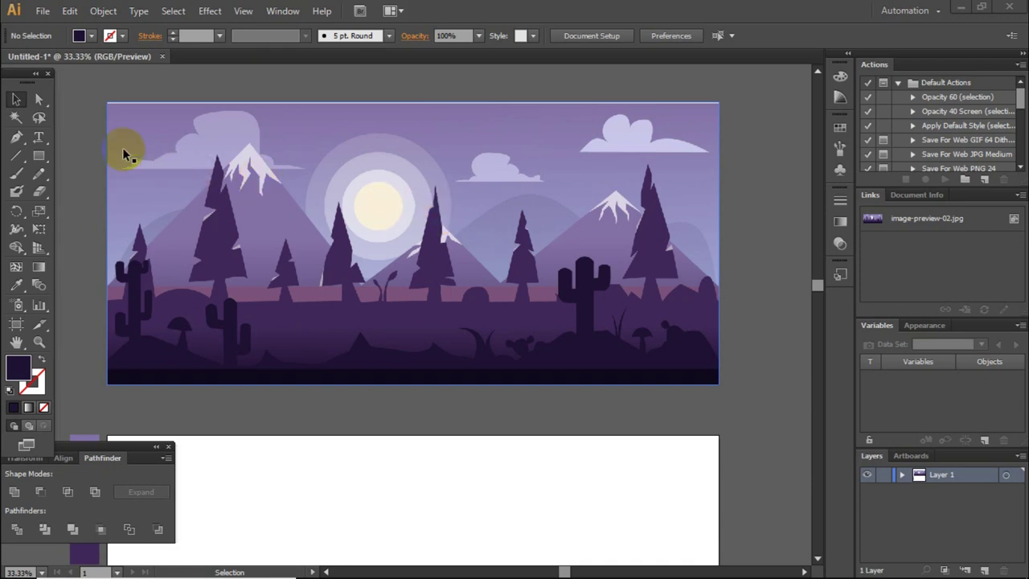
Step: Clear the selection and reposition the landscape reference image on the canvas
left_click(96, 95)
left_click_drag(96, 90, 115, 106)
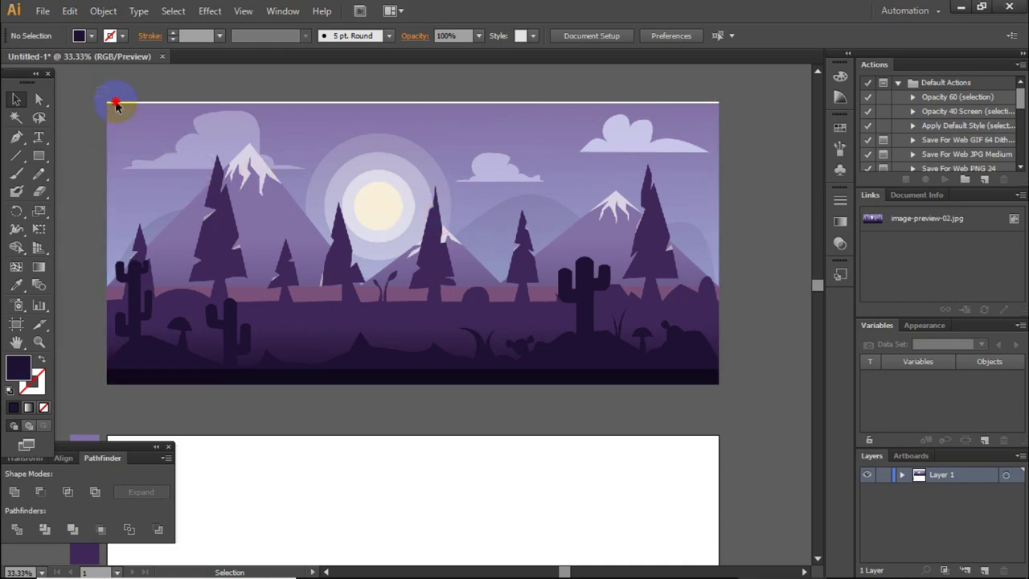
left_click(187, 89)
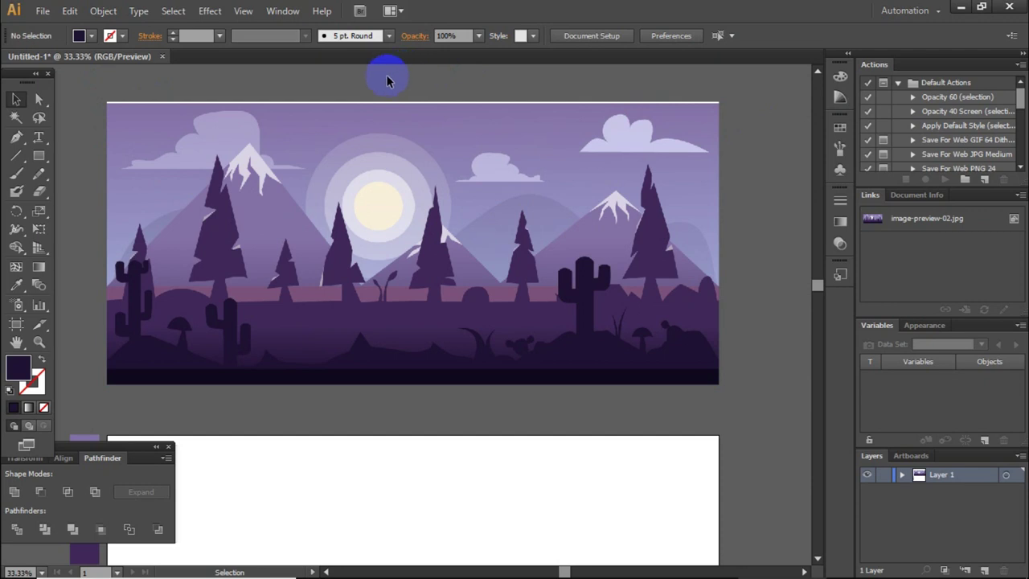
left_click(391, 201)
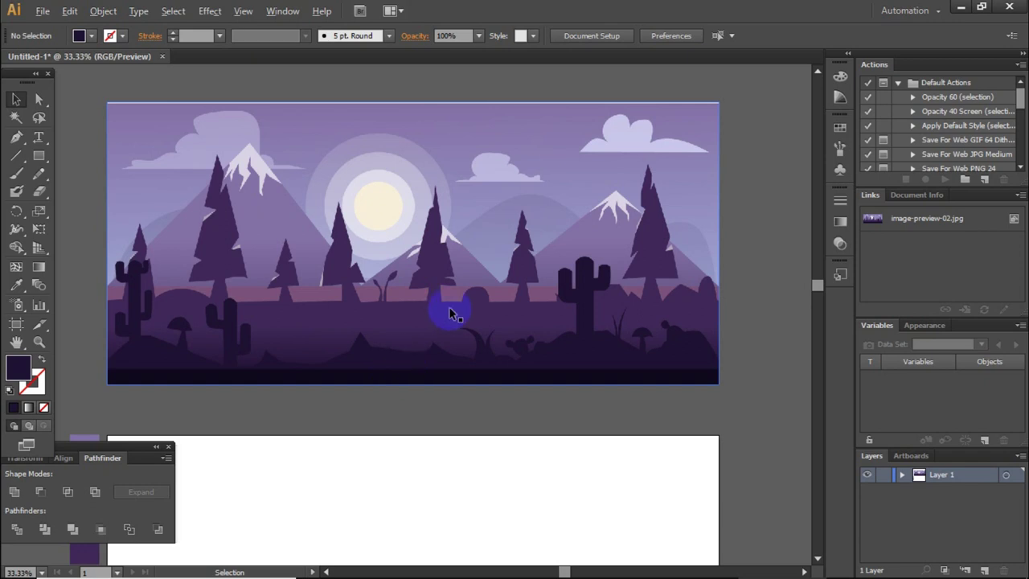
scroll(452, 314, "down", 1, "alt")
scroll(395, 230, "down", 2)
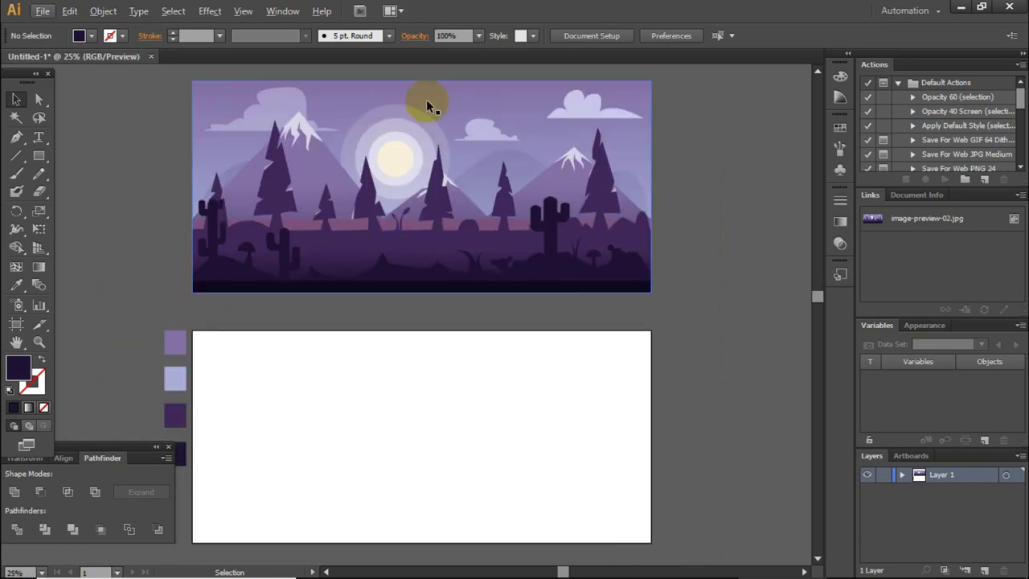
scroll(313, 281, "down", 4)
scroll(314, 281, "up", 2)
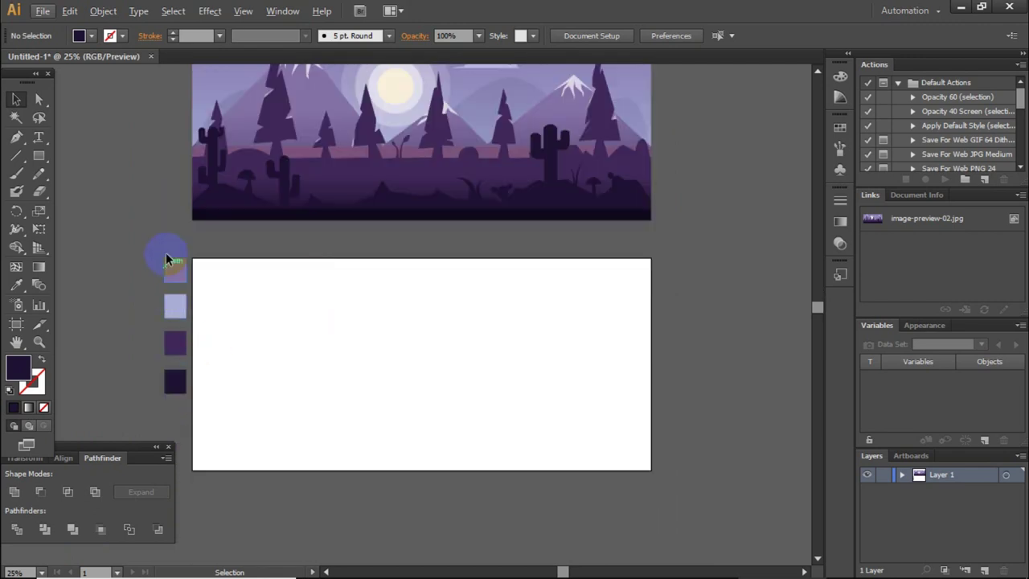
scroll(184, 386, "up", 2)
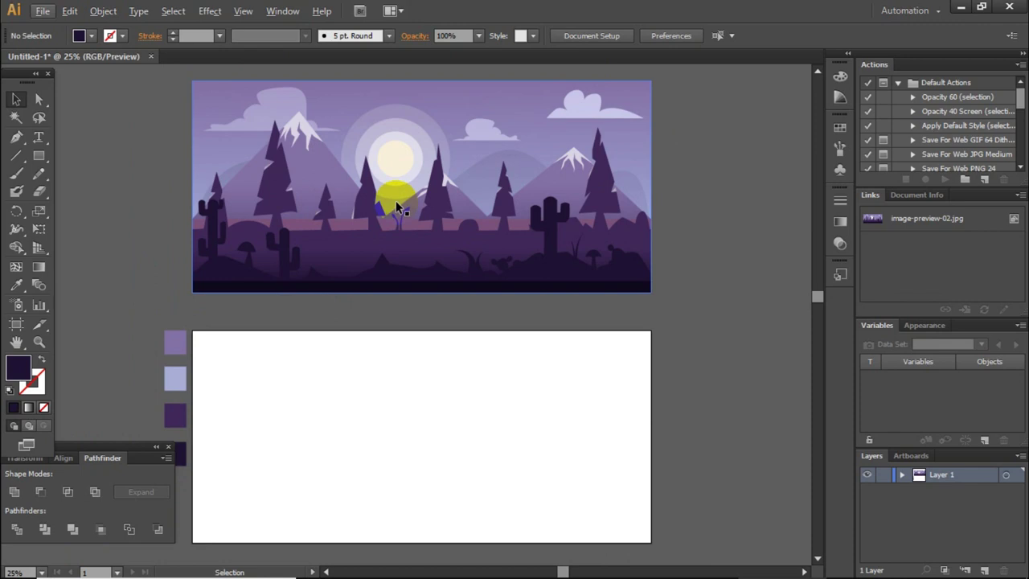
scroll(410, 198, "down", 2)
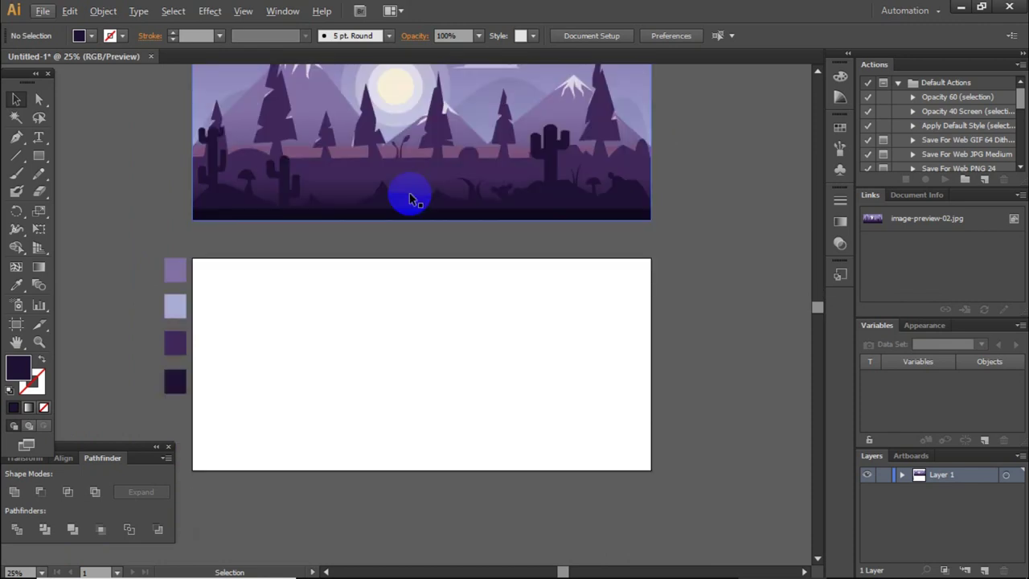
left_click_drag(359, 193, 370, 232)
Step: Check the new-document size of 2436 × 1125 px, then cancel without creating one
left_click(42, 12)
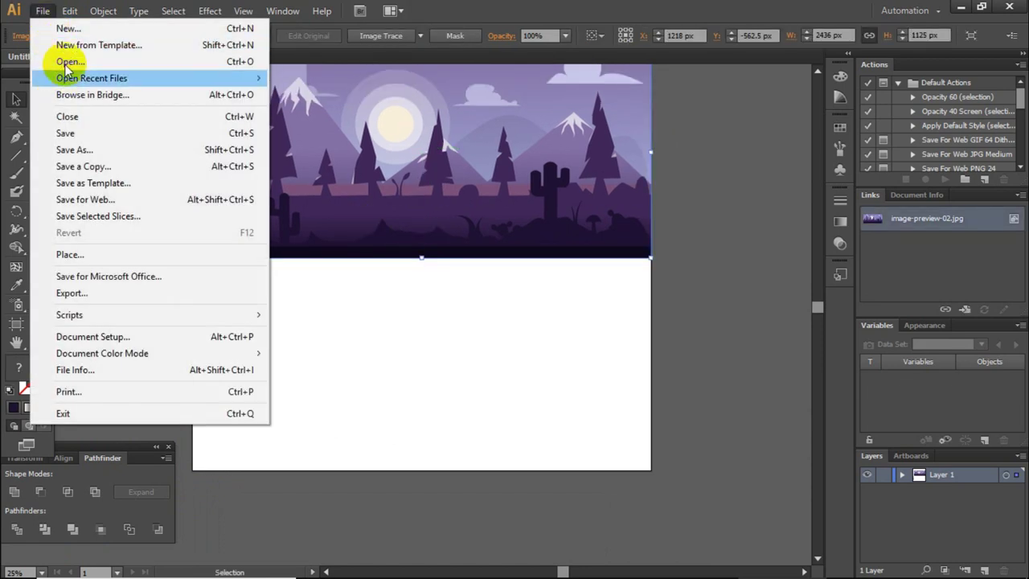
left_click(67, 31)
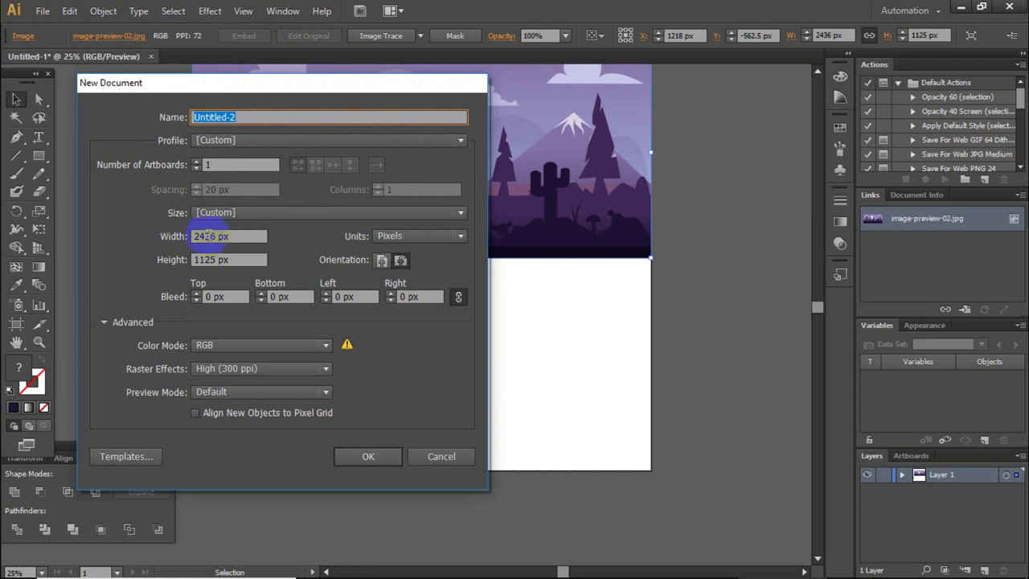
left_click(201, 235)
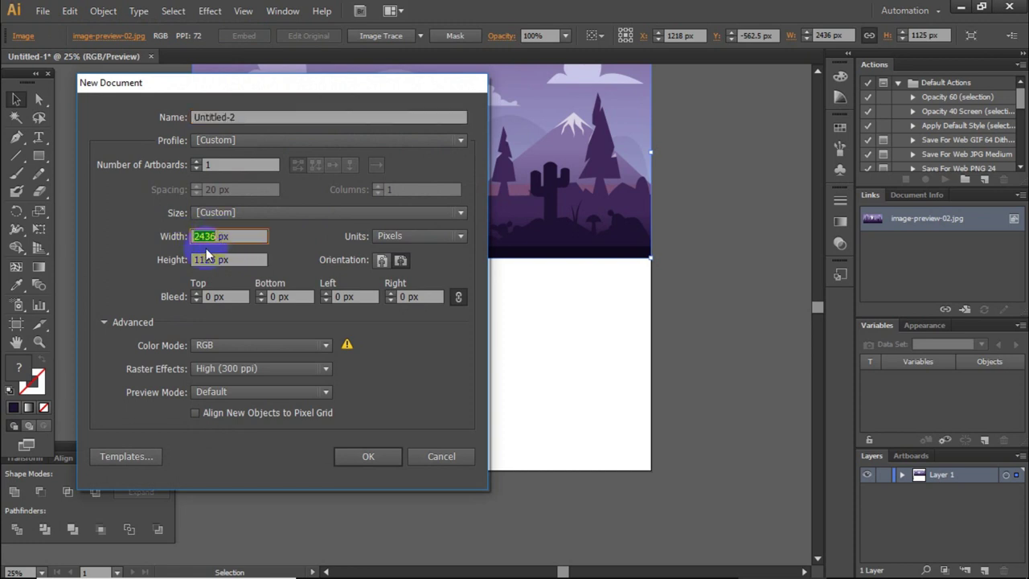
left_click(201, 258)
double_click(201, 259)
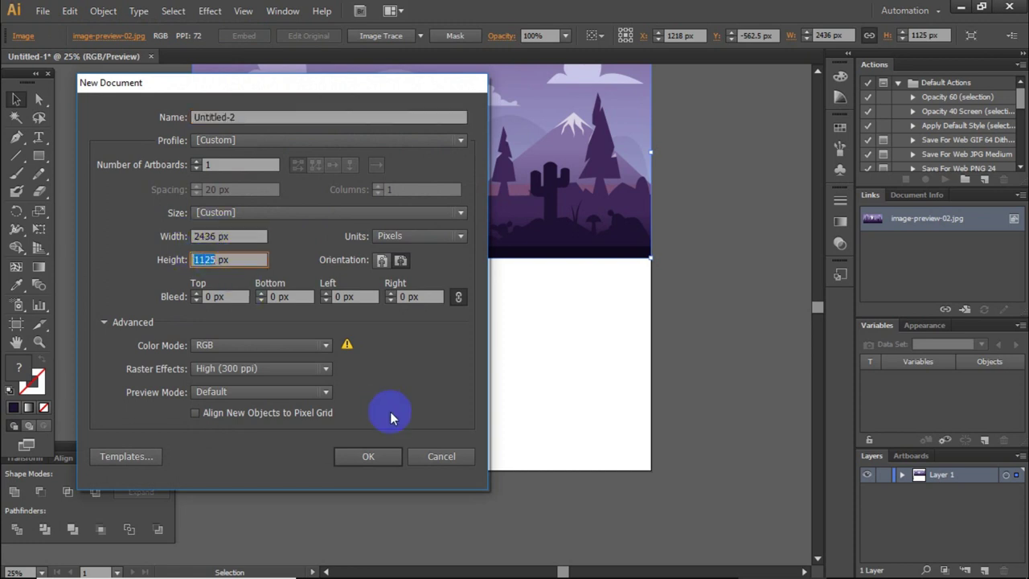
left_click(441, 456)
Step: Move the landscape reference image back into place above the lower artboard
left_click_drag(394, 195, 397, 189)
left_click(409, 336)
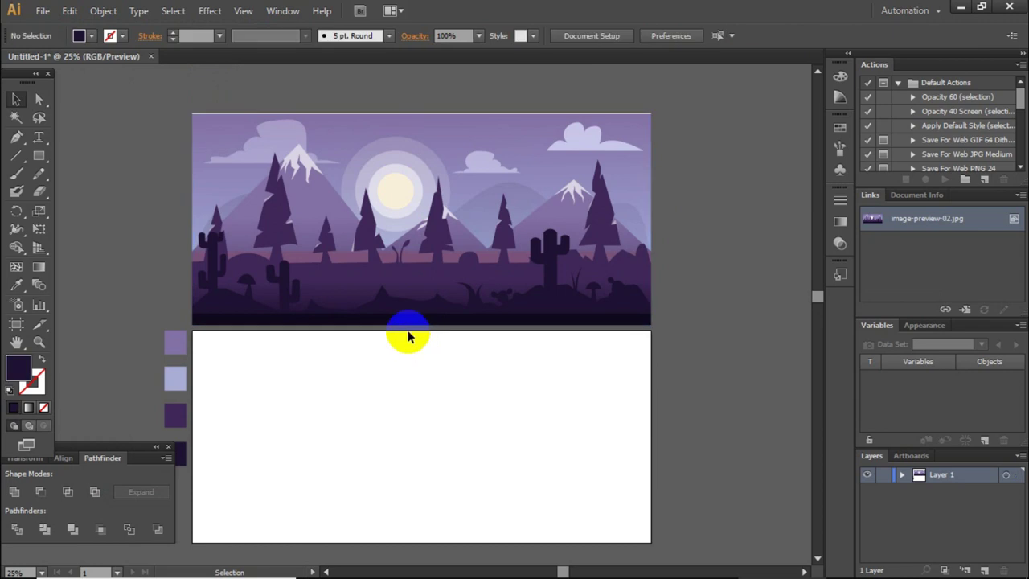
scroll(407, 336, "down", 2)
left_click(312, 210)
left_click_drag(312, 210, 318, 254)
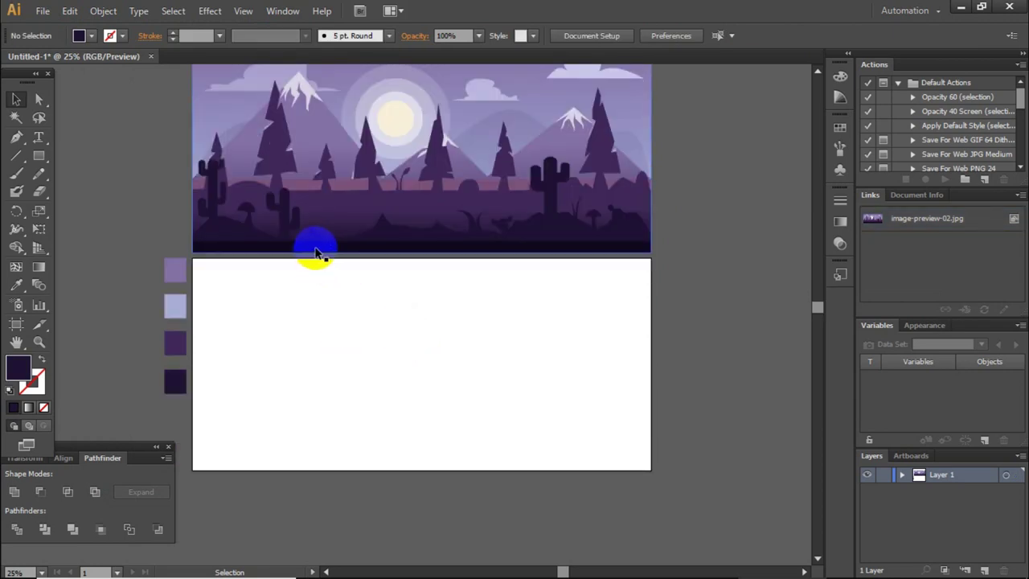
left_click(16, 99)
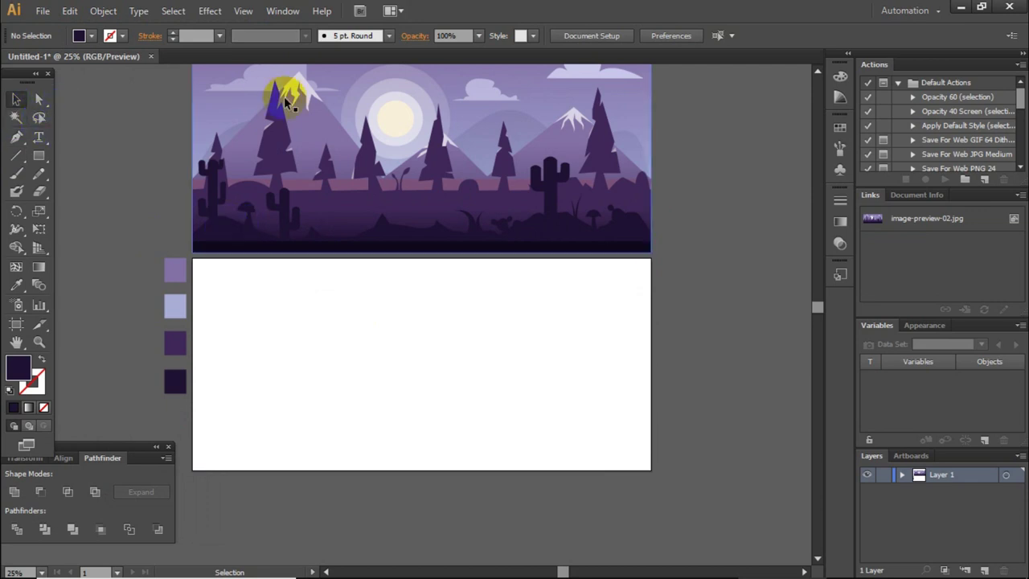
scroll(379, 241, "up", 2)
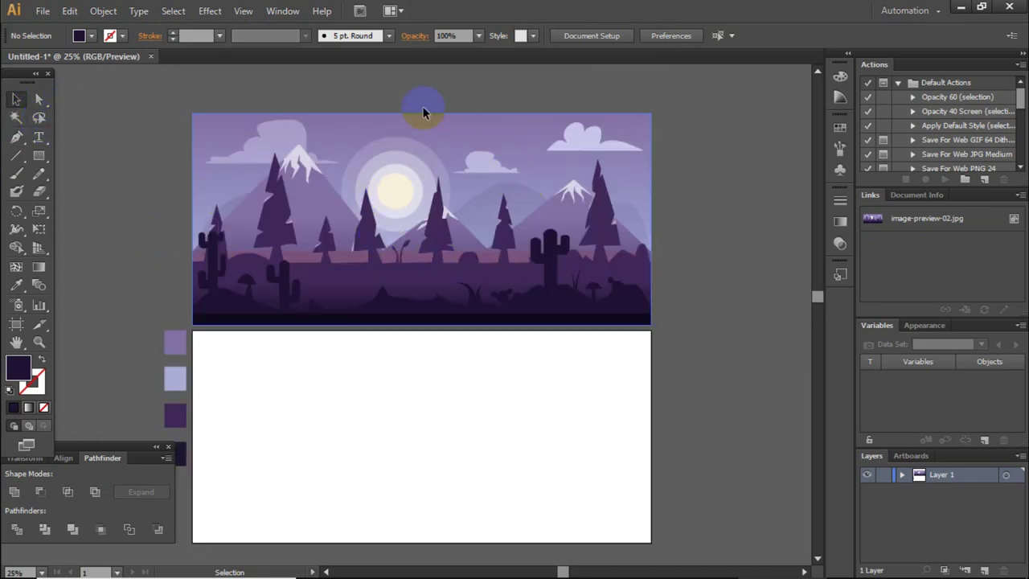
scroll(376, 125, "down", 2)
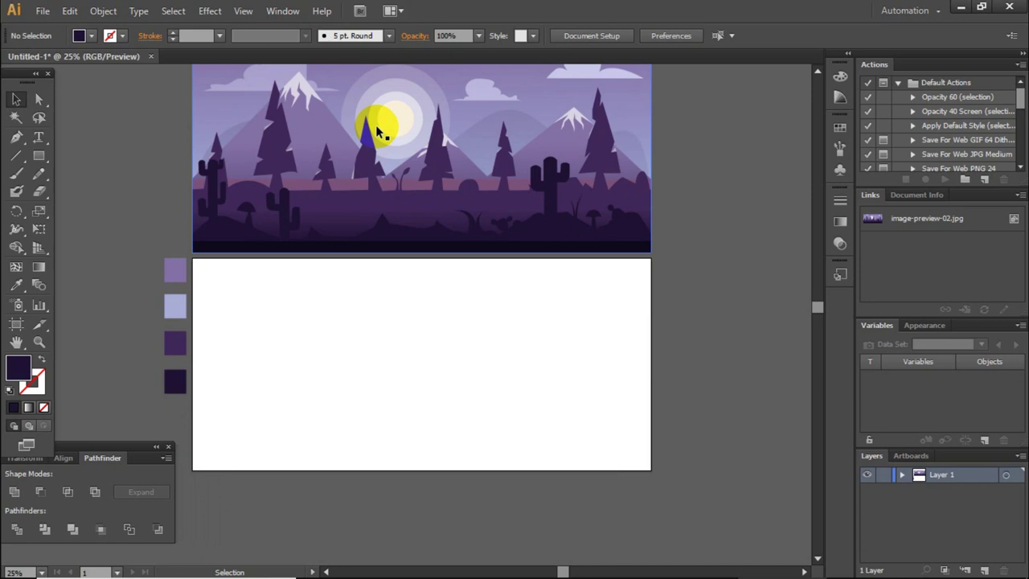
Step: Draw a rectangle covering the whole lower artboard and select it
left_click(34, 157)
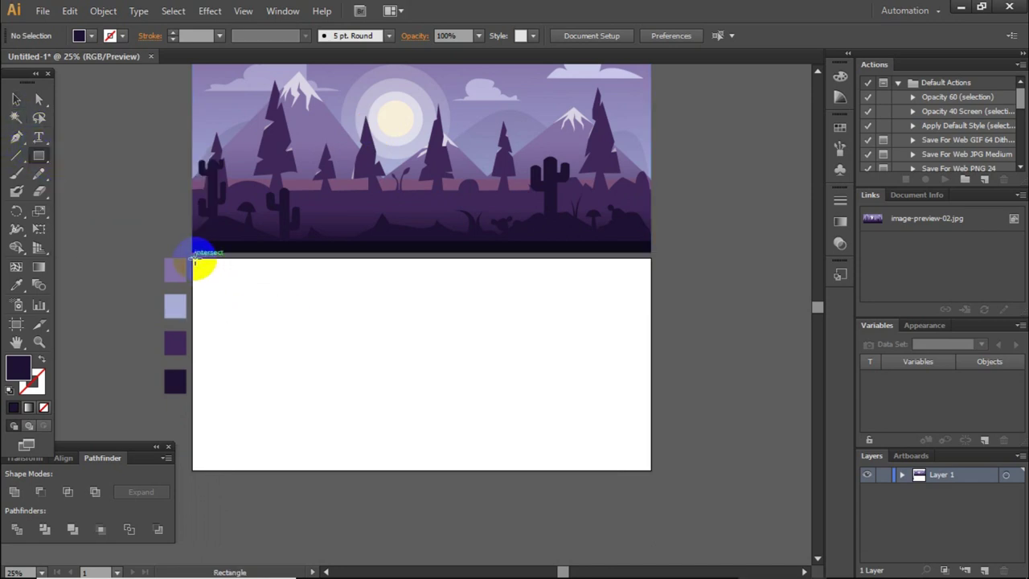
left_click_drag(193, 256, 650, 470)
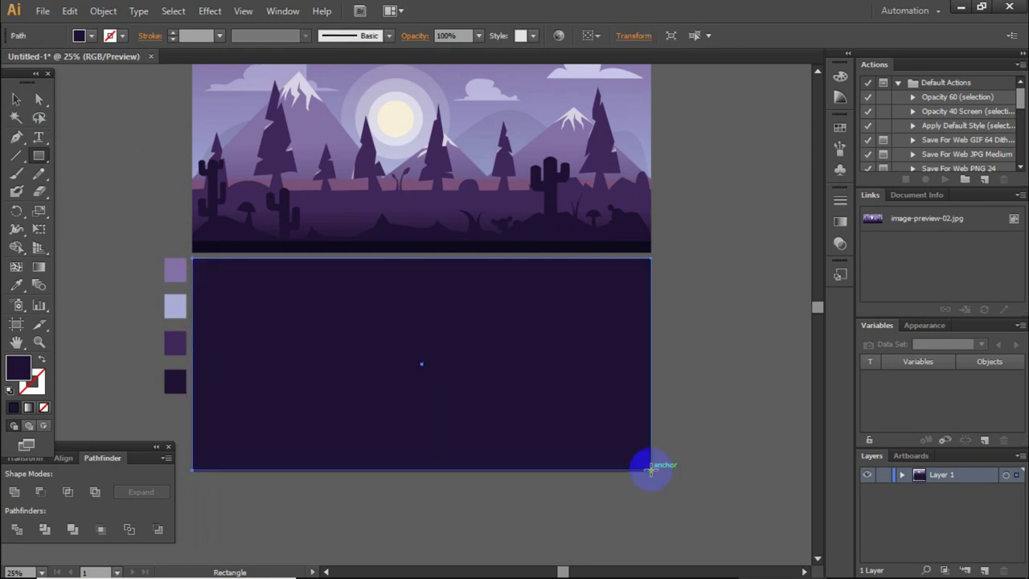
left_click(16, 98)
left_click(372, 328)
left_click(371, 328)
left_click(691, 343)
left_click(439, 305)
Step: Fill the rectangle with the light purple swatch using the Eyedropper
left_click(19, 285)
left_click(16, 98)
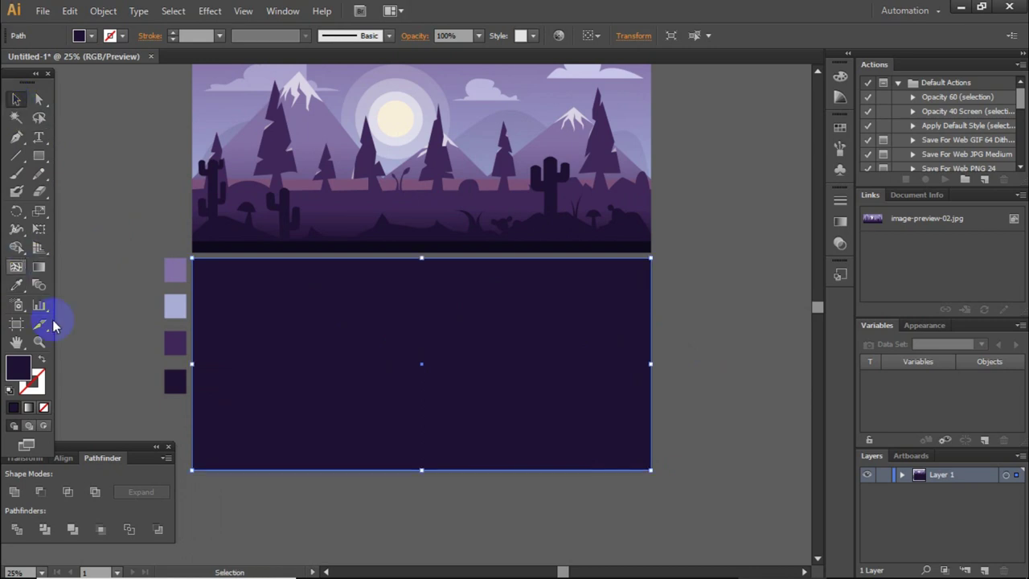
left_click(16, 285)
left_click(175, 267)
left_click(16, 98)
left_click(167, 319)
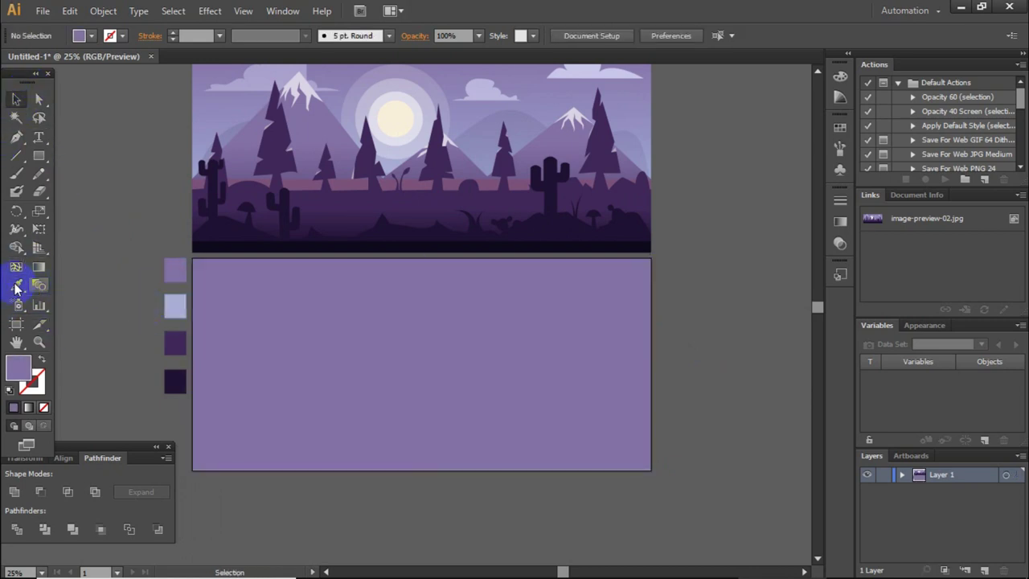
left_click(349, 347)
left_click(115, 236)
left_click(453, 282)
scroll(453, 280, "up", 2)
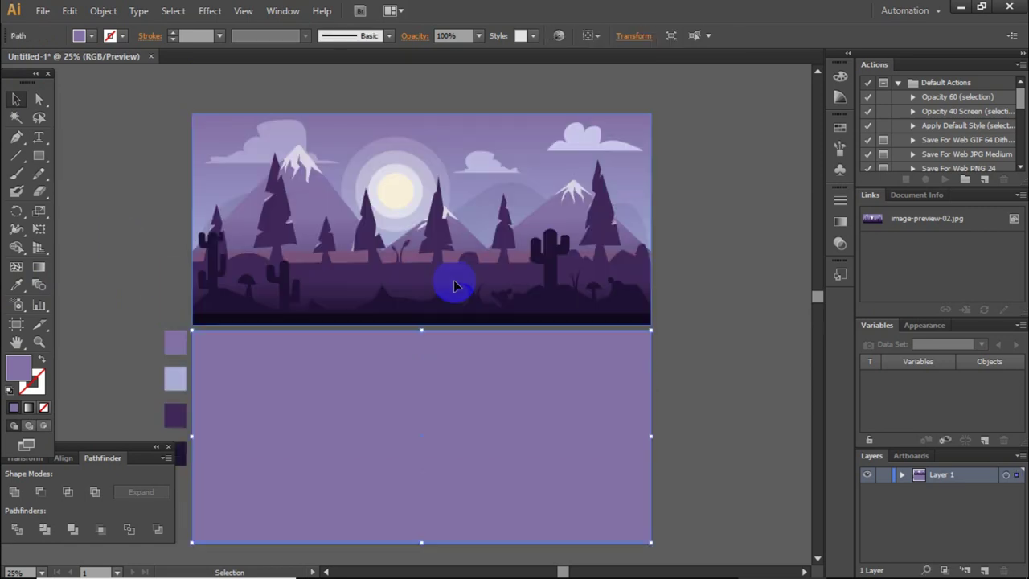
scroll(454, 279, "down", 2)
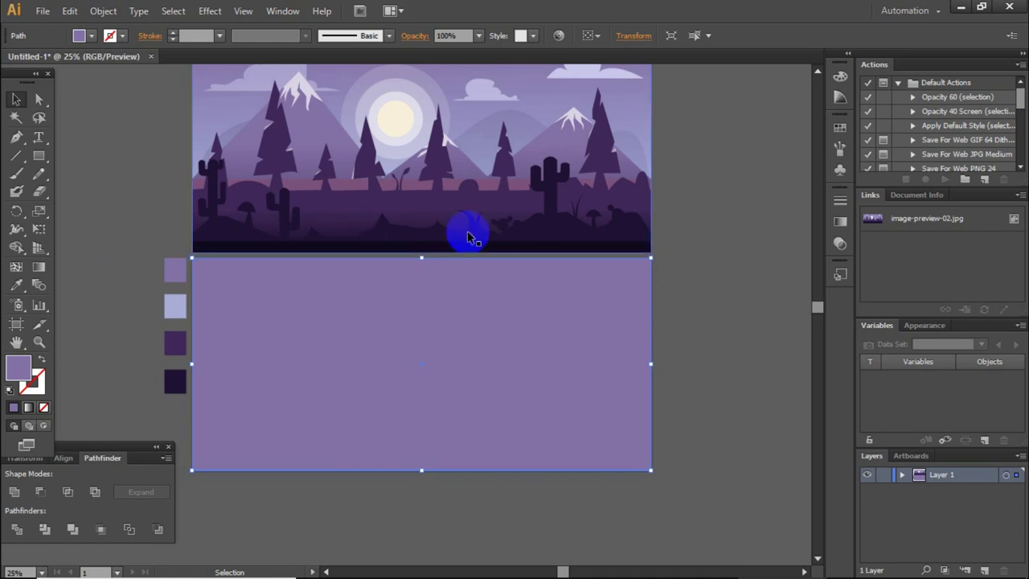
Step: Alt-drag a copy of the landscape image and place it beside the original
scroll(415, 232, "down", 2)
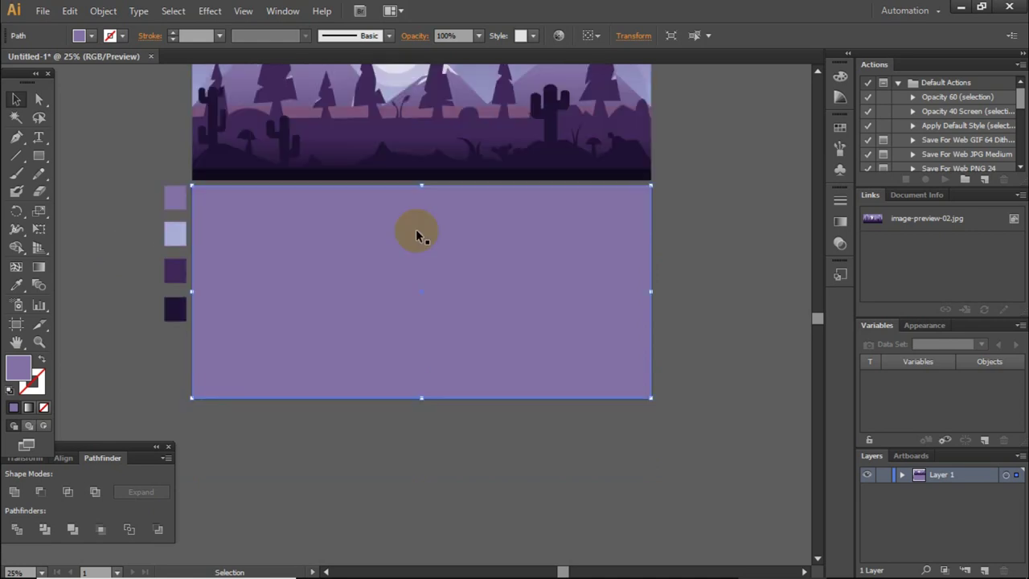
scroll(416, 231, "up", 2)
scroll(246, 225, "up", 1)
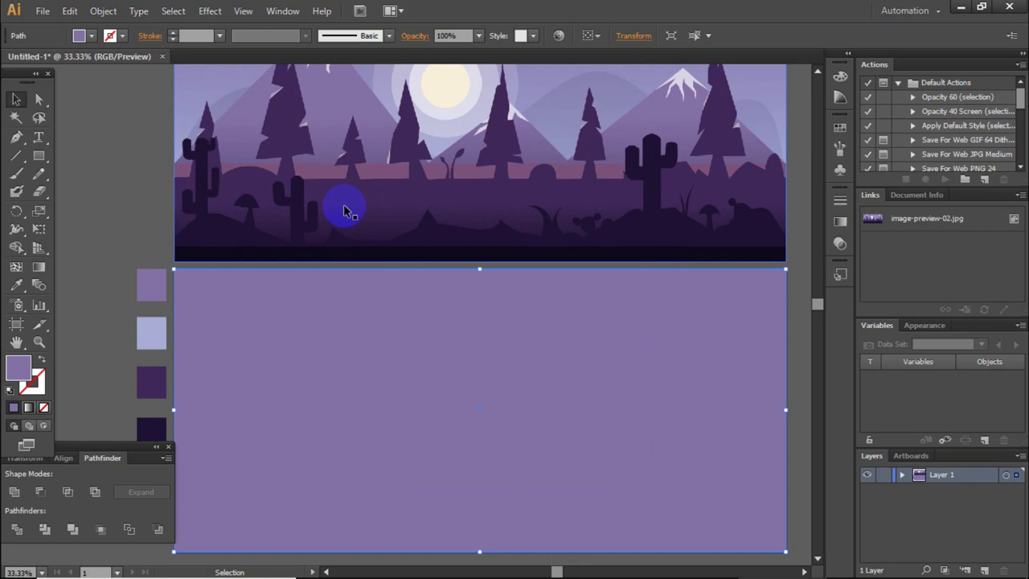
scroll(347, 210, "right", 2)
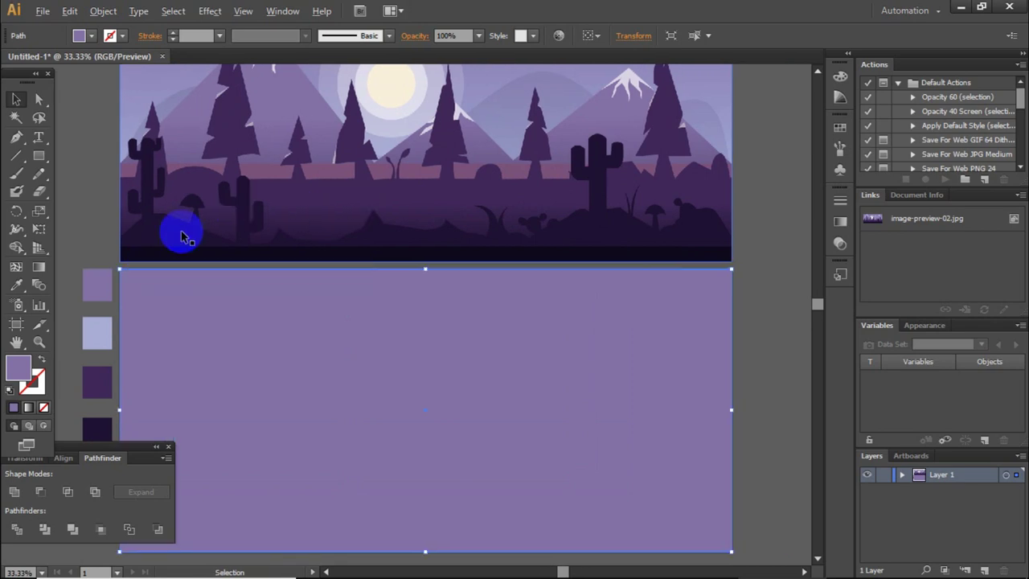
scroll(184, 237, "up", 1)
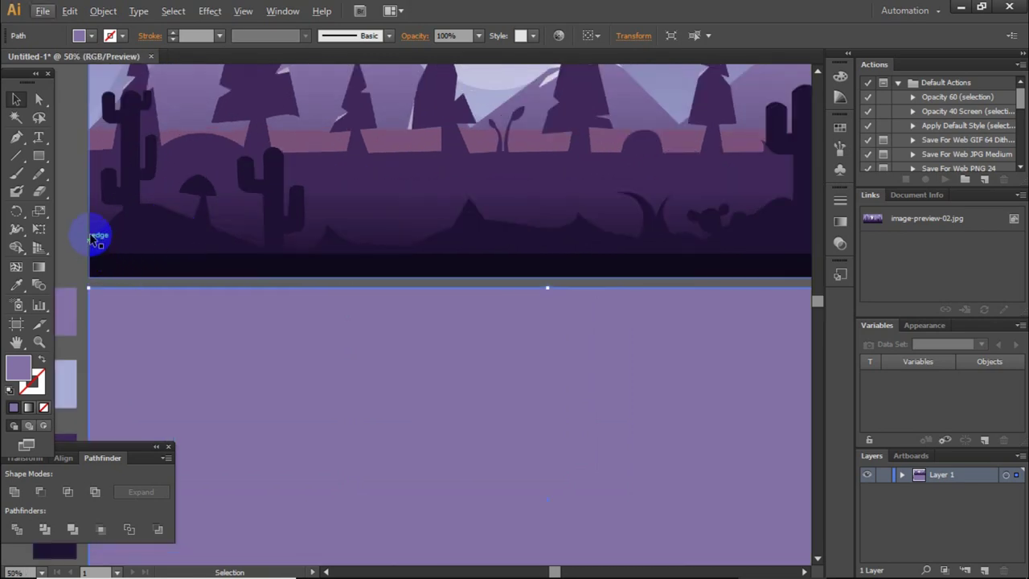
scroll(478, 226, "down", 1)
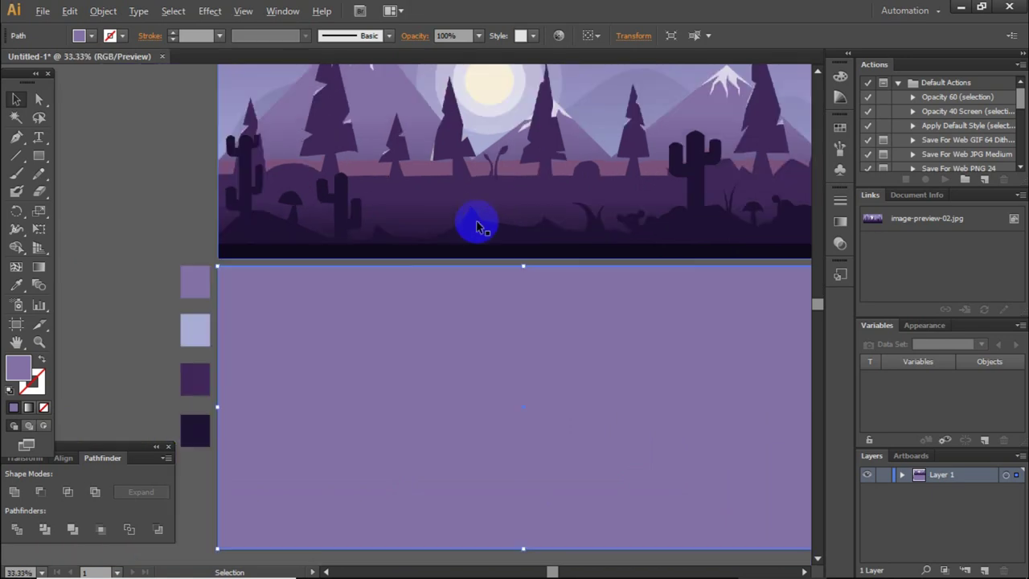
scroll(662, 223, "down", 2)
scroll(665, 226, "up", 2)
scroll(666, 226, "down", 1)
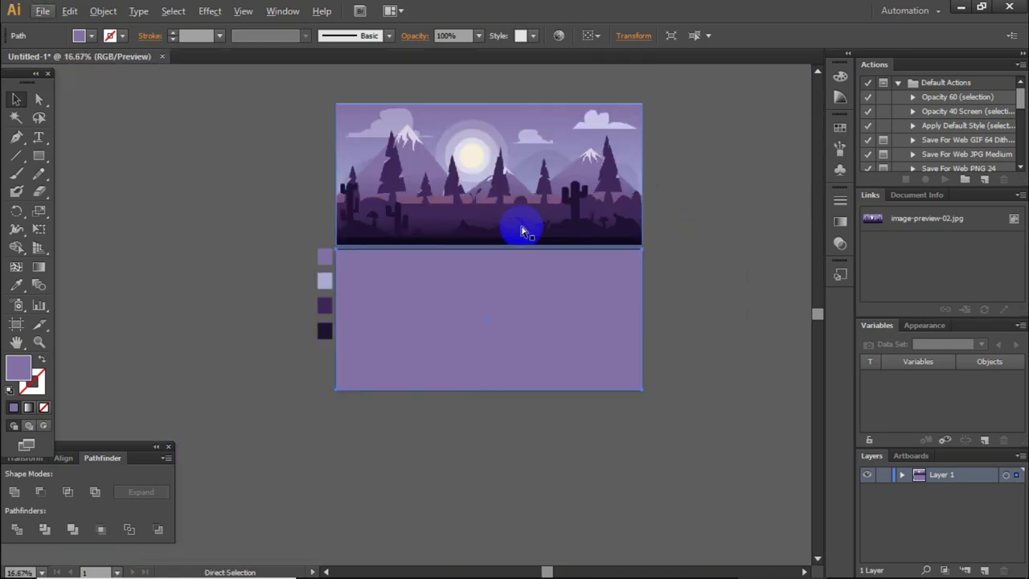
scroll(523, 223, "right", 5)
scroll(518, 232, "left", 2)
scroll(519, 232, "left", 3)
mouse_move(363, 167)
left_mouse_down()
mouse_move(628, 165)
mouse_move(620, 162)
left_mouse_up()
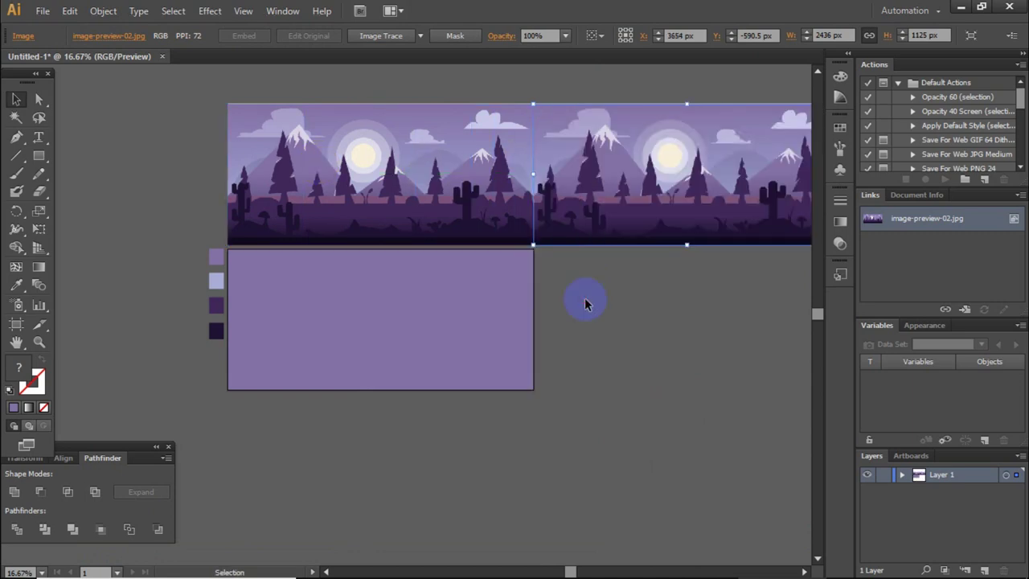
left_click(586, 298)
Step: Zoom in to inspect the copy, then select the right-hand duplicate
scroll(574, 225, "up", 4)
key("alt")
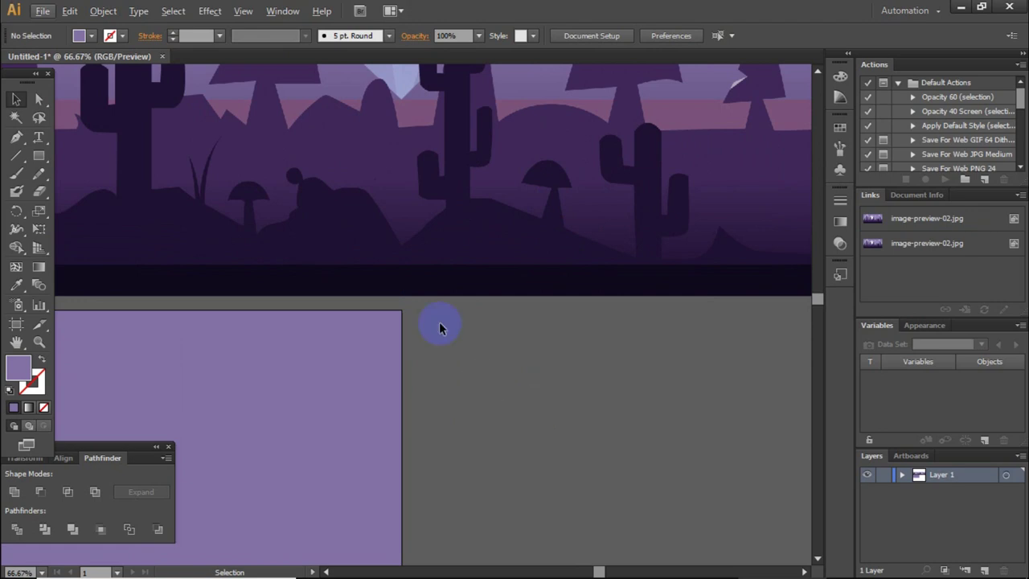
scroll(392, 296, "down", 1)
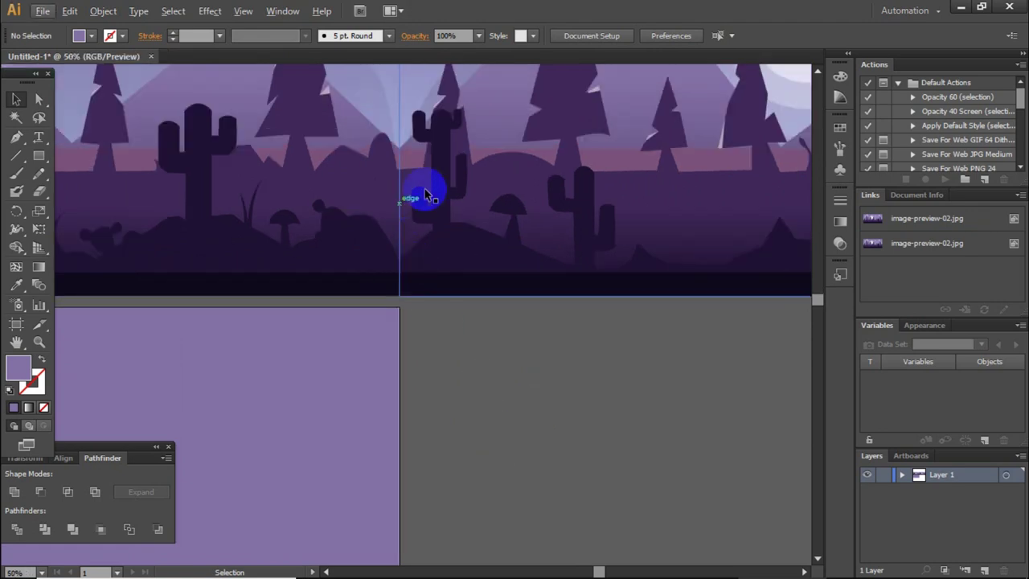
scroll(429, 318, "down", 2)
scroll(429, 319, "down", 1)
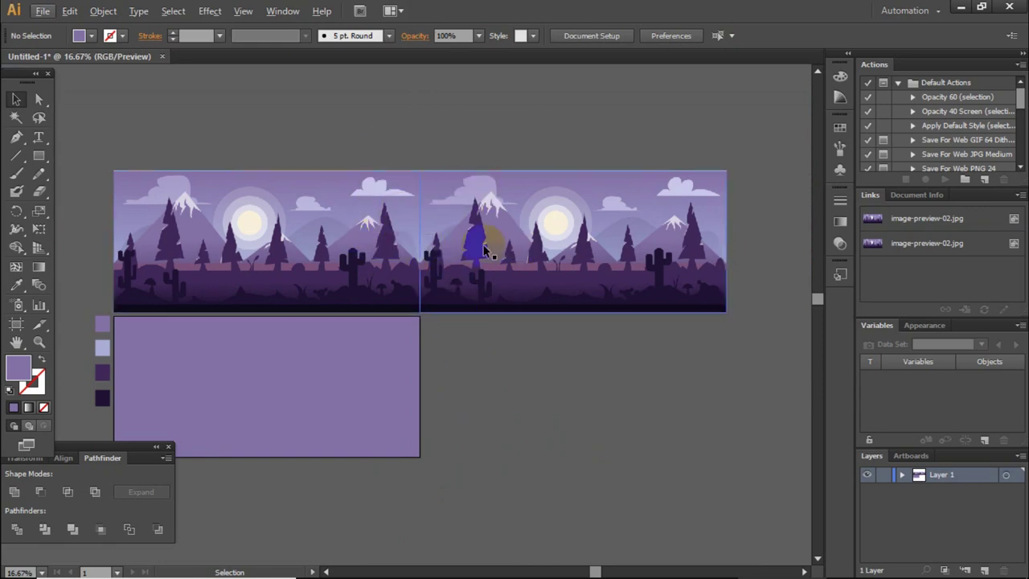
left_click(540, 250)
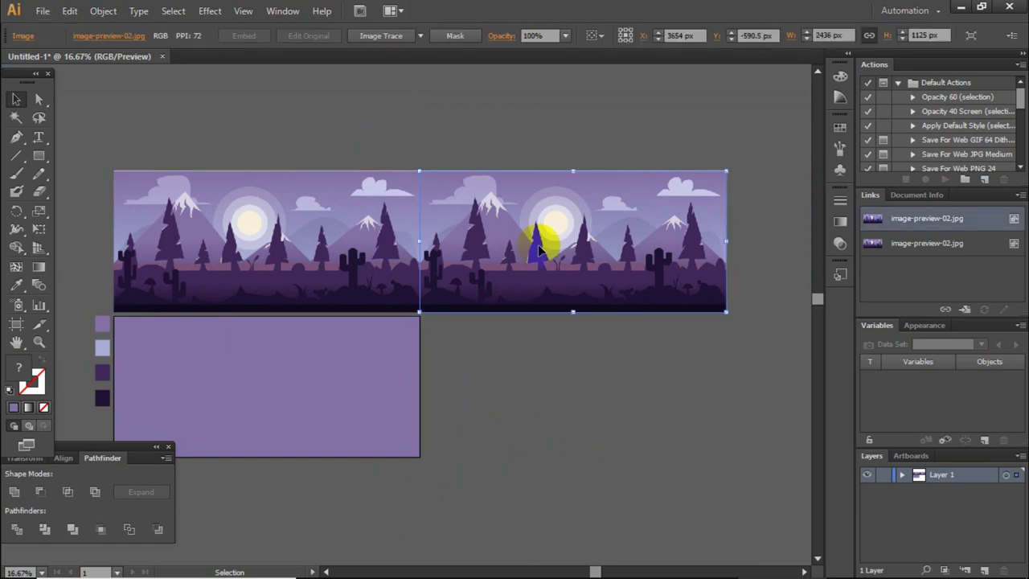
left_click(479, 341)
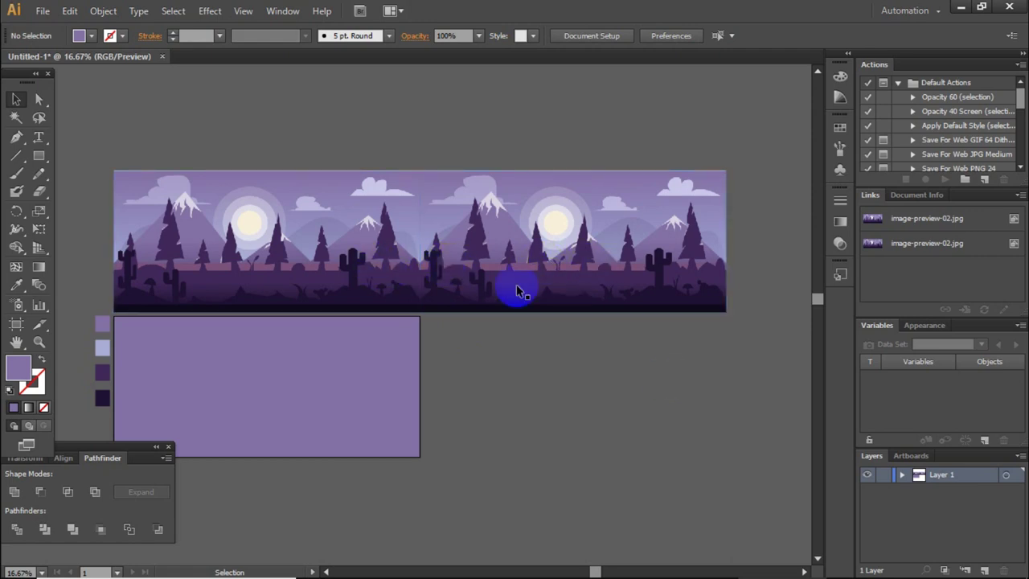
left_click(515, 260)
Step: Delete the duplicate landscape image
key("Delete")
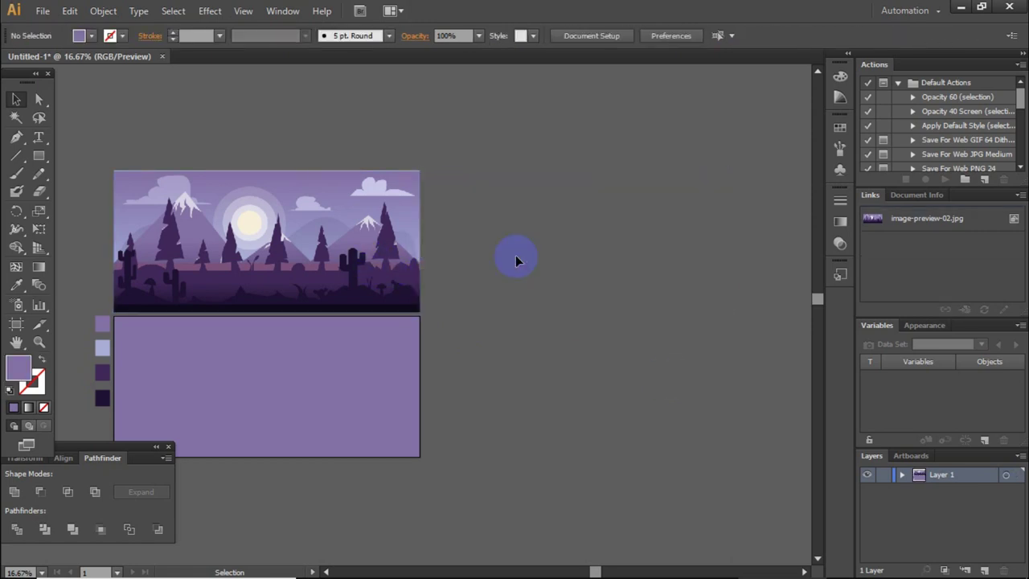
scroll(193, 369, "up", 1)
scroll(207, 307, "left", 4)
scroll(264, 276, "right", 2)
scroll(266, 276, "down", 1)
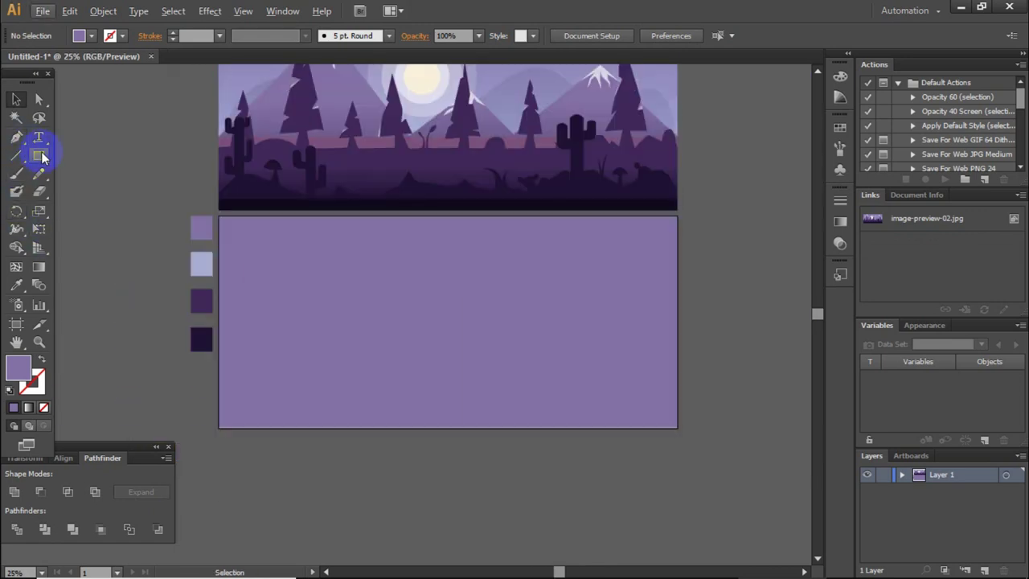
Step: Draw a darkest-swatch purple strip along the rectangle's bottom, 70 px tall
left_click_drag(37, 153, 89, 152)
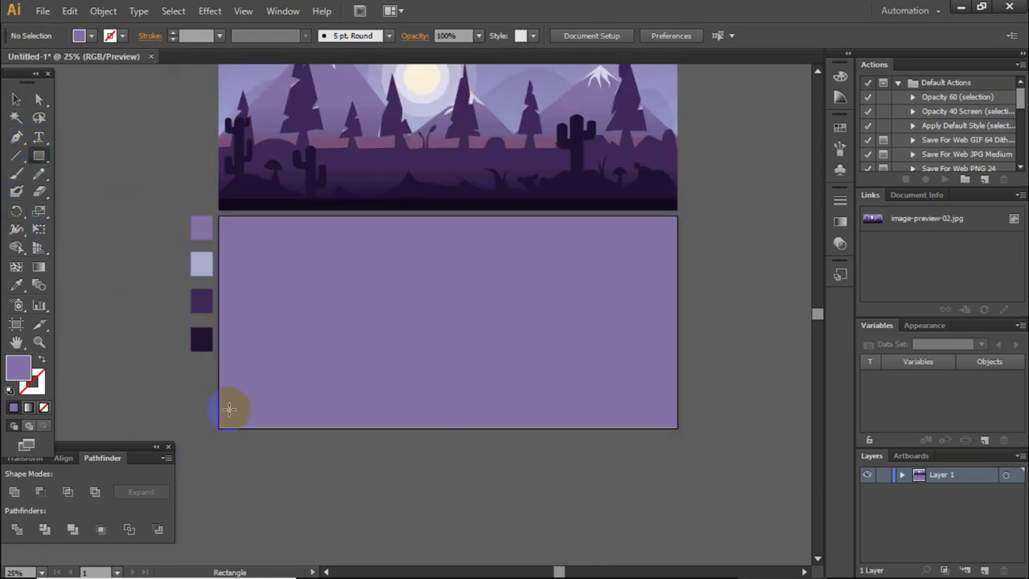
mouse_move(217, 408)
left_mouse_down()
mouse_move(535, 431)
mouse_move(680, 428)
left_mouse_up()
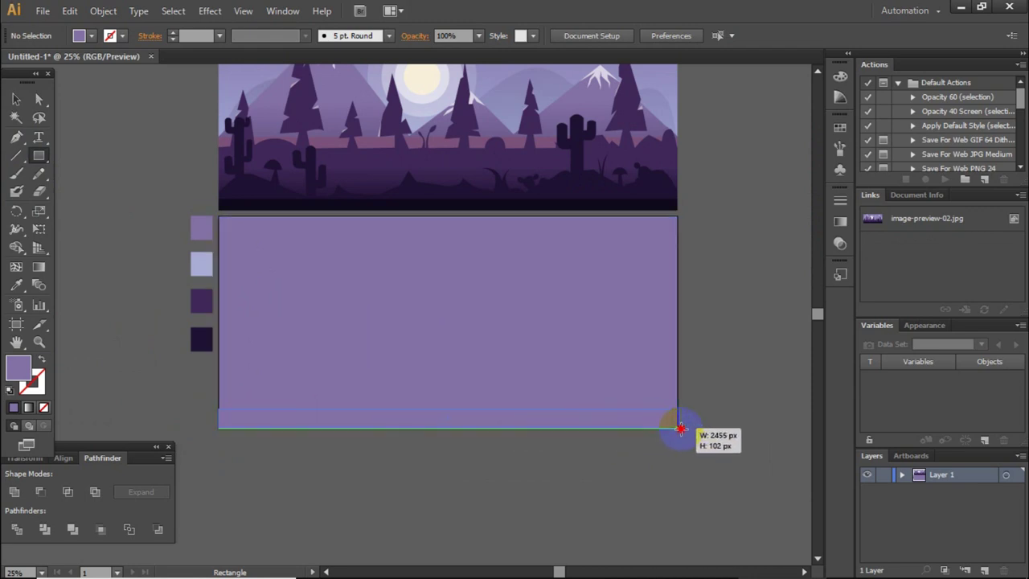
left_click_drag(680, 429, 678, 427)
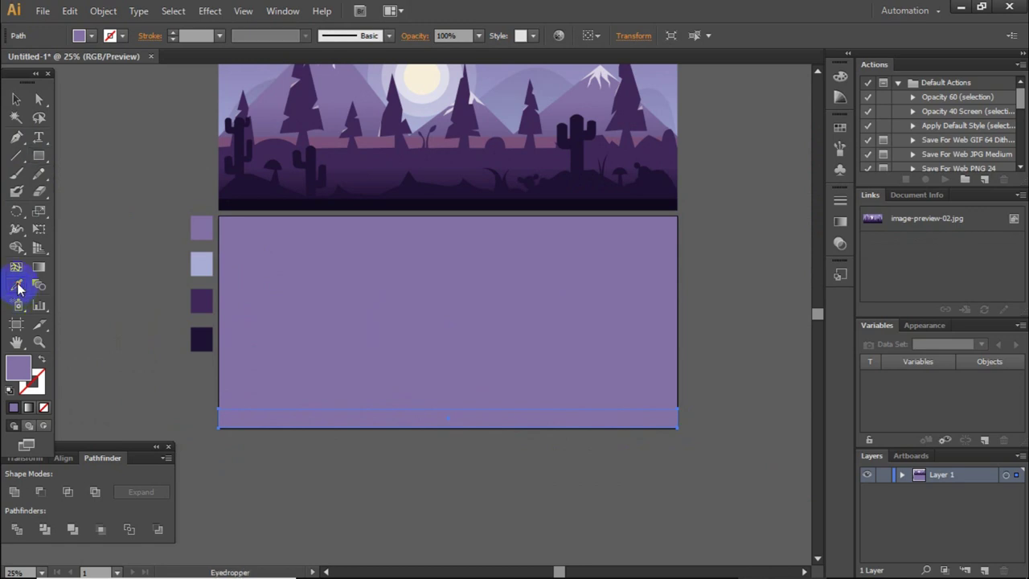
left_click(201, 339)
left_click(16, 99)
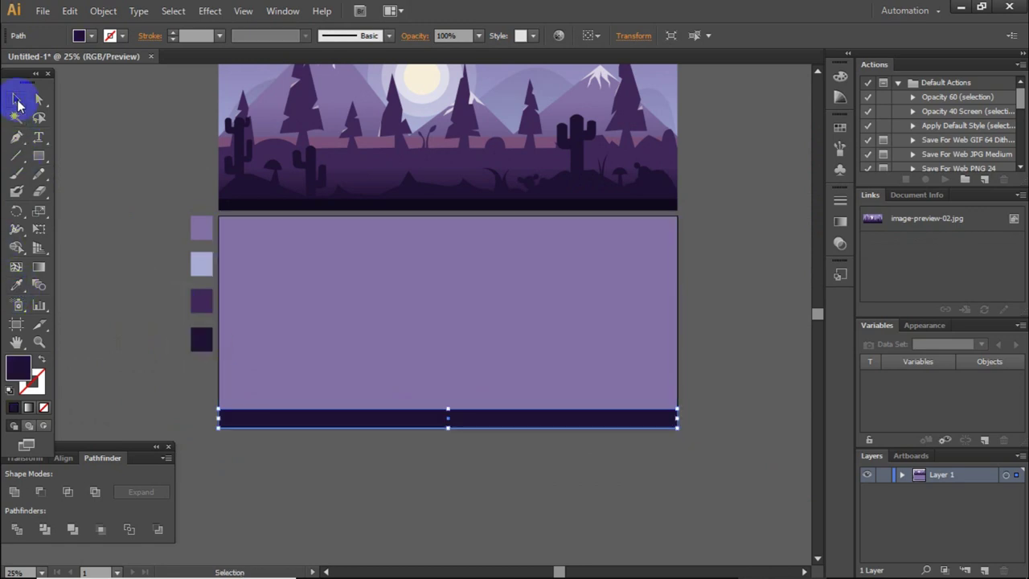
left_click(450, 417)
left_click_drag(448, 409, 449, 416)
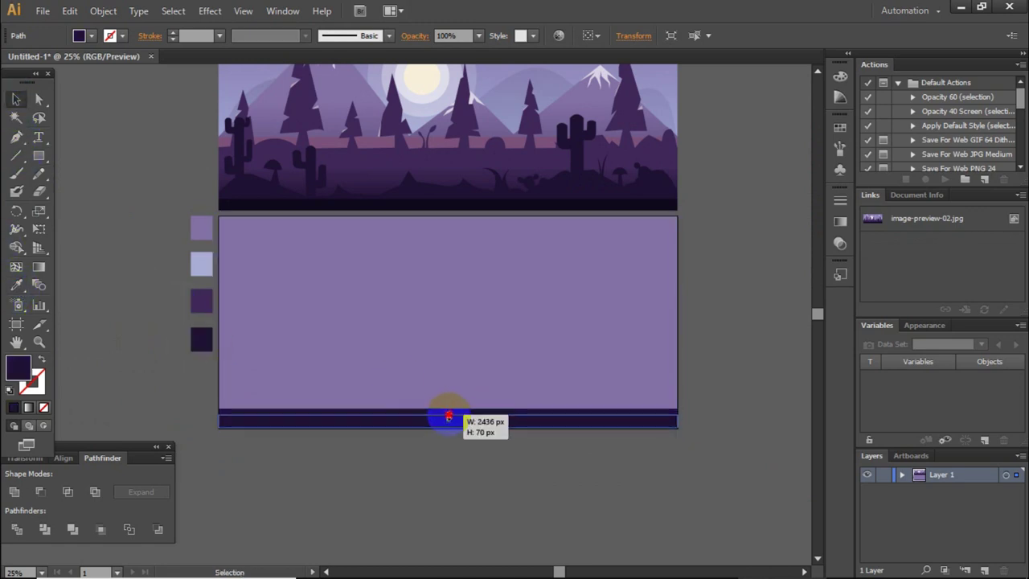
left_click(452, 478)
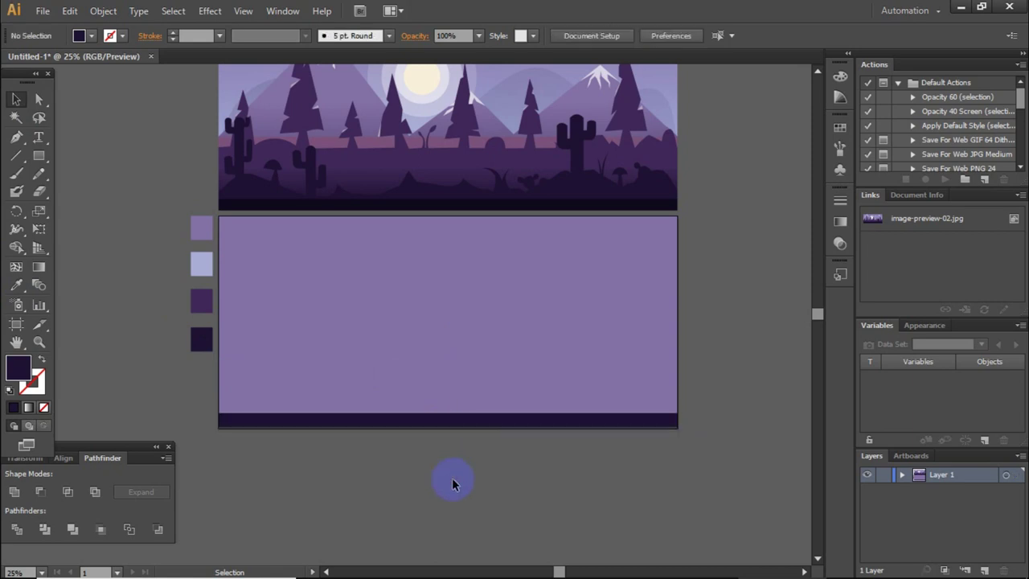
Step: Review the finished dark purple strip across the artboard
scroll(452, 477, "up", 2)
left_click(455, 241)
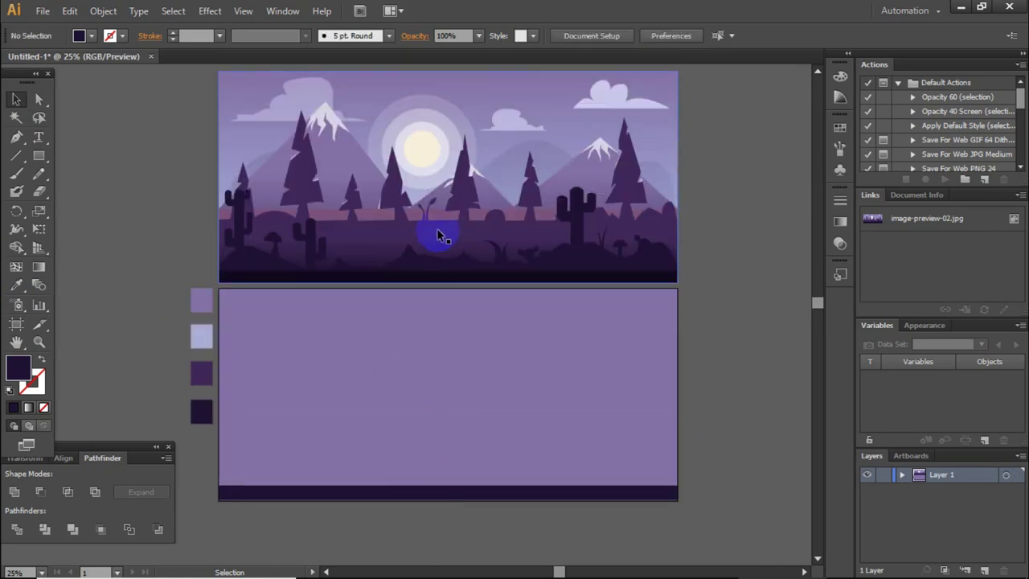
left_click(205, 257)
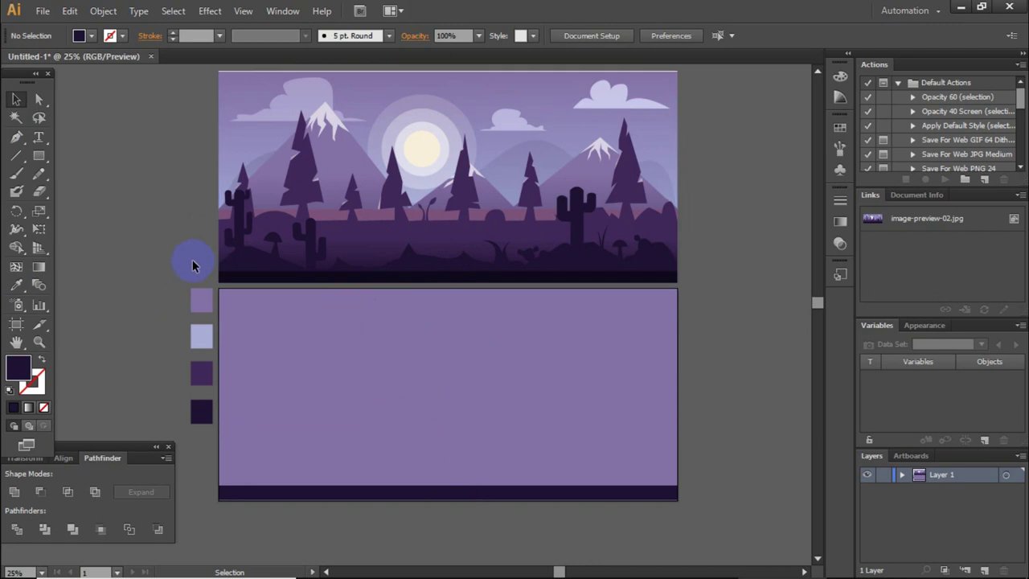
scroll(193, 266, "down", 2)
scroll(354, 445, "up", 5)
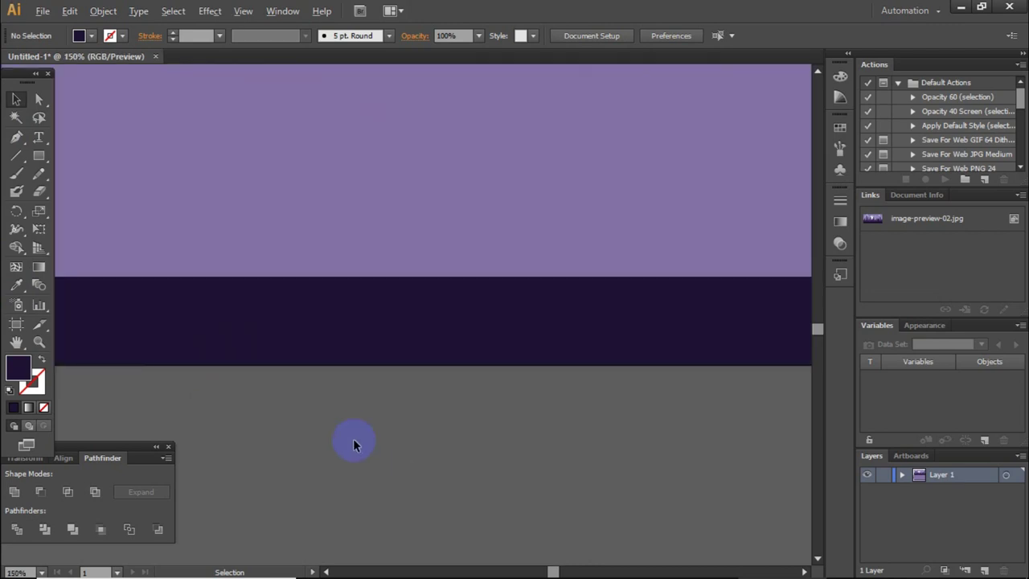
scroll(380, 371, "down", 5)
scroll(381, 374, "up", 2)
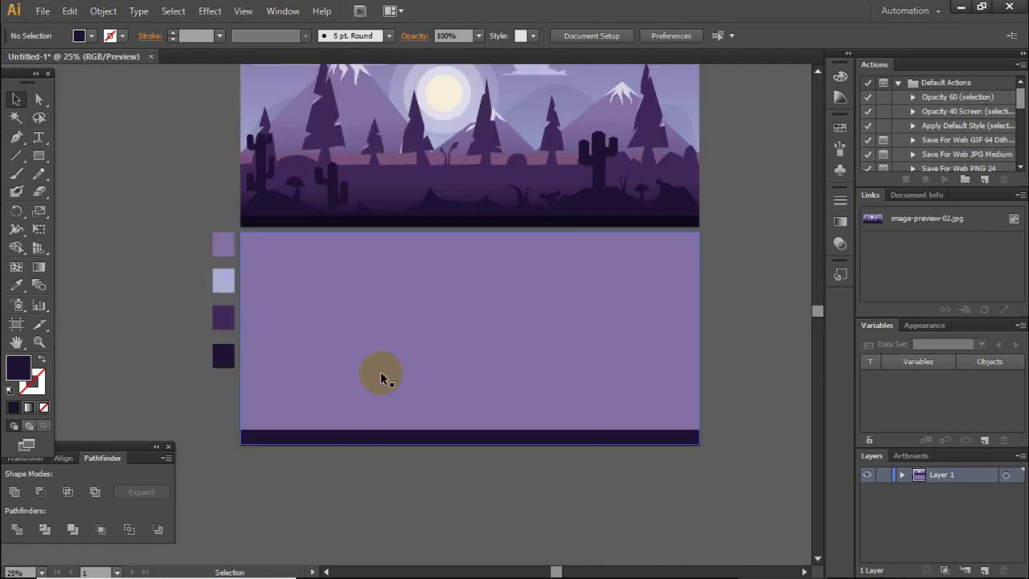
Step: Pan to the reference ground and swap to no fill with a dark purple stroke
scroll(260, 153, "up", 2)
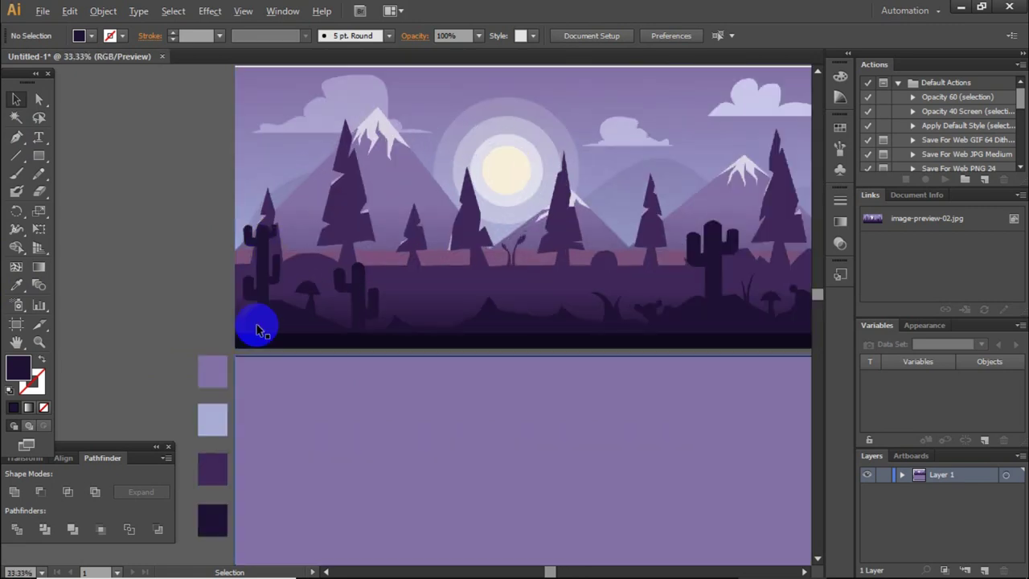
scroll(258, 329, "up", 3)
scroll(278, 338, "down", 2)
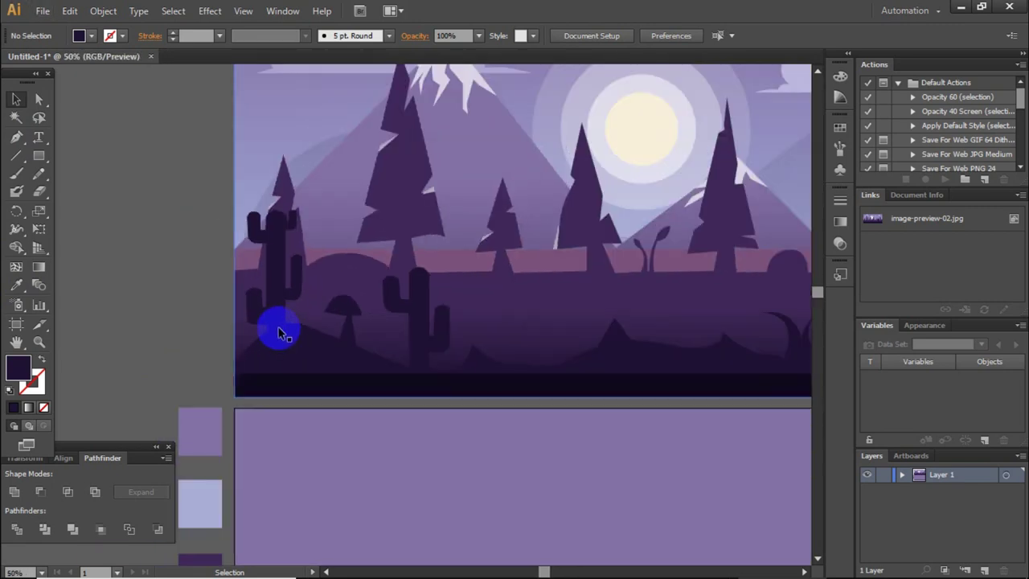
scroll(462, 322, "right", 2)
scroll(463, 323, "right", 6)
scroll(462, 323, "right", 2)
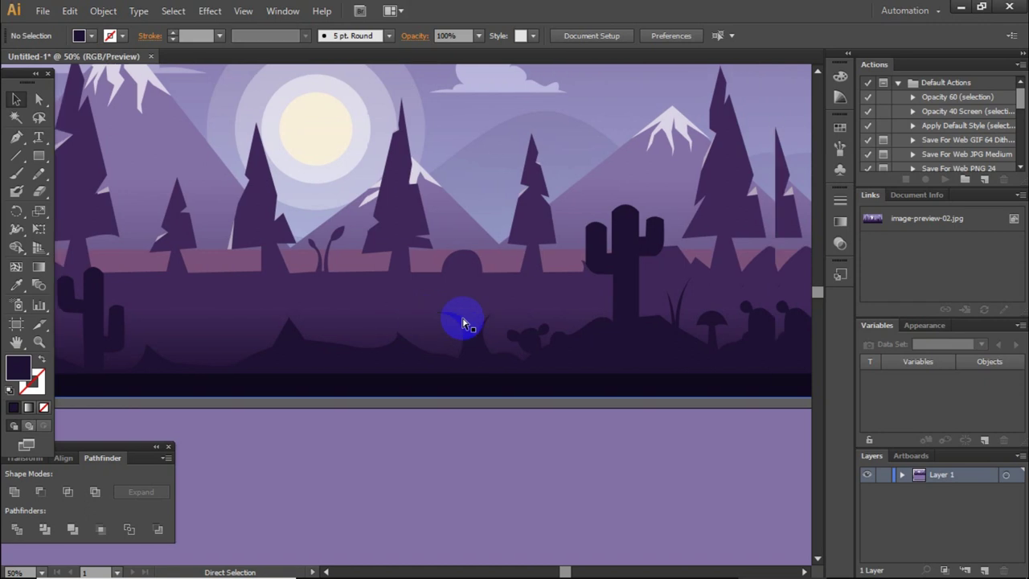
scroll(464, 323, "right", 3)
scroll(517, 275, "down", 2, "alt")
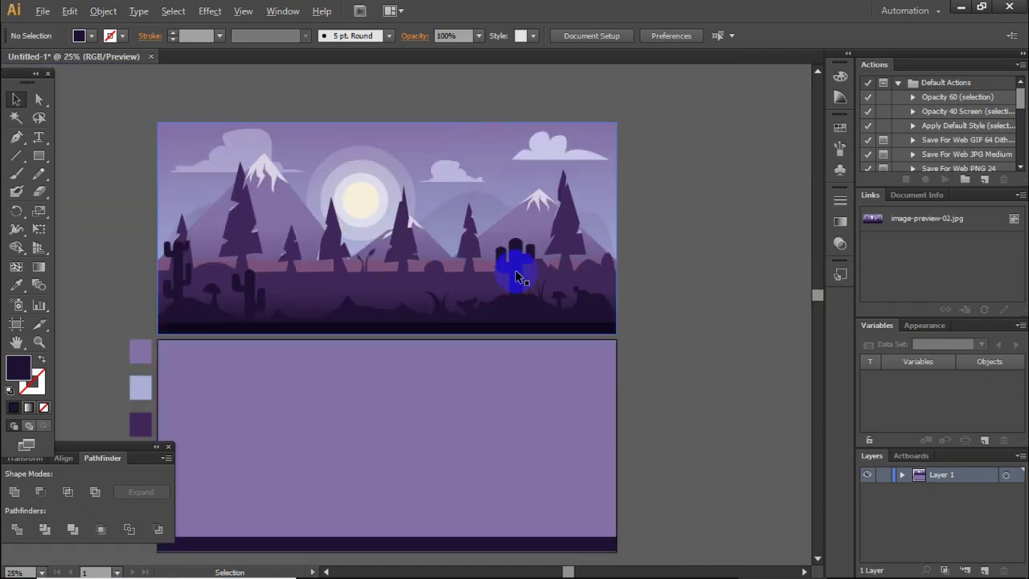
scroll(517, 275, "down", 3)
scroll(517, 276, "up", 2)
key("shift+x")
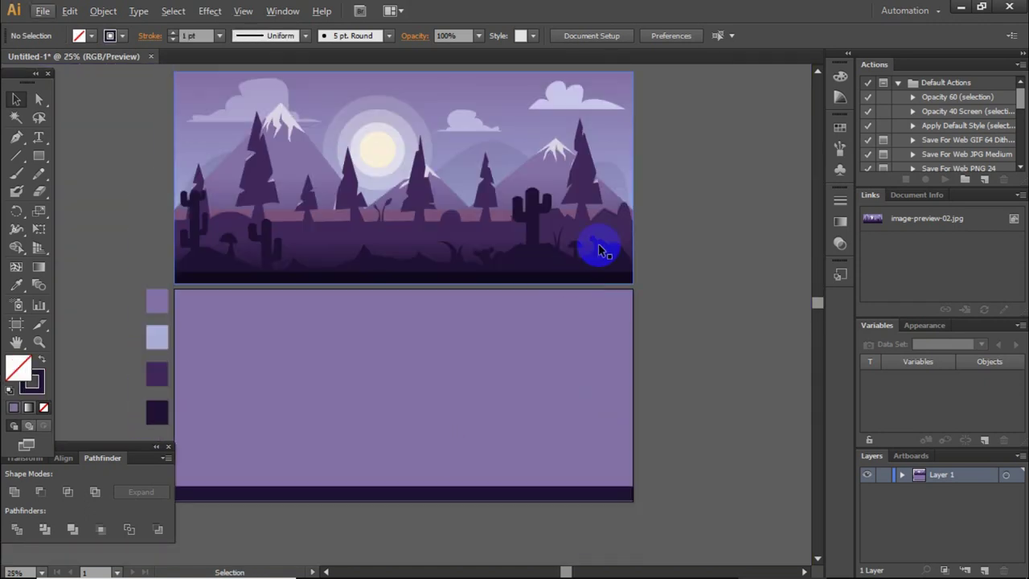
Step: Zoom and pan over the reference ground to frame it for tracing
scroll(602, 252, "up", 2, "alt")
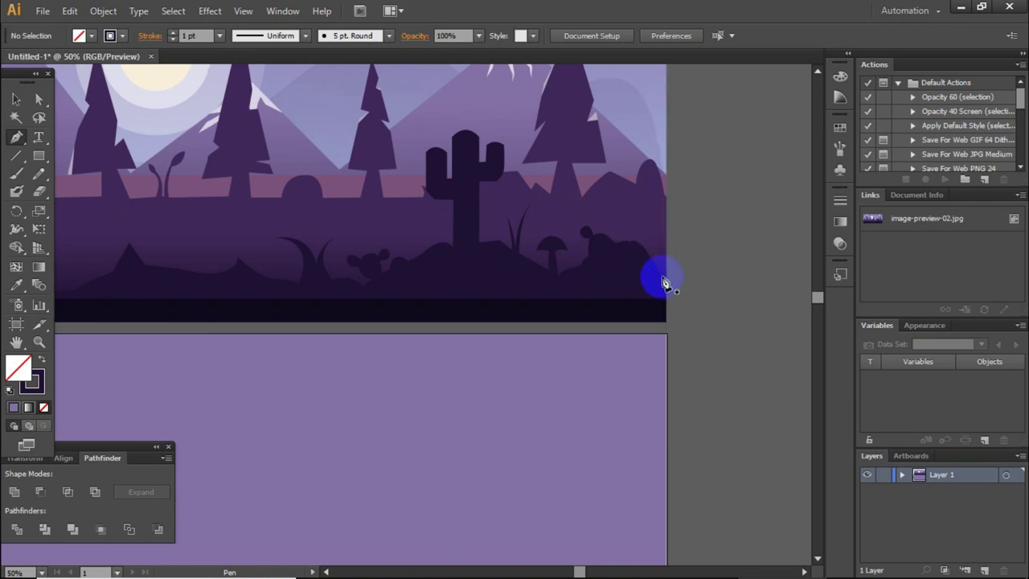
scroll(657, 284, "up", 2, "alt")
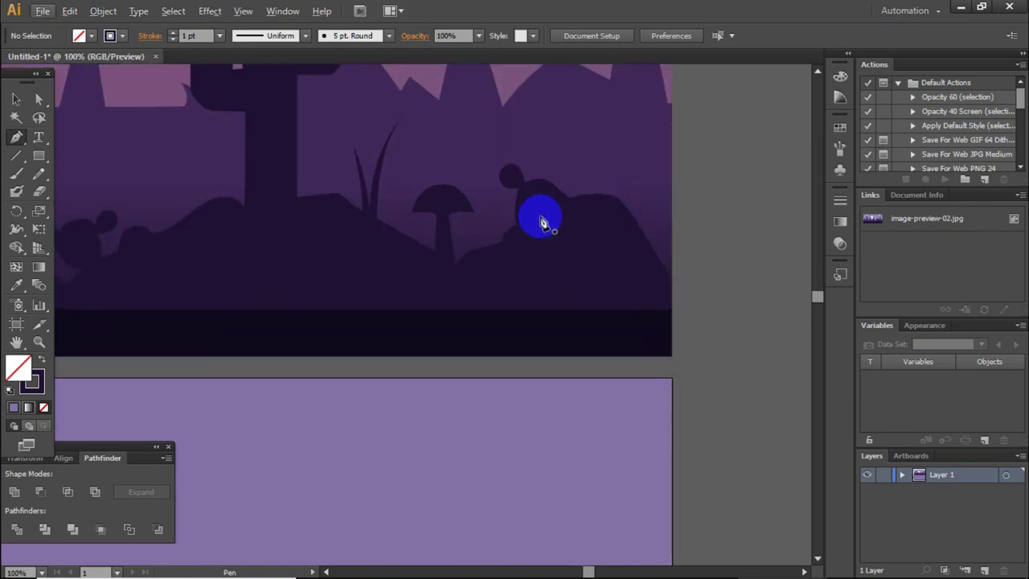
scroll(599, 275, "down", 1, "alt")
scroll(616, 304, "down", 2, "alt")
scroll(616, 310, "down", 5)
scroll(615, 310, "up", 2)
scroll(613, 306, "up", 3)
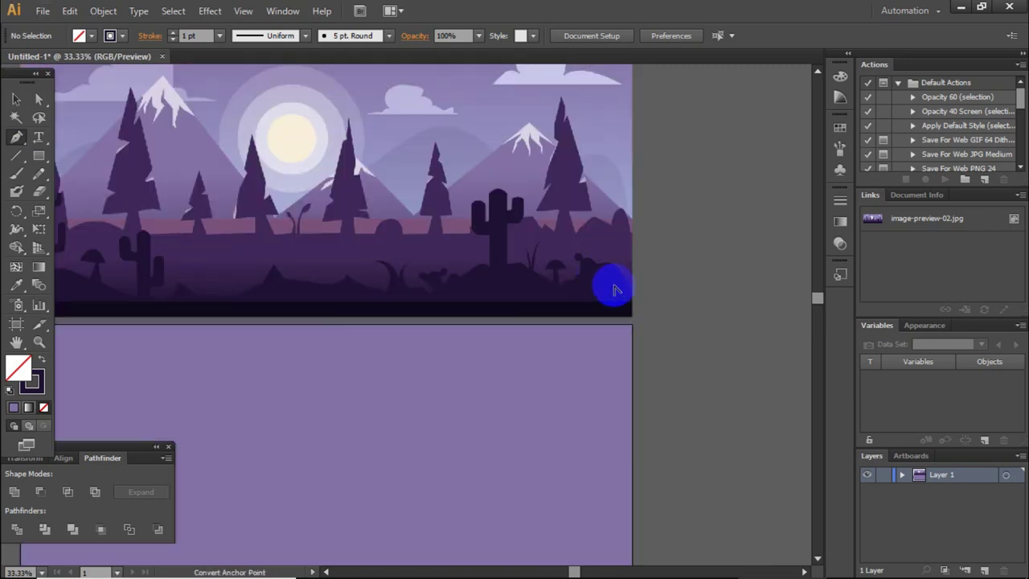
scroll(614, 290, "up", 2, "alt")
scroll(646, 326, "up", 1, "alt")
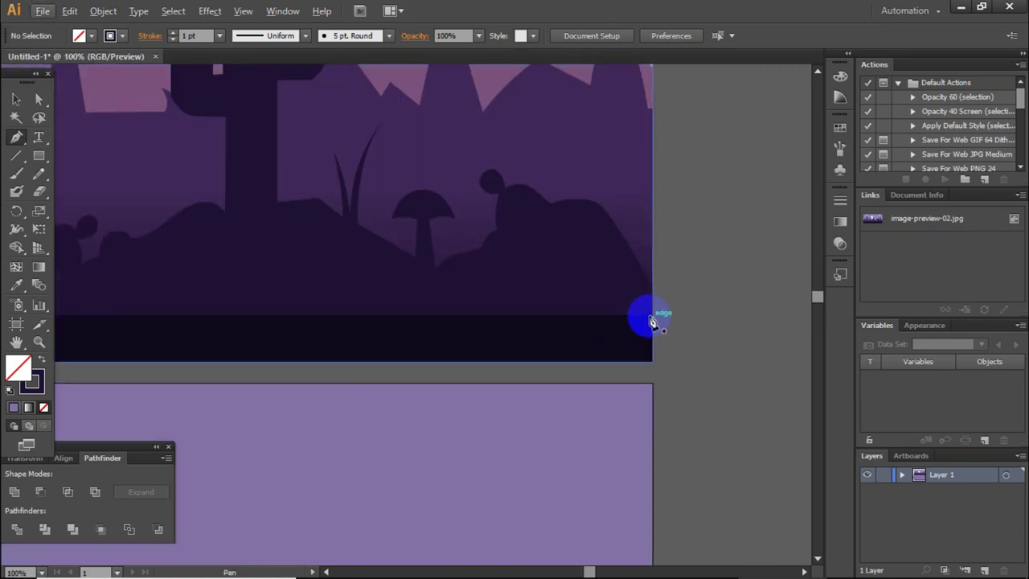
Step: Start the ground outline at the artboard edge, curving around the mushroom cap and stem
mouse_move(649, 316)
left_mouse_down()
mouse_move(601, 211)
mouse_move(556, 209)
mouse_move(487, 168)
mouse_move(501, 241)
mouse_move(435, 281)
mouse_move(423, 218)
mouse_move(456, 225)
mouse_move(400, 198)
mouse_move(396, 227)
left_mouse_up()
left_click(515, 188)
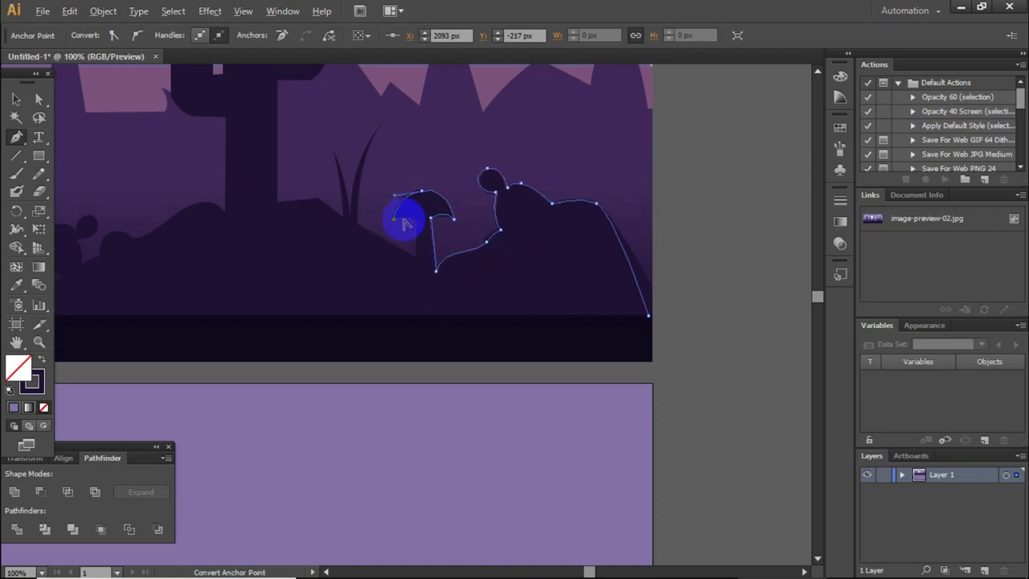
scroll(406, 225, "up", 2)
left_click_drag(457, 217, 430, 236)
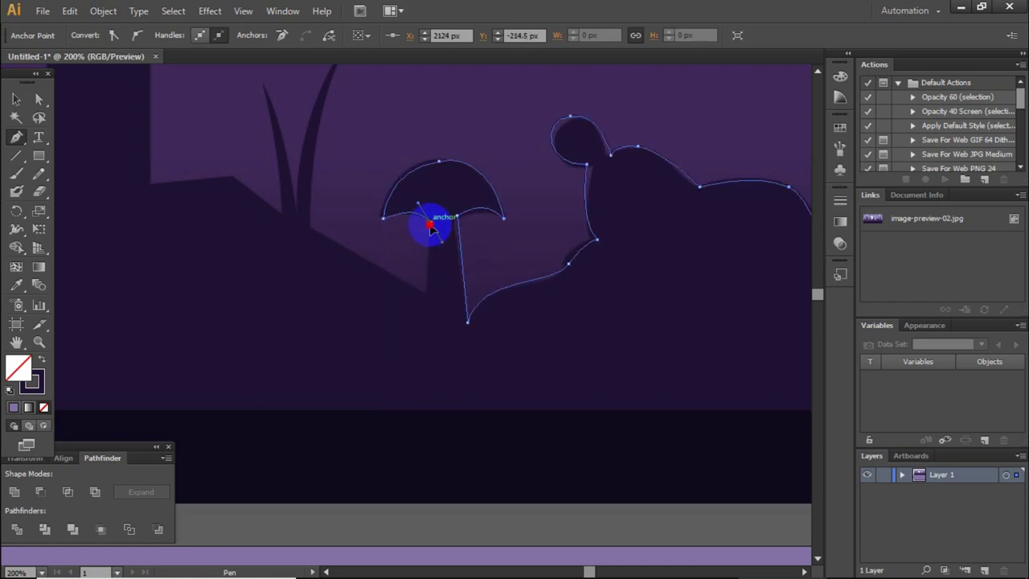
left_click_drag(426, 295, 316, 235)
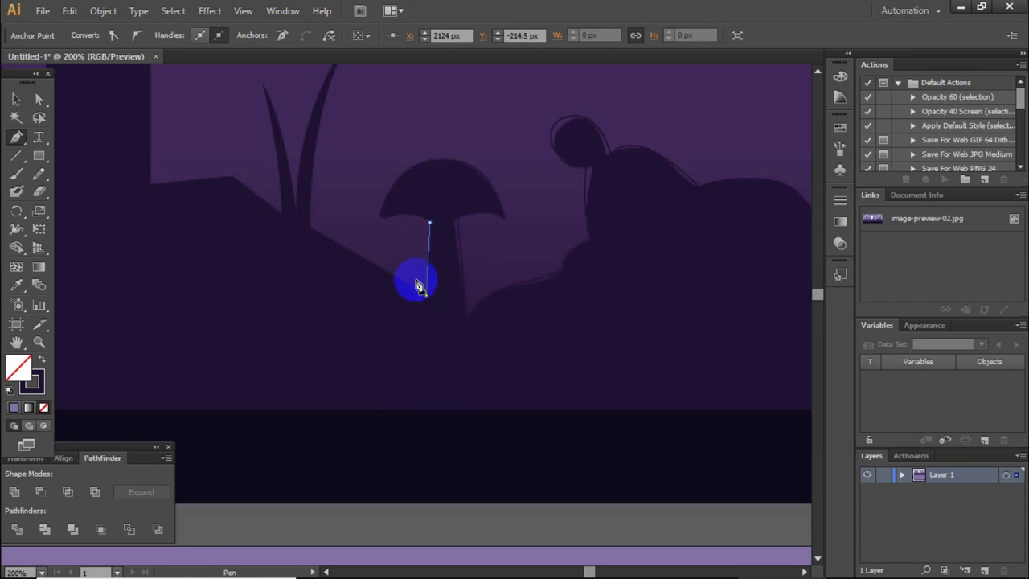
left_click(313, 231)
Step: Trace two grass blades with curved edges and sharp corner tips
scroll(322, 153, "up", 1)
scroll(333, 212, "up", 1)
scroll(354, 185, "up", 1)
mouse_move(360, 175)
left_mouse_down()
mouse_move(420, 113)
mouse_move(391, 136)
left_mouse_up()
left_click(362, 152)
left_click_drag(297, 333, 302, 447)
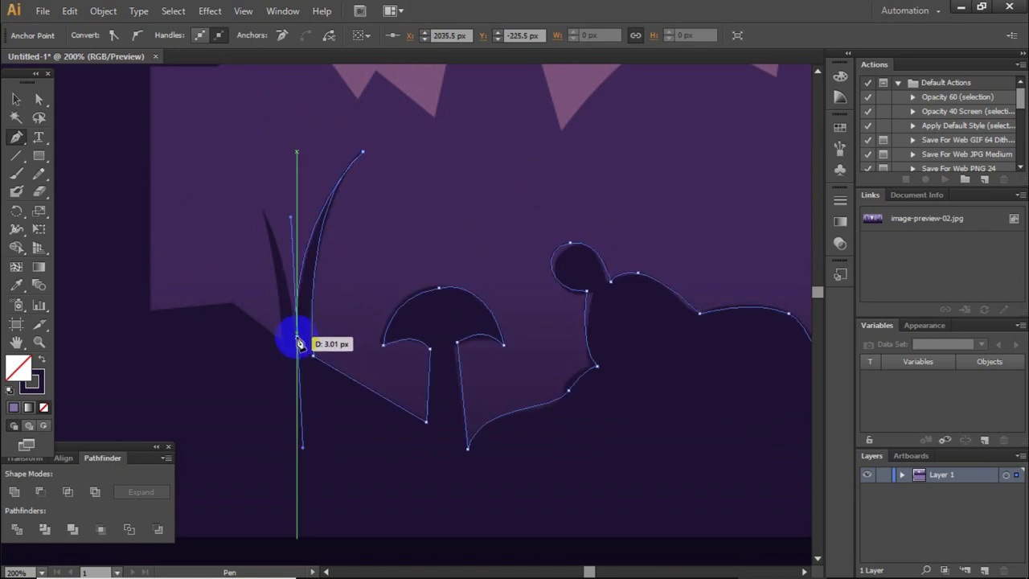
left_click_drag(297, 341, 255, 200)
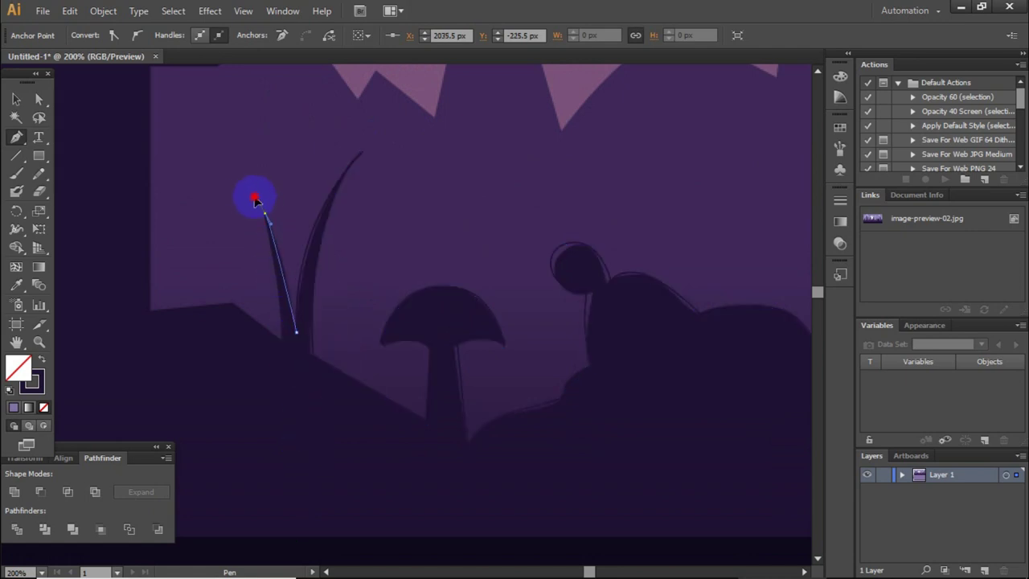
left_click(265, 213)
mouse_move(281, 340)
left_mouse_down()
mouse_move(283, 374)
mouse_move(238, 316)
mouse_move(258, 327)
mouse_move(328, 317)
left_mouse_up()
scroll(241, 322, "down", 2)
scroll(250, 323, "up", 1)
scroll(328, 317, "down", 2)
scroll(294, 265, "up", 1)
Step: Extend the ground outline left to the tall cactus, cornering at its right arm's underside and edge
scroll(294, 253, "up", 1)
mouse_move(295, 252)
left_mouse_down()
mouse_move(293, 222)
mouse_move(315, 212)
left_mouse_up()
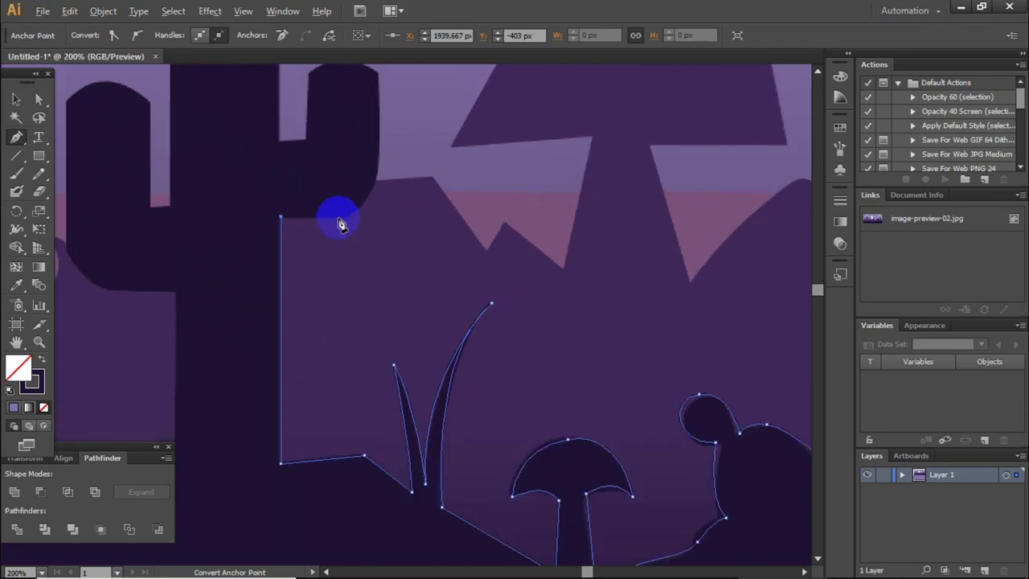
scroll(338, 218, "up", 1)
scroll(349, 239, "up", 1)
scroll(349, 246, "up", 2)
left_click(346, 243)
scroll(402, 266, "down", 2)
scroll(404, 266, "up", 1)
mouse_move(402, 241)
left_mouse_down()
mouse_move(408, 149)
mouse_move(329, 156)
mouse_move(347, 157)
mouse_move(337, 211)
mouse_move(310, 217)
left_mouse_up()
left_click(303, 177)
Step: Round the outline over the cactus top and bring it down the trunk edge with a curve
mouse_move(306, 111)
left_mouse_down()
mouse_move(239, 192)
mouse_move(198, 201)
mouse_move(148, 265)
mouse_move(196, 223)
left_mouse_up()
scroll(306, 113, "up", 1)
scroll(305, 112, "up", 1)
left_click(199, 205)
left_click(199, 372)
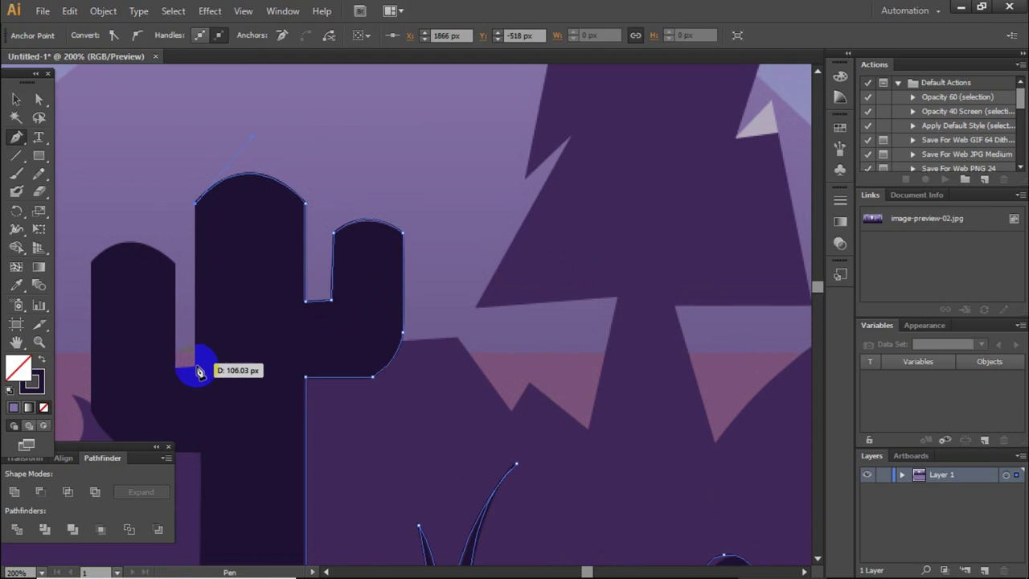
mouse_move(199, 371)
left_mouse_down()
mouse_move(181, 372)
mouse_move(166, 268)
left_mouse_up()
Step: Curve the outline over the left cactus arm's rounded top and down under the arm
scroll(185, 268, "left", 2)
scroll(217, 280, "left", 2)
left_click_drag(245, 269, 179, 267)
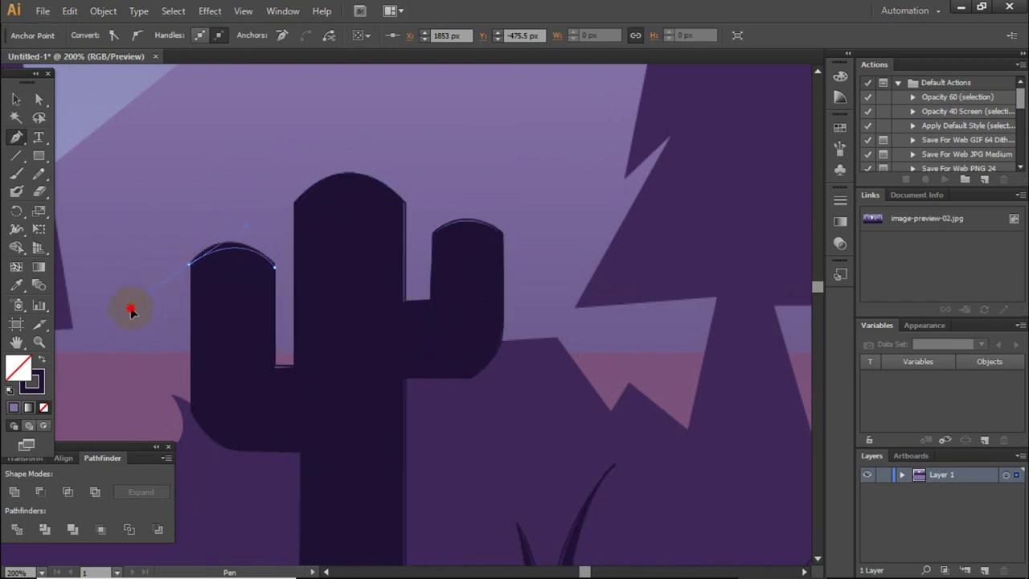
left_click_drag(193, 272, 195, 315)
scroll(233, 290, "down", 4)
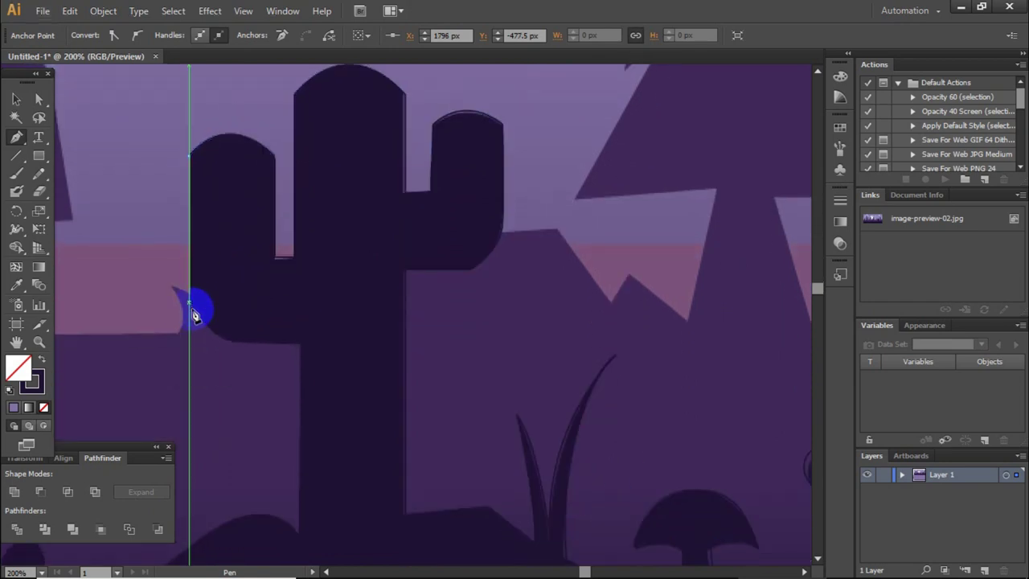
left_click(236, 344)
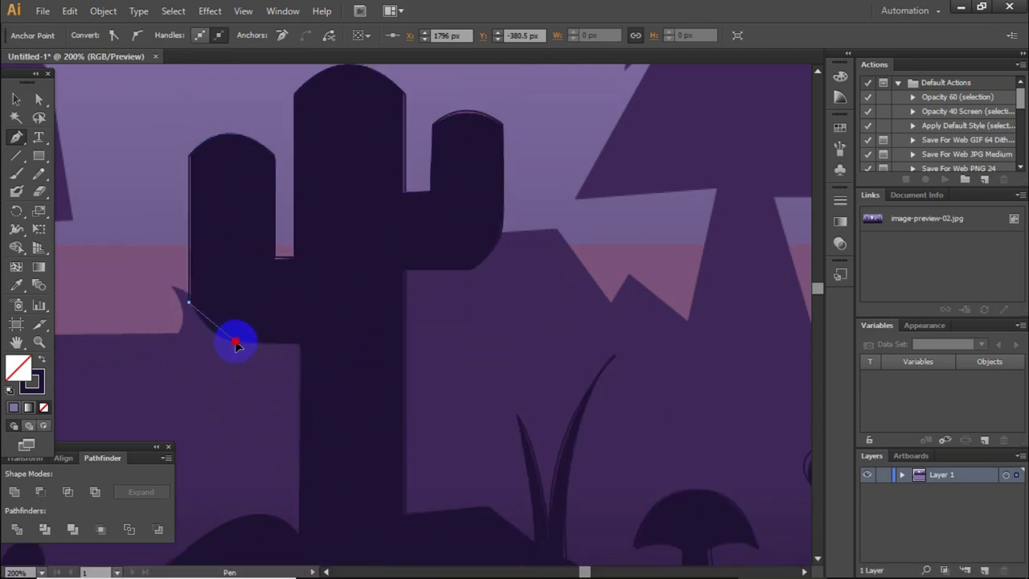
left_click_drag(240, 346, 312, 348)
Step: Zoom out, blend the left arm's lower bend into the trunk, and continue along the ground past the cactus
key("ctrl+minus")
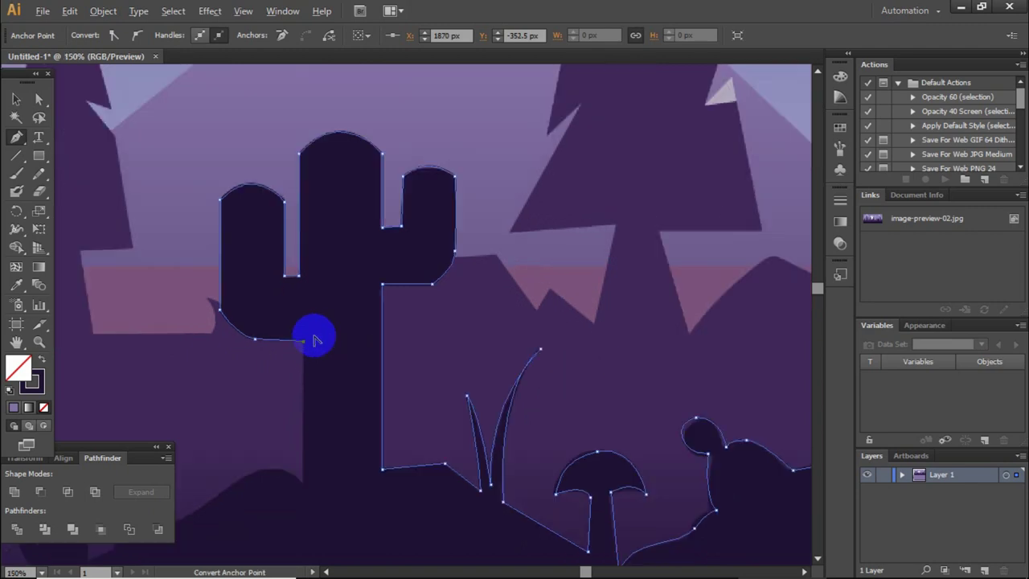
left_click_drag(303, 350, 342, 301)
scroll(342, 302, "down", 3)
mouse_move(382, 384)
left_mouse_down()
mouse_move(435, 380)
mouse_move(304, 402)
left_mouse_up()
scroll(304, 403, "left", 5)
scroll(304, 405, "left", 2)
mouse_move(485, 398)
left_mouse_down()
mouse_move(427, 394)
mouse_move(344, 439)
mouse_move(307, 435)
left_mouse_up()
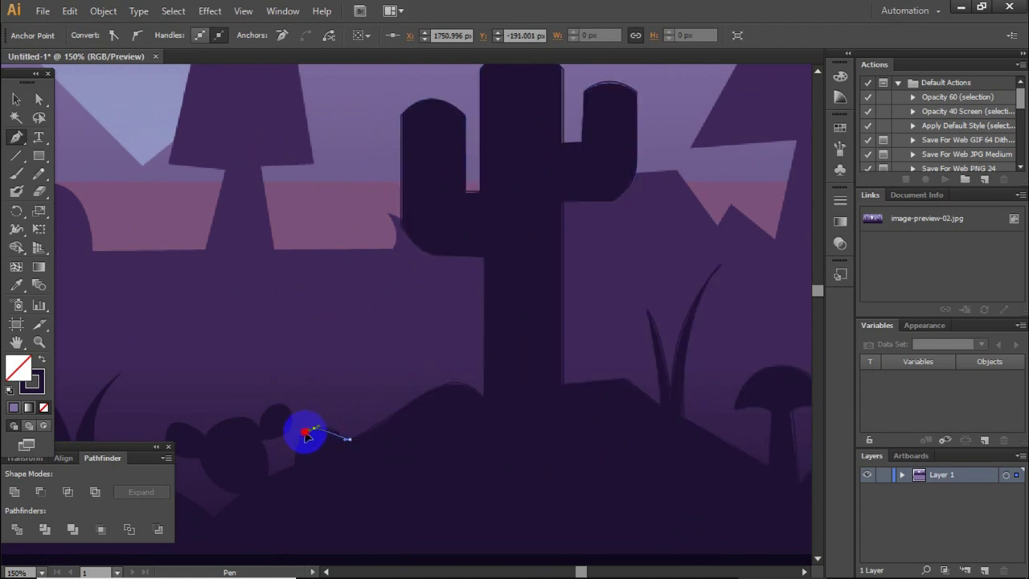
Step: Curve the outline into the small bush's first lobe and along its lower curve
scroll(303, 440, "down", 3)
mouse_move(295, 368)
left_mouse_down()
mouse_move(267, 391)
mouse_move(264, 350)
left_mouse_up()
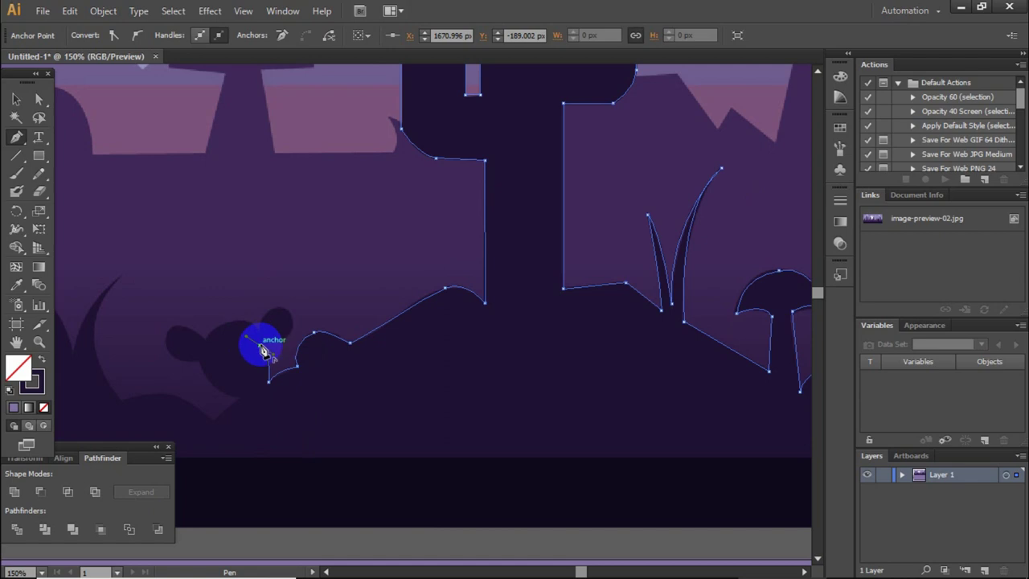
scroll(268, 344, "up", 1)
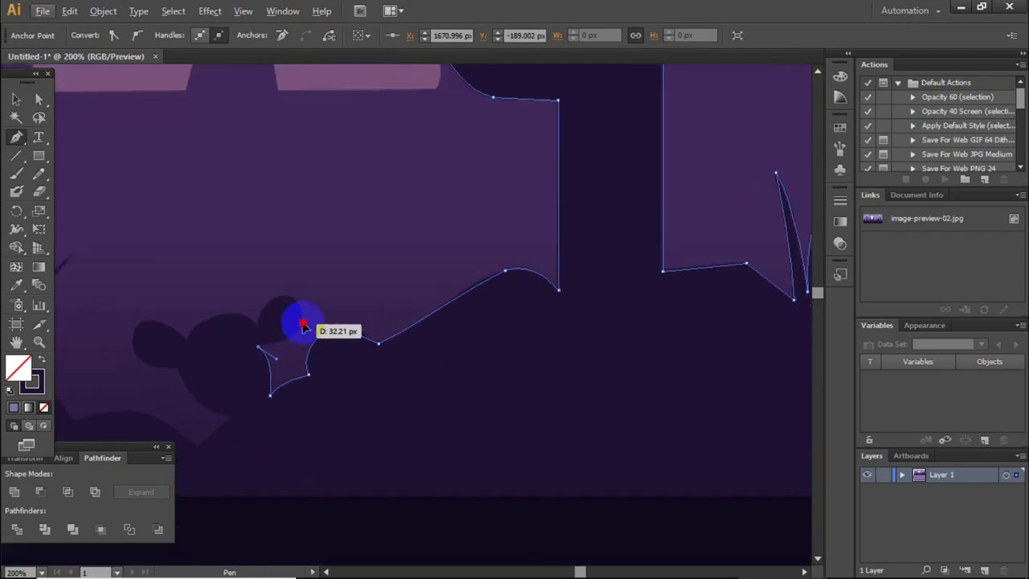
left_click_drag(303, 325, 307, 307)
mouse_move(258, 329)
left_mouse_down()
mouse_move(249, 366)
mouse_move(238, 324)
mouse_move(224, 317)
mouse_move(187, 349)
mouse_move(149, 322)
mouse_move(126, 324)
mouse_move(171, 376)
mouse_move(218, 363)
left_mouse_up()
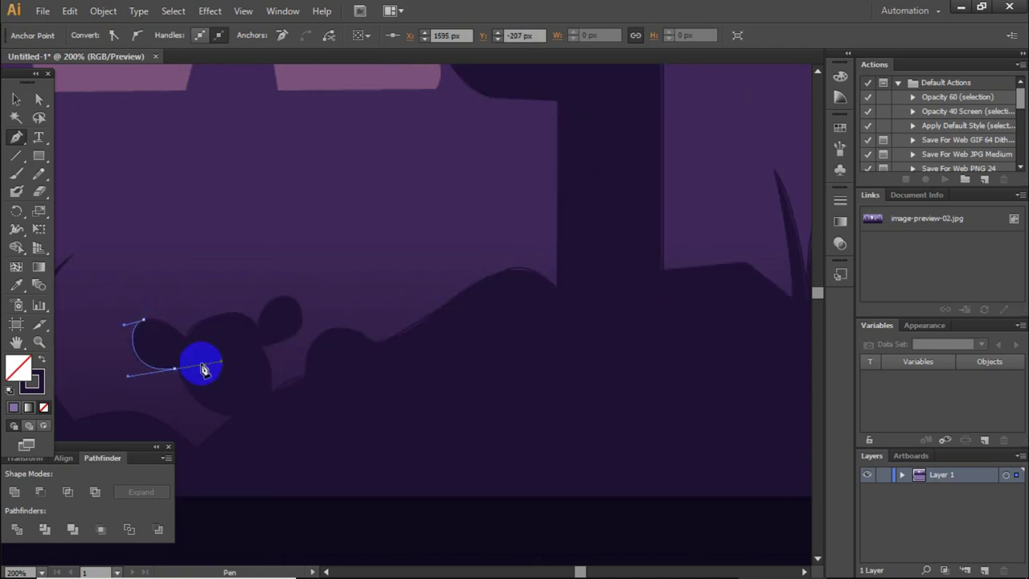
Step: Wrap the outline around the bush's lower edge and left lobe, continuing along its base
left_click(175, 368)
left_click_drag(230, 412, 244, 427)
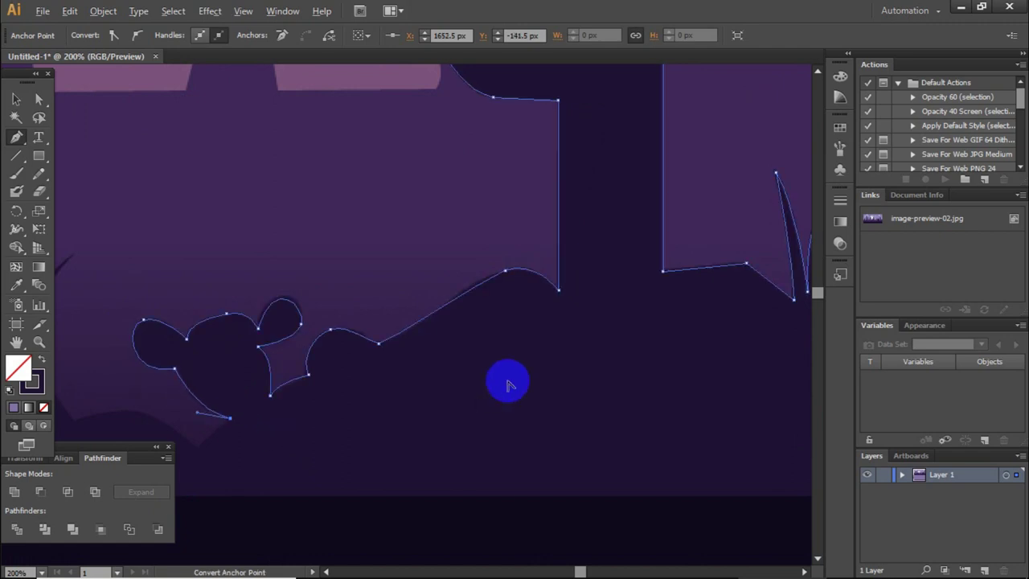
scroll(506, 379, "down", 3)
scroll(506, 379, "down", 3)
scroll(458, 399, "up", 5)
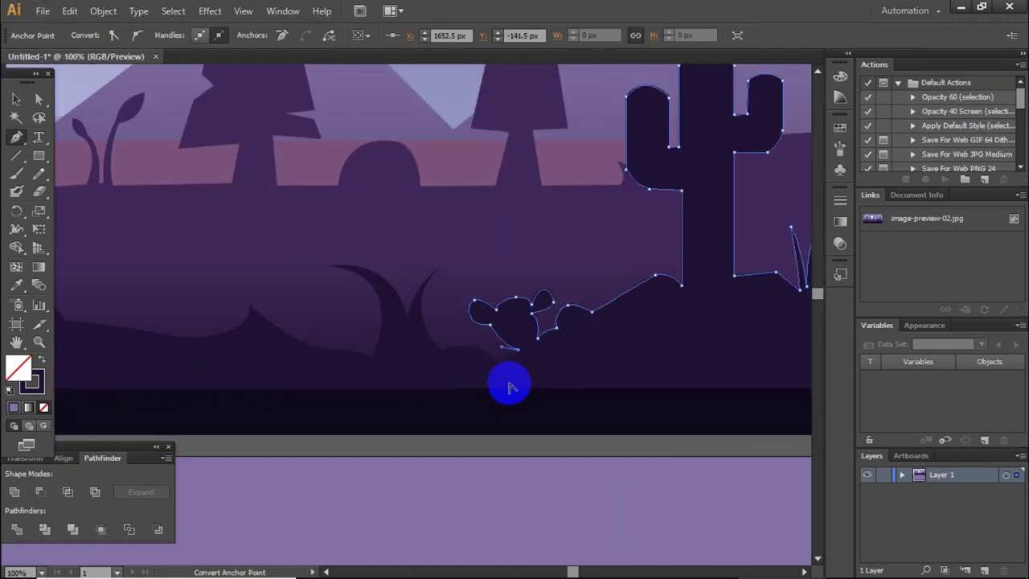
scroll(505, 383, "up", 1)
left_click_drag(491, 346, 428, 316)
Step: Trace the outline up the large leaf blade to a sharp tip and over the left blade's top
left_click(367, 314)
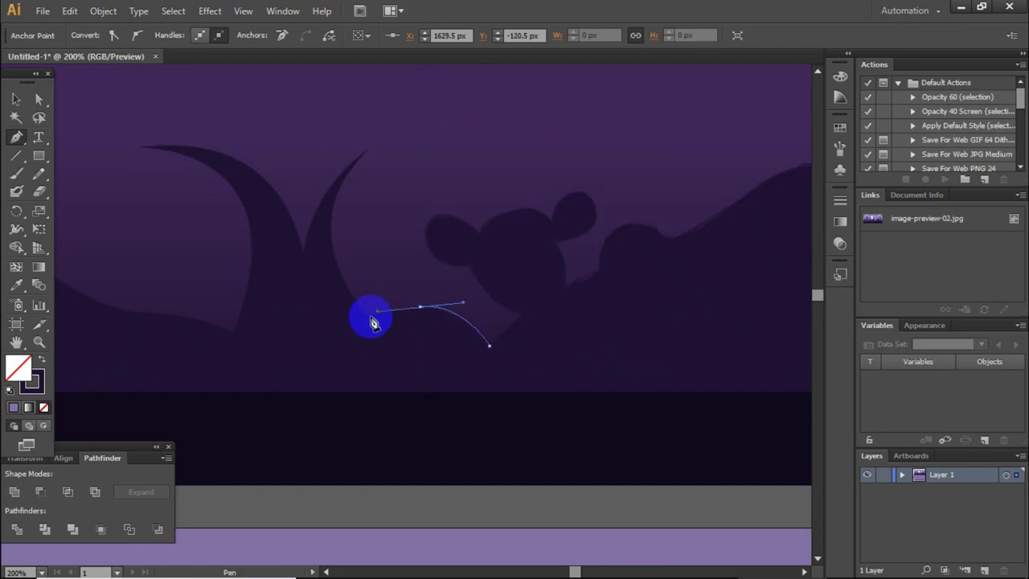
left_click_drag(368, 154, 459, 87)
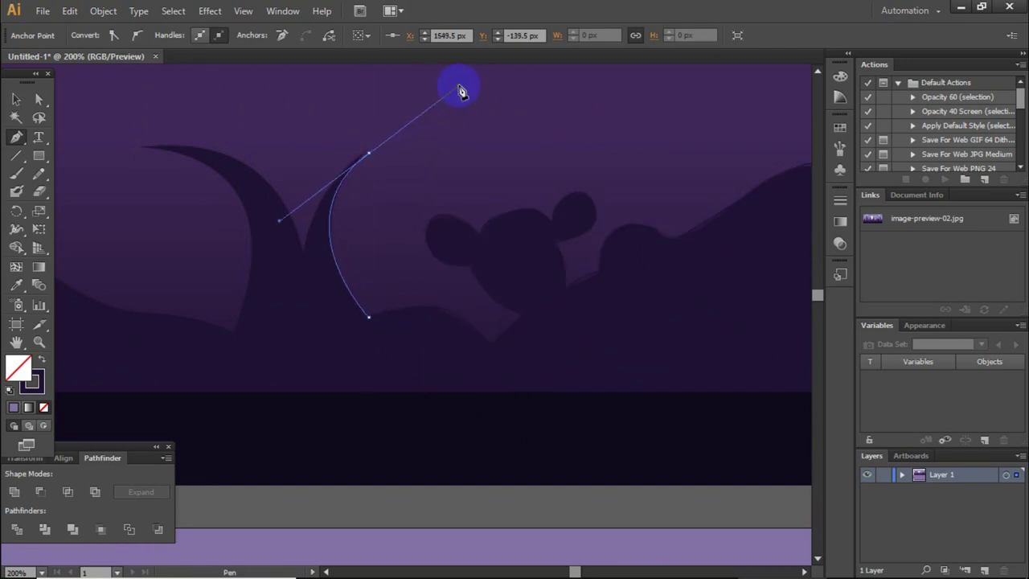
left_click(368, 153)
left_click_drag(303, 255, 303, 325)
mouse_move(303, 255)
left_mouse_down()
mouse_move(153, 157)
mouse_move(176, 177)
left_mouse_up()
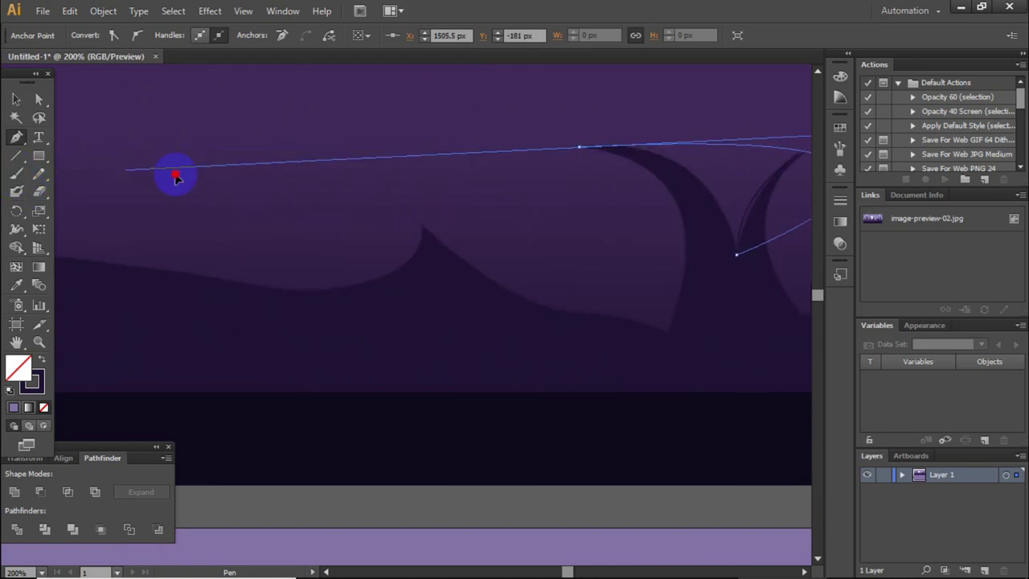
left_click_drag(176, 178, 442, 170)
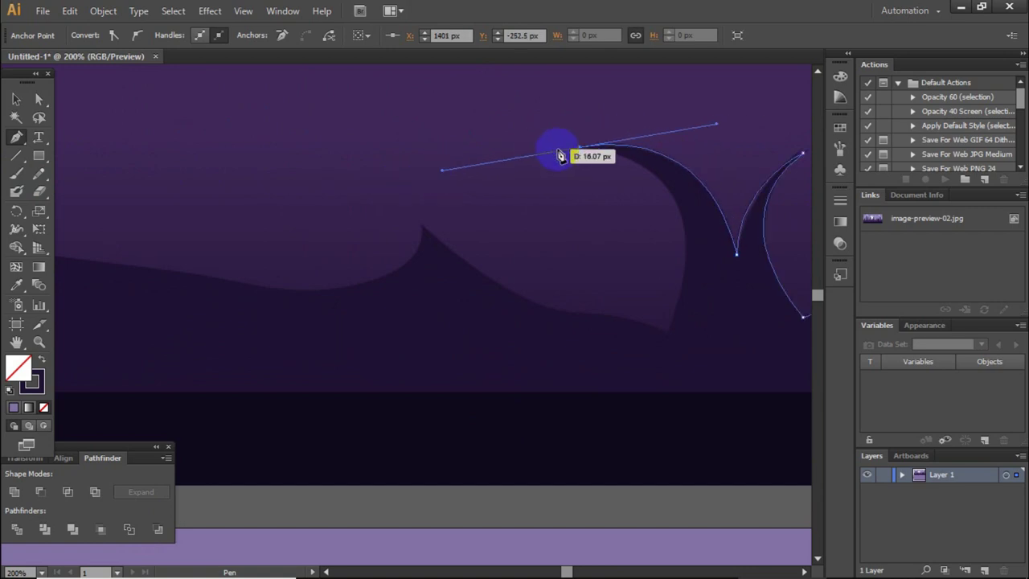
Step: Curve down the blade's outer edge to a corner base, then run the outline left down the hill slope
left_click_drag(668, 332, 603, 519)
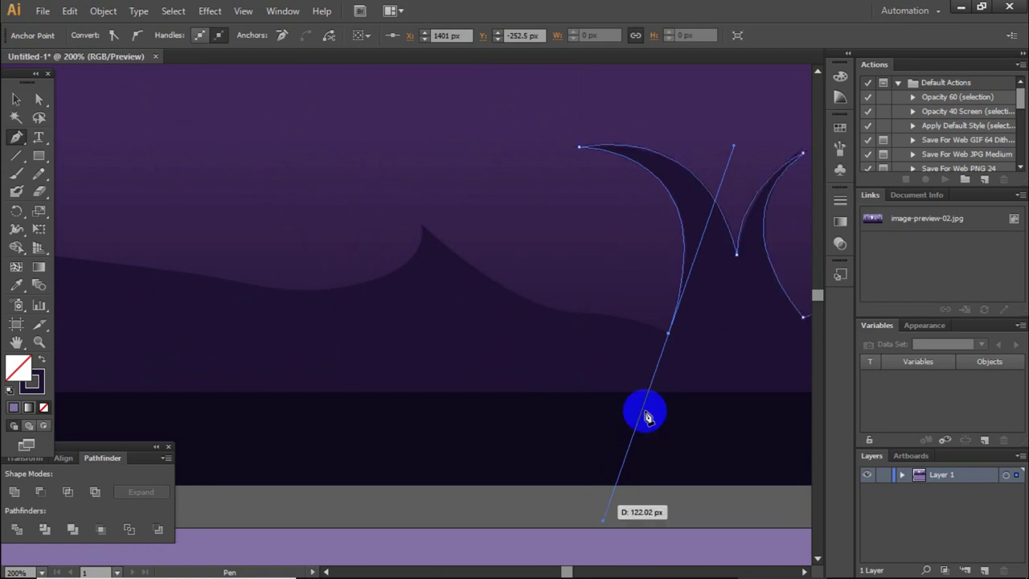
left_click(668, 333)
left_click_drag(593, 314, 551, 315)
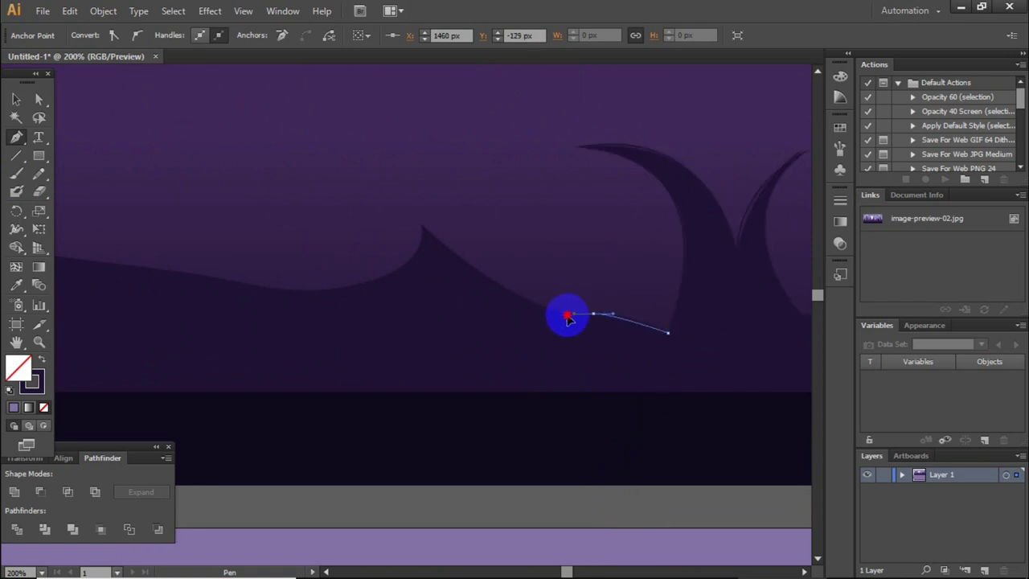
left_click_drag(425, 228, 409, 194)
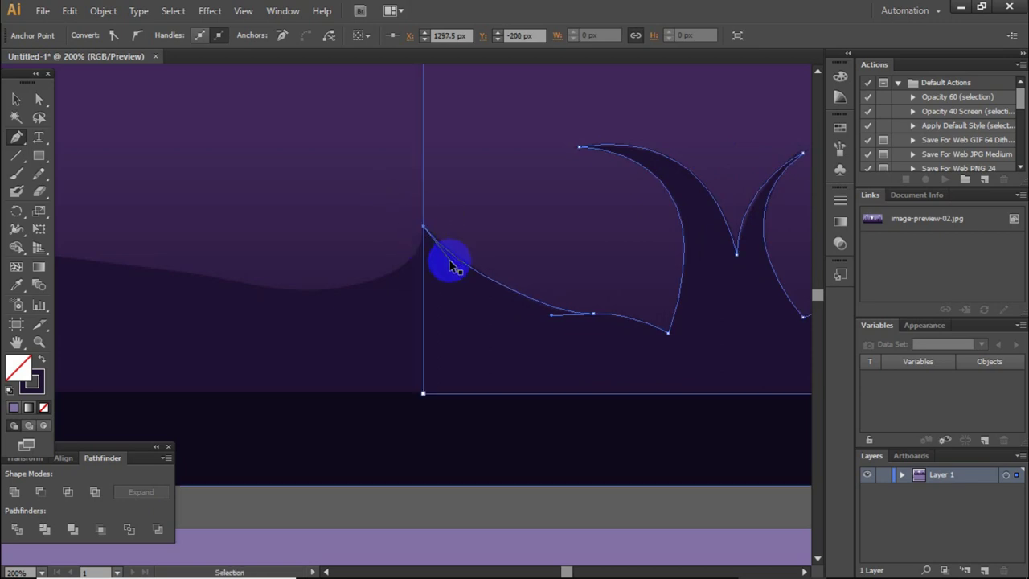
scroll(452, 266, "left", 3)
scroll(453, 266, "left", 1)
Step: Curve the outline through the valley and over the small pointed peak with corner anchors
left_click_drag(475, 290, 403, 298)
left_click(202, 257)
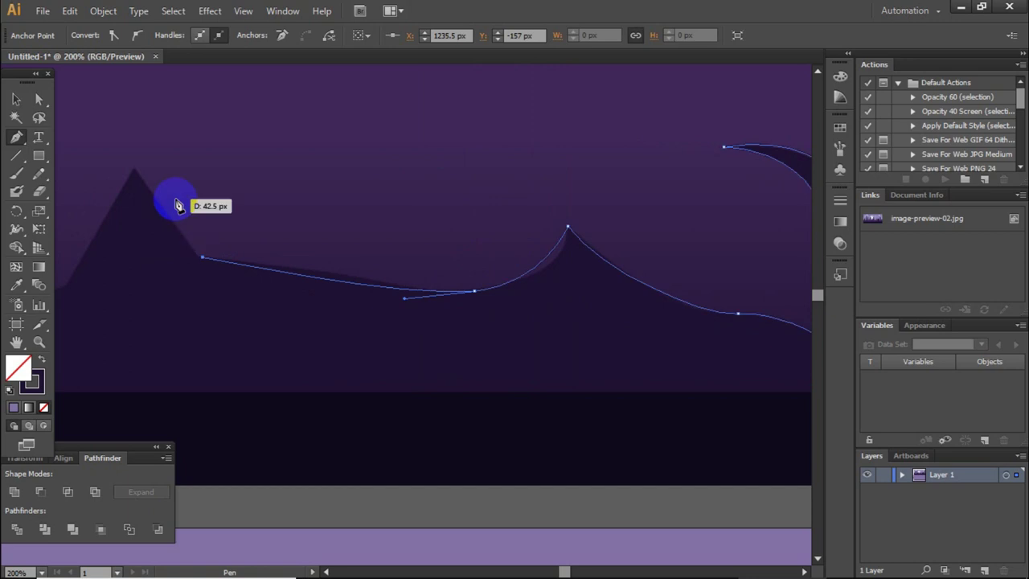
left_click(135, 176)
scroll(321, 189, "down", 2)
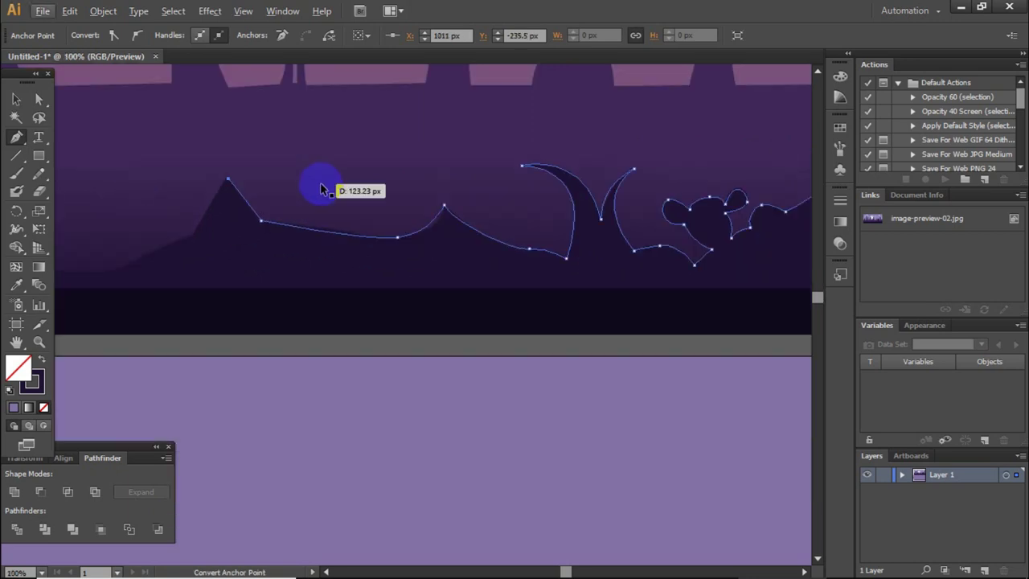
scroll(317, 209, "up", 2)
left_click_drag(381, 244, 360, 261)
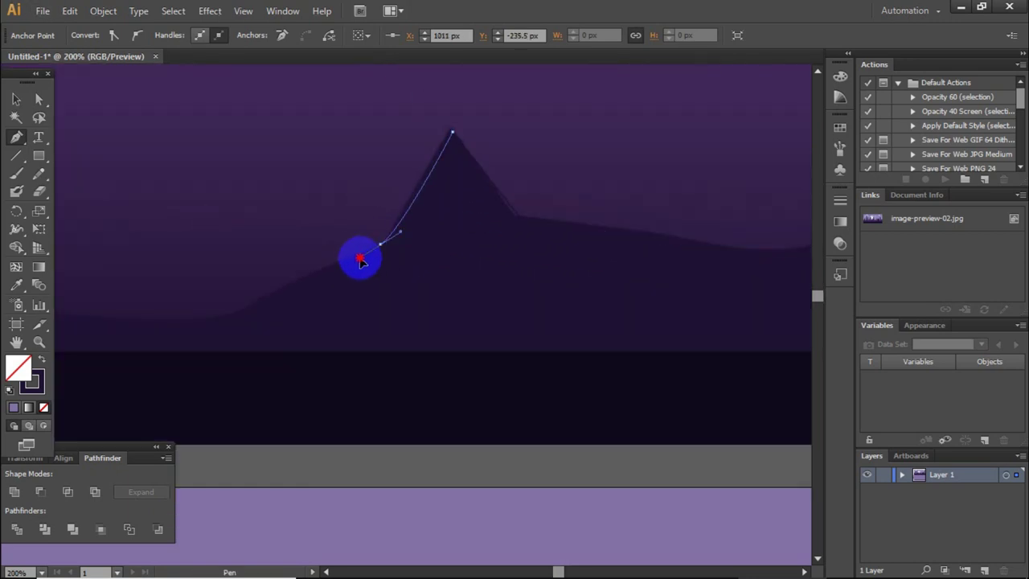
Step: Extend the outline leftward along the low slope with smooth curves
scroll(361, 263, "down", 1)
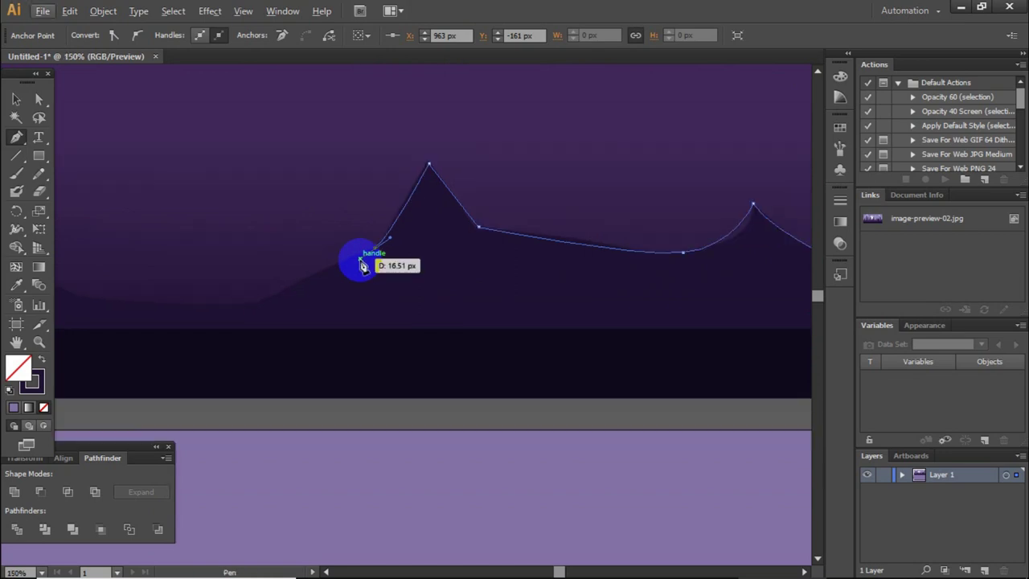
scroll(361, 262, "down", 1)
scroll(330, 280, "up", 3)
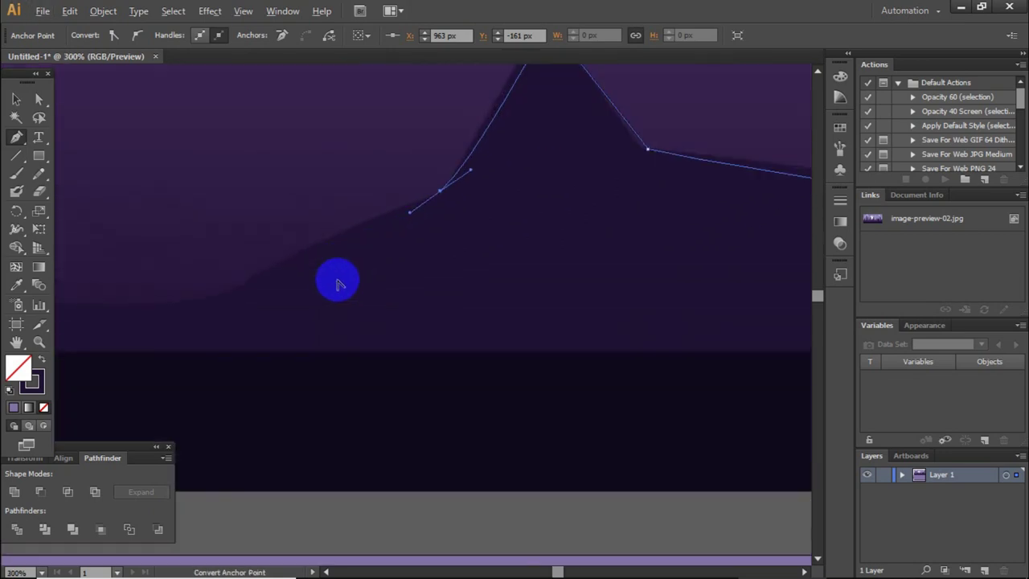
scroll(342, 249, "left", 3)
left_click_drag(361, 263, 346, 275)
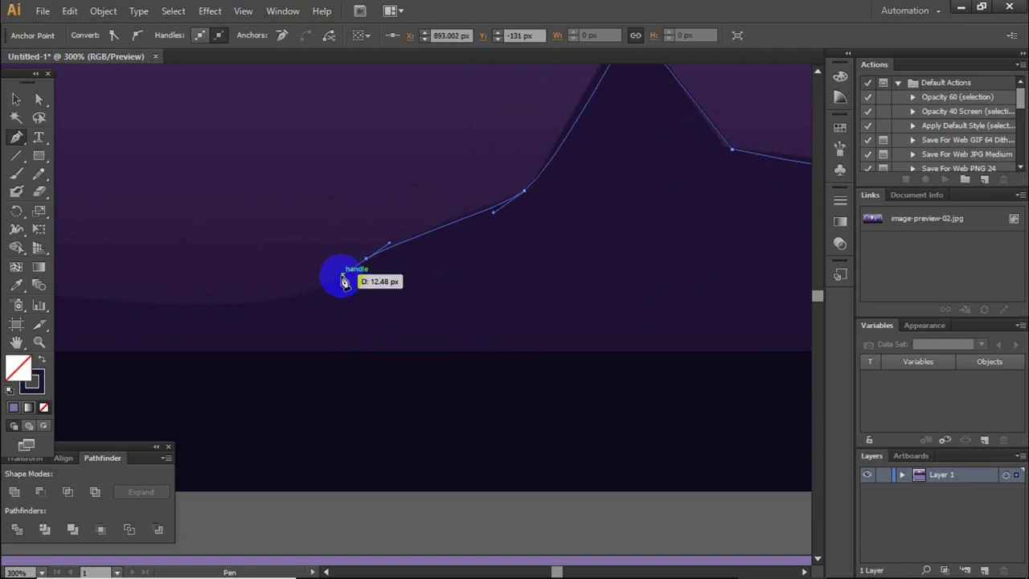
scroll(341, 280, "left", 1)
scroll(341, 279, "left", 3)
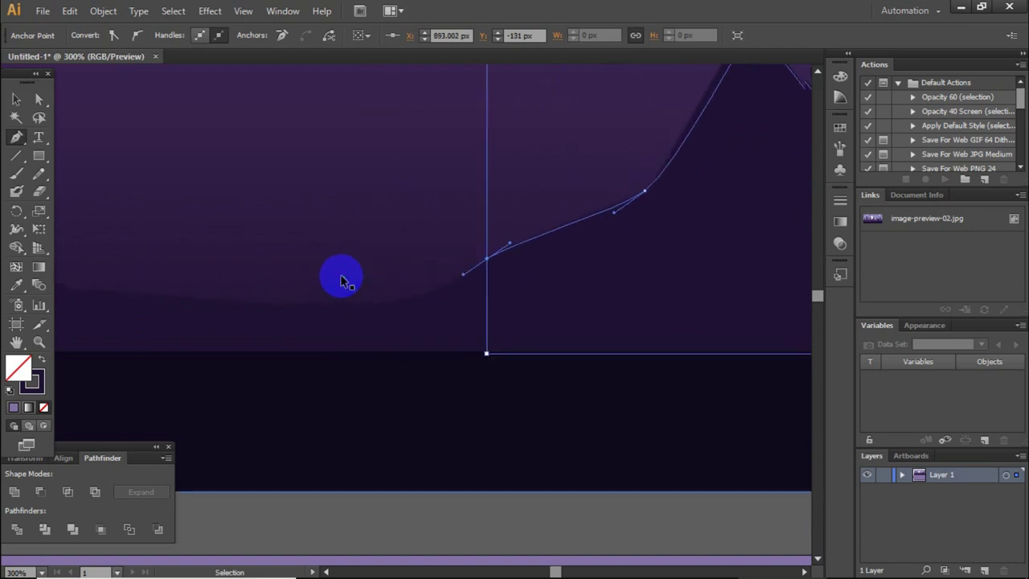
left_click_drag(291, 305, 236, 296)
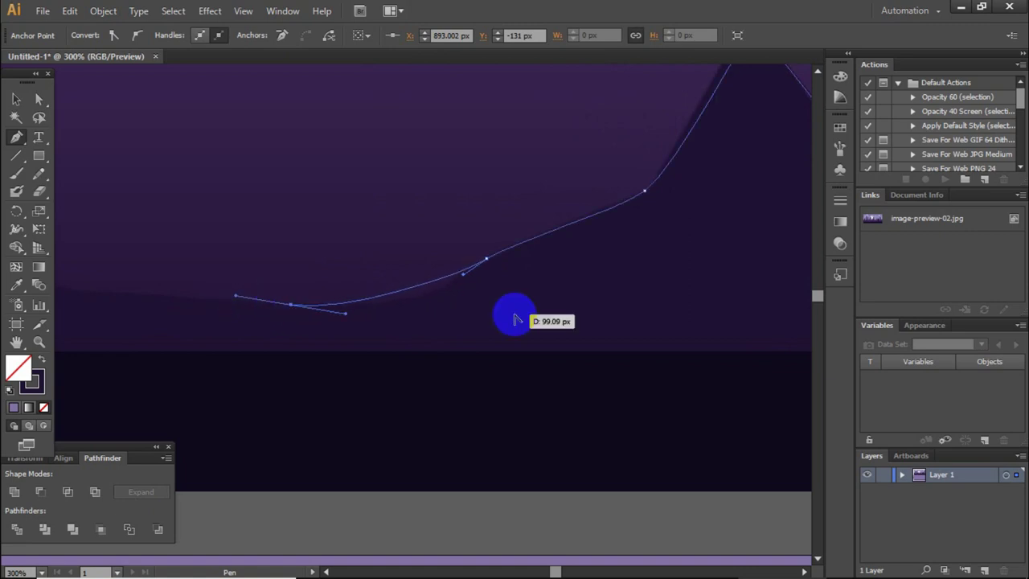
Step: Add curved points along the hill to its foot, breaking one handle, up to the cactus base
scroll(516, 320, "down", 2)
scroll(436, 294, "up", 1)
scroll(437, 294, "down", 1)
scroll(436, 294, "down", 2)
scroll(437, 294, "up", 1)
scroll(437, 294, "up", 2)
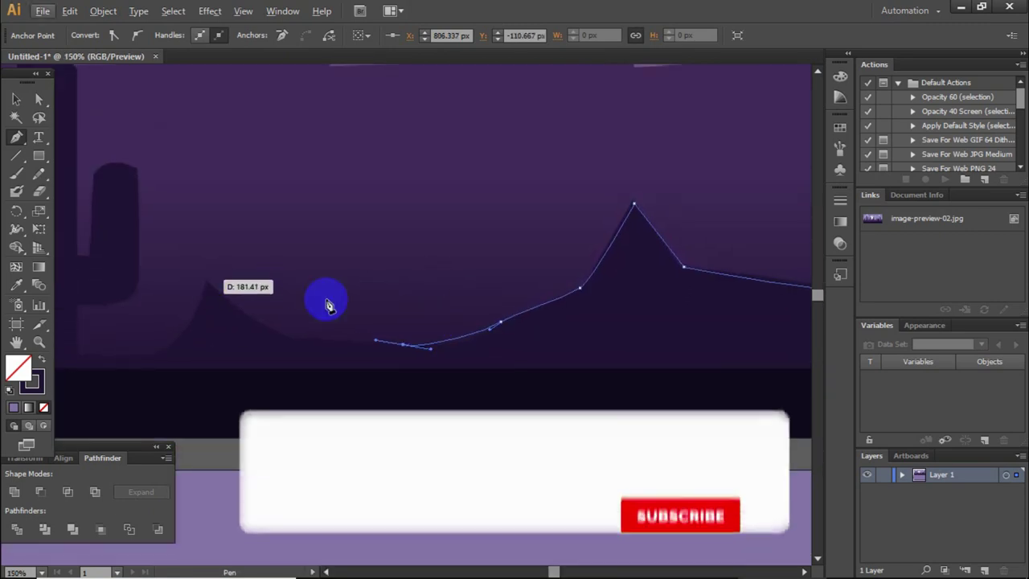
scroll(394, 322, "left", 2)
scroll(406, 290, "up", 1)
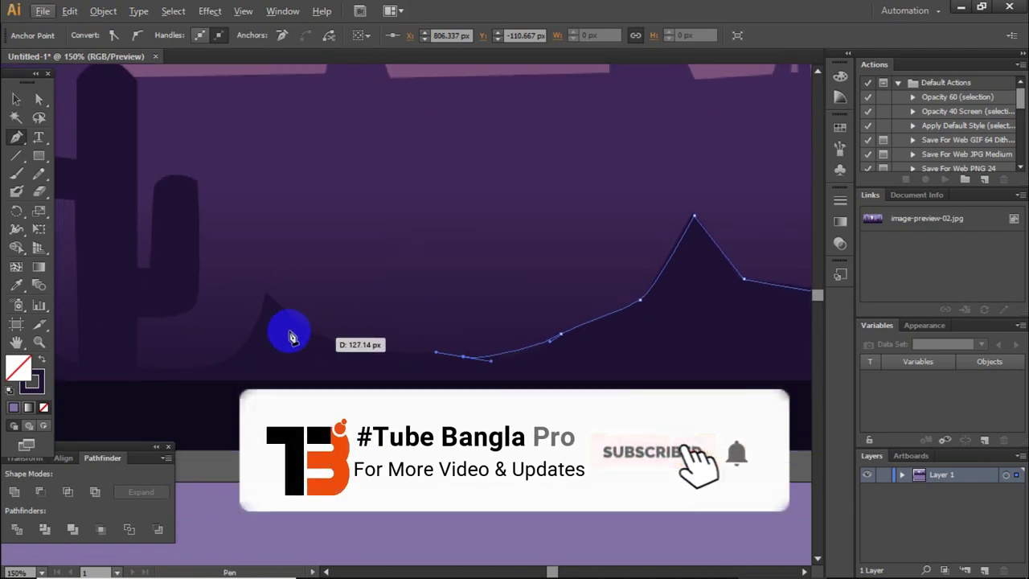
left_click_drag(273, 302, 236, 259)
left_click(274, 302)
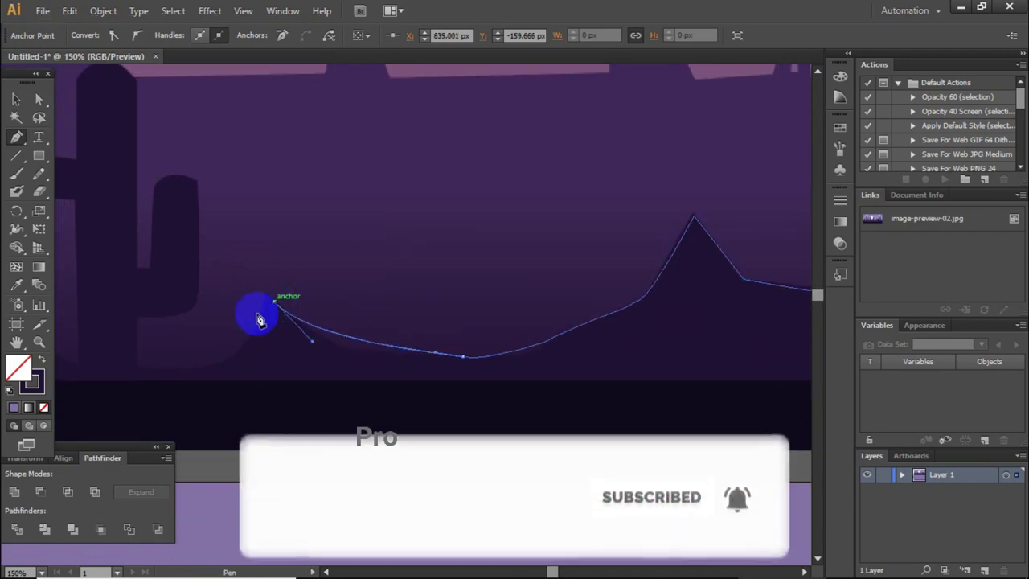
left_click_drag(212, 369, 296, 374)
scroll(184, 375, "left", 5)
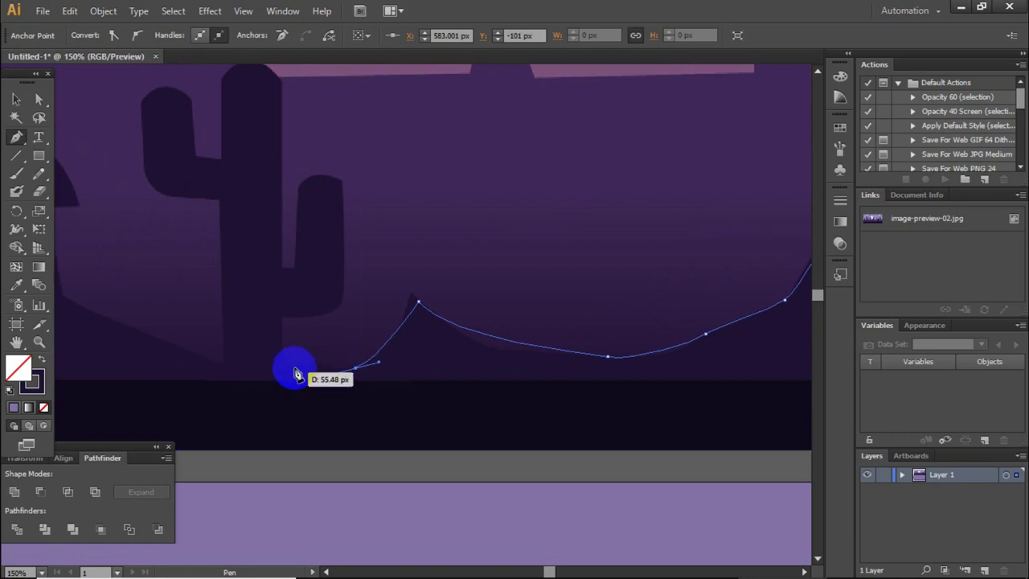
left_click_drag(282, 313, 353, 299)
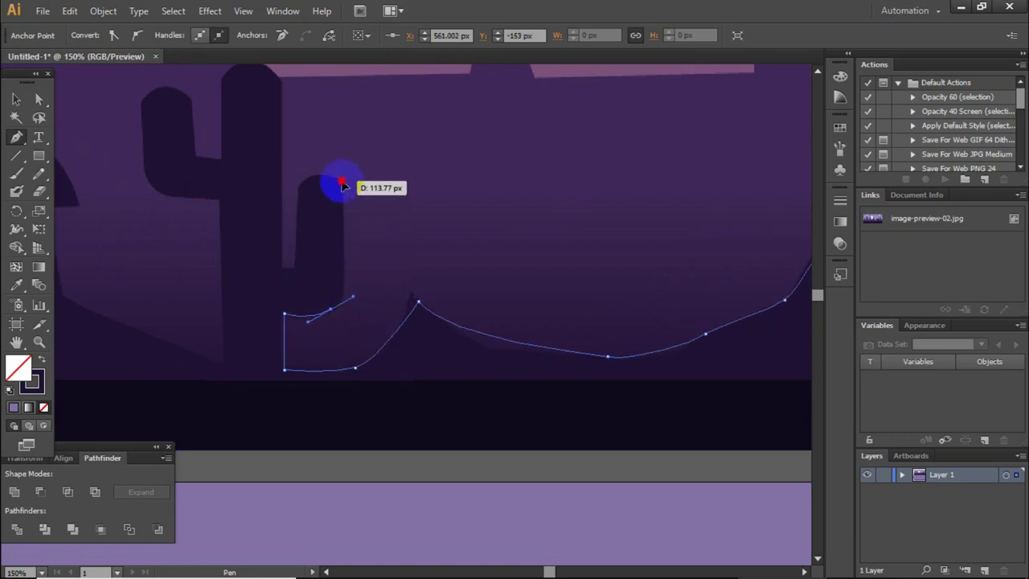
Step: Trace the second cactus's right arm top as a corner and round over the trunk's top
mouse_move(342, 184)
left_mouse_down()
mouse_move(297, 187)
mouse_move(301, 273)
mouse_move(284, 275)
mouse_move(245, 167)
mouse_move(187, 193)
left_mouse_up()
scroll(283, 275, "up", 2)
left_click(220, 165)
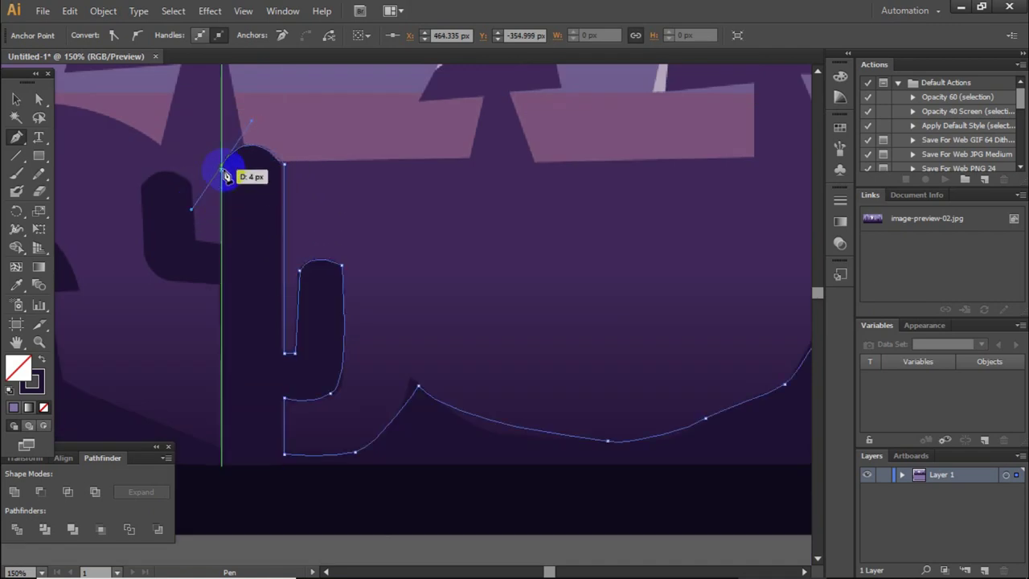
left_click(217, 245)
mouse_move(195, 241)
left_mouse_down()
mouse_move(193, 191)
mouse_move(140, 191)
left_mouse_up()
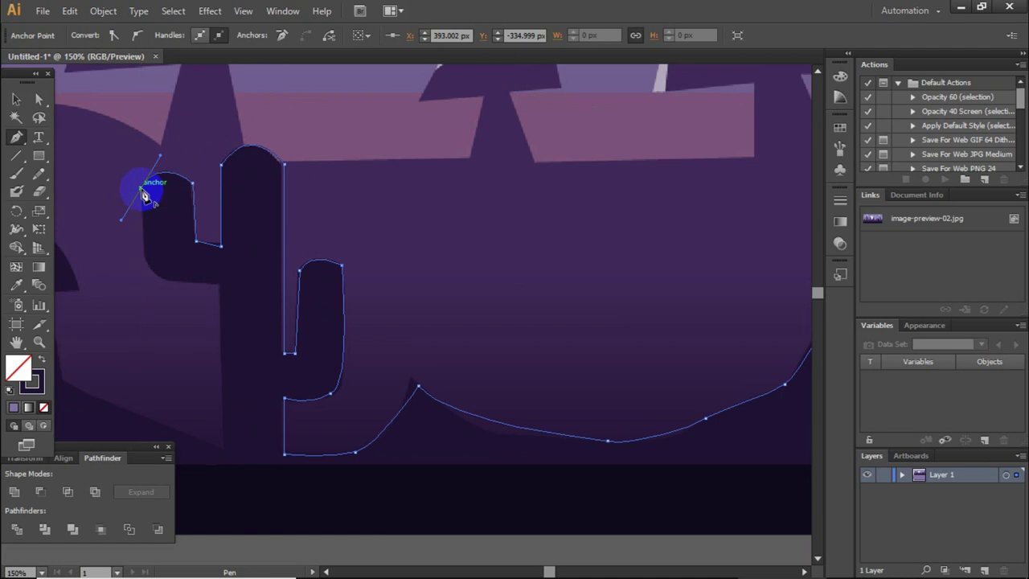
Step: Trace around the left cactus arm with corner points at its top and bottom, down to the base
left_click(141, 188)
left_click(145, 259)
left_click_drag(145, 259, 178, 287)
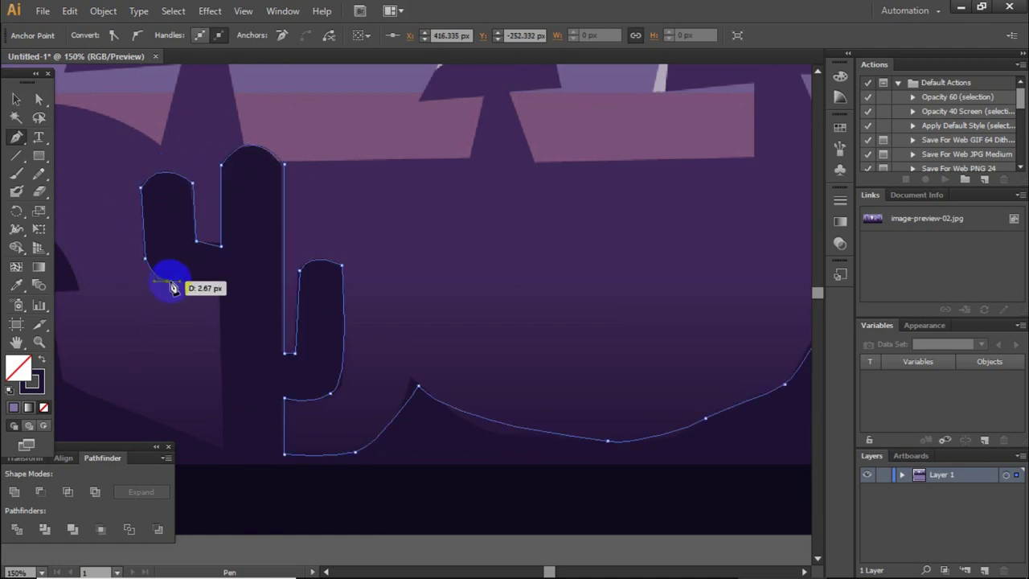
left_click(168, 281)
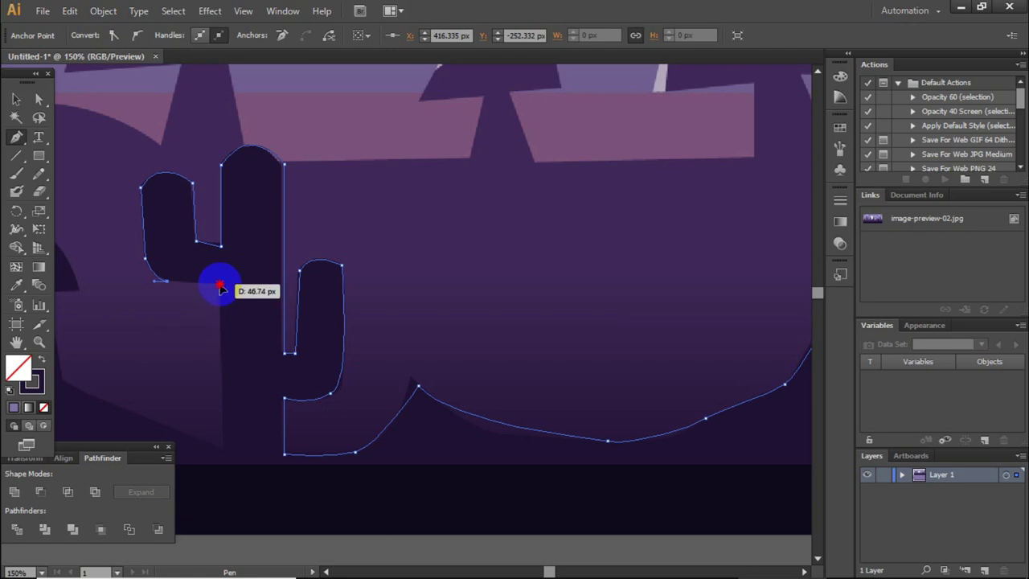
scroll(230, 292, "down", 5)
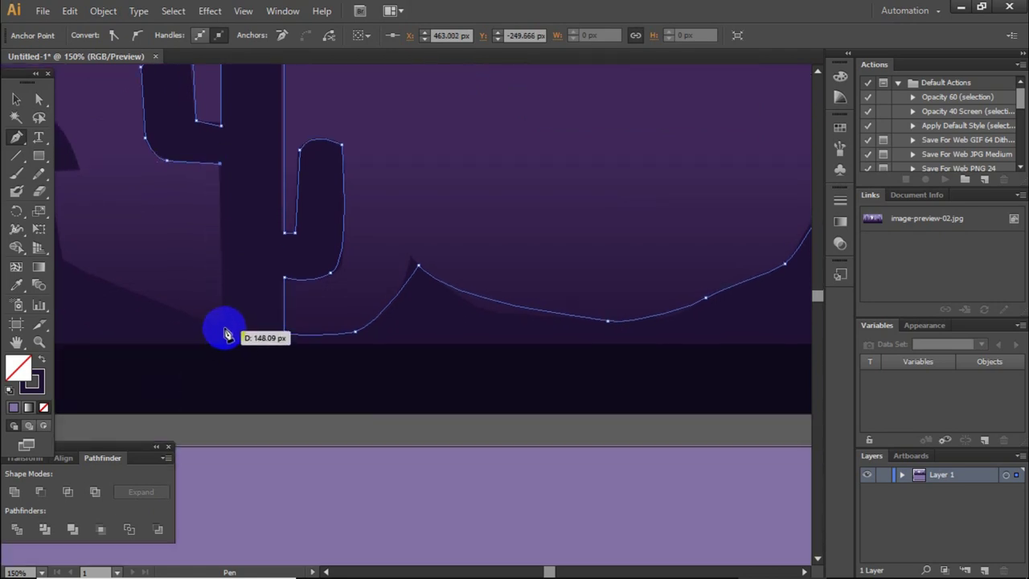
scroll(311, 332, "down", 3)
scroll(287, 294, "up", 2)
scroll(338, 323, "up", 1)
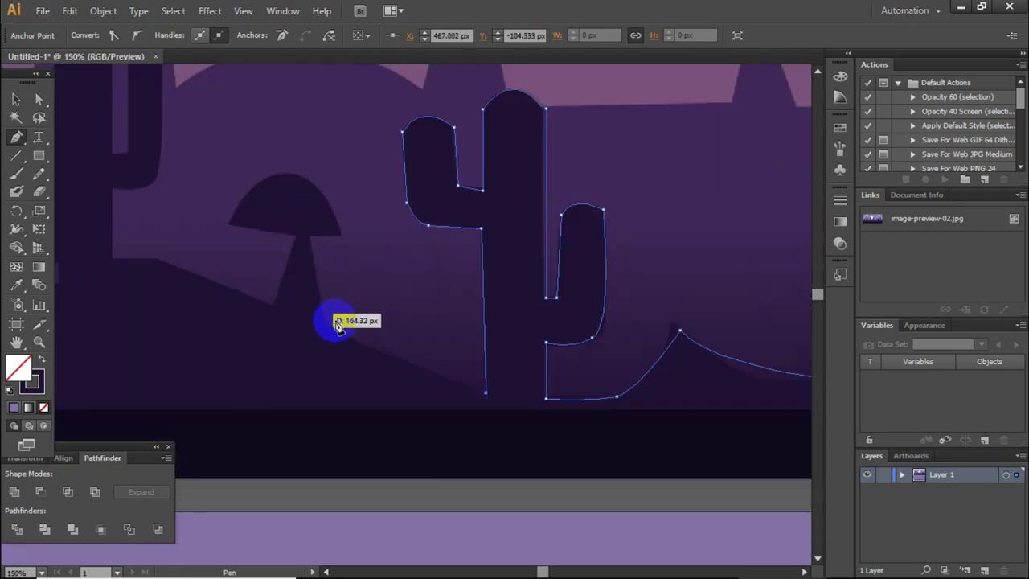
left_click(327, 329)
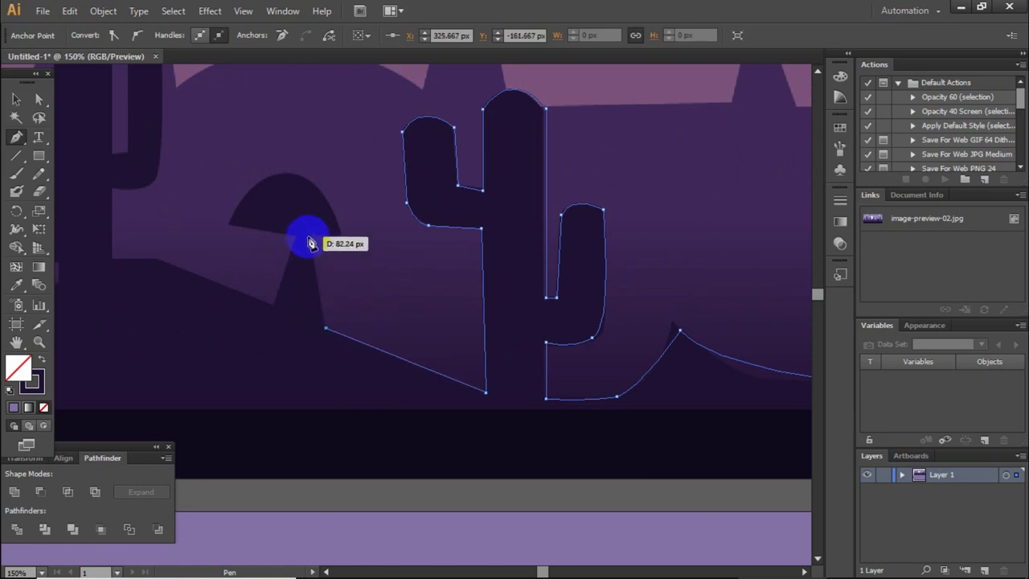
Step: Trace up the mushroom stem, round over its cap, and run the underside back to the stem
left_click(309, 238)
left_click(340, 238)
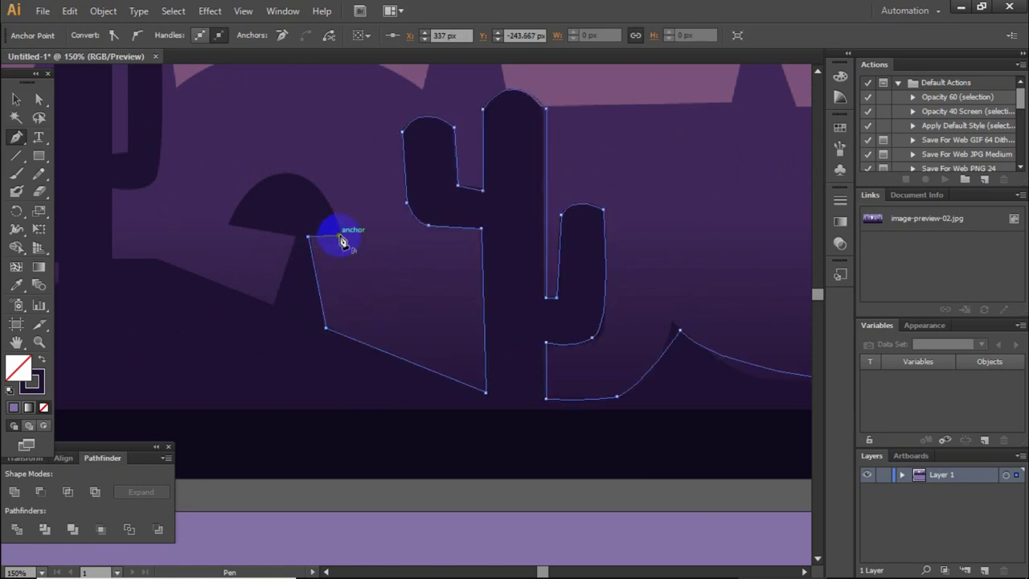
left_click(344, 238)
left_click_drag(291, 176, 252, 176)
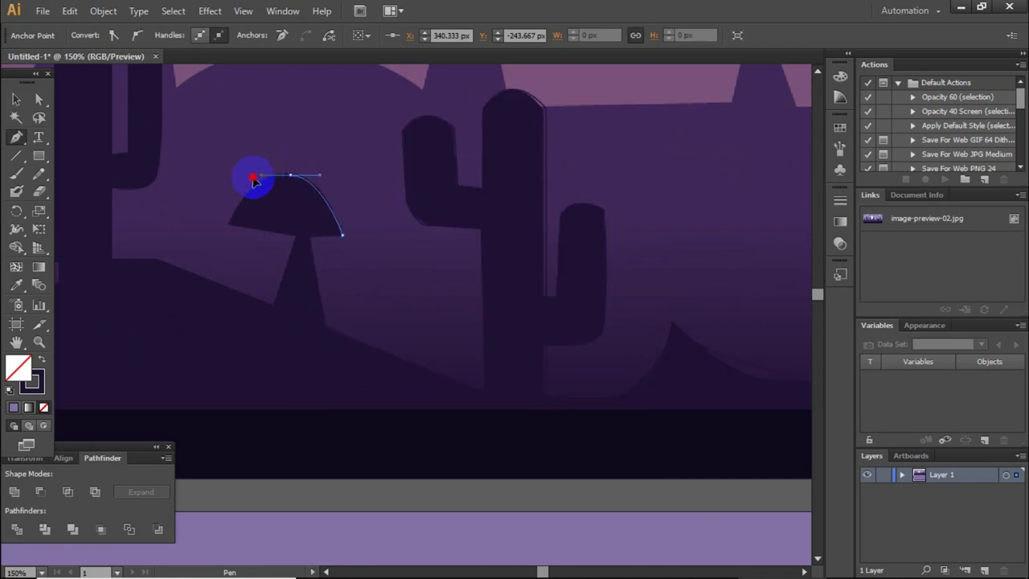
left_click(231, 231)
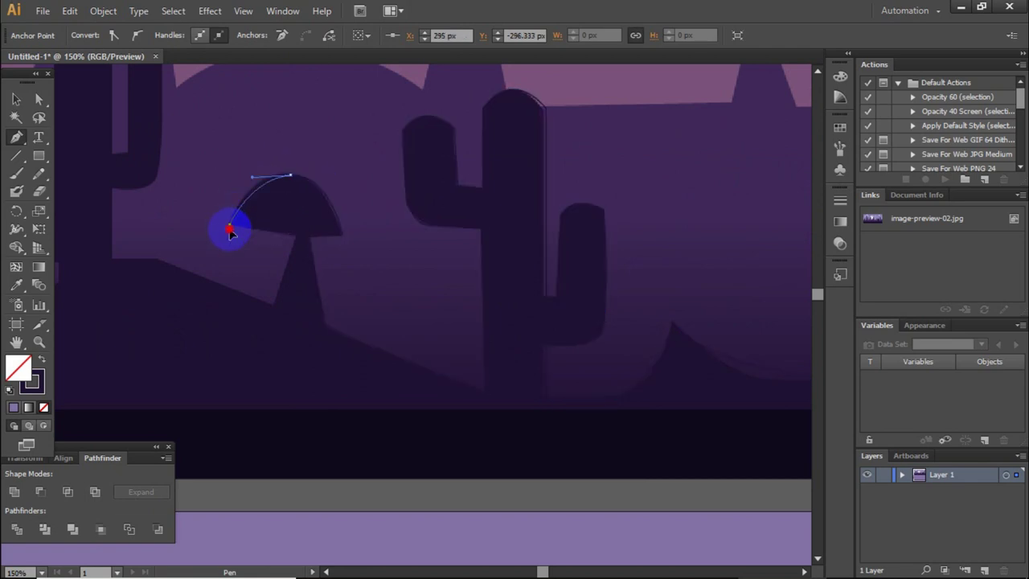
left_click_drag(230, 245, 230, 225)
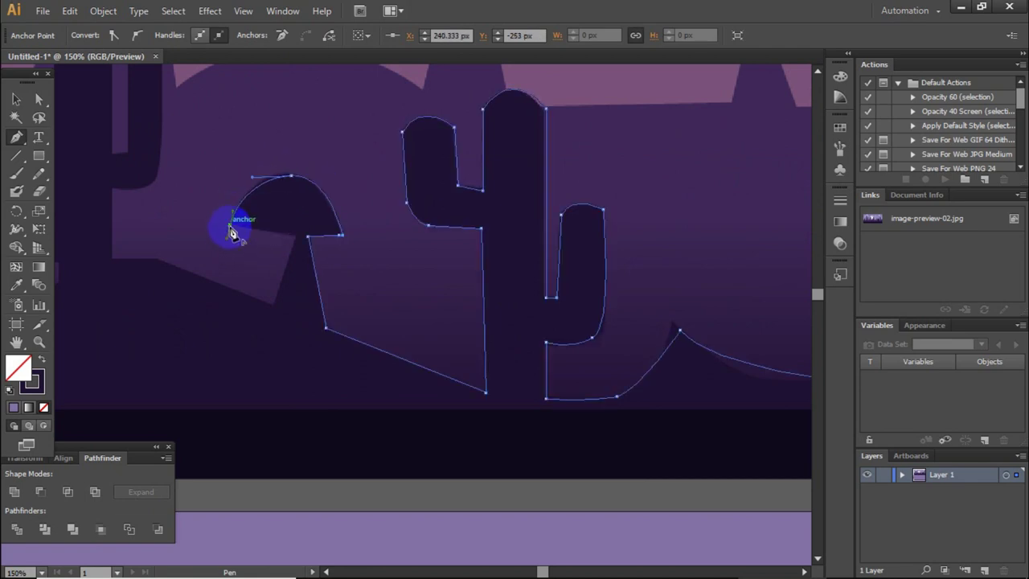
left_click(292, 237)
Step: Run the outline from the stem's foot to the next cactus and curve around its arm's bottom
left_click(274, 308)
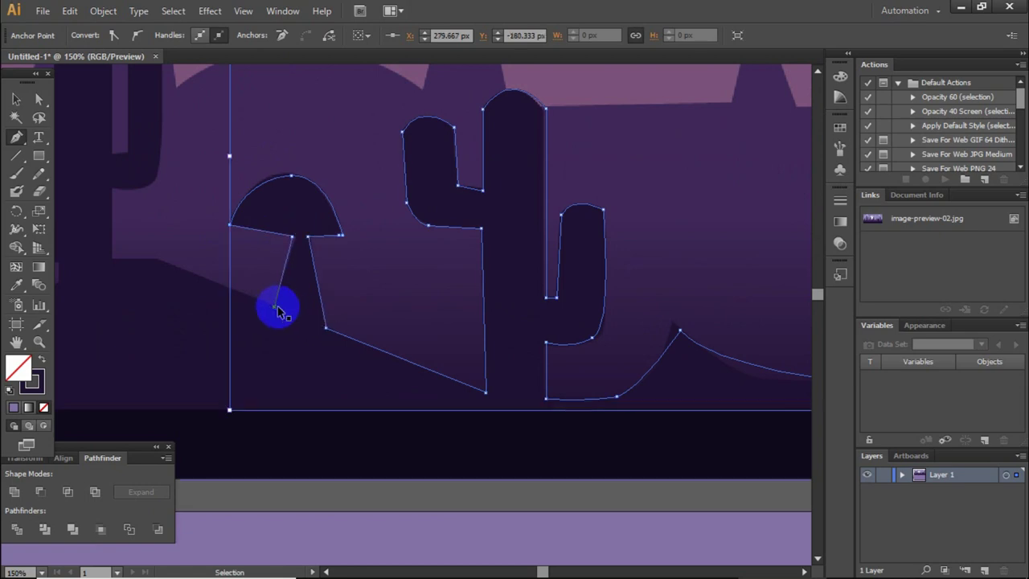
scroll(278, 306, "left", 5)
left_click(363, 265)
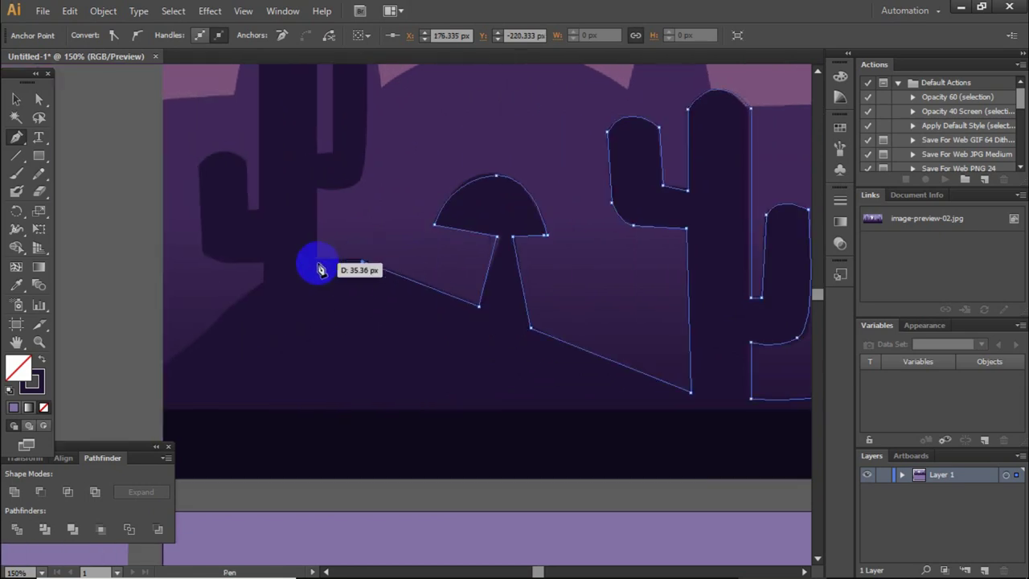
left_click(318, 262)
scroll(318, 265, "up", 3)
left_click(318, 319)
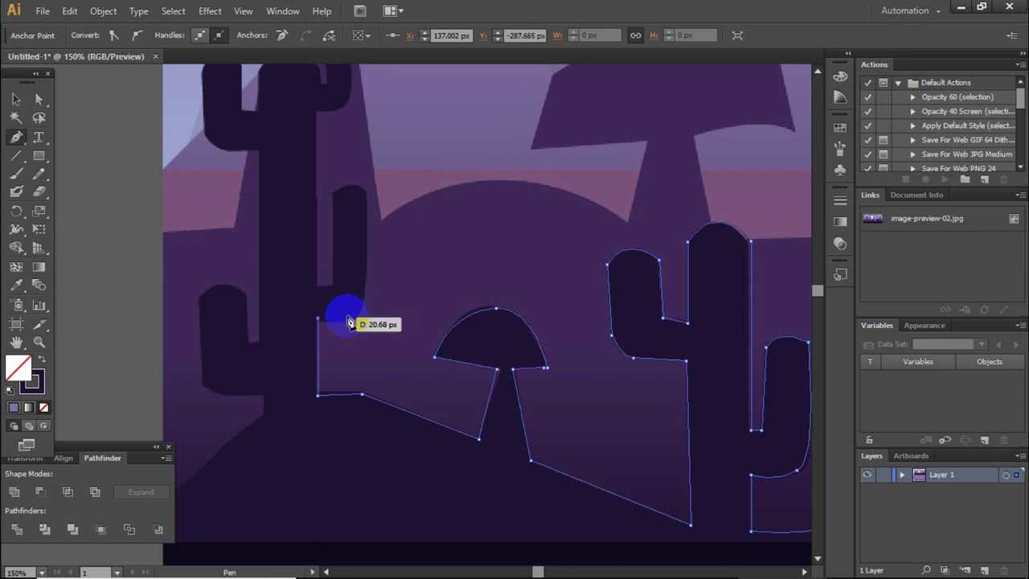
left_click_drag(363, 318, 372, 292)
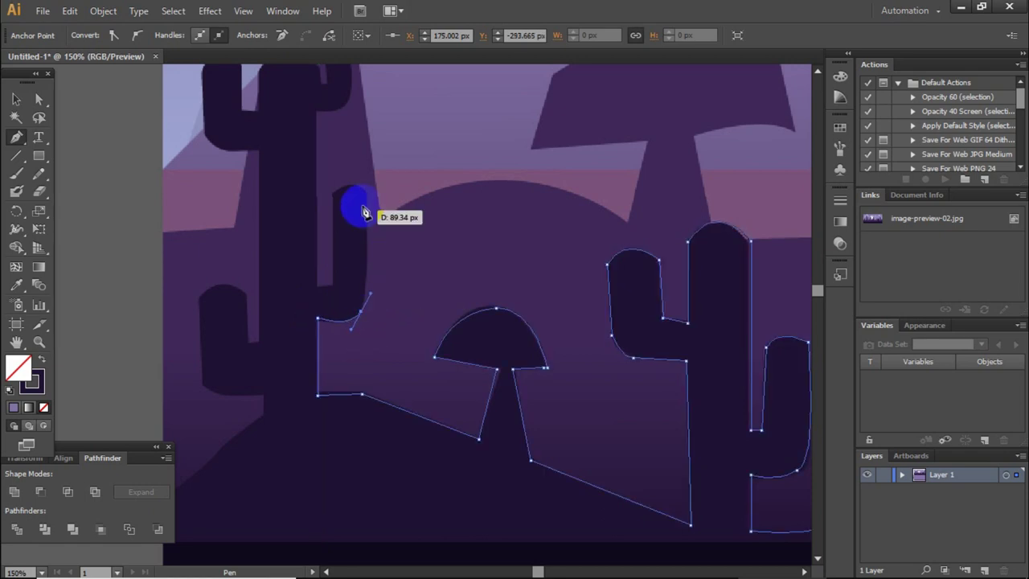
left_click_drag(367, 198, 334, 209)
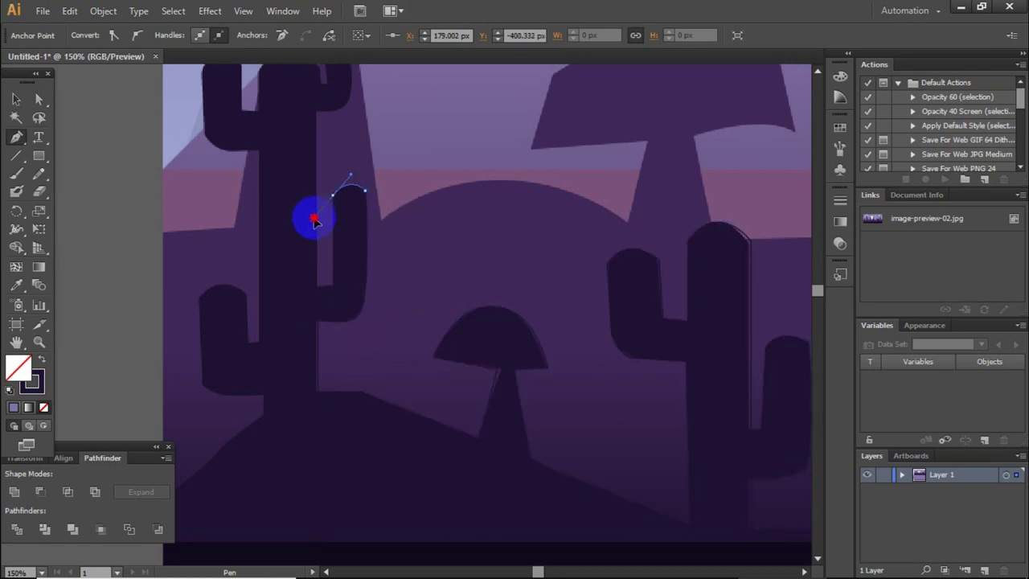
Step: Shape the outline over the cactus arm's top, the trunk's rounded top, and the left arm's corner
left_click(319, 291)
scroll(320, 282, "up", 4)
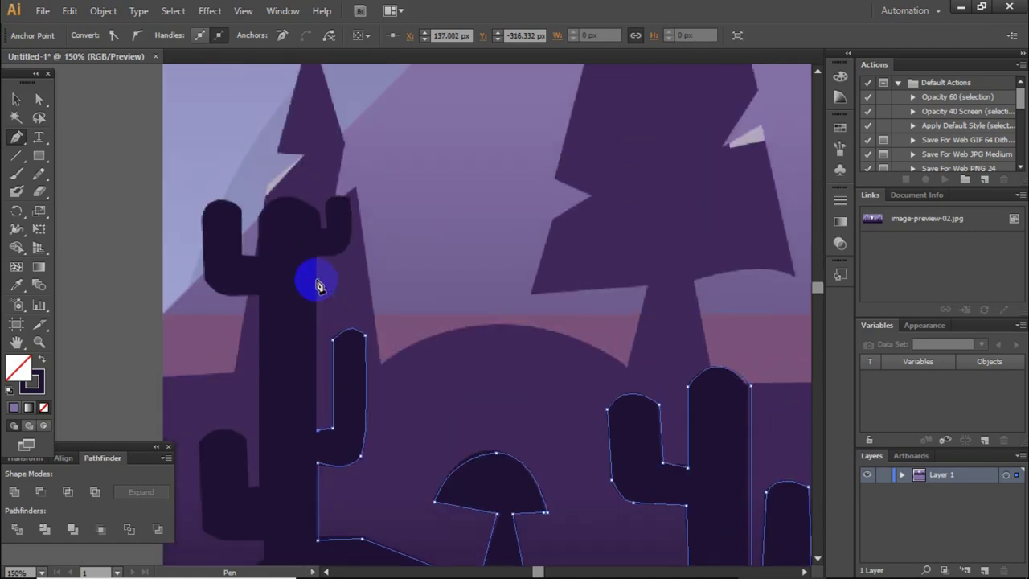
scroll(348, 255, "up", 1, "alt")
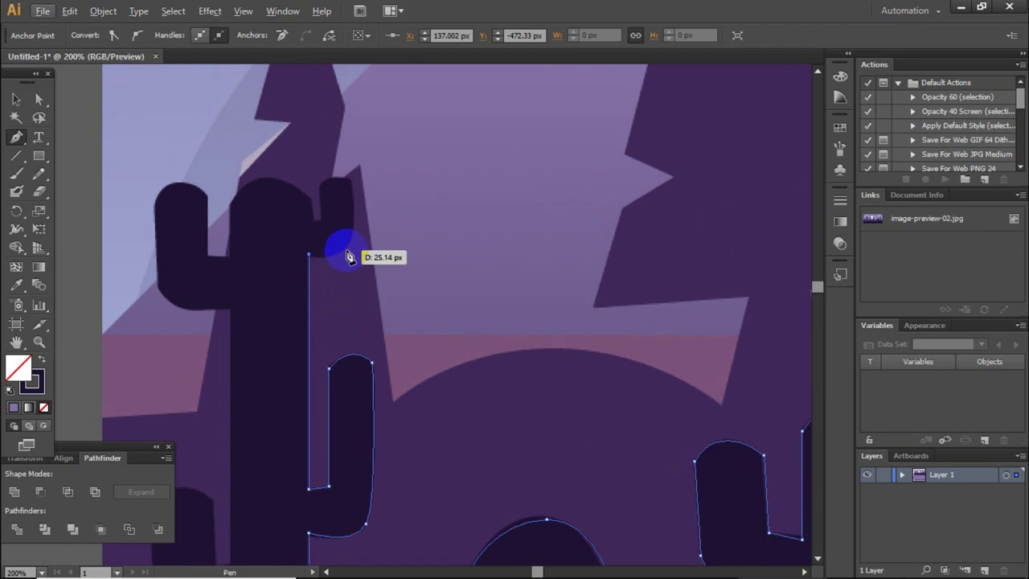
left_click_drag(354, 238, 357, 242)
left_click(352, 185)
mouse_move(352, 185)
left_mouse_down()
mouse_move(326, 190)
mouse_move(324, 225)
left_mouse_up()
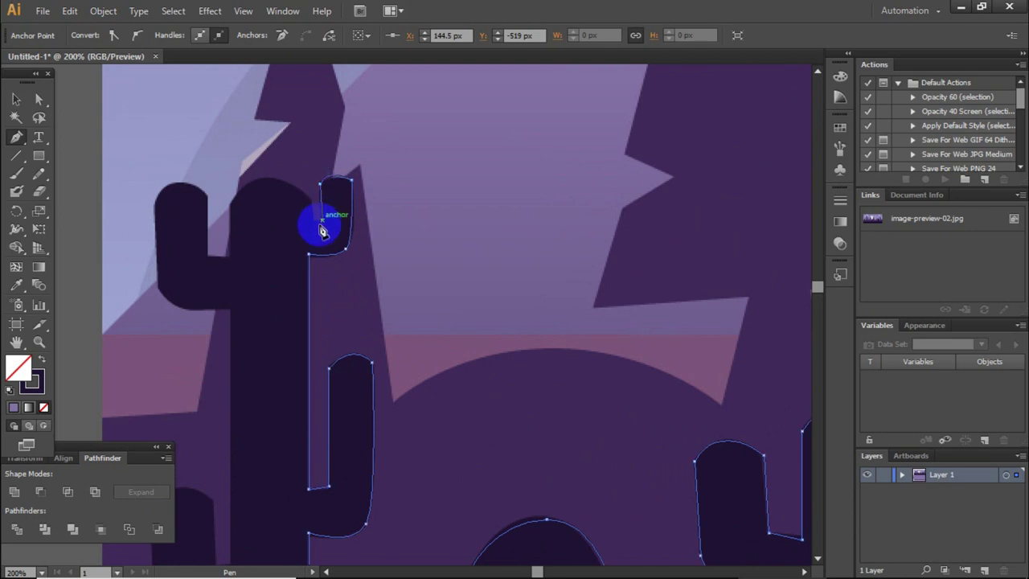
left_click_drag(315, 230, 314, 204)
mouse_move(230, 205)
left_mouse_down()
mouse_move(201, 259)
mouse_move(237, 214)
mouse_move(219, 260)
mouse_move(209, 257)
left_mouse_up()
mouse_move(186, 201)
left_mouse_down()
mouse_move(149, 205)
mouse_move(168, 287)
mouse_move(201, 319)
mouse_move(235, 313)
mouse_move(239, 357)
mouse_move(229, 356)
mouse_move(211, 300)
mouse_move(152, 304)
mouse_move(135, 320)
mouse_move(157, 308)
mouse_move(159, 258)
mouse_move(203, 277)
mouse_move(230, 275)
mouse_move(217, 314)
mouse_move(248, 257)
mouse_move(246, 275)
left_mouse_up()
Step: Bring the outline down to the cactus base and add a point below the path's end
scroll(240, 338, "down", 5)
left_click(231, 354)
scroll(157, 306, "down", 5)
scroll(164, 261, "up", 1)
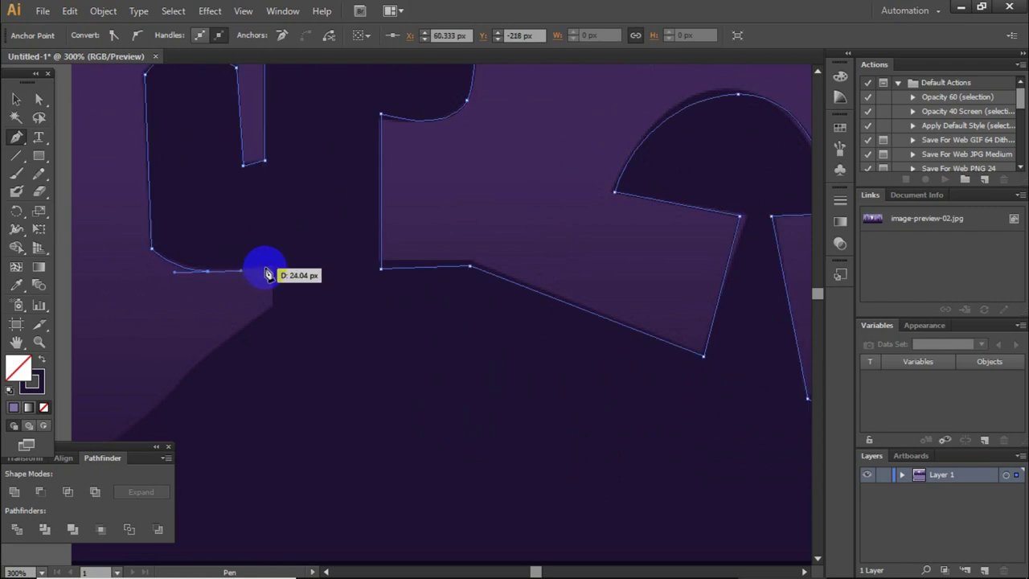
scroll(282, 280, "down", 2)
left_click(273, 269)
scroll(253, 316, "down", 2)
scroll(274, 316, "up", 1)
scroll(286, 295, "up", 1)
Step: Continue down the ground line and back along the bottom strip to close the full-width shape
left_click_drag(257, 319, 264, 315)
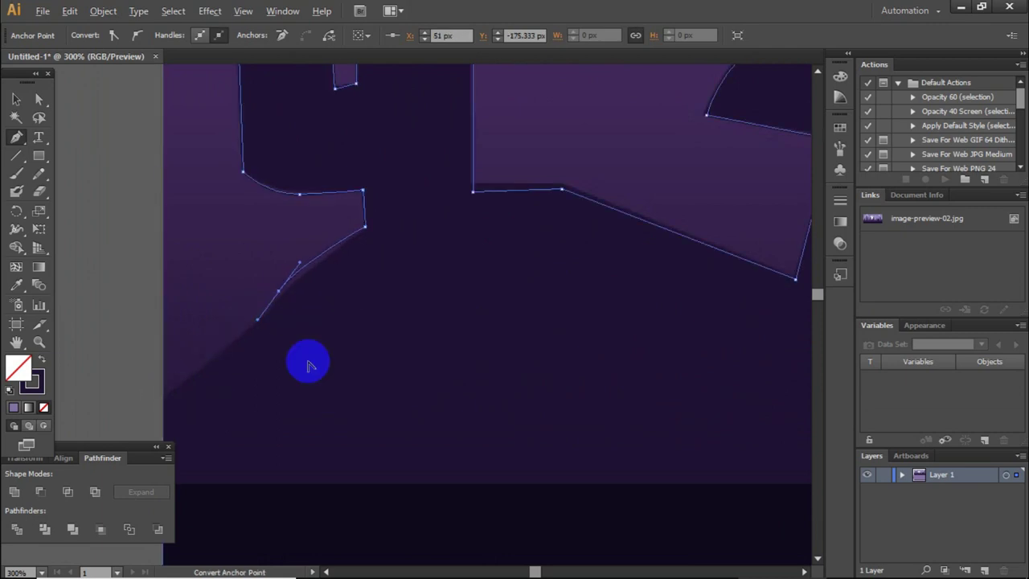
scroll(307, 366, "down", 3)
mouse_move(261, 407)
left_mouse_down()
mouse_move(287, 408)
mouse_move(268, 386)
mouse_move(632, 393)
mouse_move(574, 357)
mouse_move(566, 310)
left_mouse_up()
scroll(287, 408, "down", 4)
scroll(297, 421, "up", 5)
scroll(265, 374, "down", 4)
scroll(533, 372, "up", 5)
scroll(603, 363, "down", 5)
left_click(16, 98)
Step: Sample the dark ground colour onto the silhouette, giving it a dark fill with no outline
left_click(16, 285)
left_click(246, 357)
left_click(184, 336)
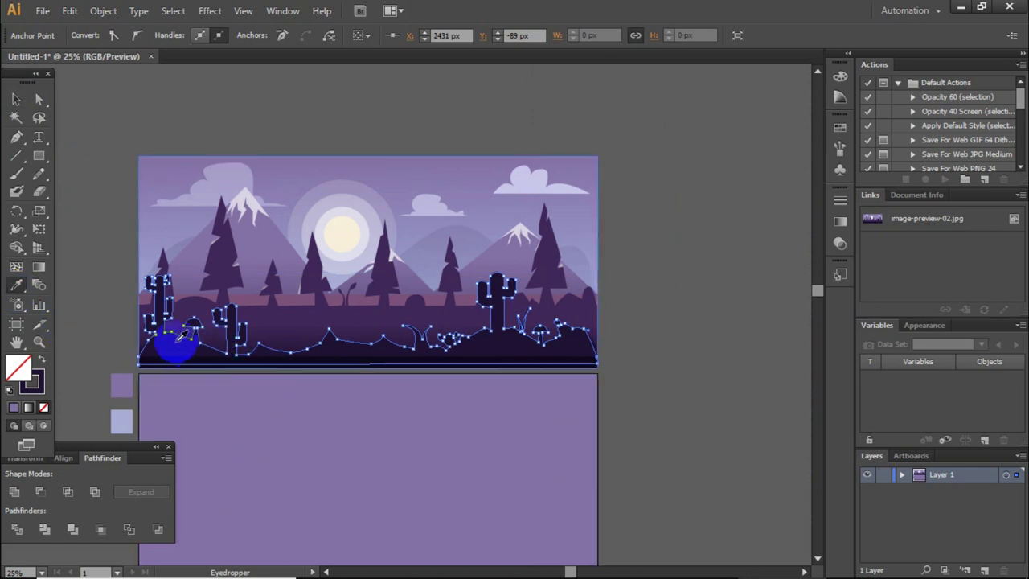
left_click(176, 341)
Step: Move the cactus ground silhouette down onto the lower artboard
left_click(16, 98)
left_click(156, 349)
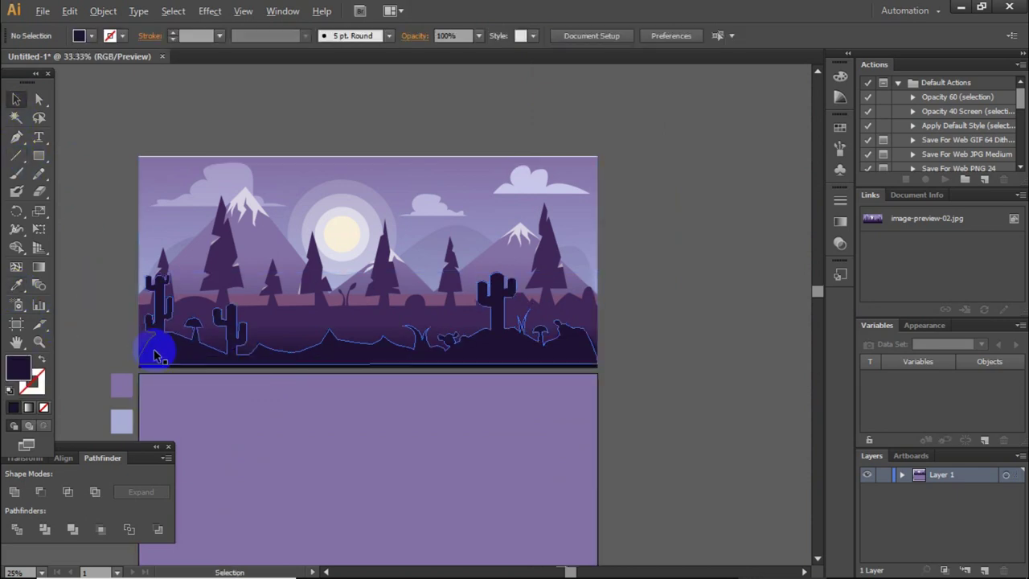
scroll(156, 349, "up", 1)
left_click(283, 351)
scroll(282, 349, "down", 1)
scroll(281, 349, "down", 3)
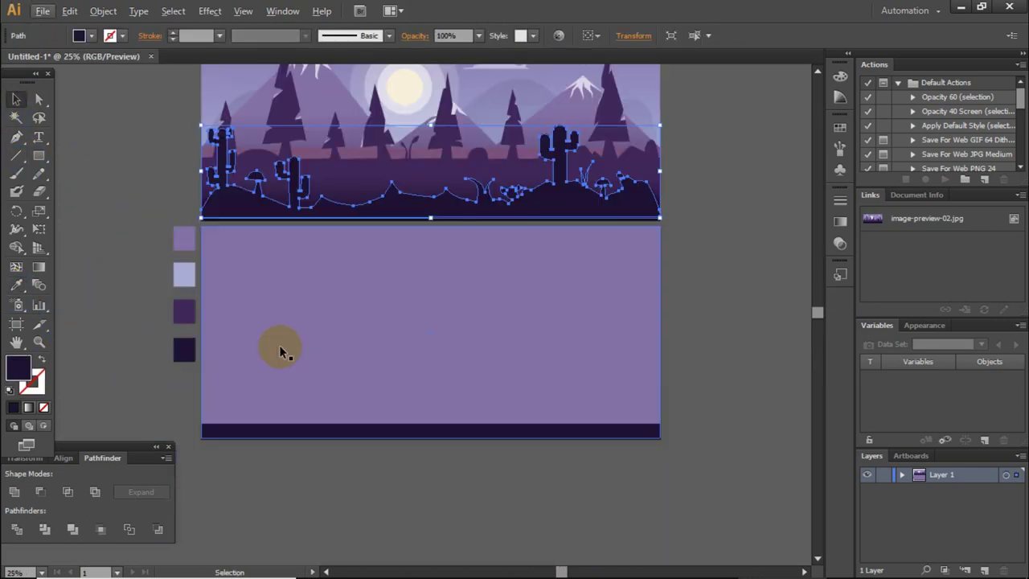
left_click_drag(410, 205, 412, 416)
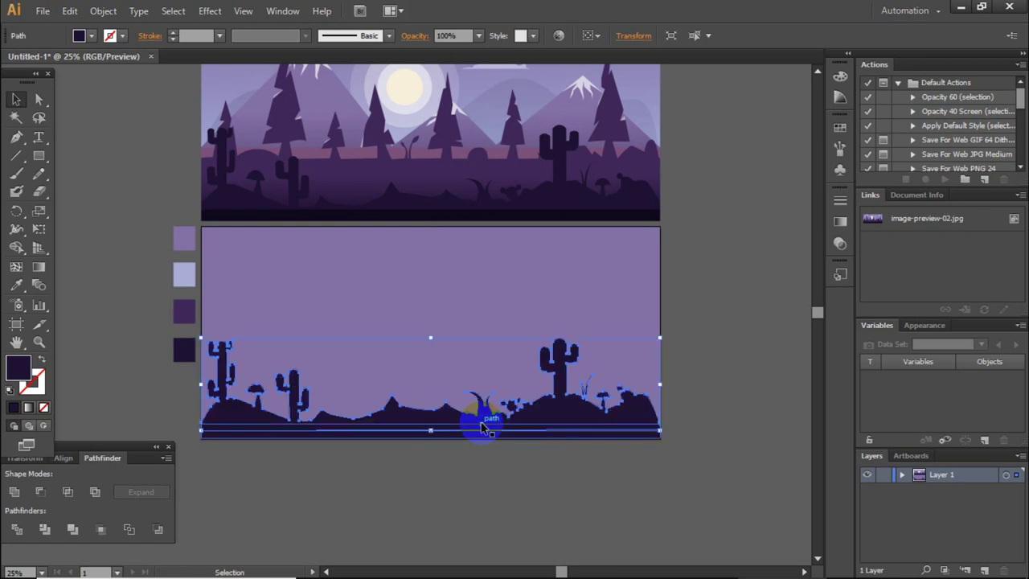
Step: Give the lower artboard's bottom strip the top scene's dark colour using the Eyedropper
left_click(488, 480)
left_click(516, 430)
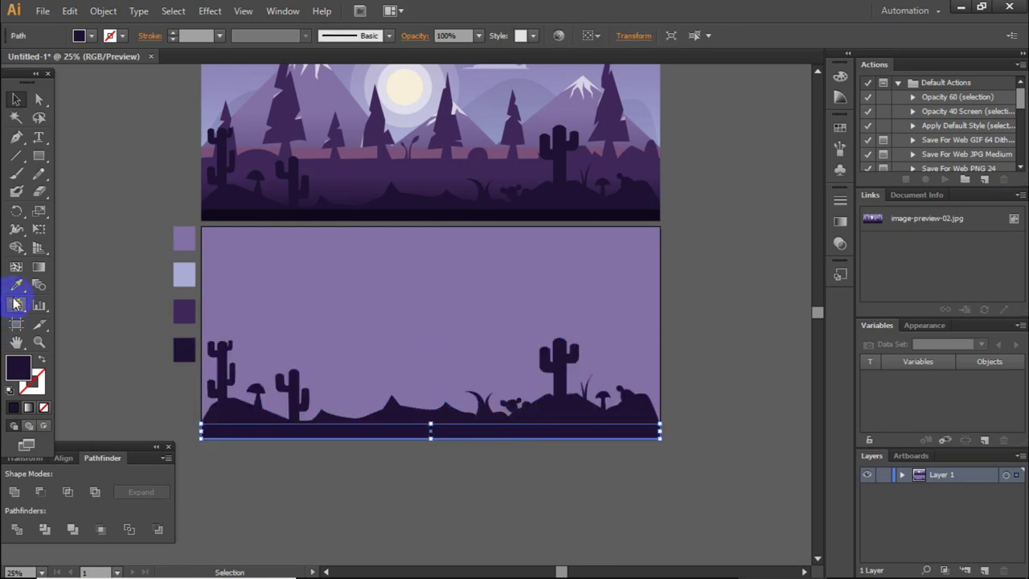
left_click(16, 289)
left_click(268, 218)
left_click(17, 98)
left_click(82, 223)
left_click(364, 469)
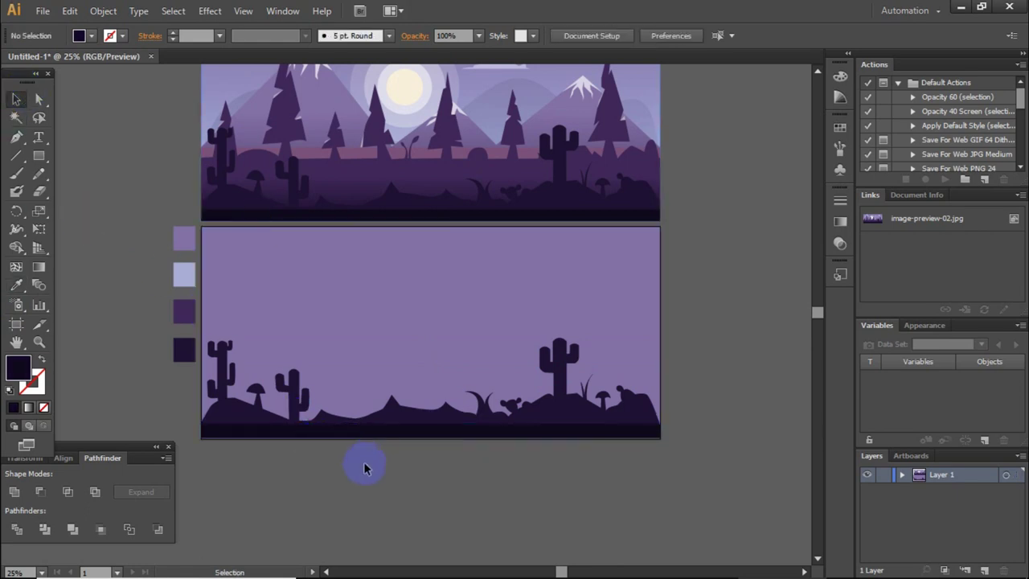
scroll(456, 255, "up", 3)
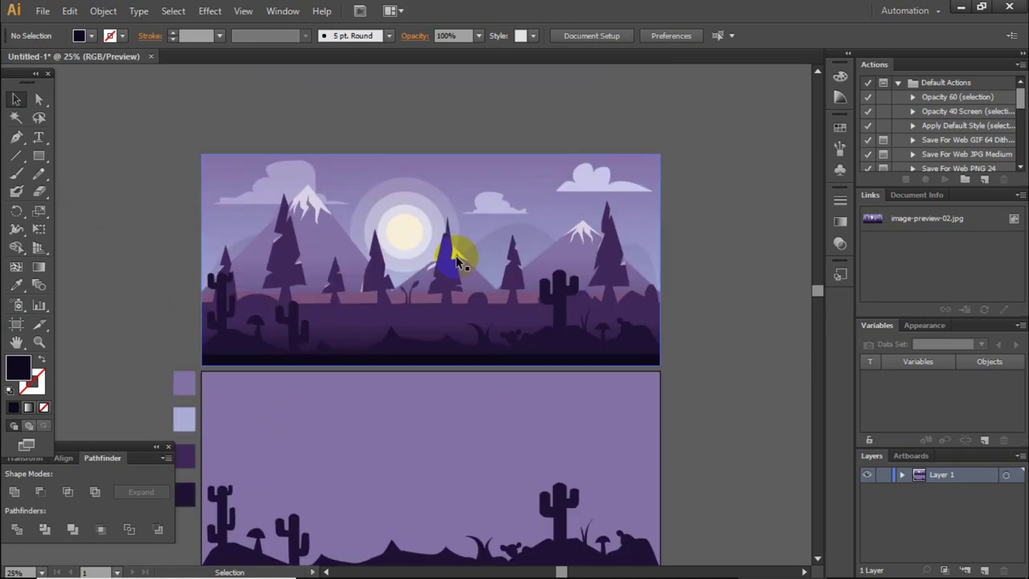
scroll(456, 259, "down", 2)
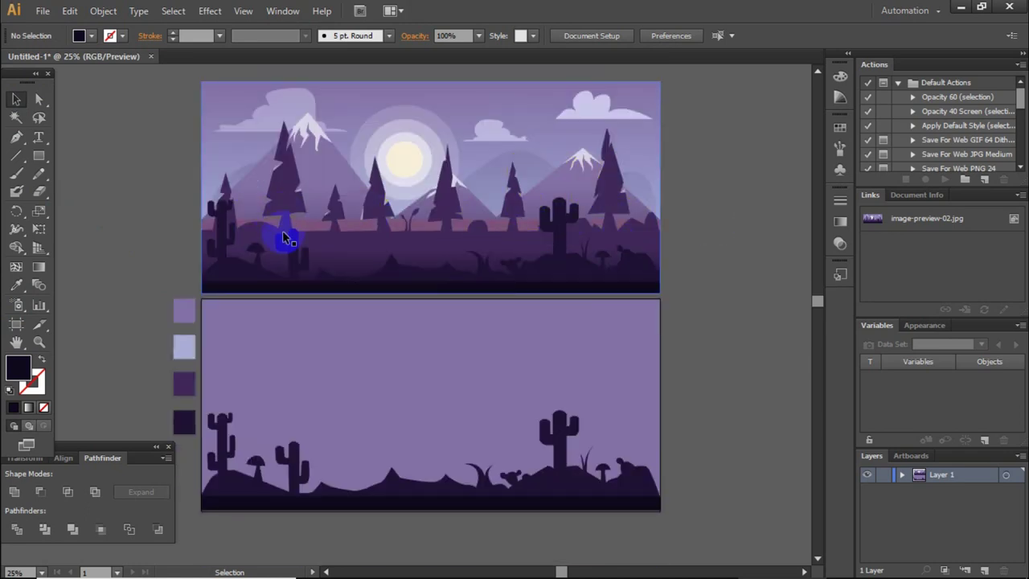
scroll(635, 201, "up", 2)
scroll(613, 211, "up", 1)
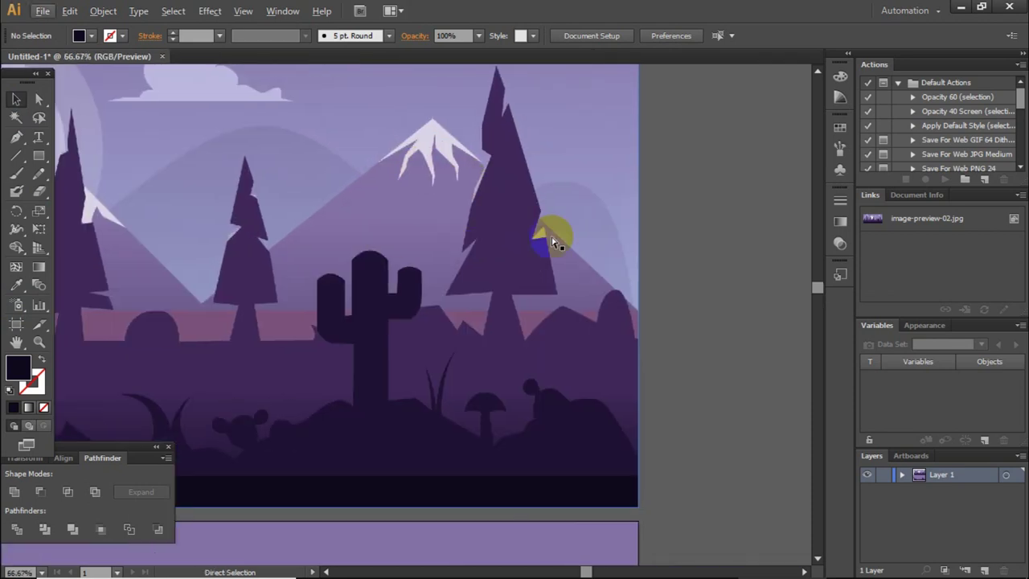
scroll(520, 174, "up", 1)
scroll(524, 205, "down", 2)
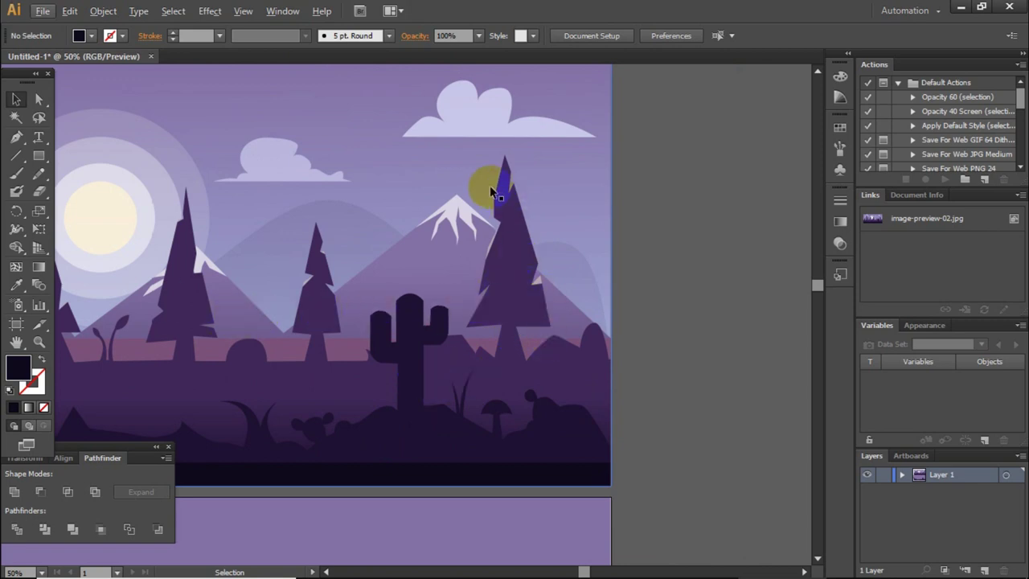
scroll(534, 350, "up", 1)
scroll(535, 355, "up", 1)
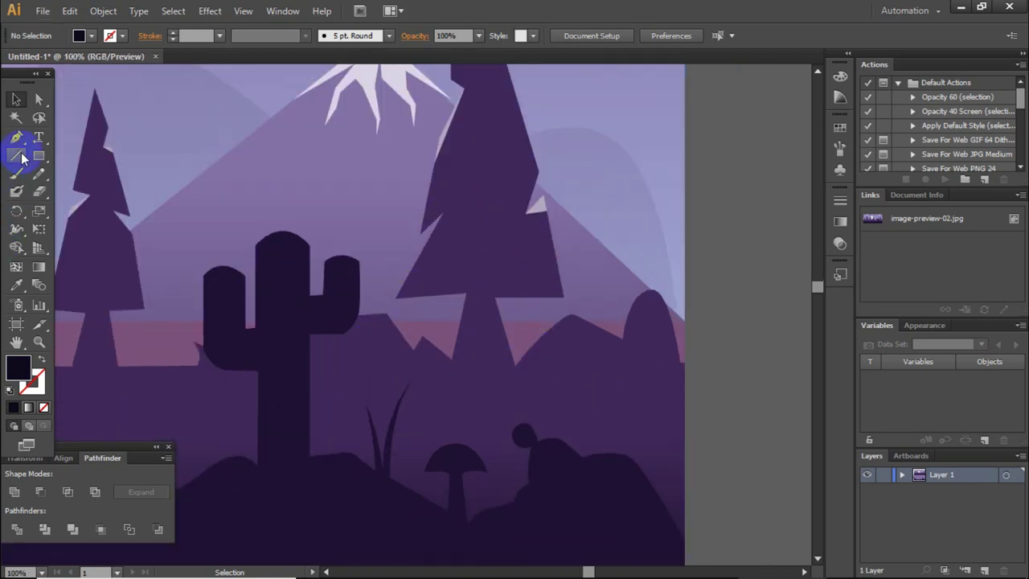
scroll(515, 374, "up", 2)
Step: Start a Pen outline of the tall pine tree, tracing its base and right-side branch tiers
left_click(435, 400)
left_click(581, 397)
left_click(525, 220)
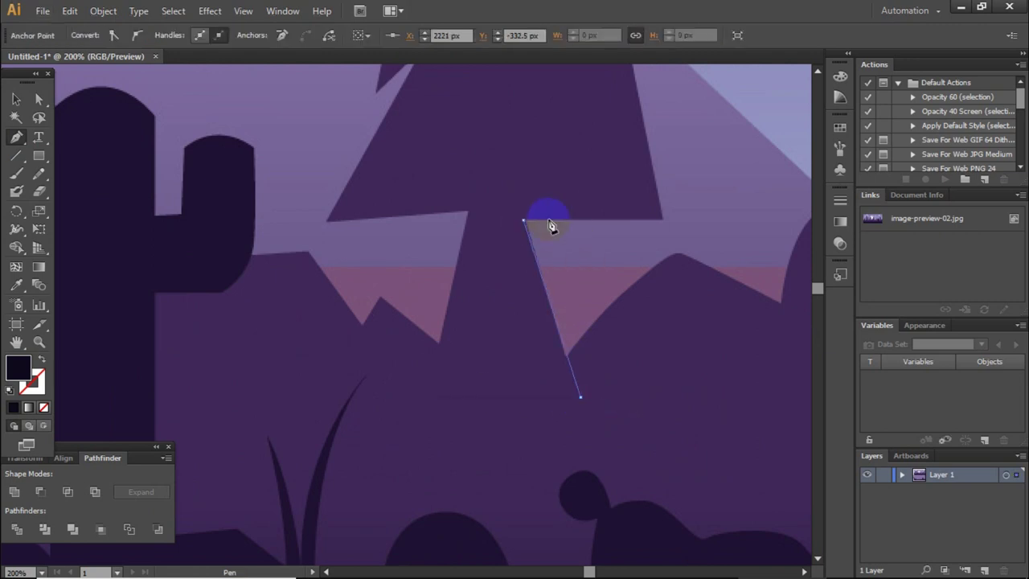
left_click(435, 398)
scroll(651, 231, "up", 1)
left_click(664, 231)
scroll(651, 232, "up", 5)
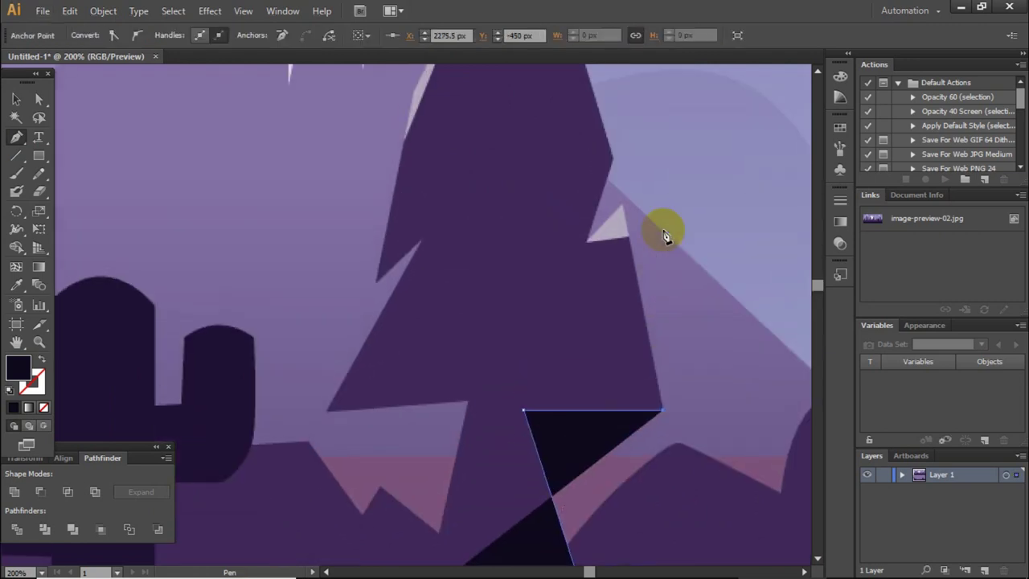
left_click(624, 219)
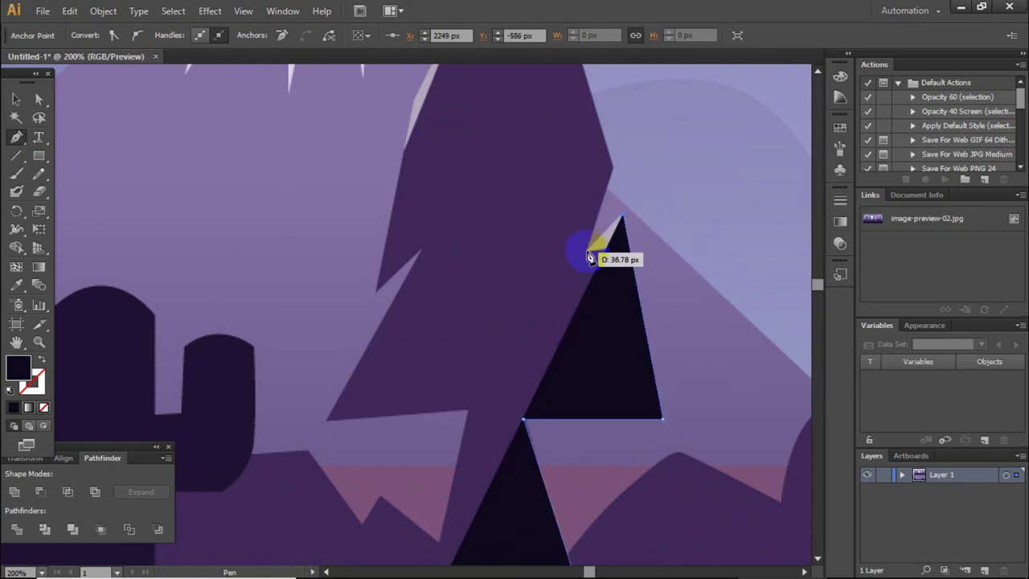
left_click(589, 258)
left_click(611, 168)
Step: Trace the pine's treetop and left edge, removing the fill so the reference shows through
scroll(608, 234, "up", 2)
scroll(607, 243, "up", 3)
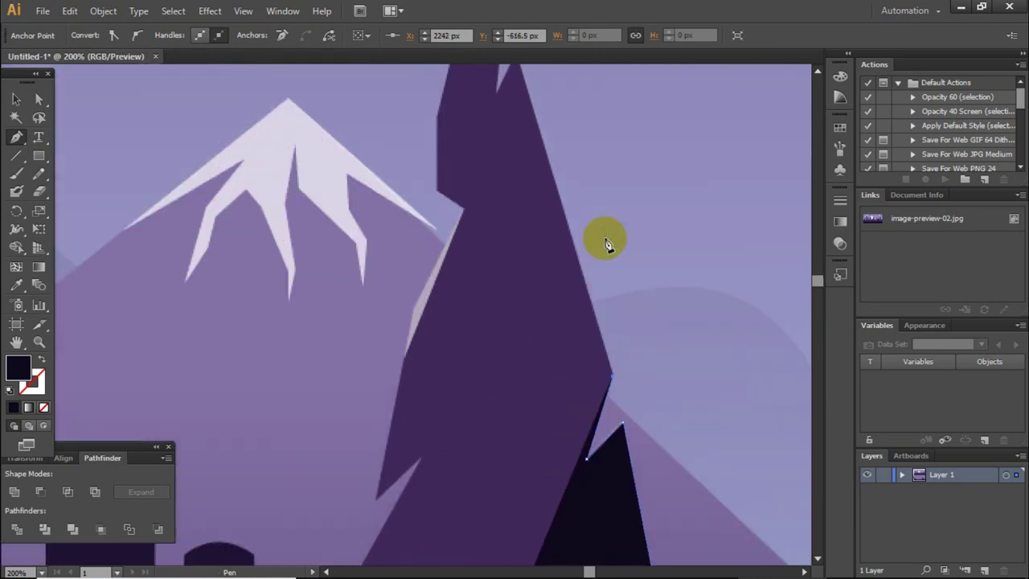
scroll(608, 243, "up", 1)
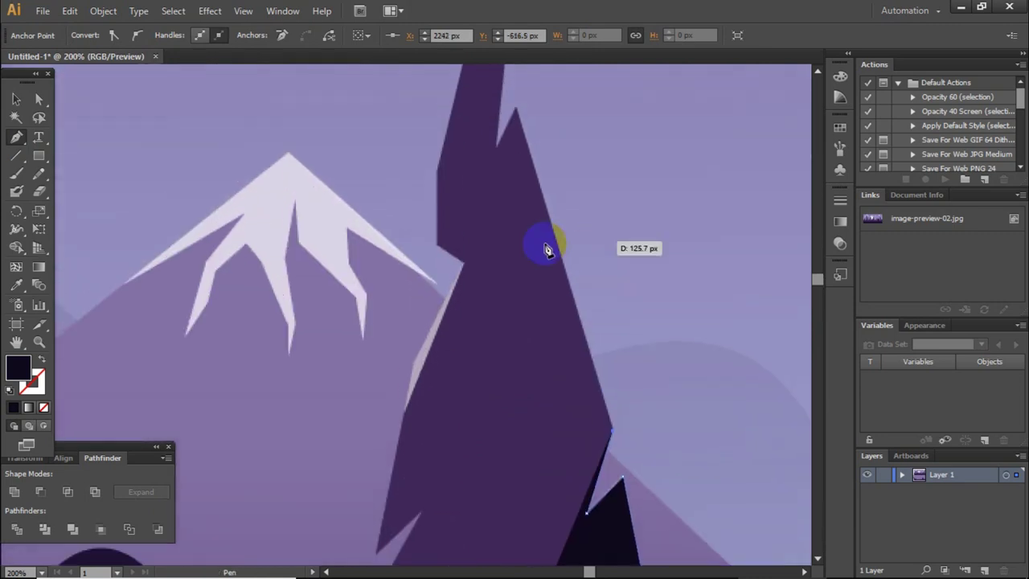
left_click(516, 115)
scroll(519, 188, "up", 2)
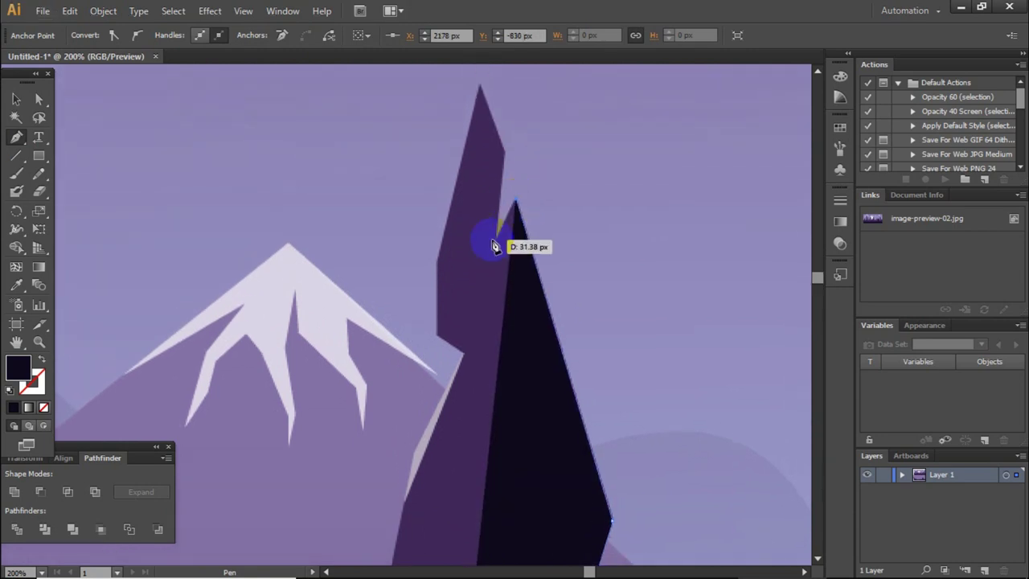
left_click(498, 239)
left_click(505, 151)
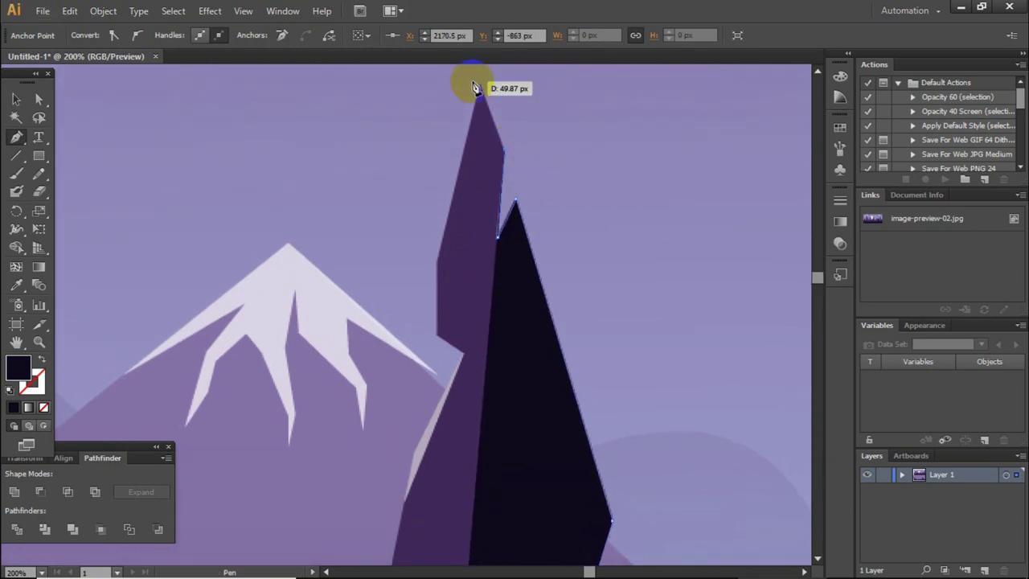
left_click(480, 88)
left_click(436, 257)
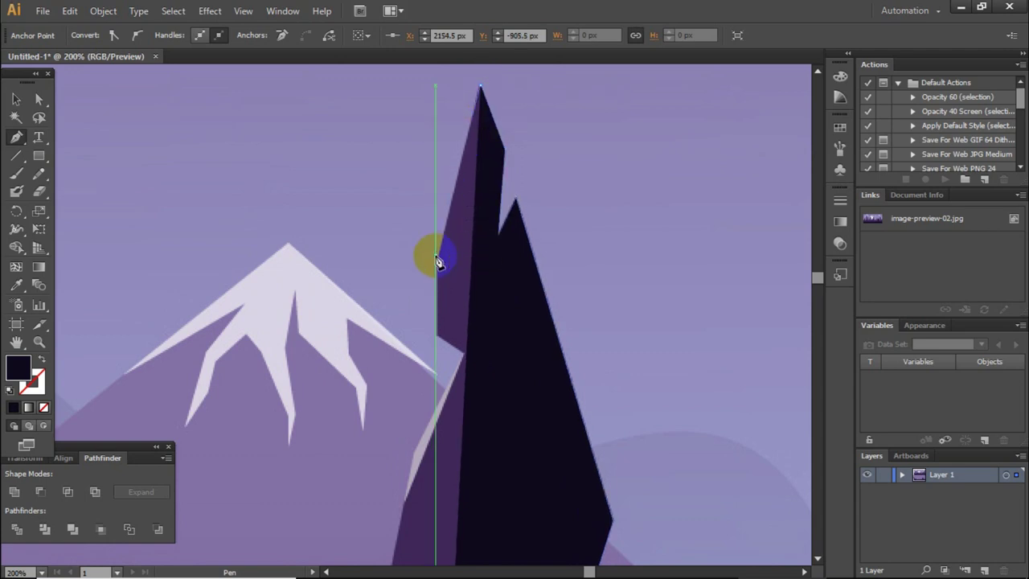
left_click(42, 359)
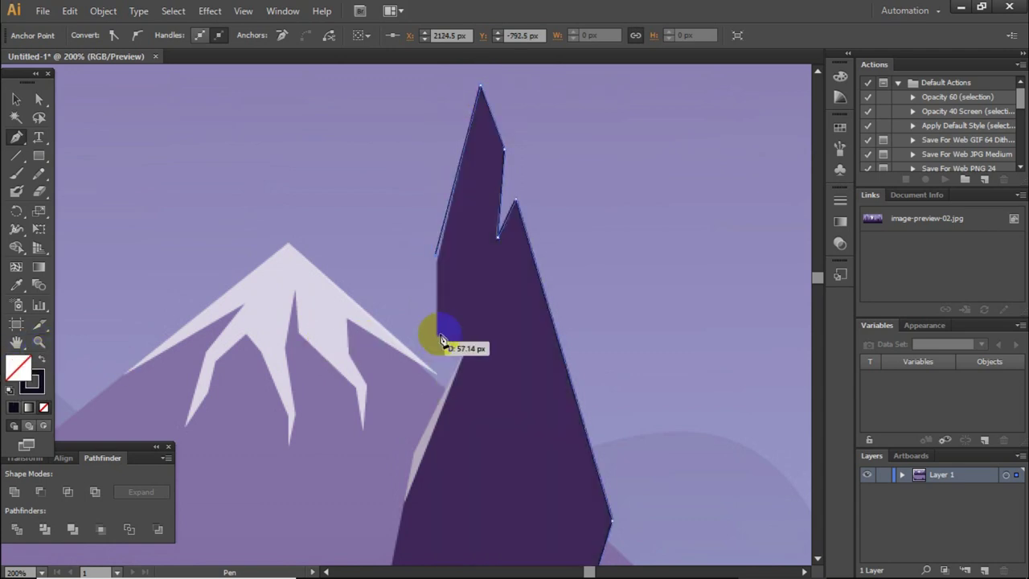
left_click(436, 335)
left_click(464, 359)
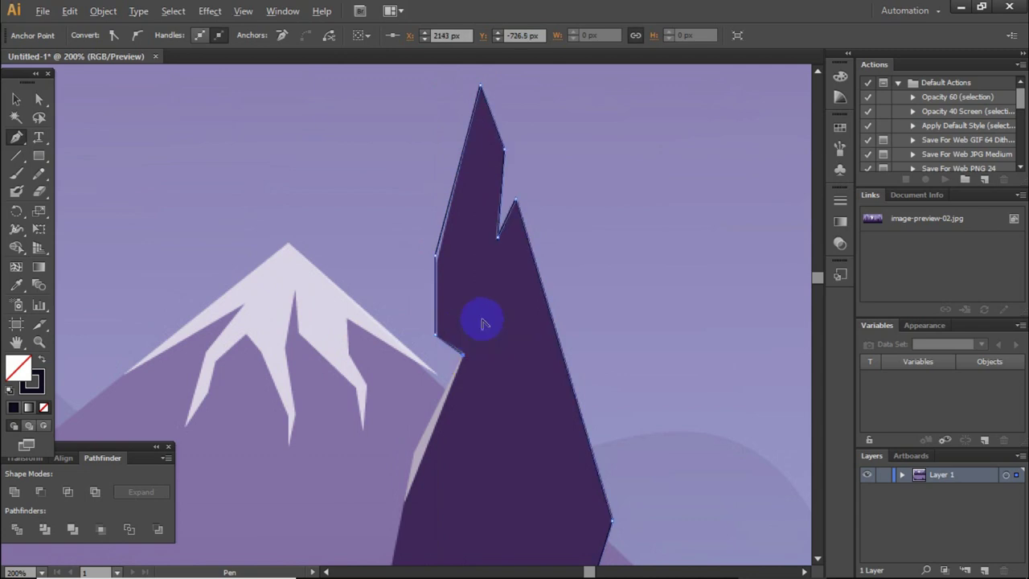
Step: Trace the lower branch tier and trunk corners, then close the pine tree outline
key("ctrl+minus")
scroll(450, 321, "down", 2)
left_click(424, 299)
left_click(402, 405)
left_click(438, 376)
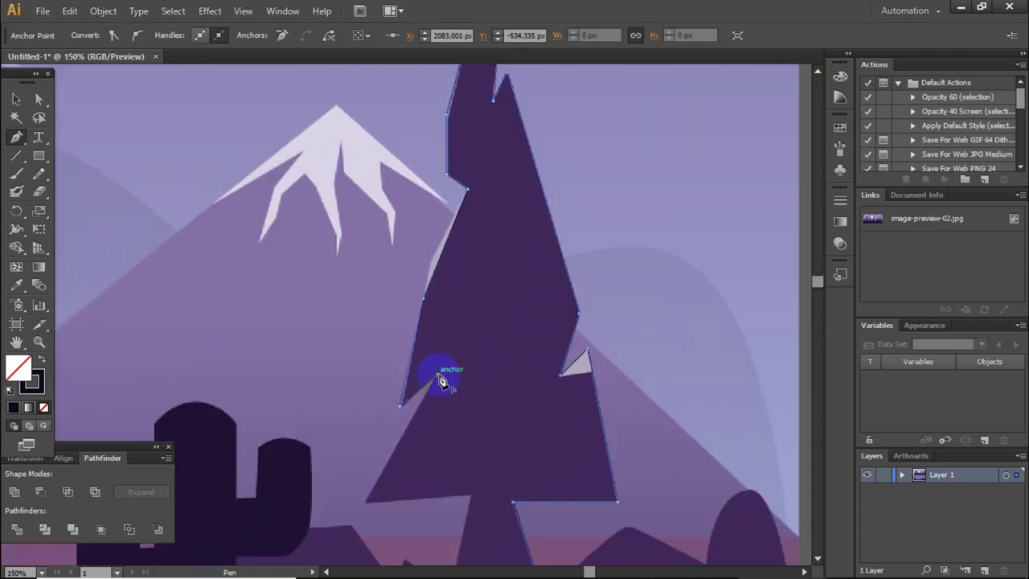
scroll(434, 379, "down", 5)
left_click(366, 323)
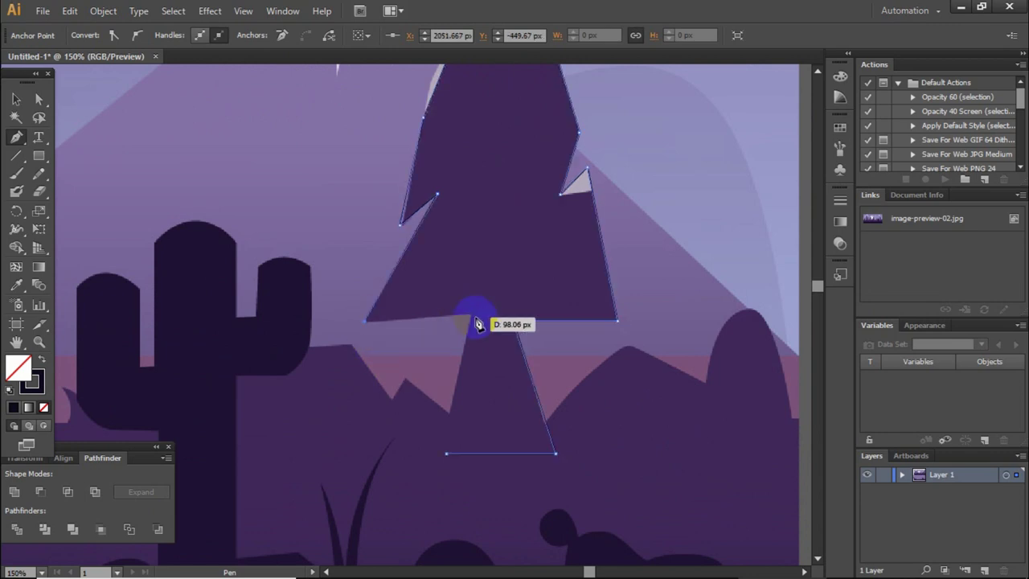
left_click(470, 315)
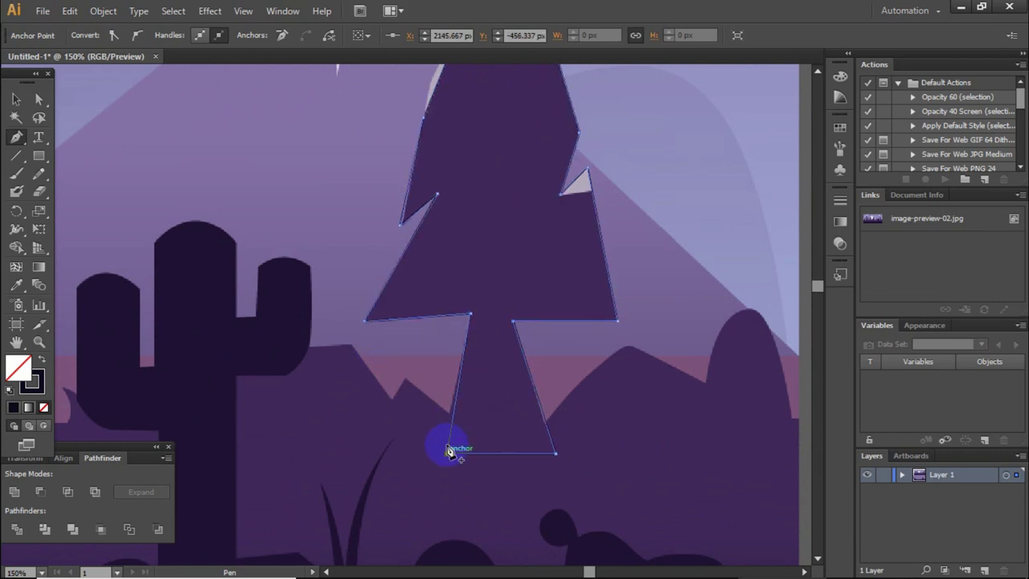
left_click(450, 451)
key("ctrl+minus")
key("ctrl+minus")
Step: Fill the new pine tree with the reference tree's purple colour
left_click(16, 99)
left_click(605, 354)
left_click(443, 269)
left_click(16, 284)
left_click(481, 308)
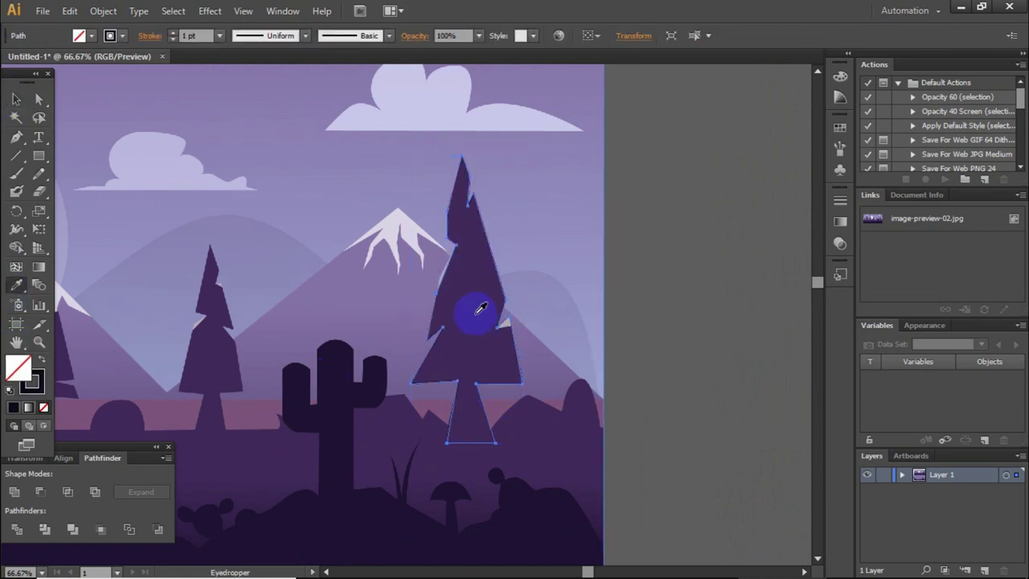
key("ctrl+minus")
left_click(16, 99)
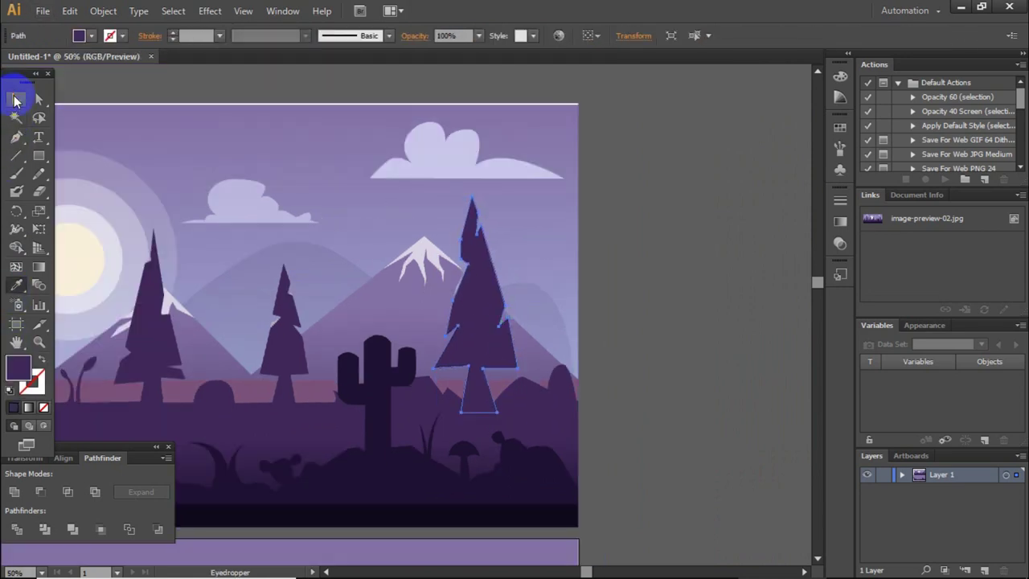
left_click(664, 416)
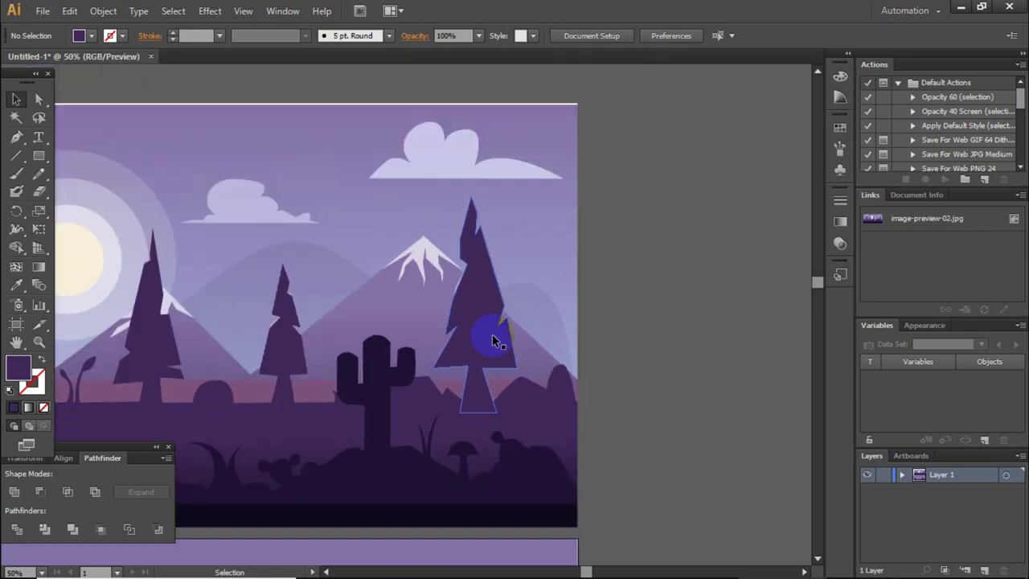
Step: Check the new tall tree by selecting it and scrolling around the scene
scroll(496, 342, "down", 3)
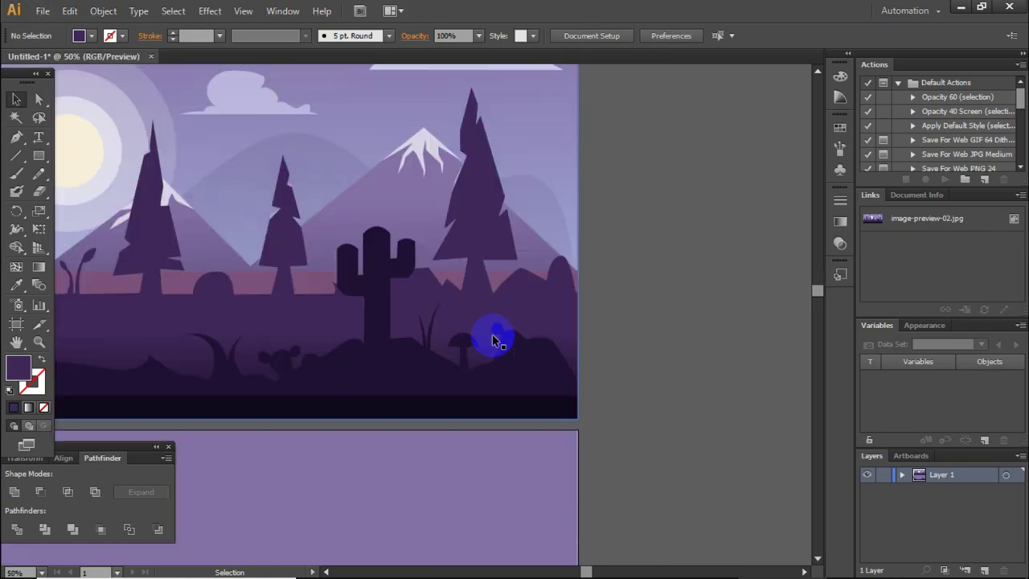
left_click(472, 235)
scroll(598, 240, "down", 1)
left_click(513, 233)
left_click(518, 242)
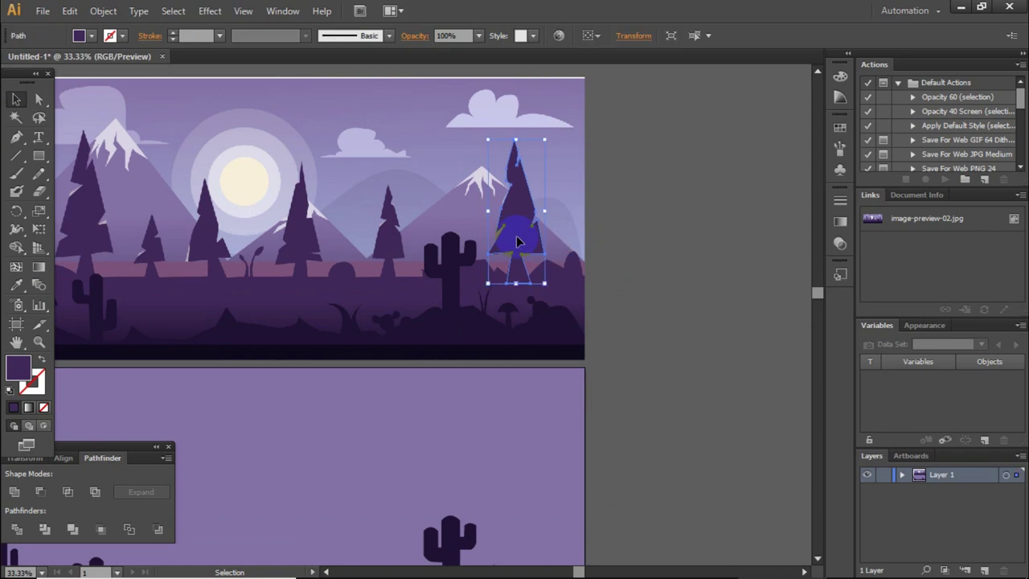
left_click(664, 260)
scroll(664, 260, "left", 1)
left_click(386, 291)
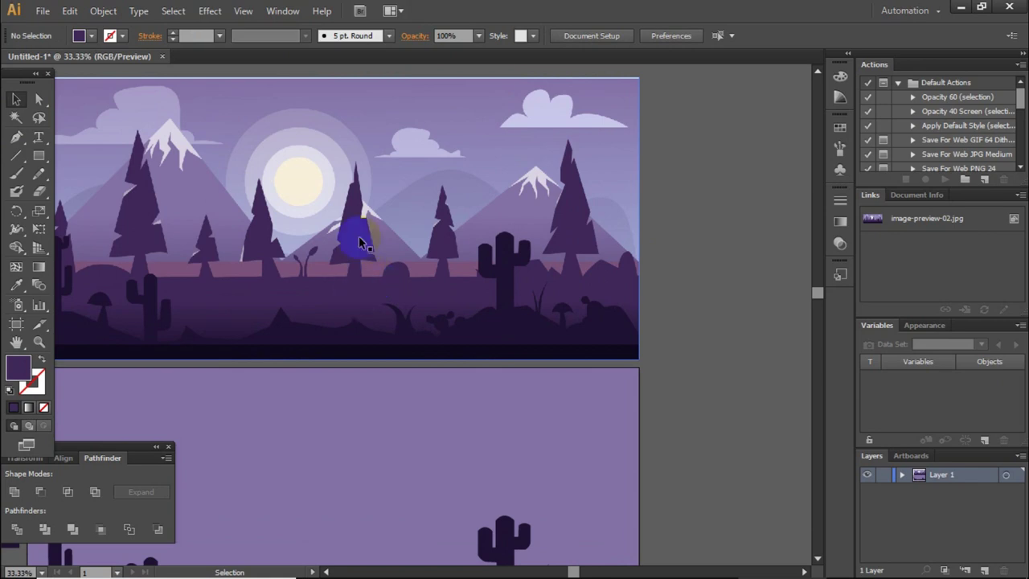
scroll(601, 186, "up", 3)
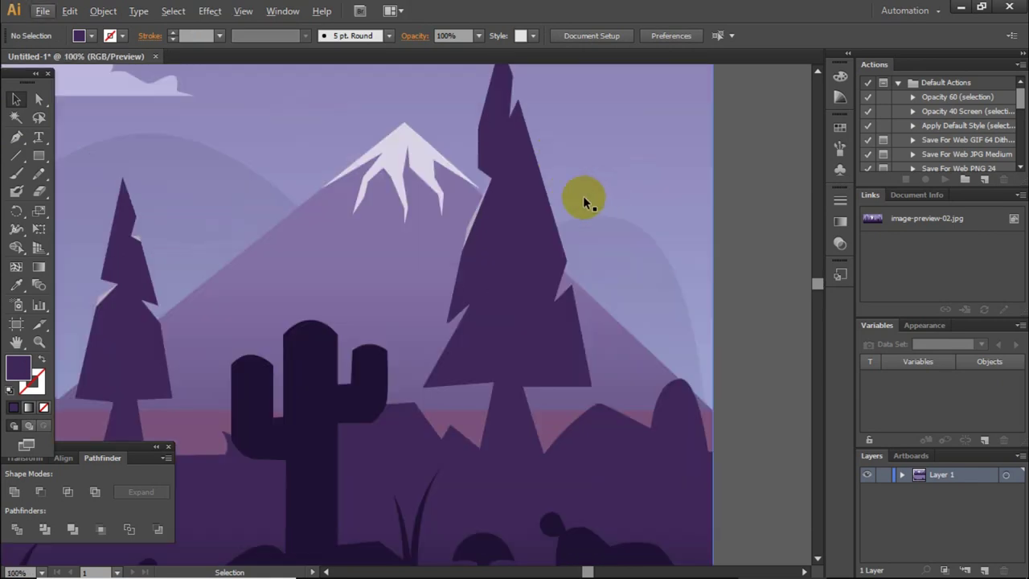
scroll(413, 258, "down", 1)
scroll(413, 258, "down", 1)
scroll(413, 258, "down", 1)
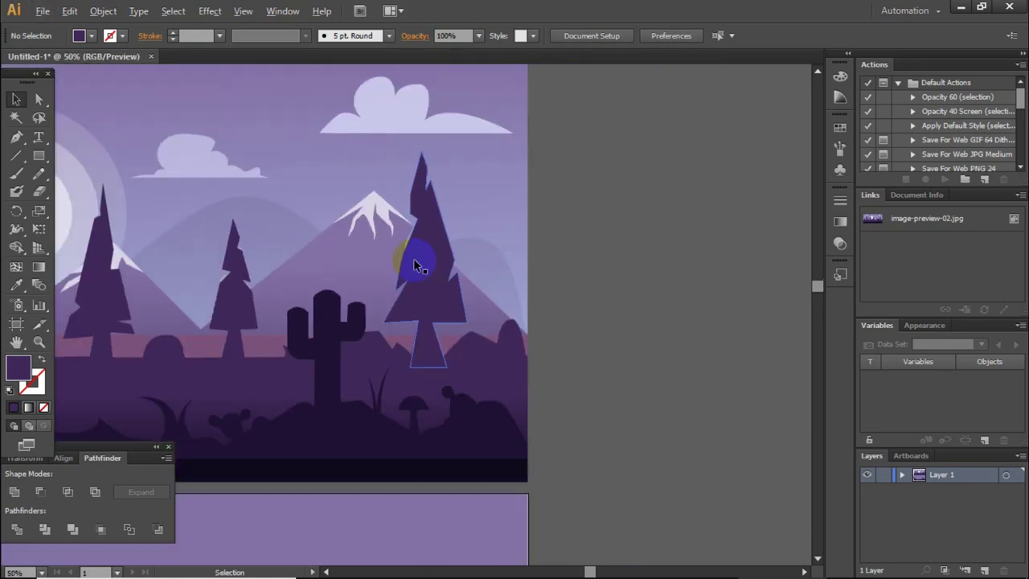
scroll(414, 258, "down", 1)
scroll(595, 262, "left", 1)
scroll(595, 261, "left", 3)
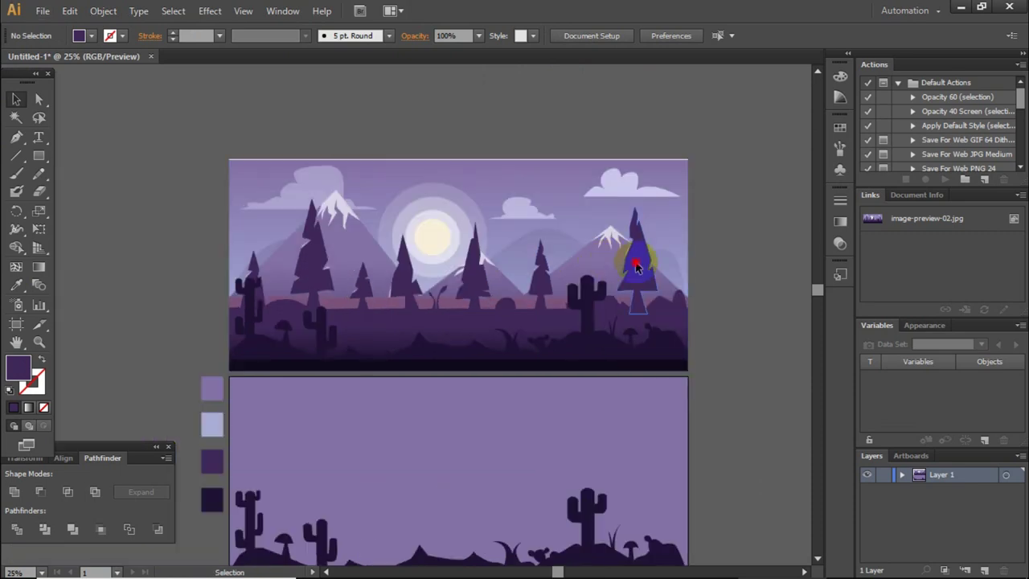
Step: Bring the reference's right pine tree and cactus area into view, ready for Pen tracing
left_click(638, 259)
scroll(683, 333, "right", 1)
left_click(683, 333)
scroll(469, 321, "down", 3)
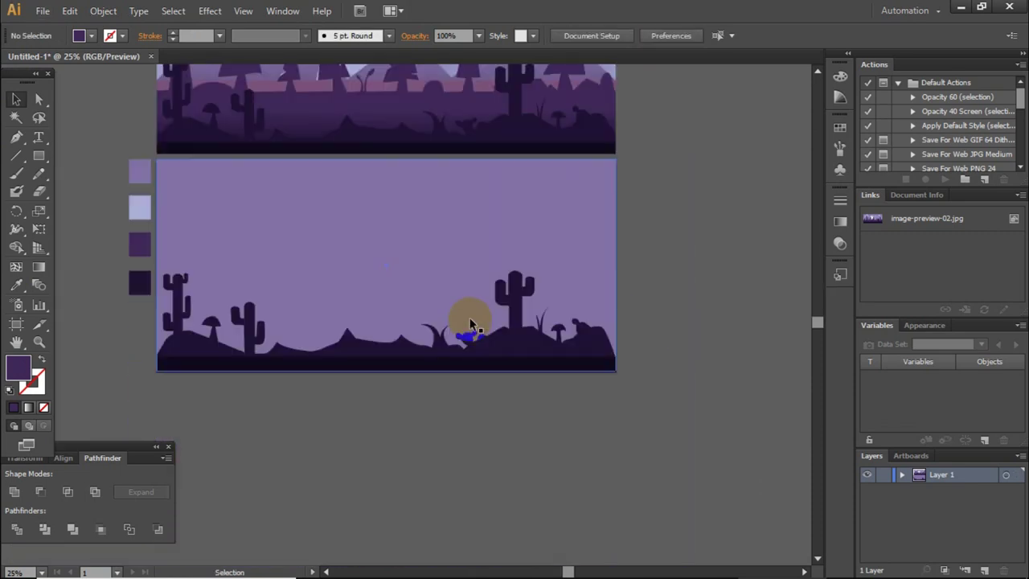
scroll(573, 198, "up", 2)
scroll(573, 197, "up", 2)
scroll(589, 214, "up", 2)
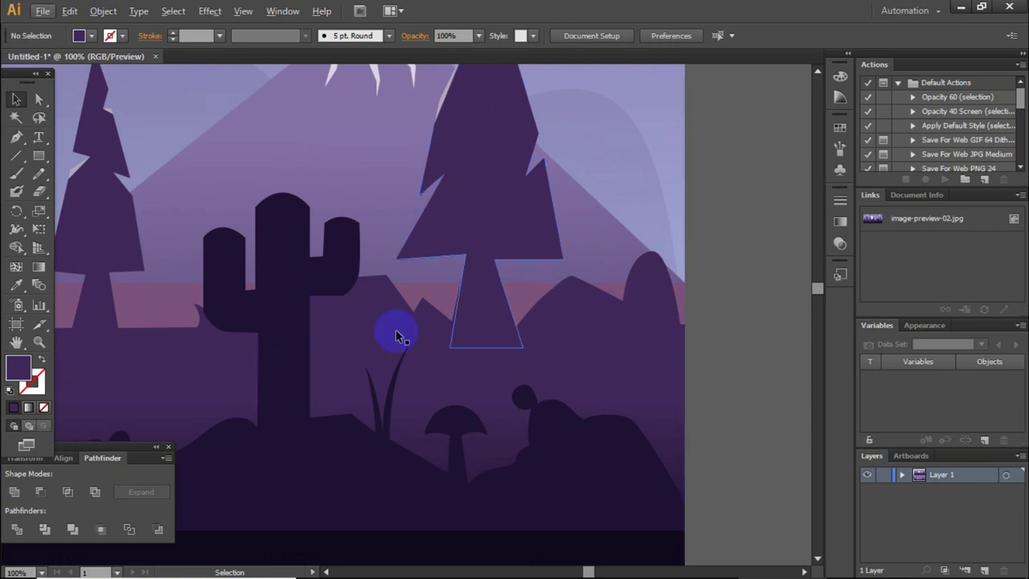
left_click(16, 136)
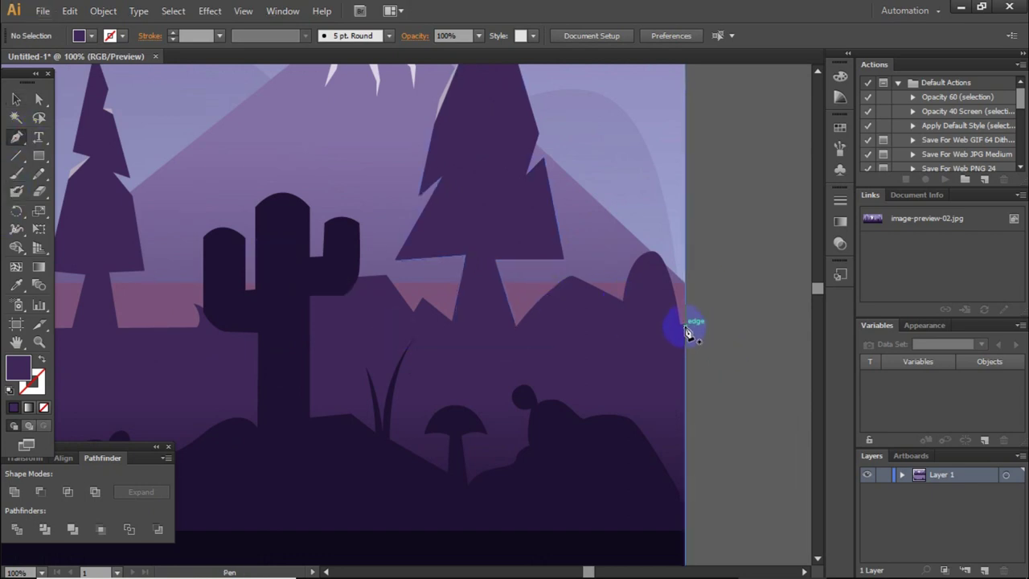
Step: Start the hill path at the right hilltop and trace it left toward the cactus
left_click(686, 329)
left_click(682, 330)
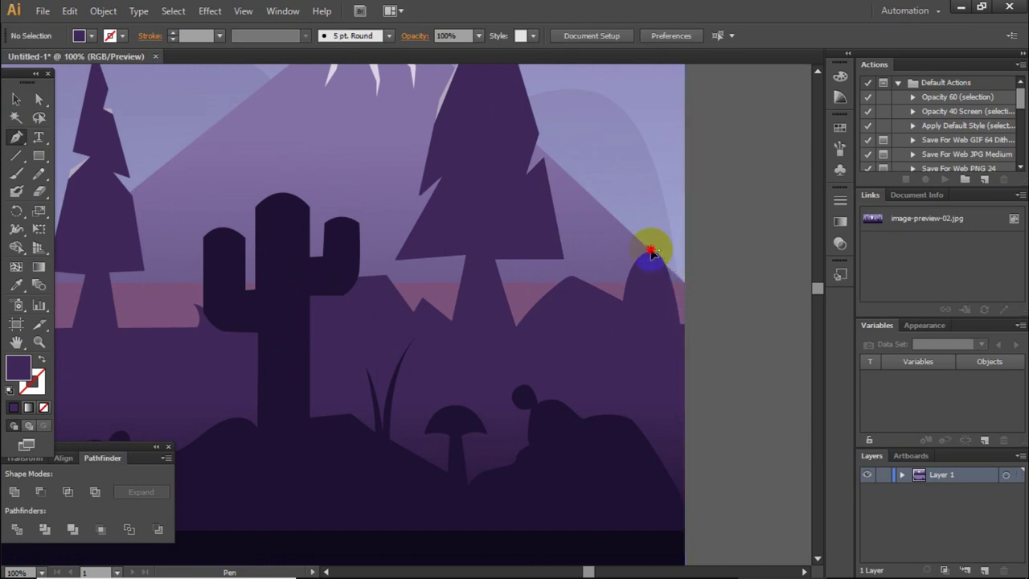
left_click(653, 251)
left_click_drag(621, 299, 618, 316)
left_click(620, 299)
left_click(571, 275)
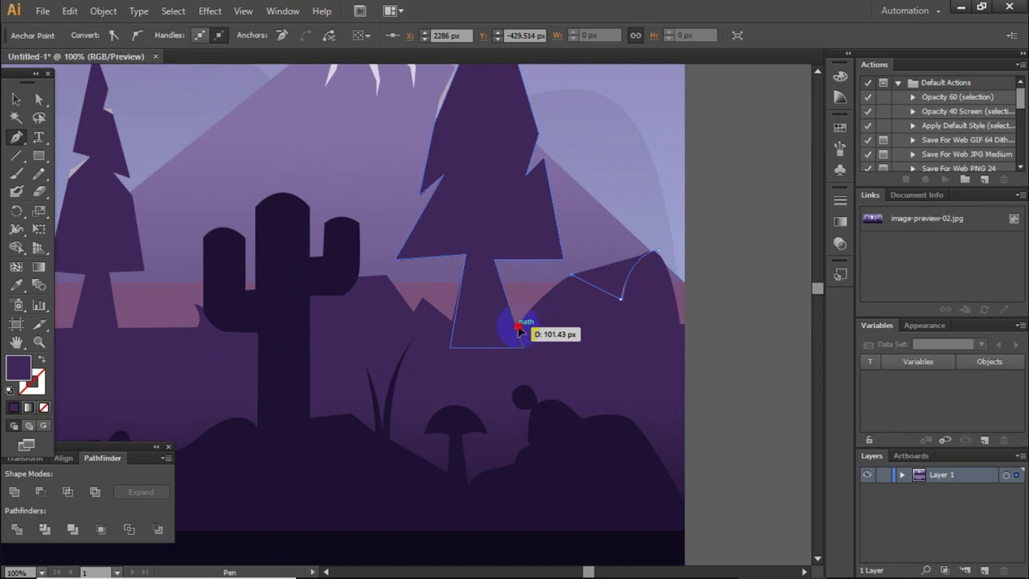
left_click(516, 326)
left_click(397, 317)
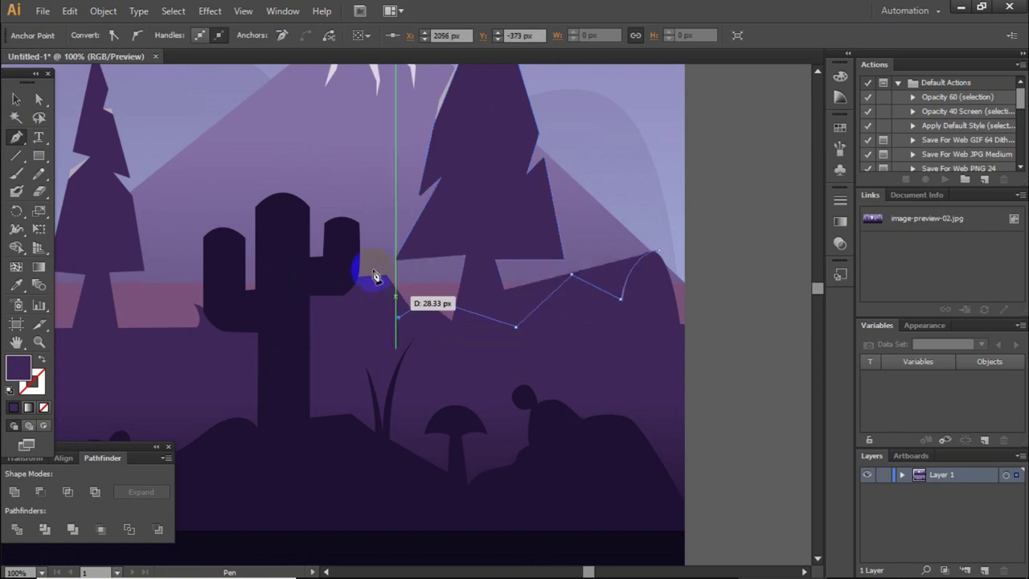
left_click(340, 251)
left_click(242, 307)
Step: Curve the path over the rounded bump and place a point at the hill base
scroll(341, 341, "left", 3)
left_click_drag(413, 326, 368, 333)
scroll(367, 333, "up", 1)
mouse_move(393, 283)
left_mouse_down()
mouse_move(354, 291)
mouse_move(411, 336)
mouse_move(205, 336)
left_mouse_up()
scroll(344, 340, "left", 1)
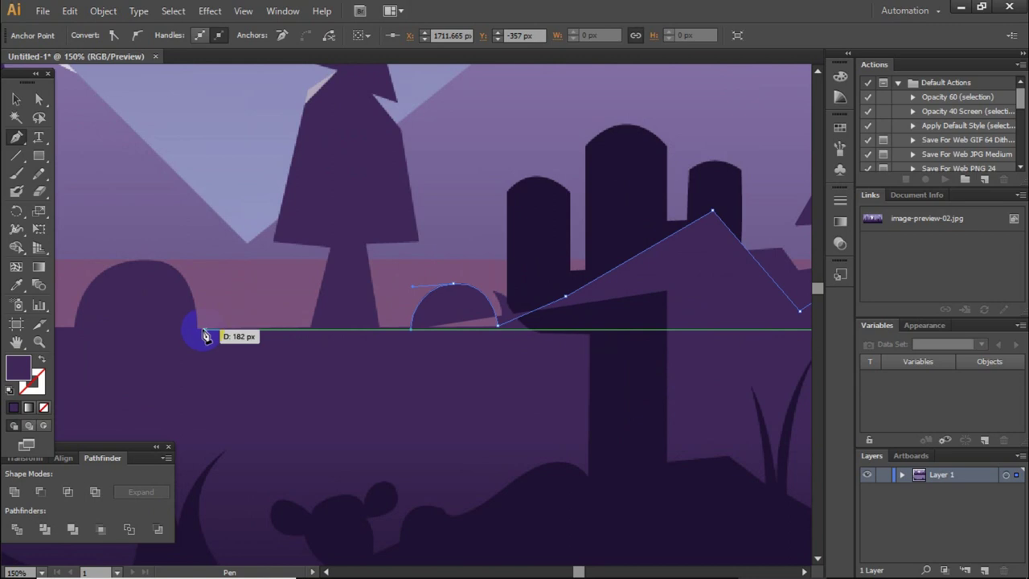
left_click(196, 330)
scroll(230, 328, "down", 2)
scroll(232, 328, "up", 2)
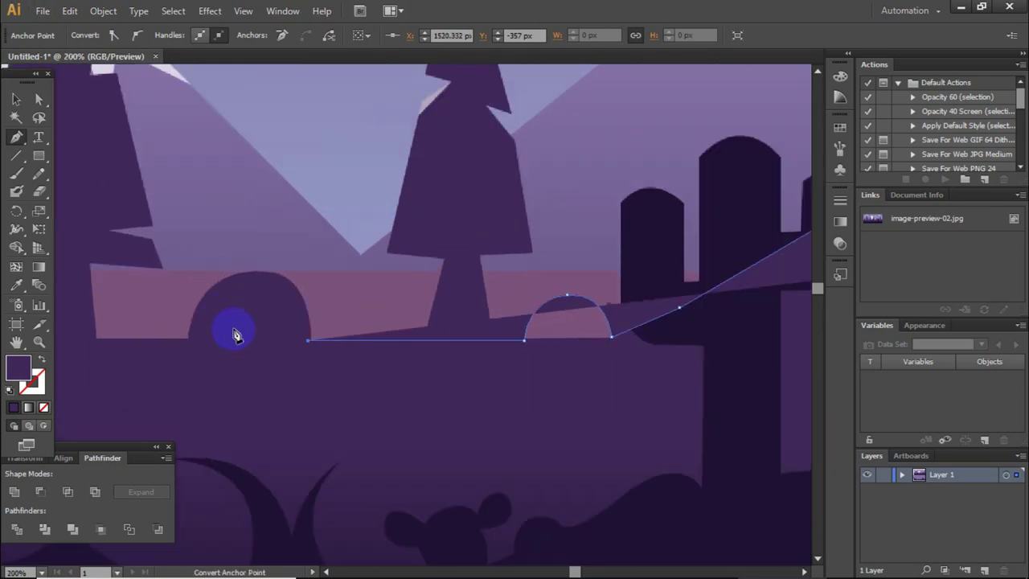
scroll(233, 328, "up", 1)
Step: Outline the small diamond-topped tree and widen the shape at its bottom left
left_click(294, 241)
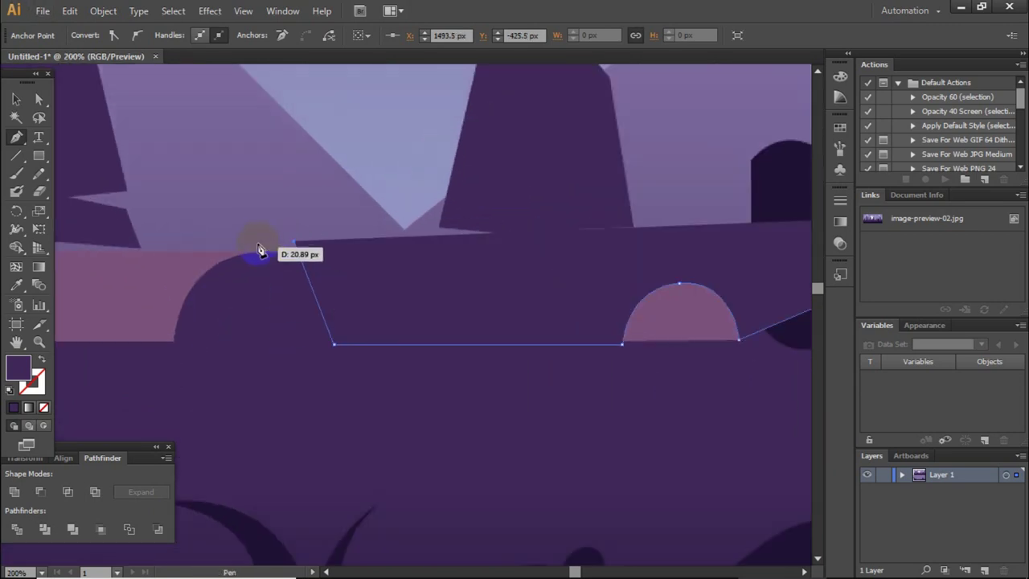
left_click(325, 206)
left_click(285, 159)
left_click(250, 214)
left_click(274, 243)
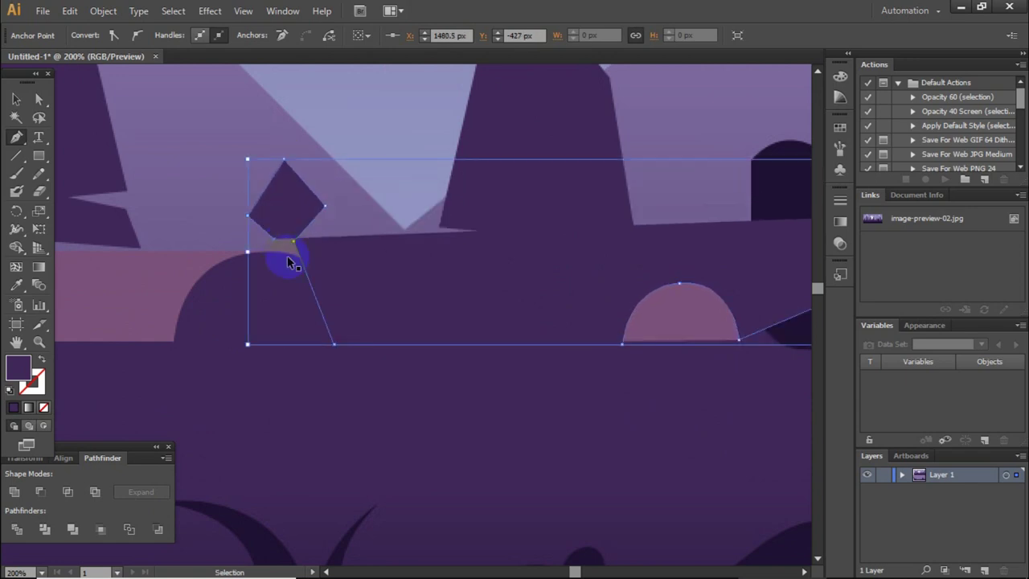
scroll(265, 321, "left", 1)
left_click(258, 340)
scroll(258, 338, "left", 3)
scroll(258, 338, "left", 1)
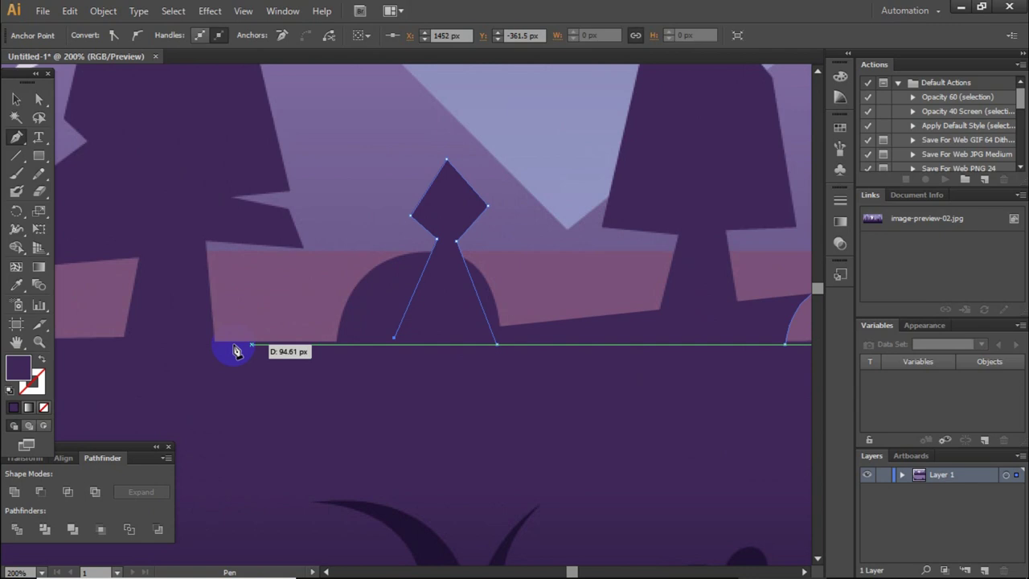
left_click(209, 344)
scroll(230, 349, "left", 2)
scroll(229, 349, "left", 3)
scroll(230, 352, "left", 1)
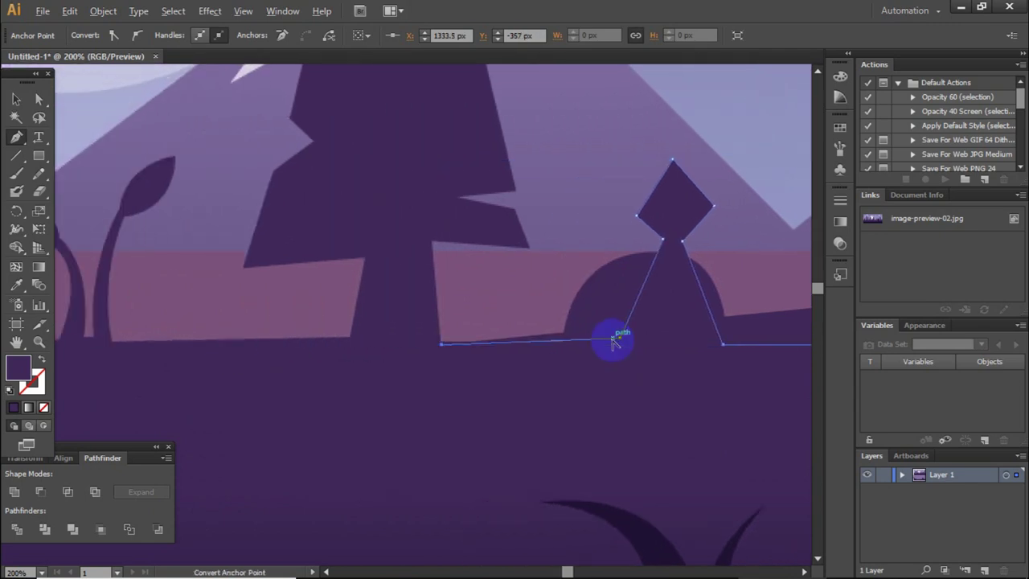
scroll(616, 340, "down", 1)
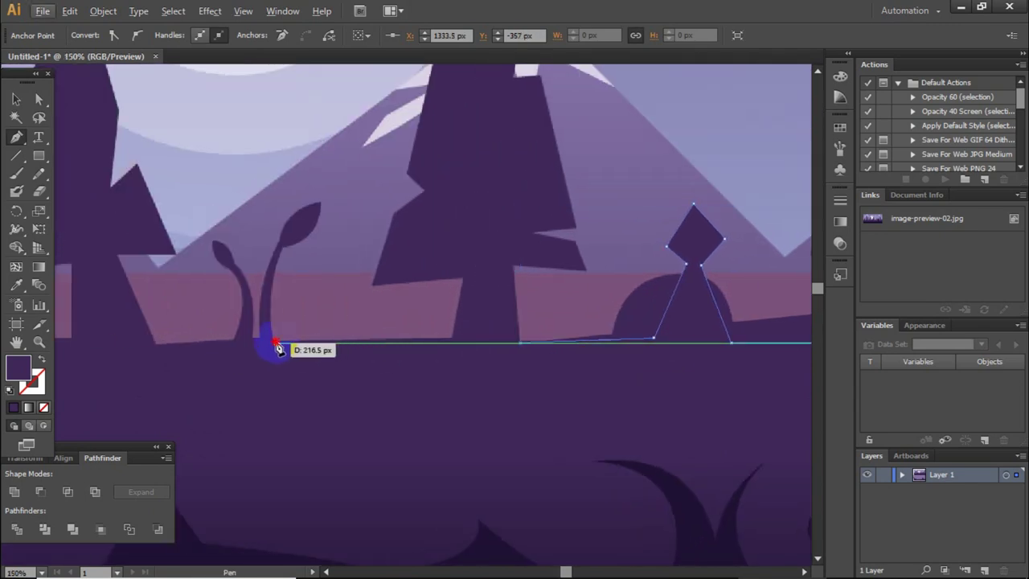
Step: Trace the outline up the tall sprout's stem to its leaf tip and back
left_click(277, 348)
scroll(277, 347, "up", 1)
left_click_drag(288, 233, 322, 180)
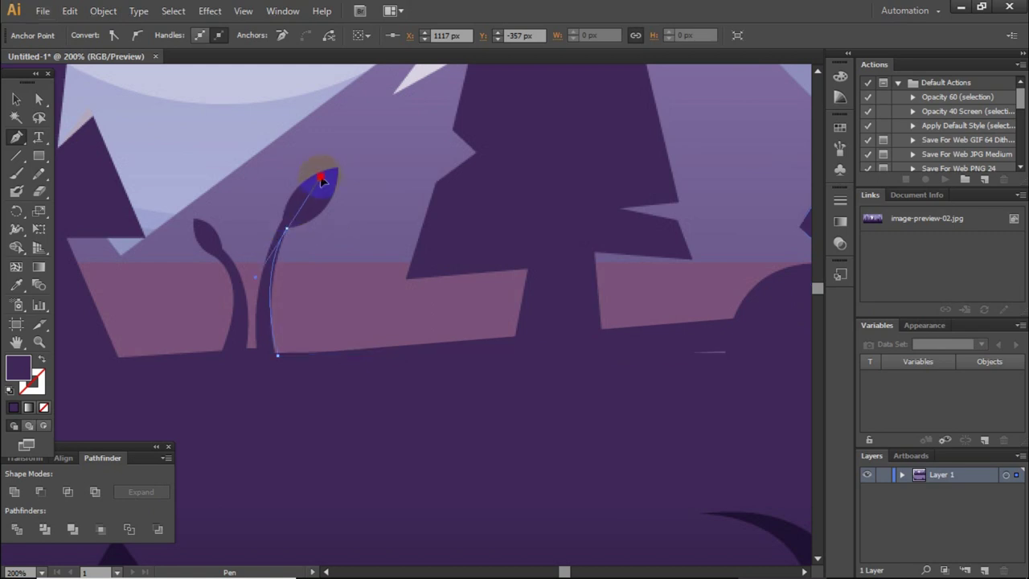
scroll(322, 170, "up", 4)
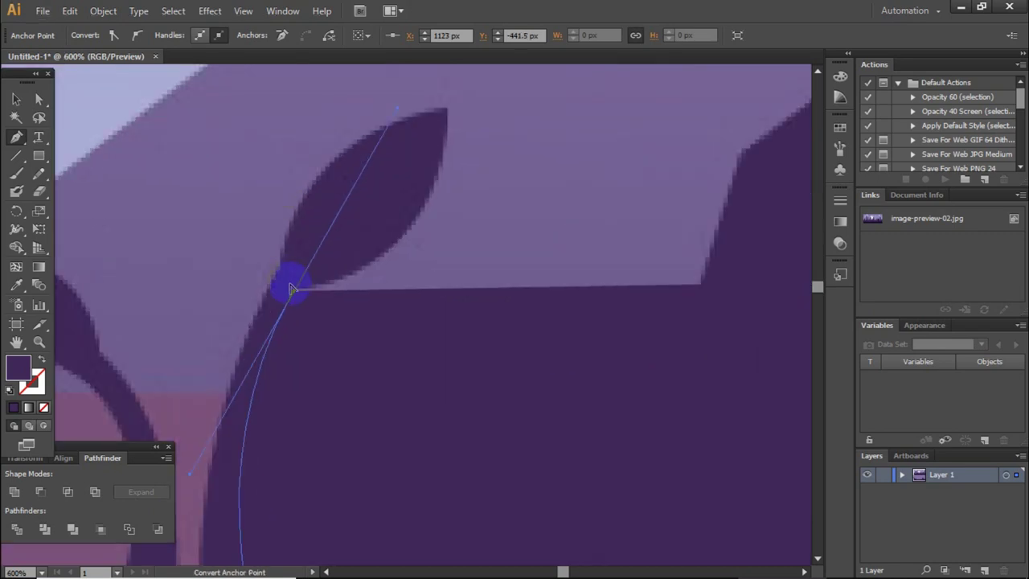
scroll(301, 322, "up", 2)
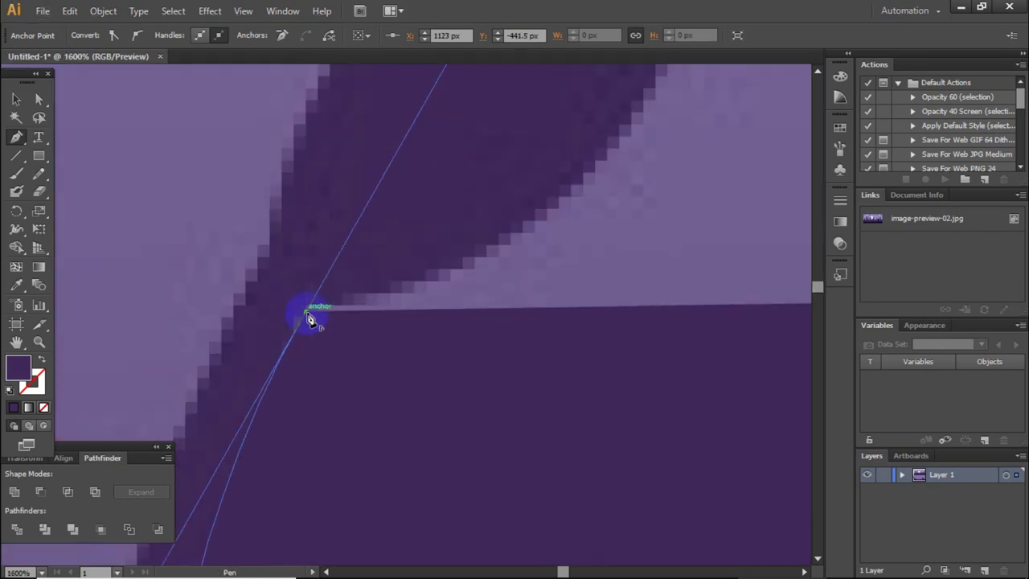
scroll(287, 346, "down", 4)
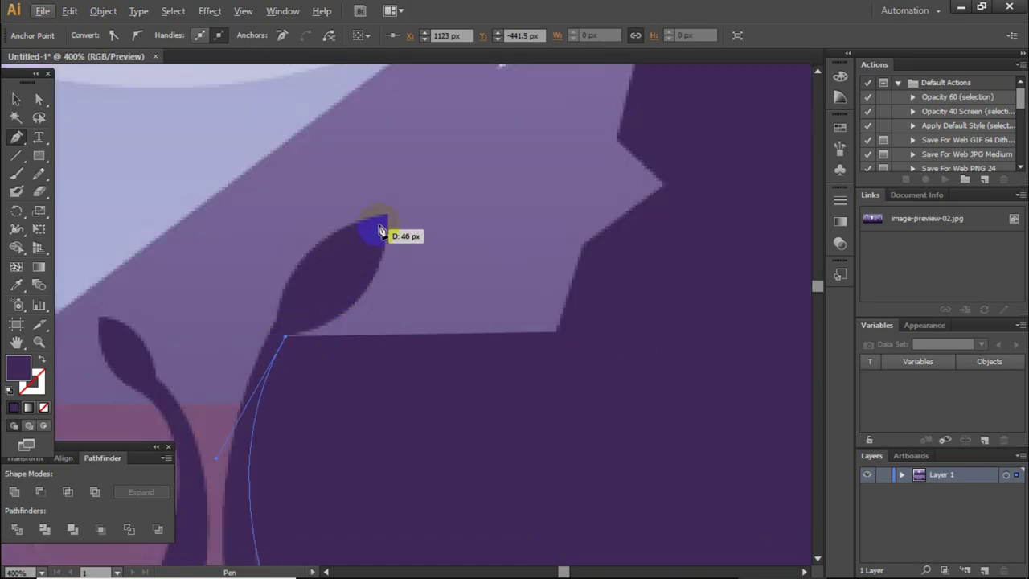
mouse_move(385, 215)
left_mouse_down()
mouse_move(384, 185)
mouse_move(391, 217)
left_mouse_up()
left_click(279, 322)
left_click(255, 419)
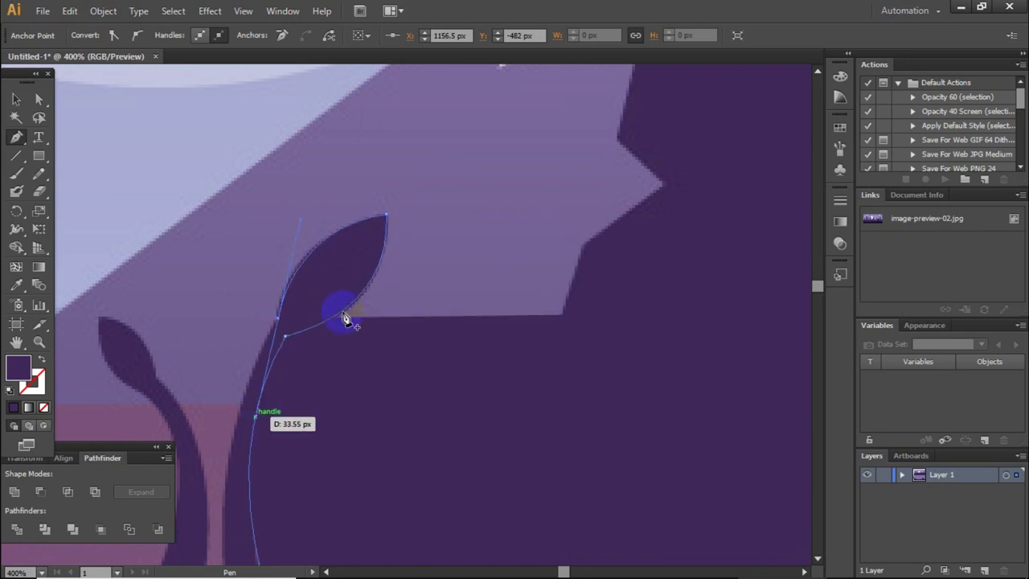
scroll(345, 310, "down", 3)
left_click_drag(277, 253, 273, 254)
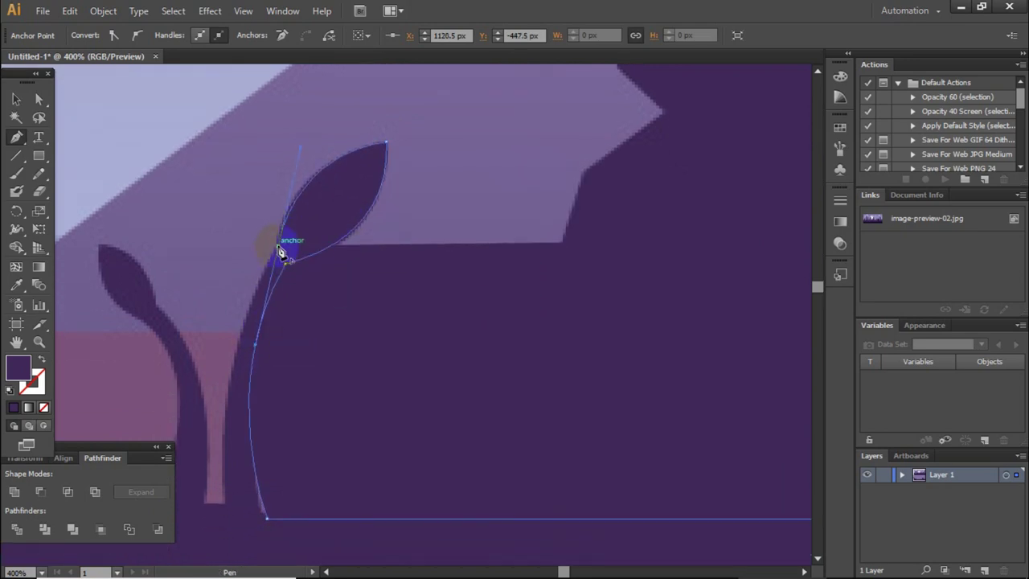
Step: Curve the outline down the tall sprout's stem to its base and back up
scroll(281, 252, "down", 1)
scroll(280, 251, "down", 1)
mouse_move(235, 476)
left_mouse_down()
mouse_move(320, 473)
mouse_move(338, 432)
left_mouse_up()
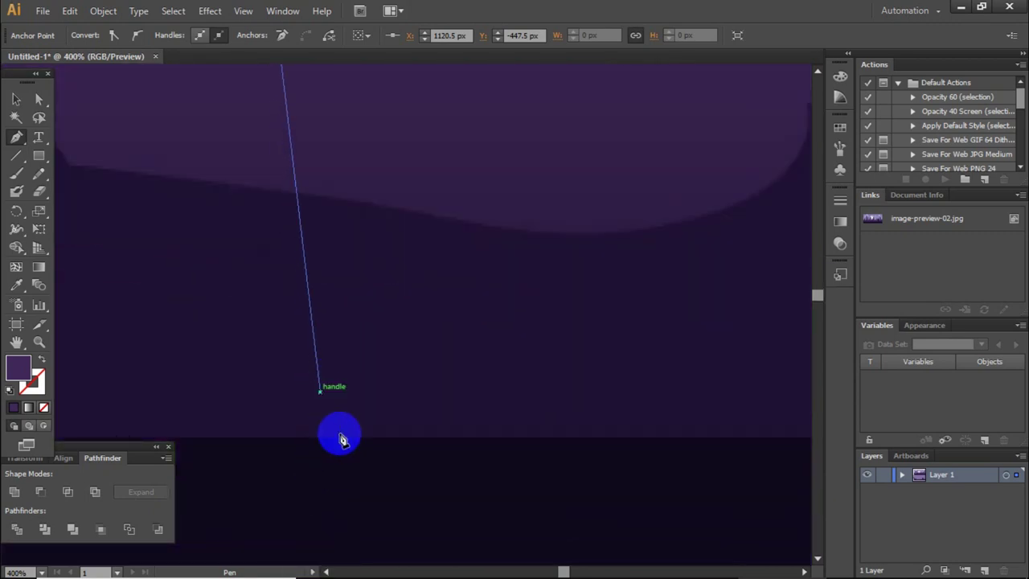
scroll(337, 432, "down", 5)
scroll(361, 466, "up", 3)
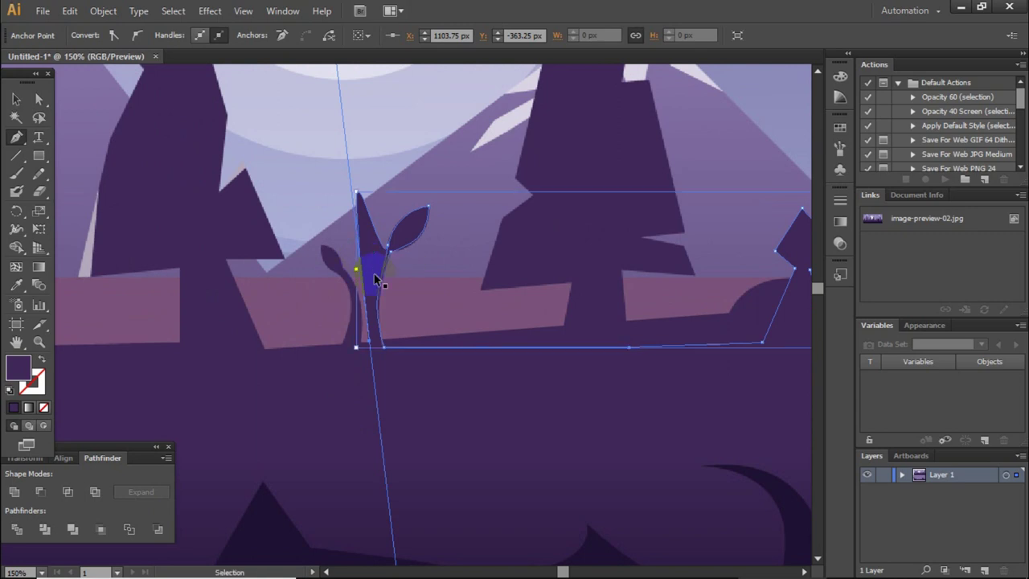
scroll(386, 275, "up", 1)
scroll(391, 276, "up", 2)
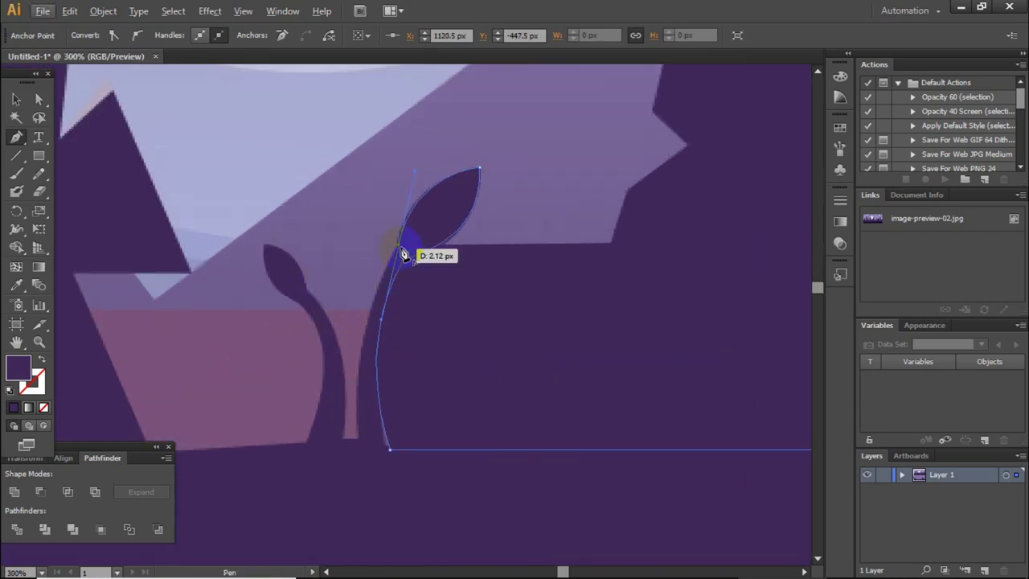
left_click_drag(400, 251, 360, 439)
left_click_drag(378, 545, 377, 539)
left_click_drag(355, 439, 351, 442)
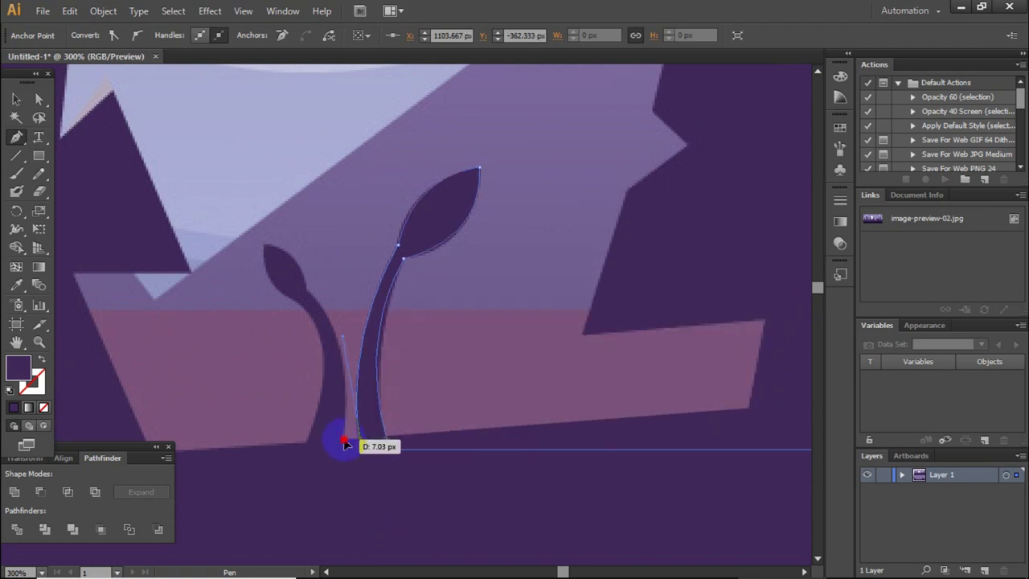
mouse_move(344, 438)
left_mouse_down()
mouse_move(320, 298)
mouse_move(251, 267)
mouse_move(311, 274)
left_mouse_up()
Step: Set the path's fill to none and trace around the smaller sprout's leaf and stem
left_click(258, 250)
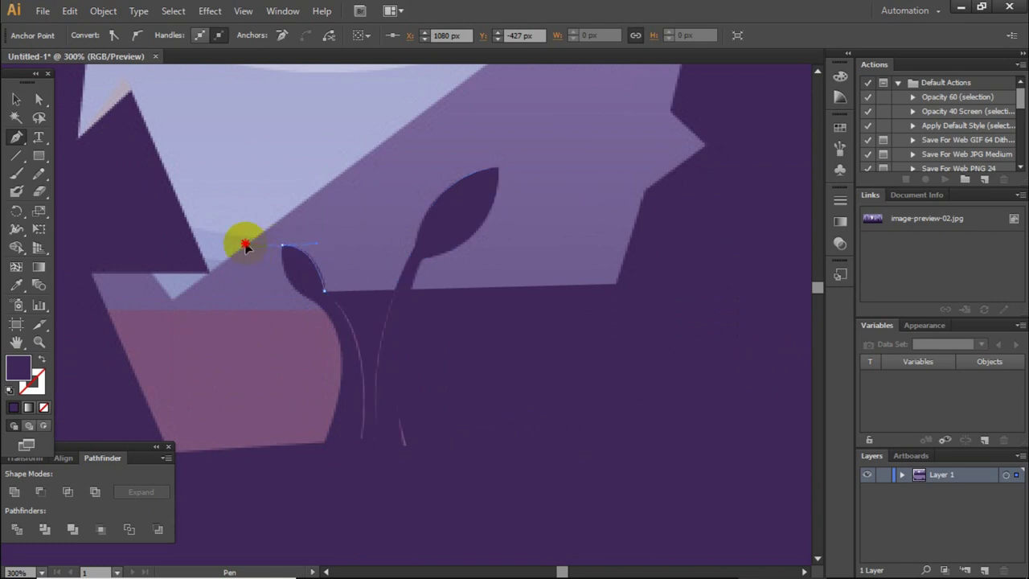
left_click(287, 250)
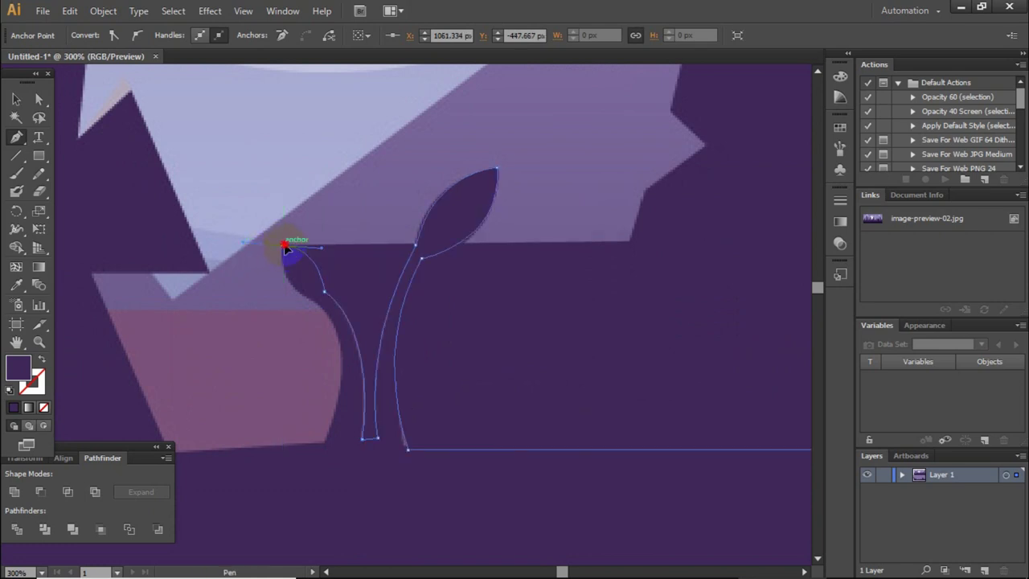
left_click(42, 359)
left_click(316, 304)
left_click_drag(316, 308, 314, 312)
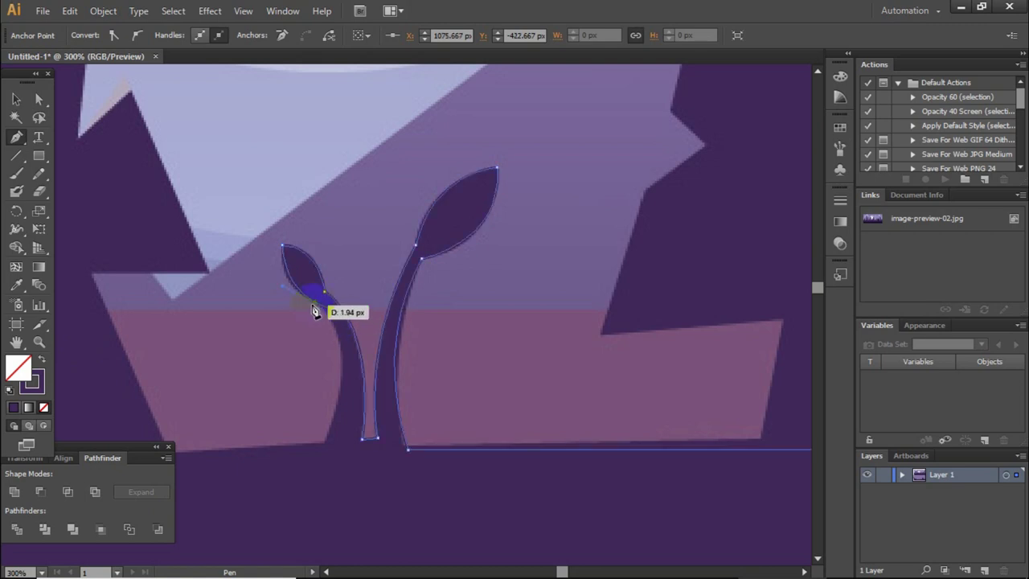
mouse_move(331, 456)
left_mouse_down()
mouse_move(321, 448)
mouse_move(329, 453)
left_mouse_up()
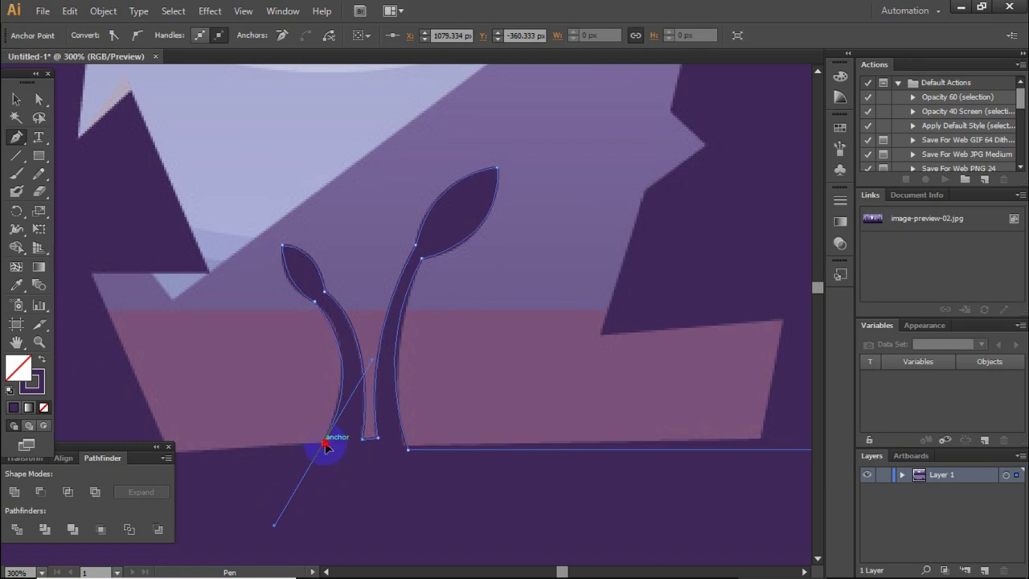
scroll(327, 448, "down", 2)
scroll(328, 453, "left", 3)
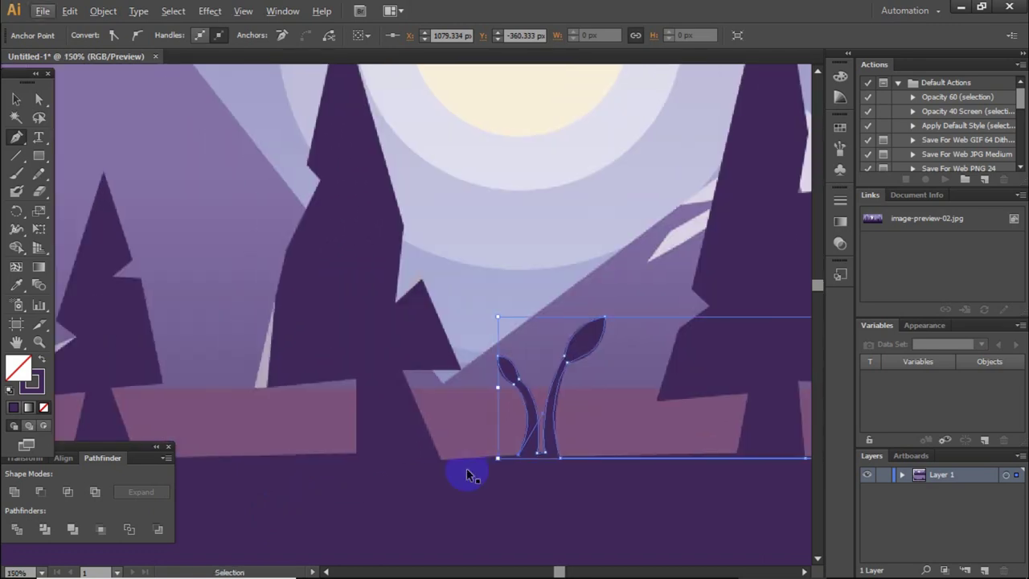
Step: Continue the ground outline from the cactus top along the hilltops to the artboard's left edge
scroll(470, 477, "down", 3)
scroll(467, 475, "left", 3)
scroll(466, 475, "left", 1)
scroll(456, 479, "up", 2)
left_click(383, 461)
left_click_drag(294, 420, 249, 427)
left_click_drag(203, 455, 256, 464)
scroll(256, 465, "down", 3)
scroll(299, 459, "left", 2)
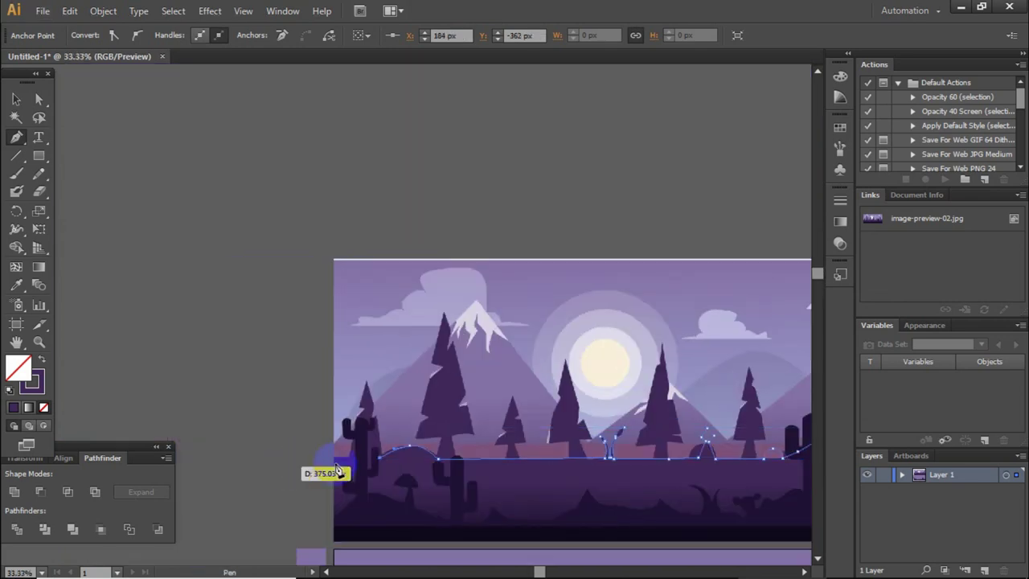
scroll(306, 445, "up", 3)
left_click(287, 424)
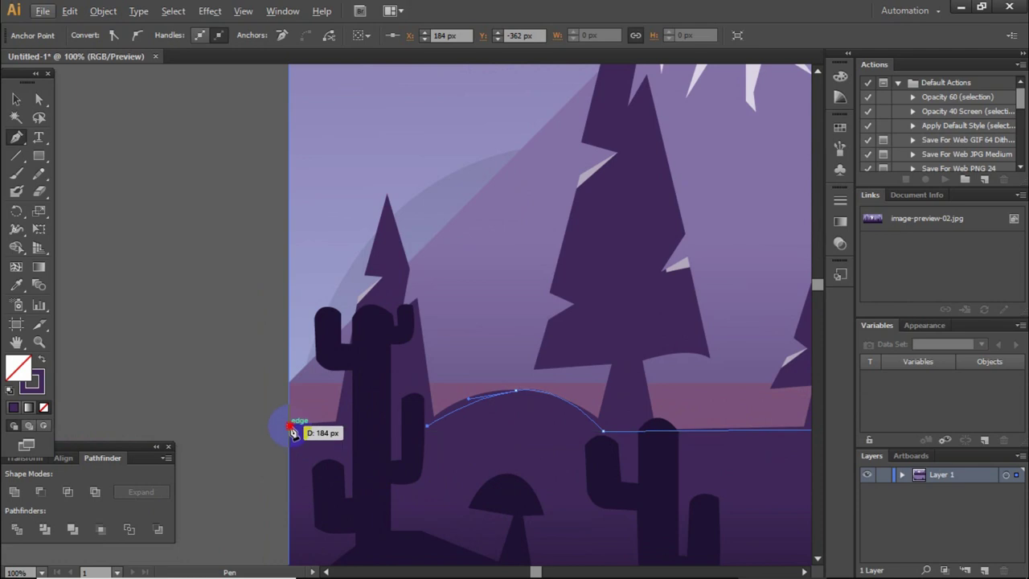
Step: Place ground outline anchors at the artboard's bottom-left and bottom-right corners
scroll(304, 431, "down", 3)
scroll(304, 434, "down", 3)
left_click(302, 344)
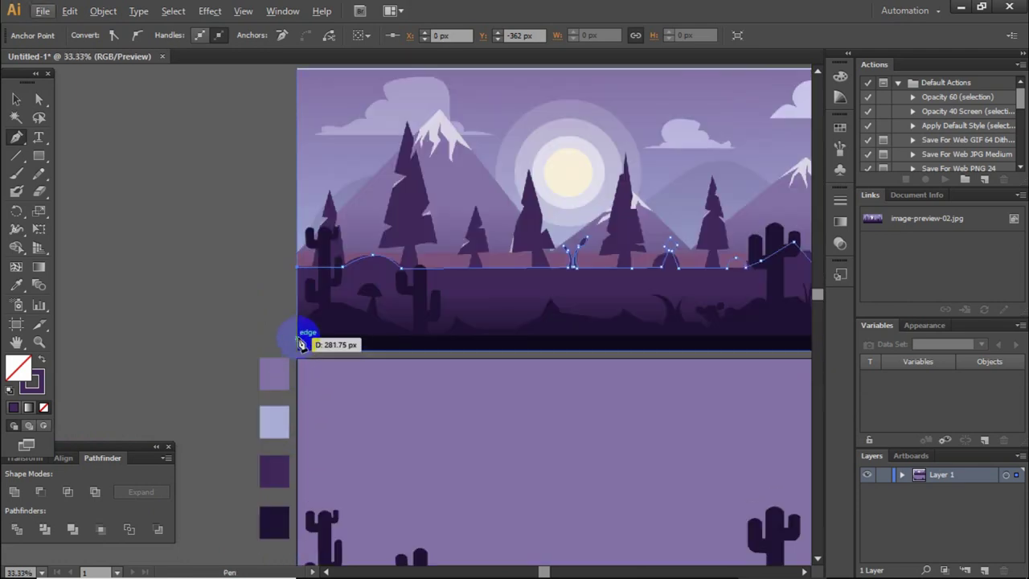
scroll(276, 361, "down", 2)
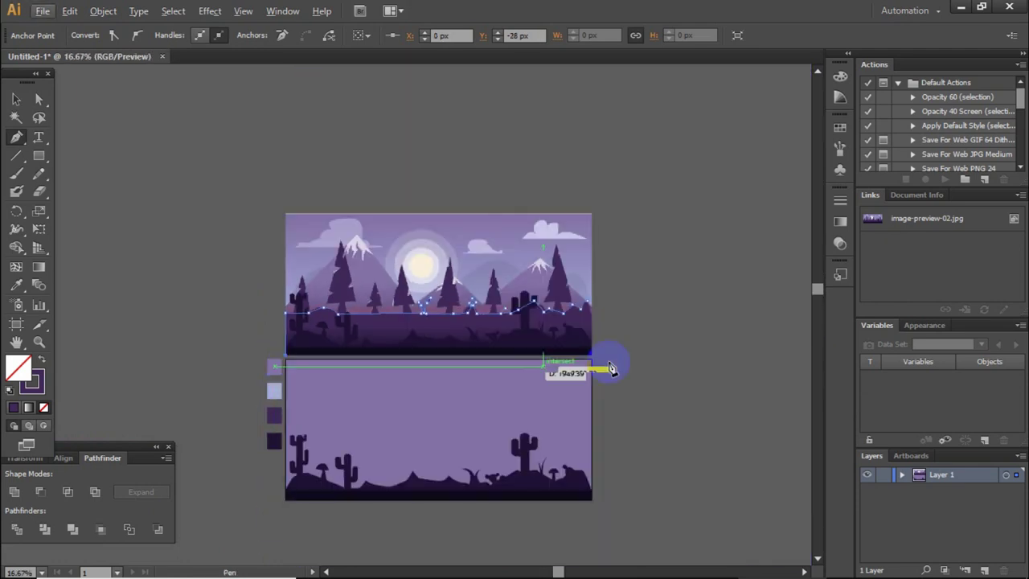
scroll(595, 358, "up", 2)
left_click_drag(299, 354, 549, 354)
left_click(554, 354)
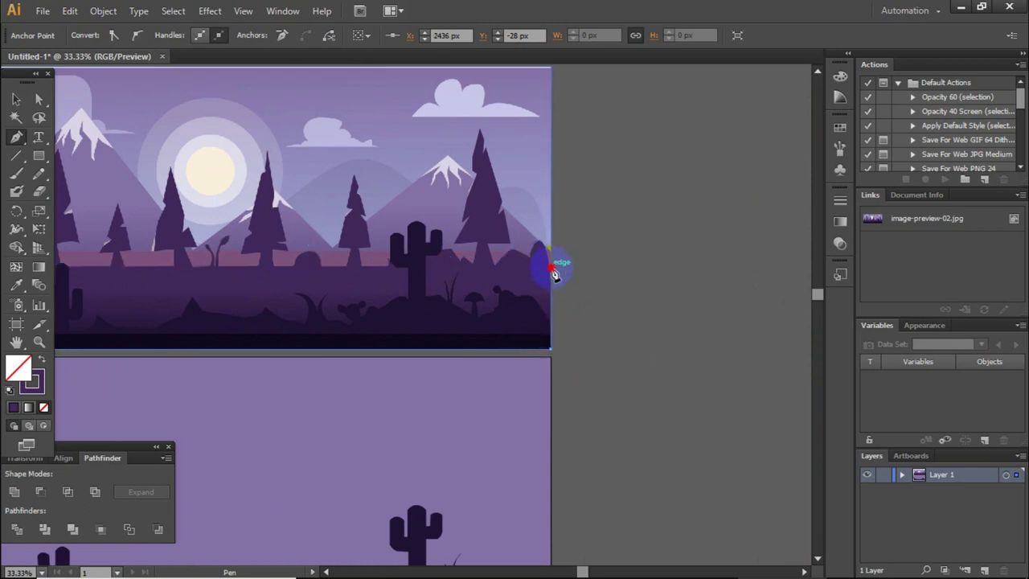
Step: Run the outline up the right edge, curve over the last hill, and close the path
scroll(553, 272, "up", 3)
scroll(554, 288, "up", 2)
left_click(547, 263)
left_click(538, 265)
scroll(540, 290, "up", 3)
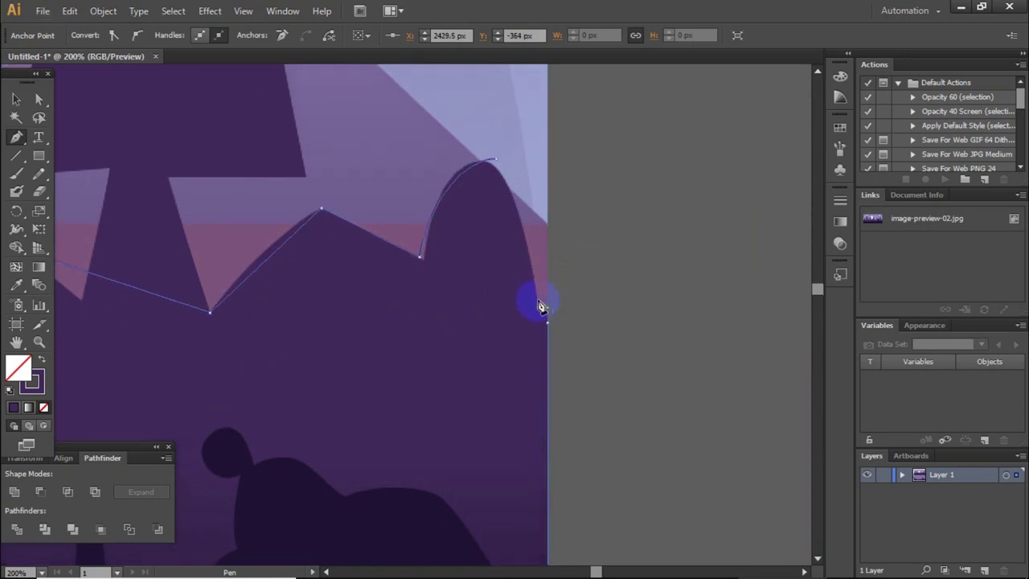
left_click_drag(498, 172, 478, 155)
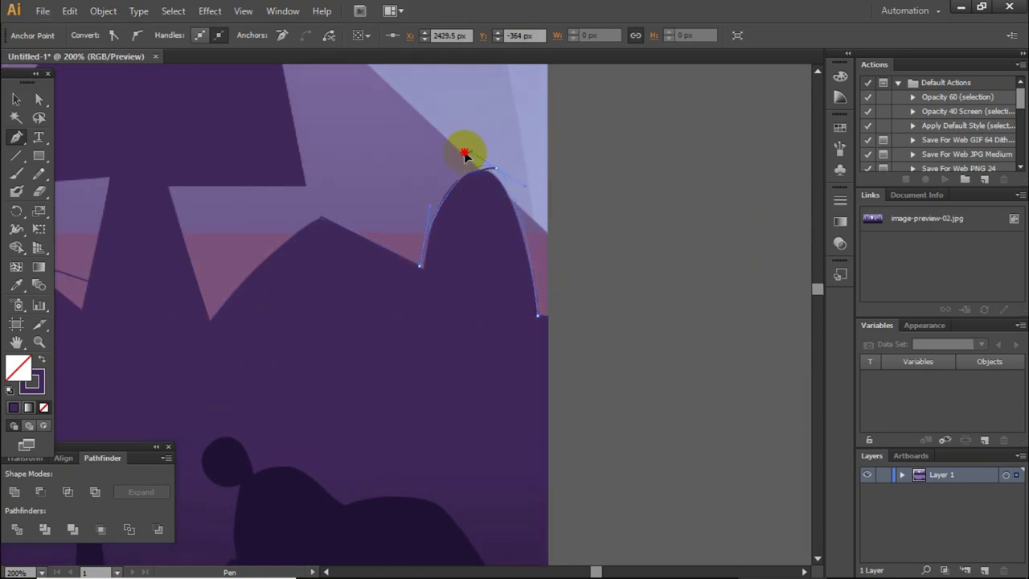
left_click(457, 165)
left_click(17, 99)
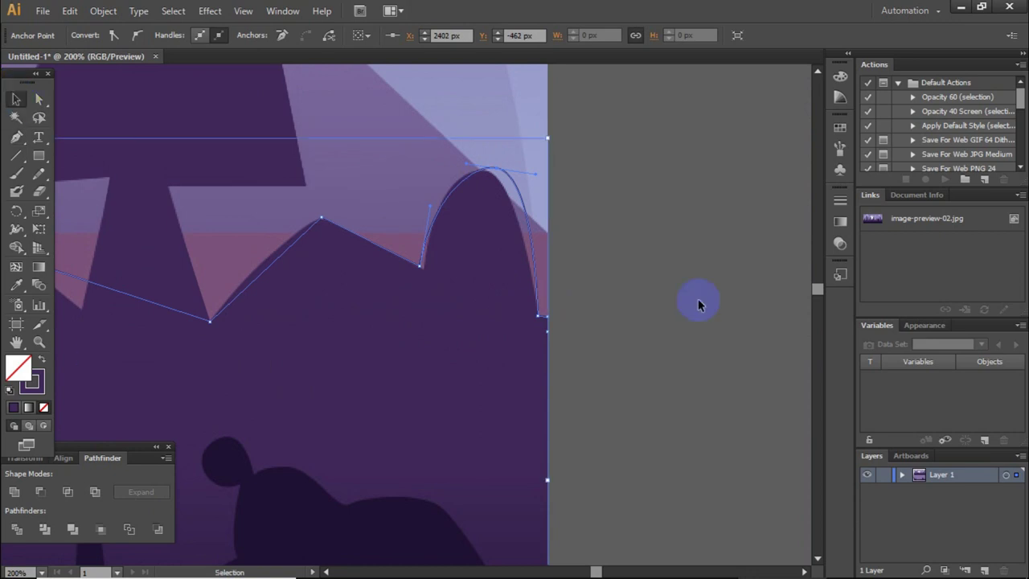
left_click(698, 299)
key("ctrl+minus")
key("ctrl+minus")
key("ctrl+minus")
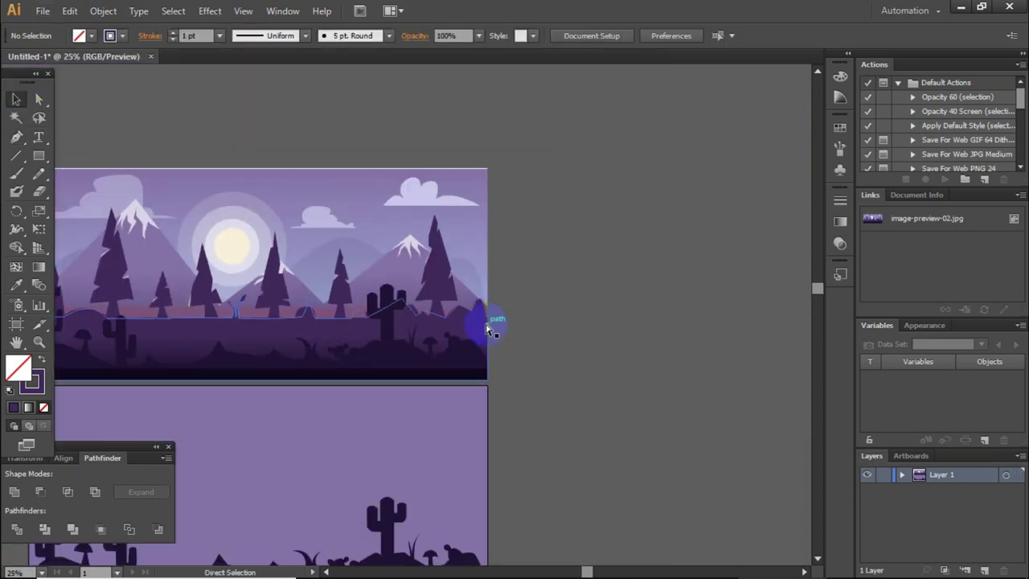
scroll(488, 330, "left", 5)
Step: Select only the peak anchor over the tall cactus with the Direct Selection tool
scroll(734, 310, "up", 5)
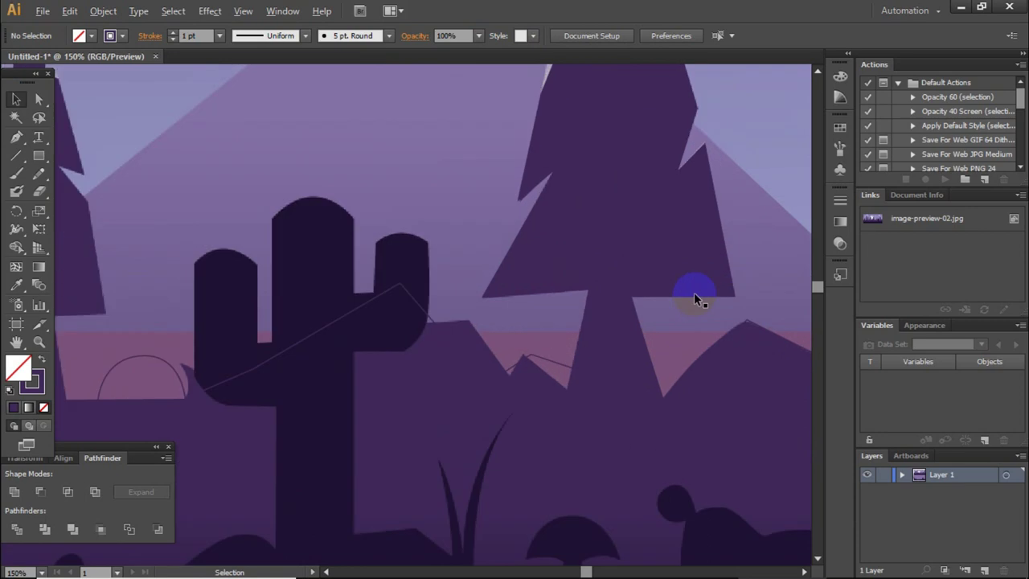
left_click(402, 286)
scroll(402, 285, "up", 2)
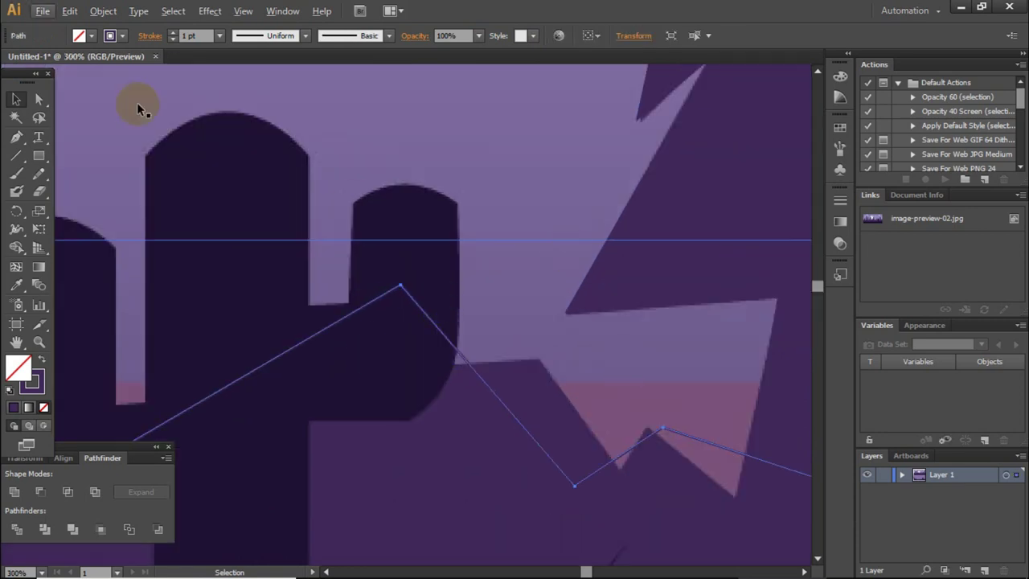
left_click(35, 105)
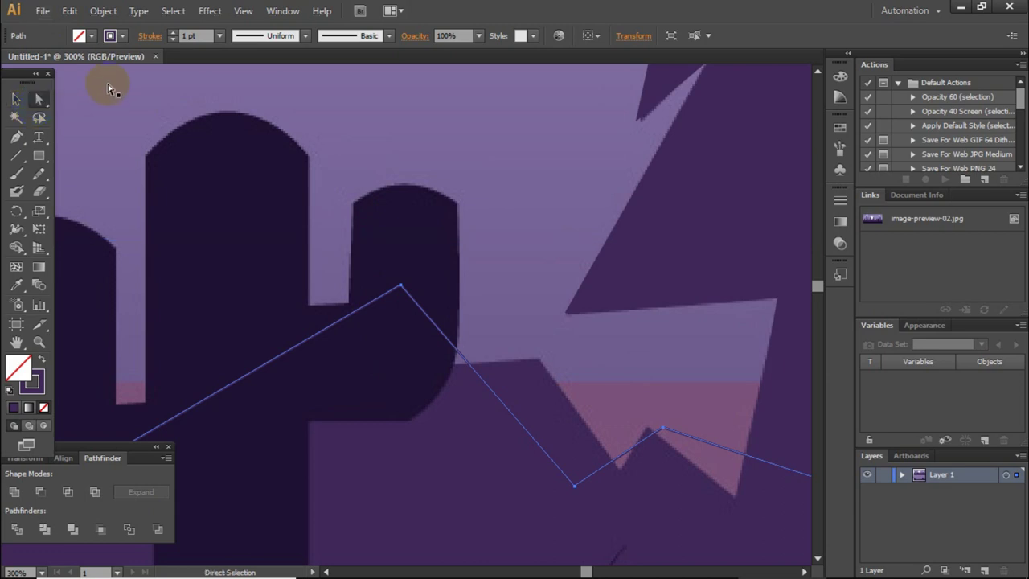
left_click(17, 99)
left_click(398, 286)
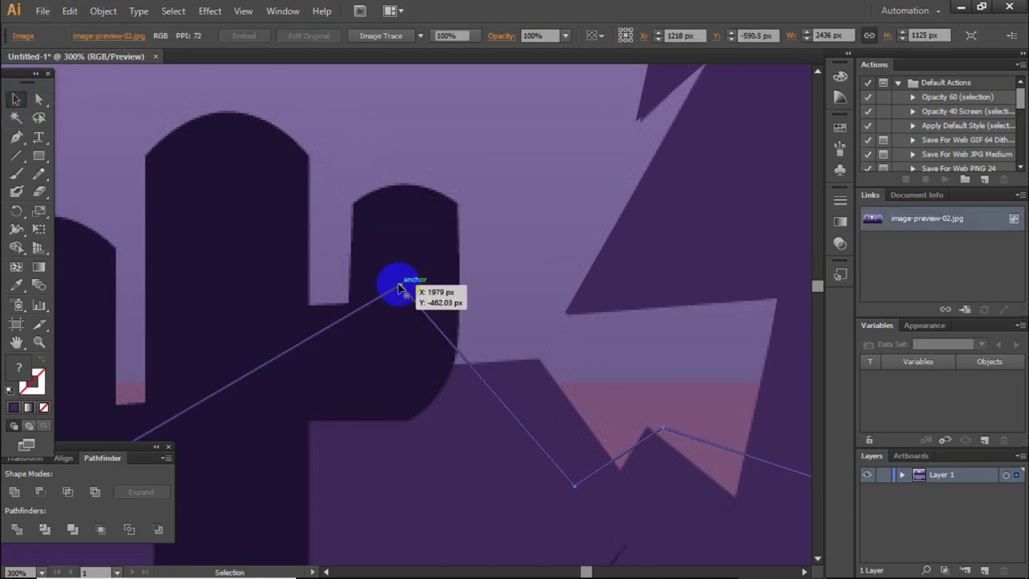
left_click(38, 99)
left_click(400, 288)
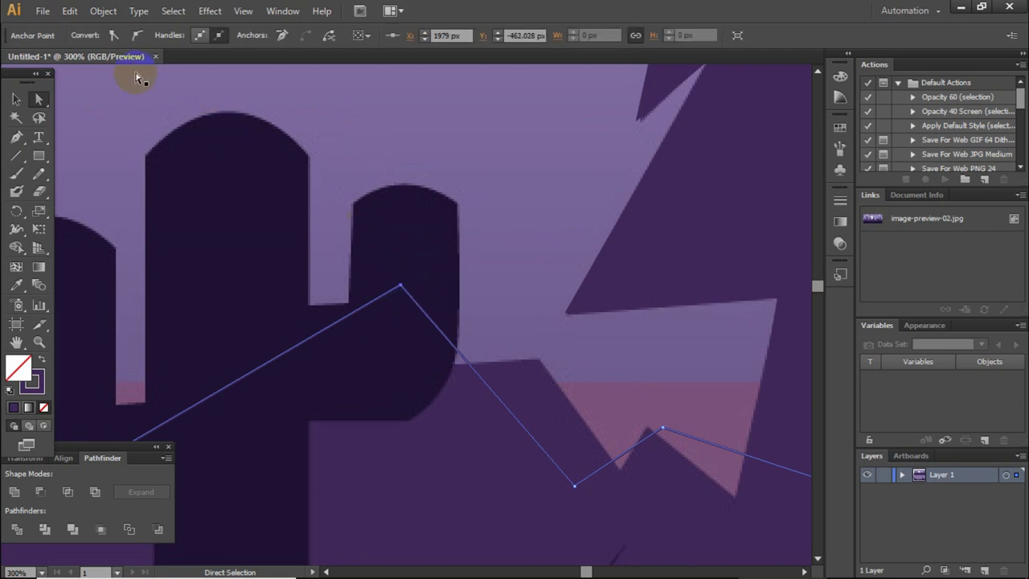
Step: Convert the peak anchor to smooth, then reselect the whole ground outline
left_click(140, 41)
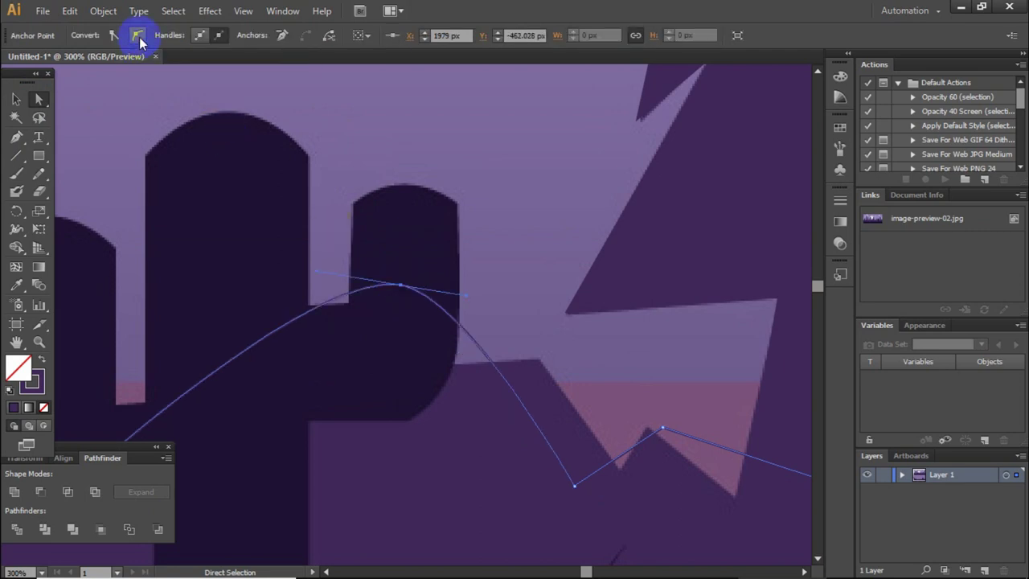
left_click(450, 288)
scroll(456, 303, "down", 2)
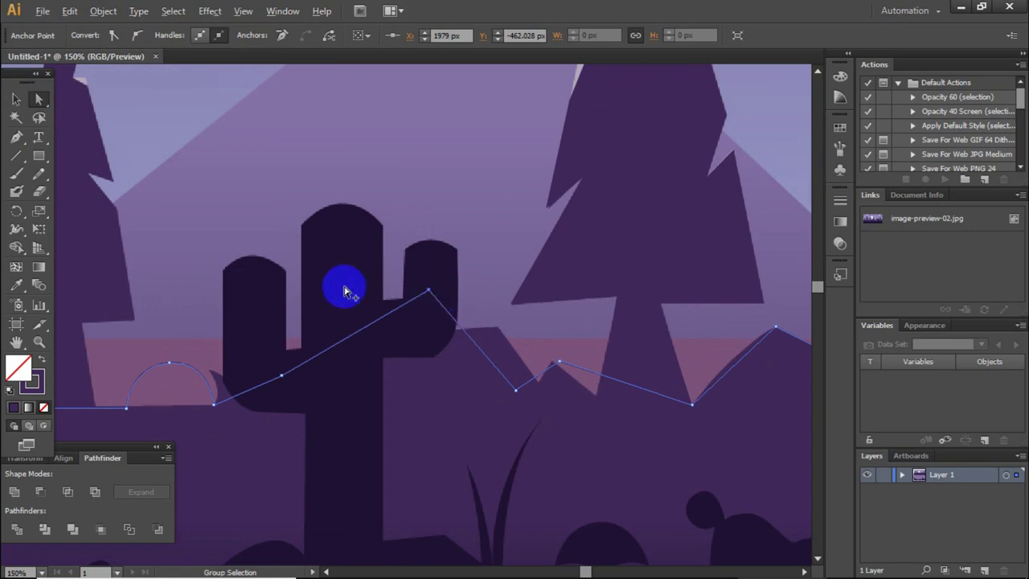
scroll(344, 287, "down", 5)
scroll(241, 241, "left", 3)
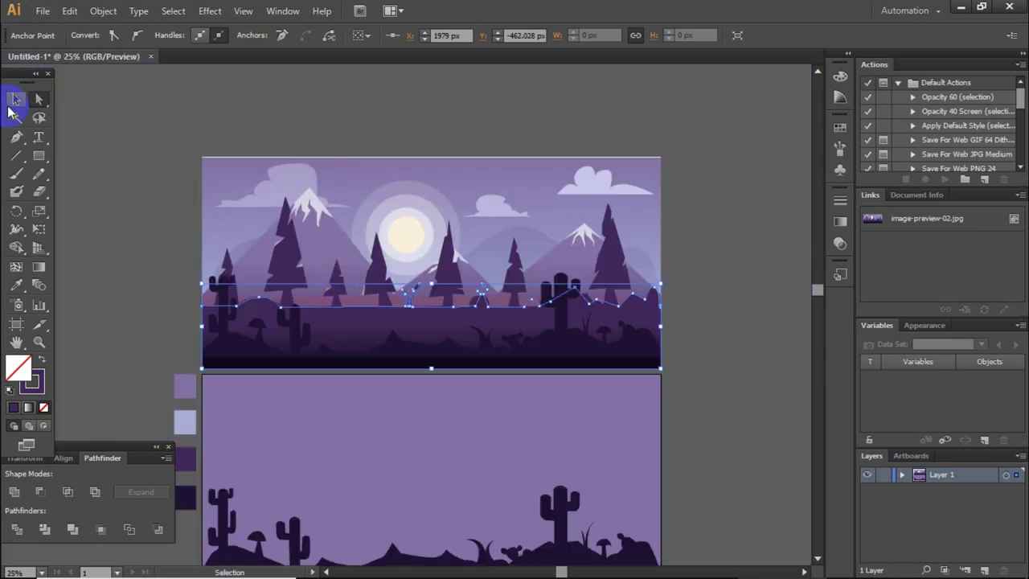
scroll(181, 218, "down", 3)
scroll(181, 218, "up", 1)
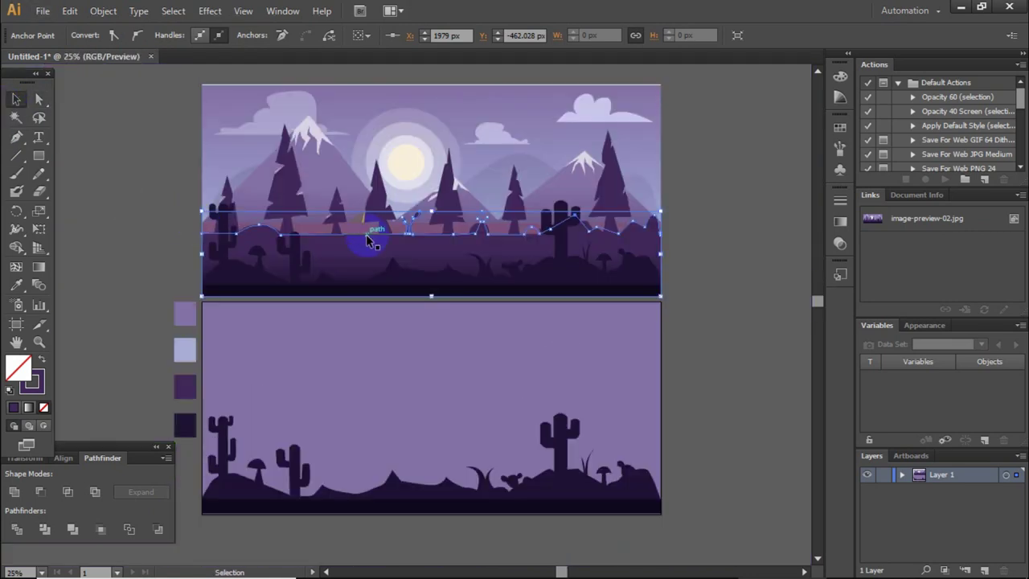
left_click(402, 258)
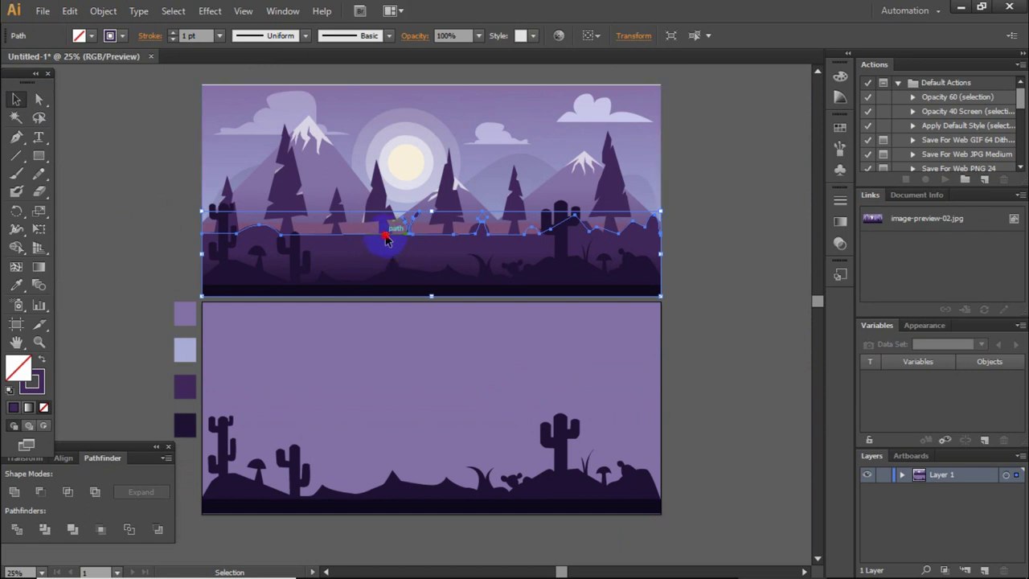
Step: Fill the ground outline with a sampled purple and move it onto the lower artboard
left_click(11, 288)
left_click(328, 241)
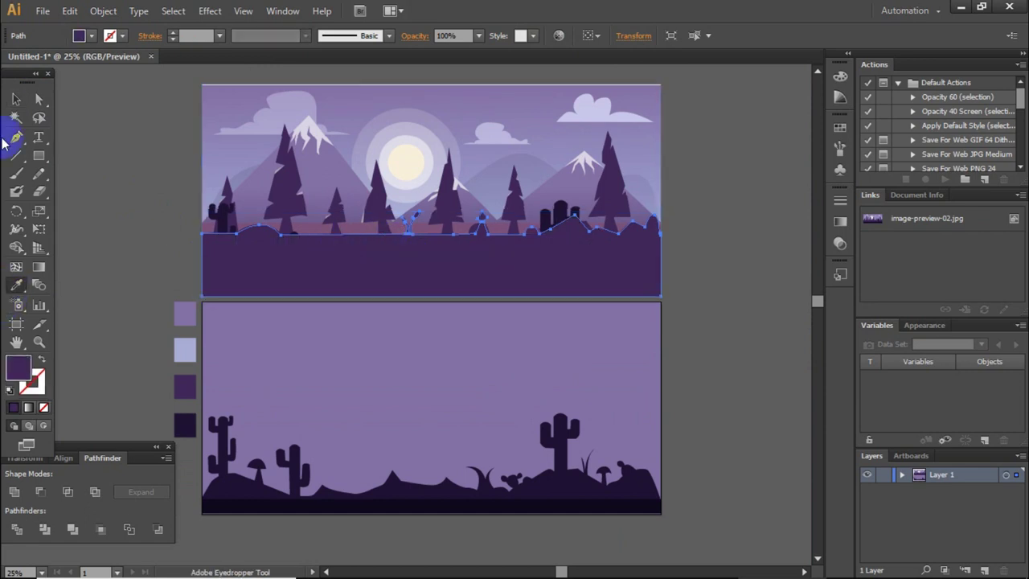
left_click(16, 101)
left_click_drag(390, 268, 386, 474)
Step: Send the hill shape to the back, then bring it forward four steps
right_click(405, 420)
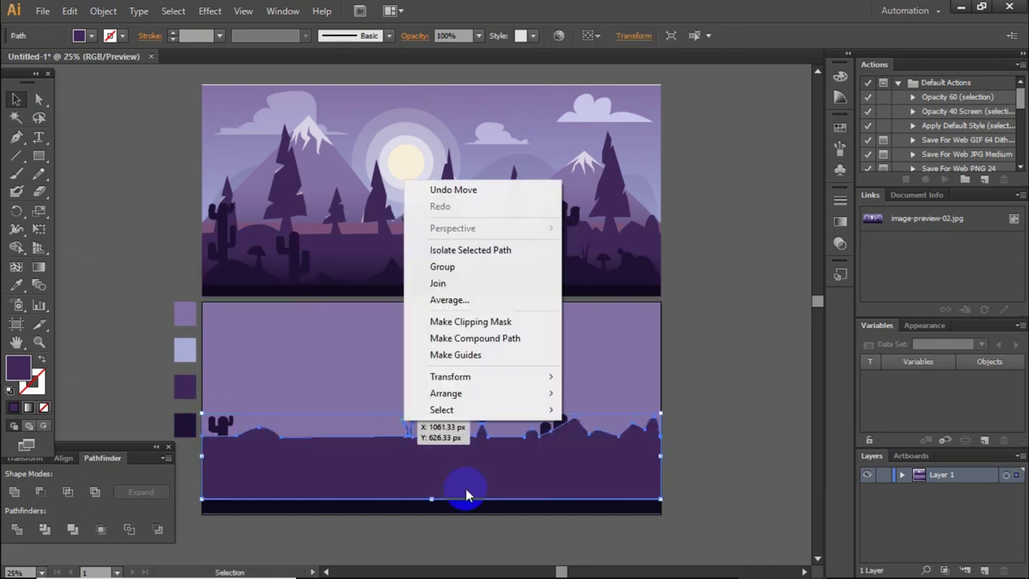
left_click(603, 447)
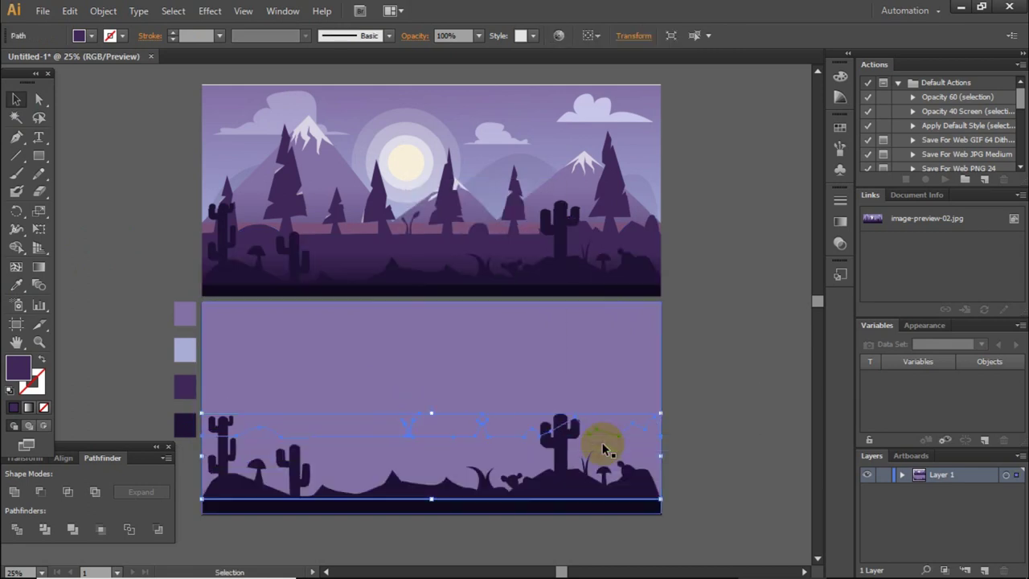
right_click(605, 448)
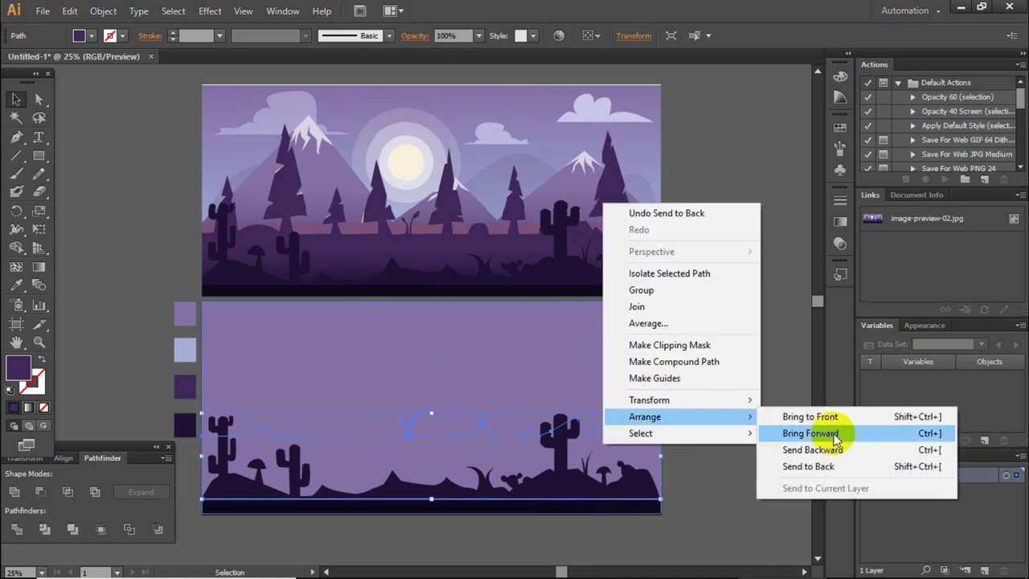
left_click(812, 433)
right_click(664, 437)
mouse_move(708, 409)
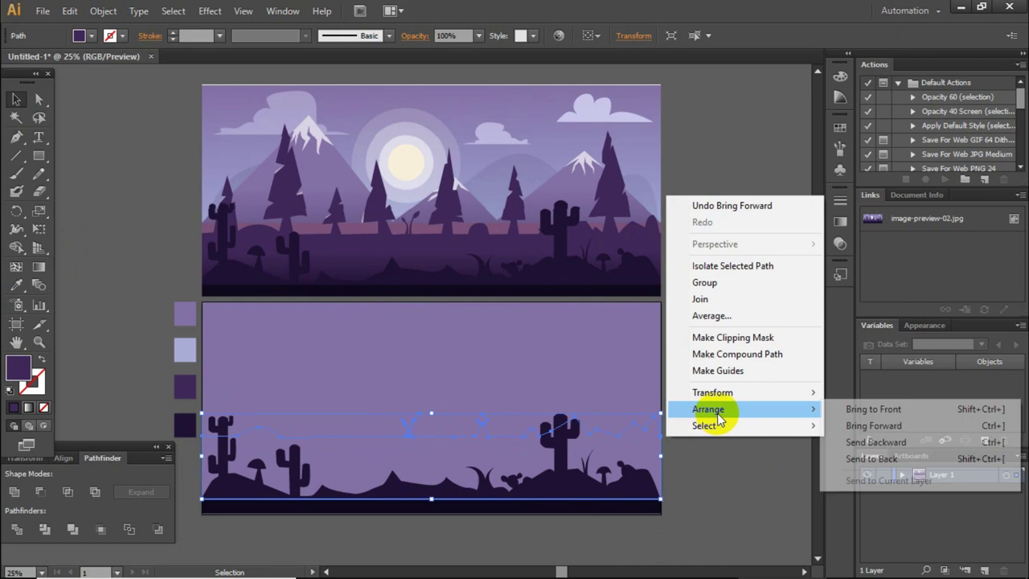
left_click(856, 425)
right_click(624, 451)
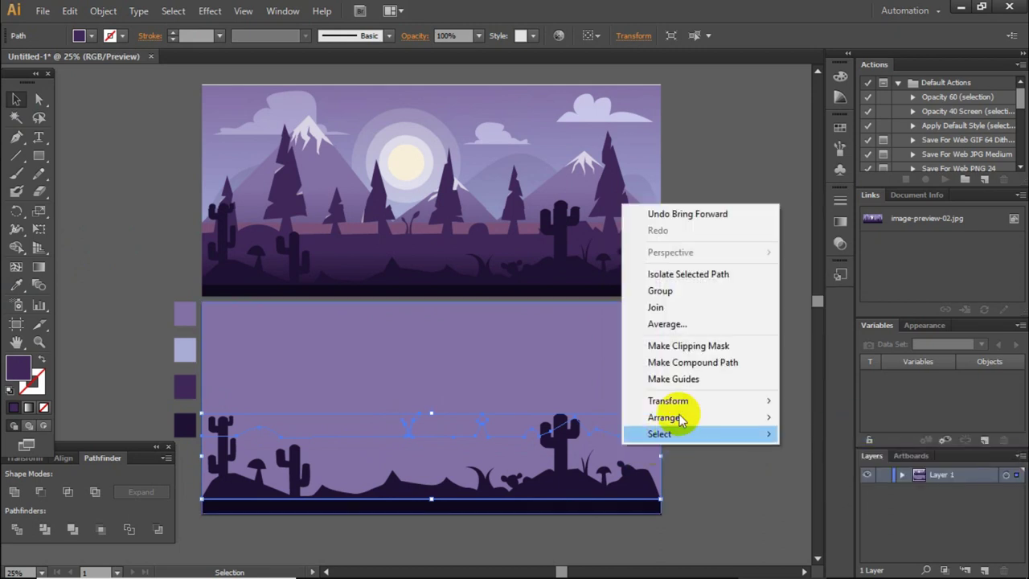
left_click(840, 435)
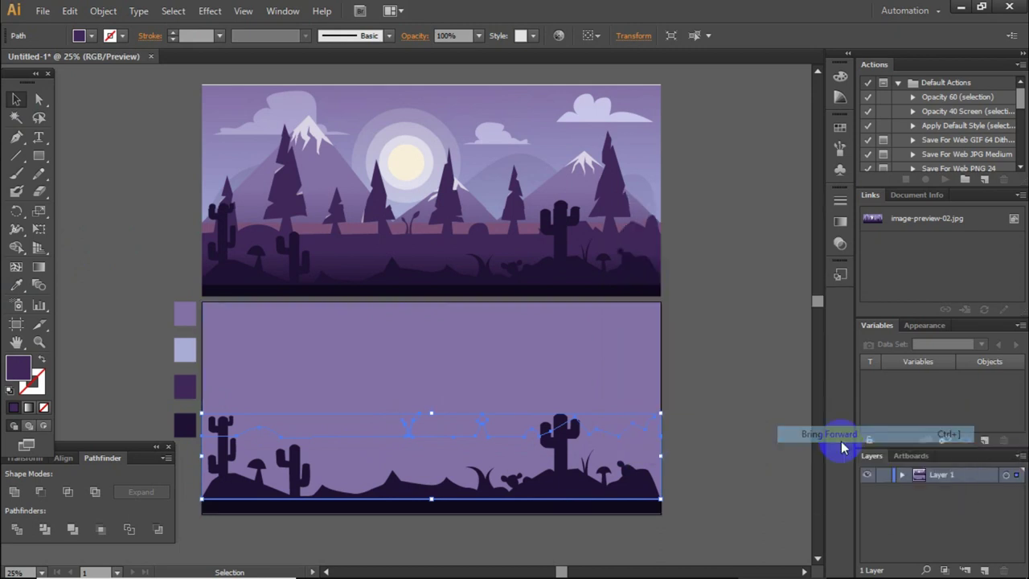
right_click(664, 441)
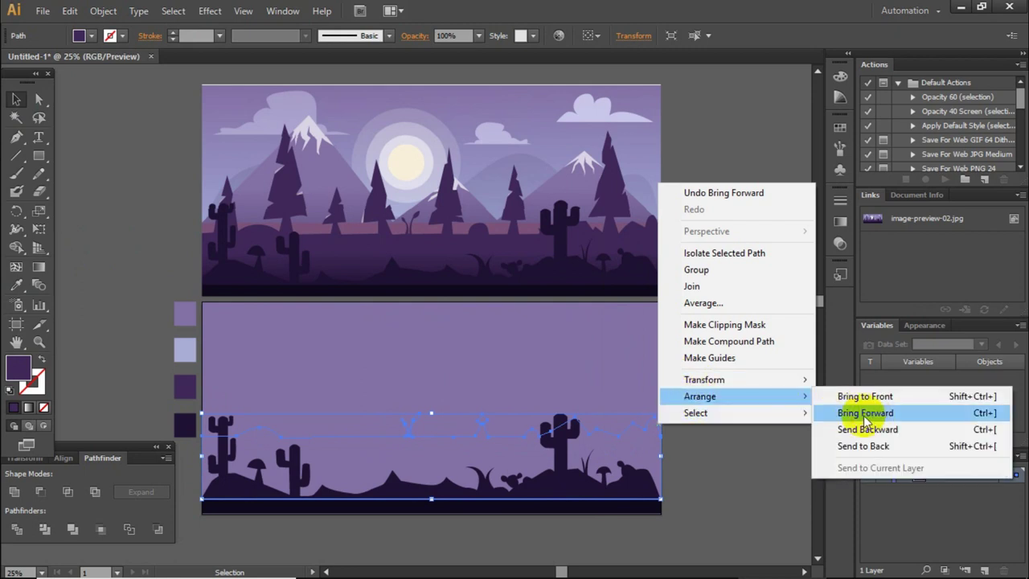
left_click(984, 413)
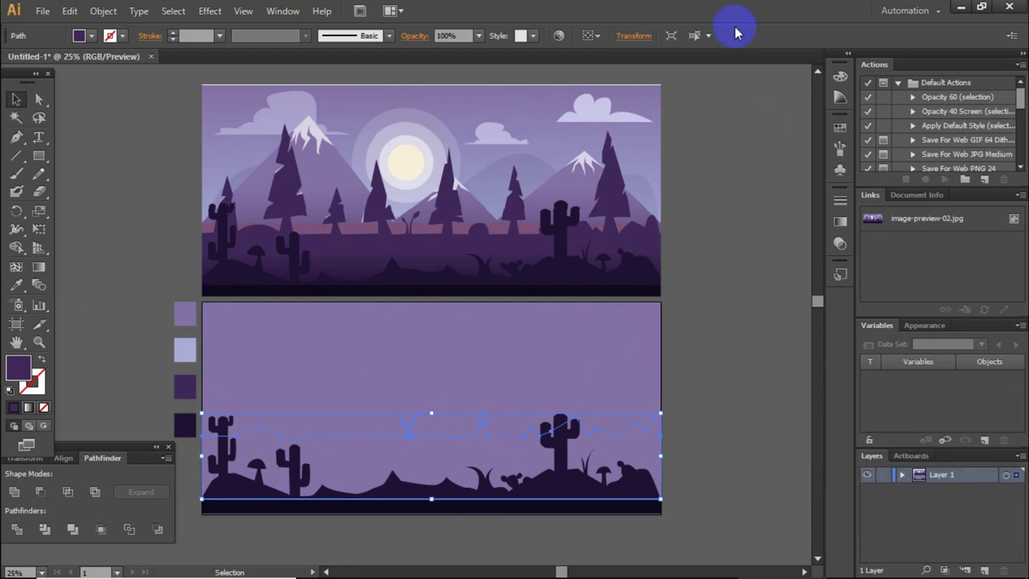
Step: Switch to the Selection tool with V and deselect the hill path
scroll(566, 421, "up", 1)
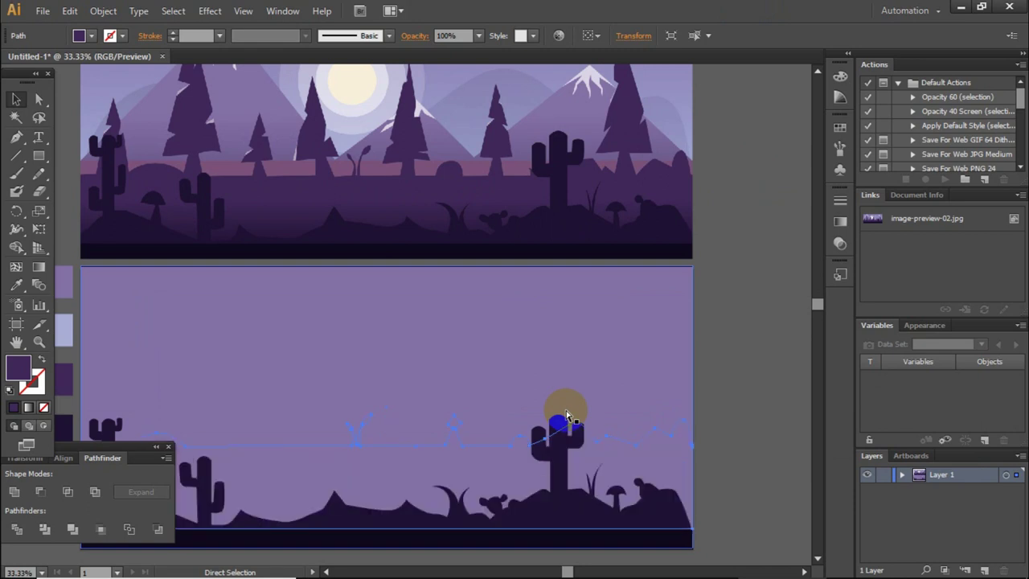
key("v")
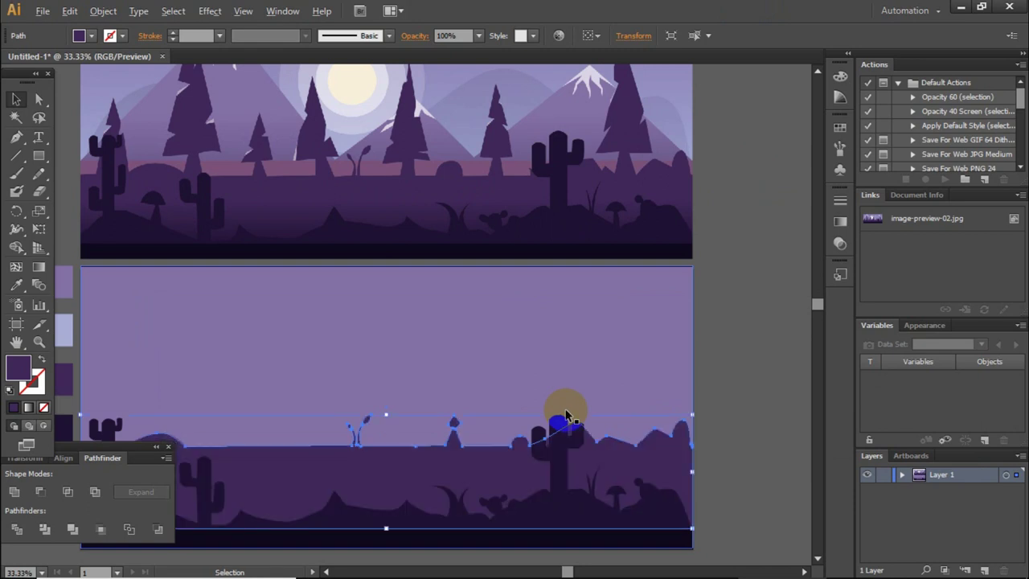
scroll(565, 416, "down", 2)
left_click(565, 509)
scroll(565, 509, "up", 1)
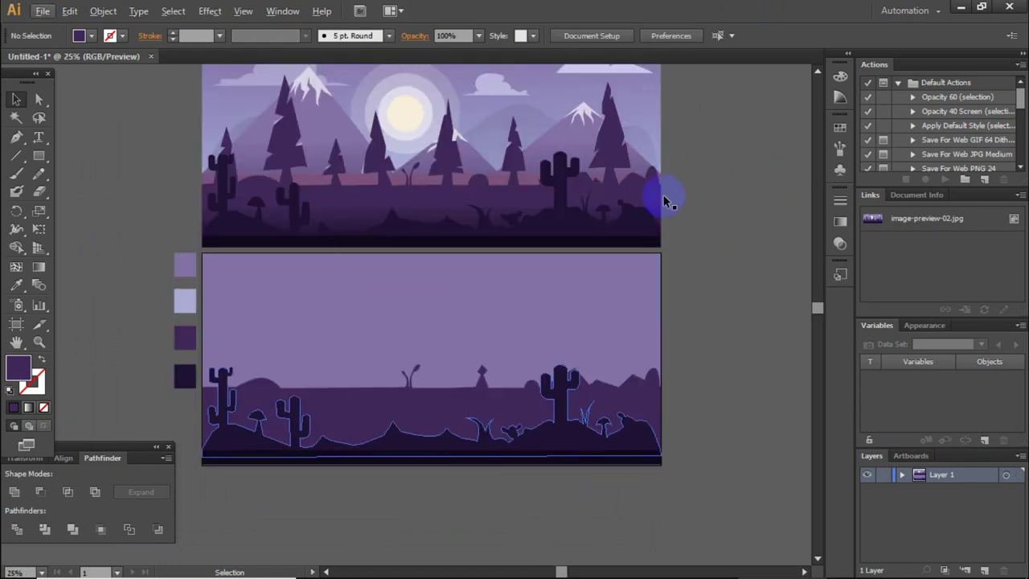
Step: Move a pine onto the lower artboard and place shorter copies to its left
mouse_move(608, 146)
left_mouse_down()
mouse_move(609, 352)
mouse_move(625, 364)
left_mouse_up()
scroll(610, 353, "up", 1)
scroll(622, 363, "left", 3)
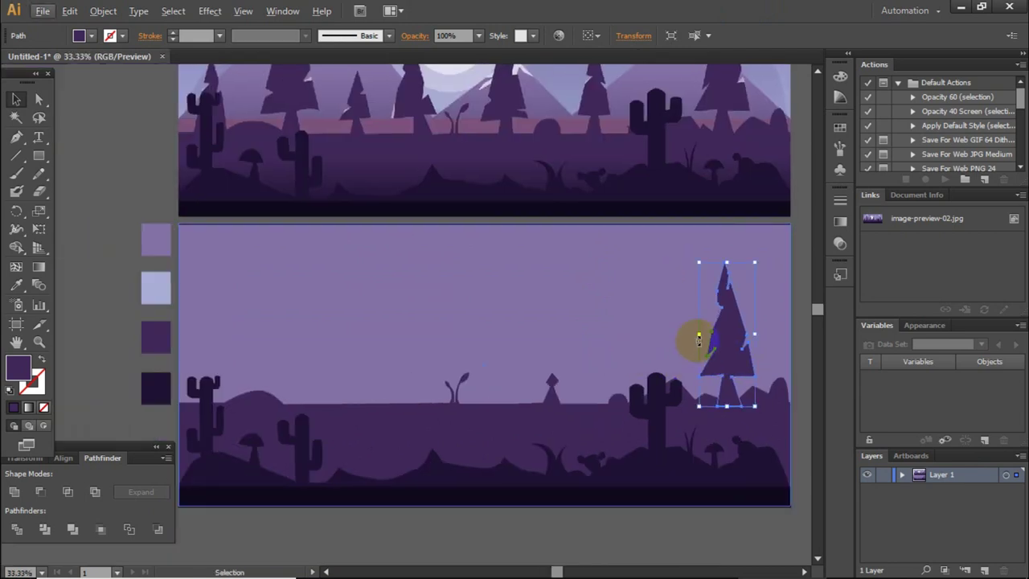
left_click_drag(728, 336, 506, 341)
mouse_move(505, 262)
left_mouse_down()
mouse_move(506, 299)
mouse_move(390, 328)
mouse_move(391, 255)
left_mouse_up()
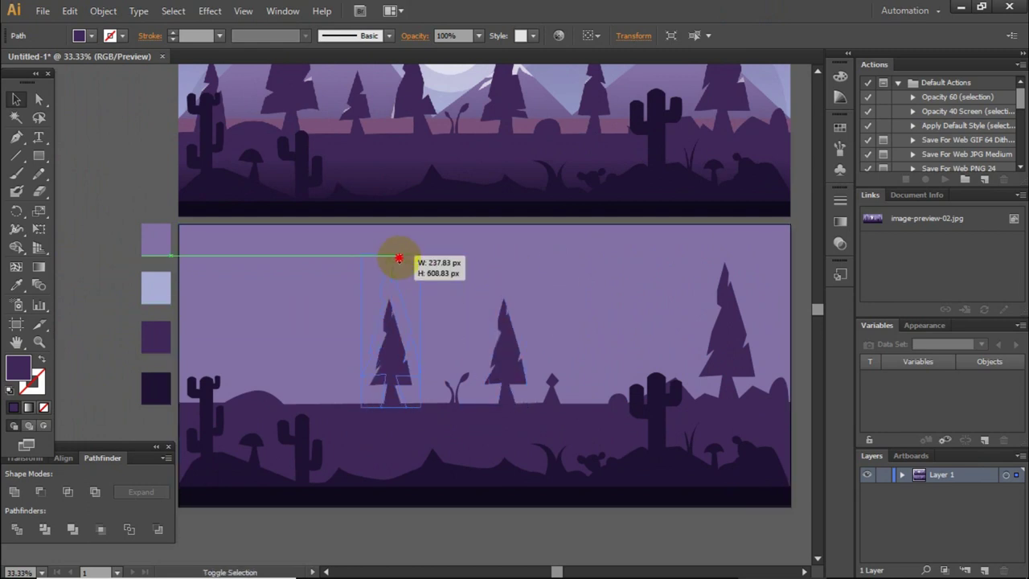
left_click_drag(391, 319, 300, 322)
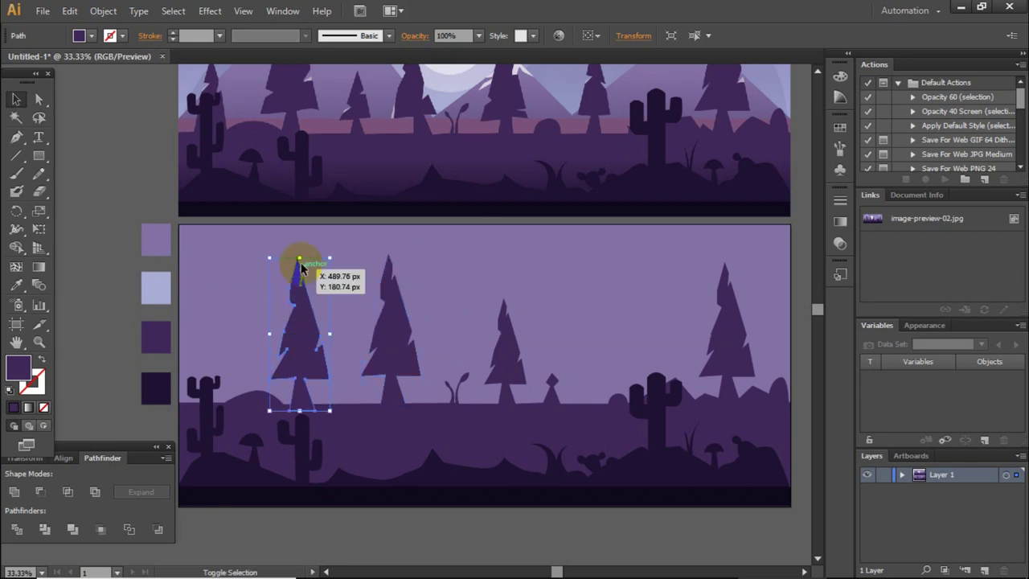
left_click_drag(298, 258, 303, 280)
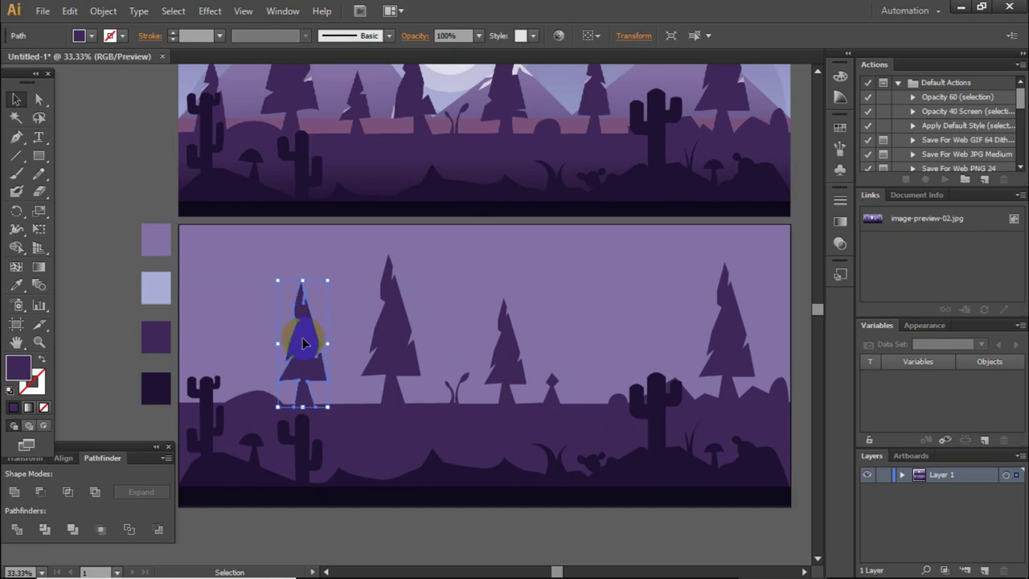
Step: Duplicate a pine to the far left and adjust its stacking with Ctrl+[ and Ctrl+]
left_click_drag(304, 343, 212, 351)
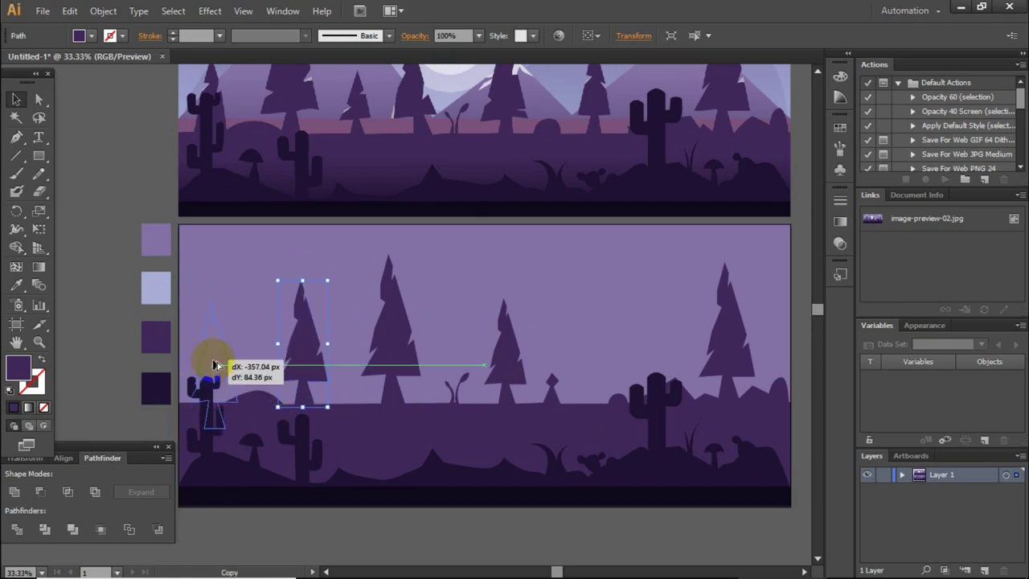
left_click_drag(212, 350, 210, 363)
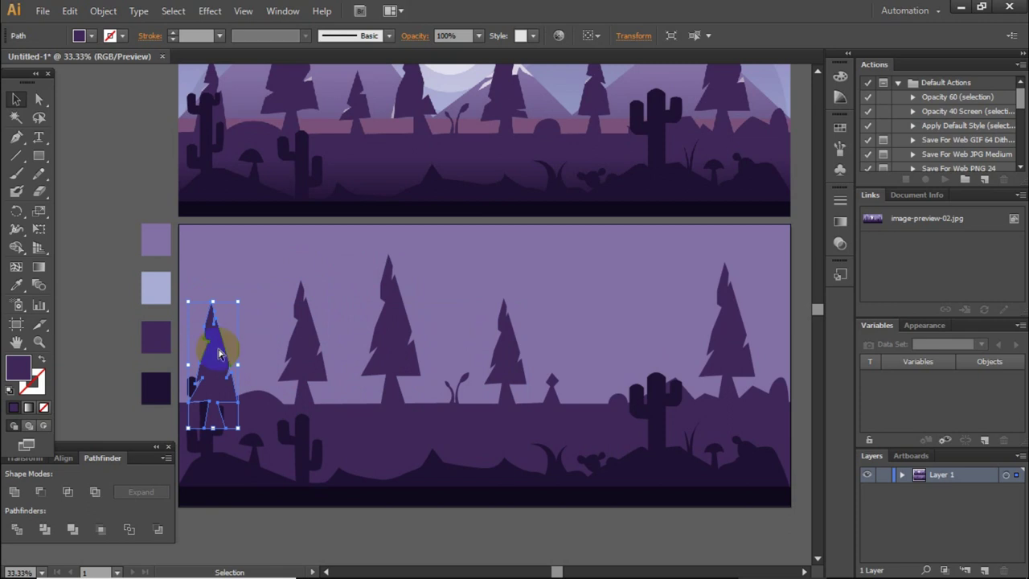
key("ctrl+bracketleft")
key("ctrl+bracketleft")
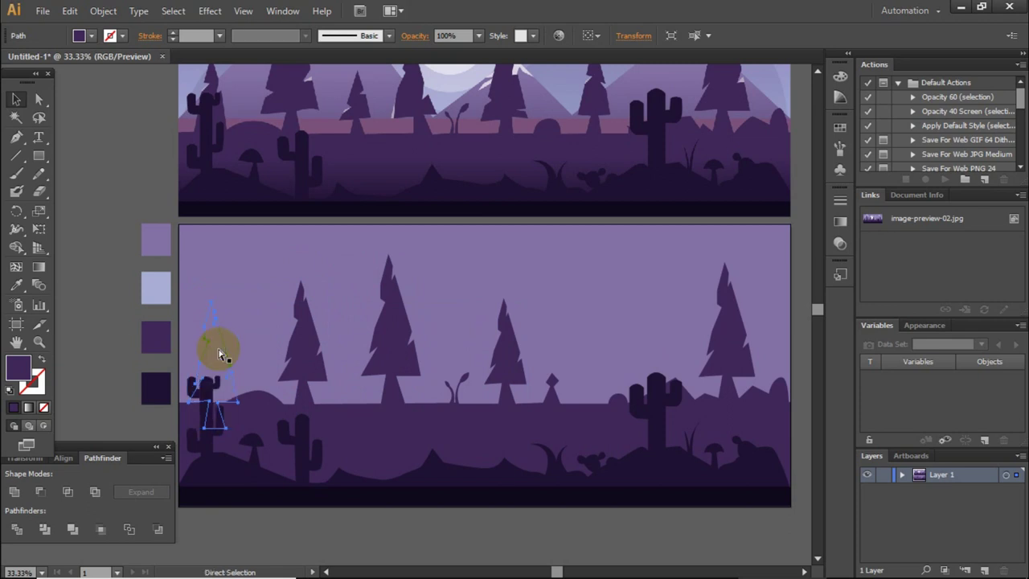
key("ctrl+bracketright")
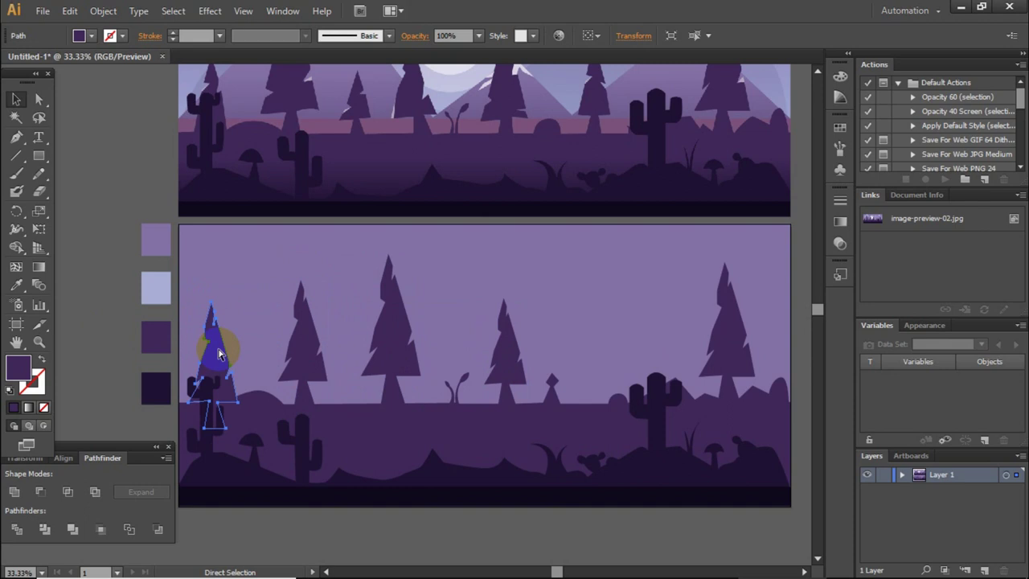
scroll(219, 354, "up", 1)
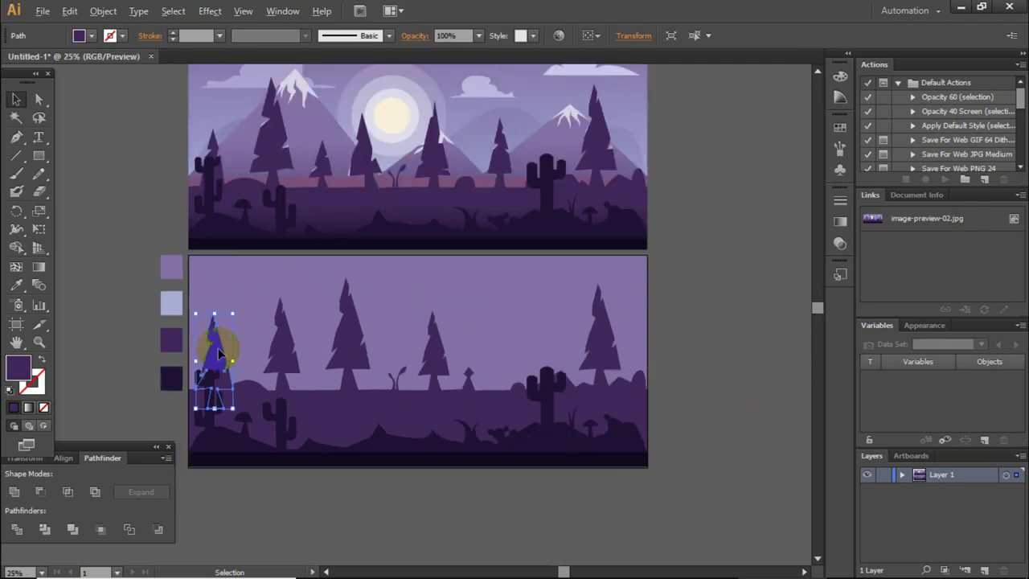
left_click(277, 479)
scroll(230, 466, "down", 2)
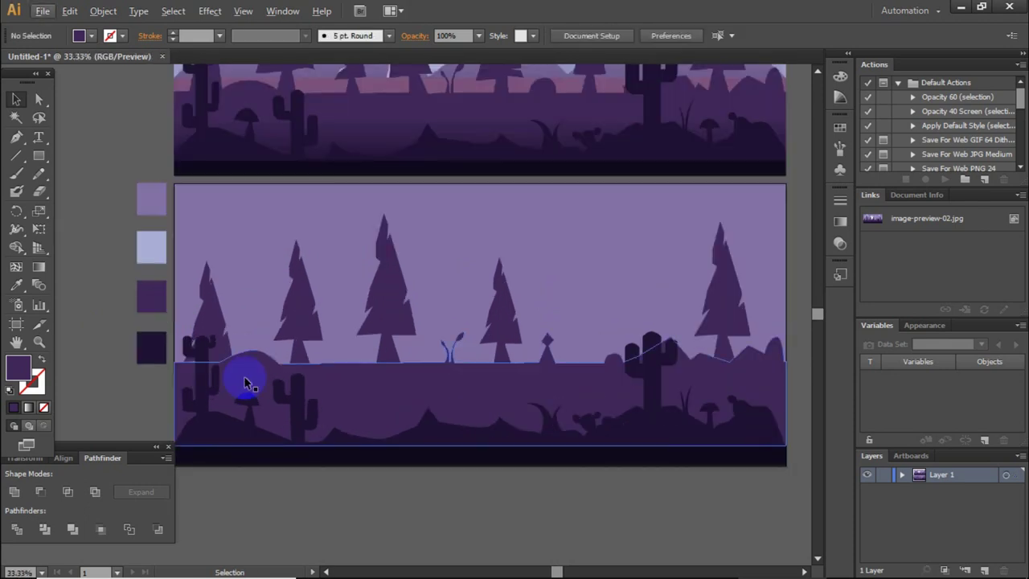
scroll(245, 383, "down", 1)
scroll(506, 356, "up", 1)
Step: Duplicate the small pine to the right and stretch the copy taller
left_click_drag(431, 331, 533, 325)
left_click_drag(517, 266, 516, 234)
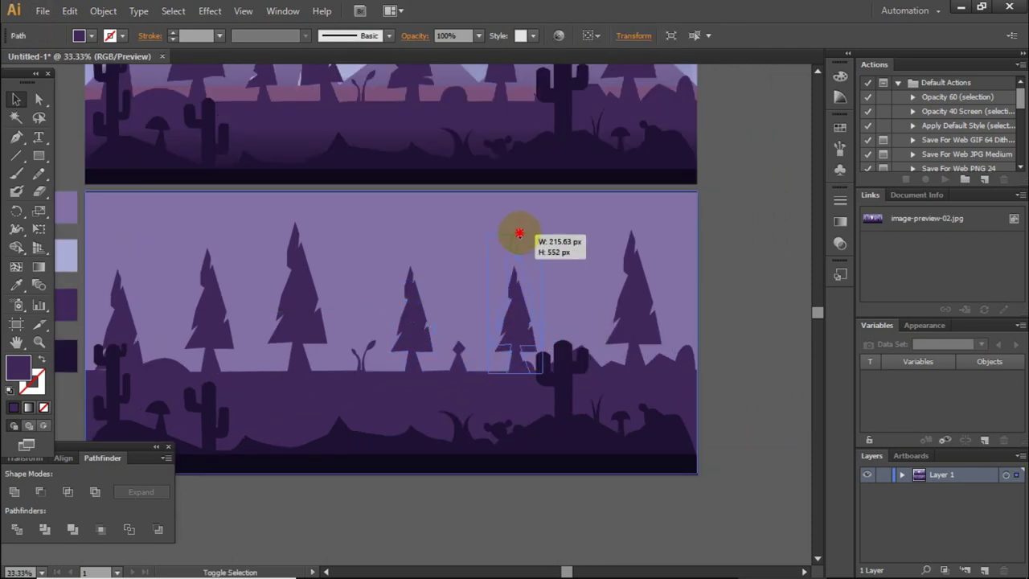
left_click(772, 379)
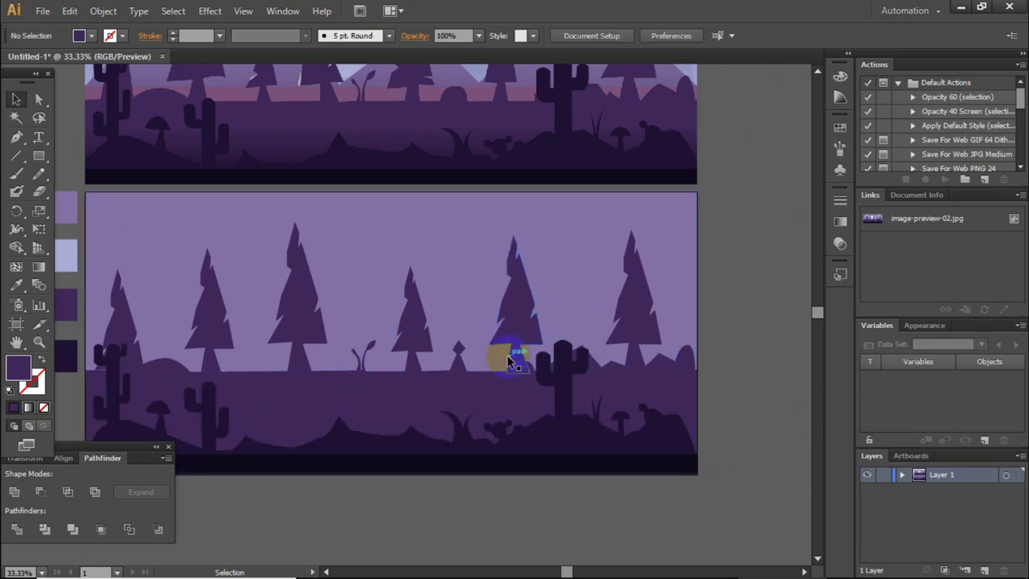
scroll(508, 359, "down", 2)
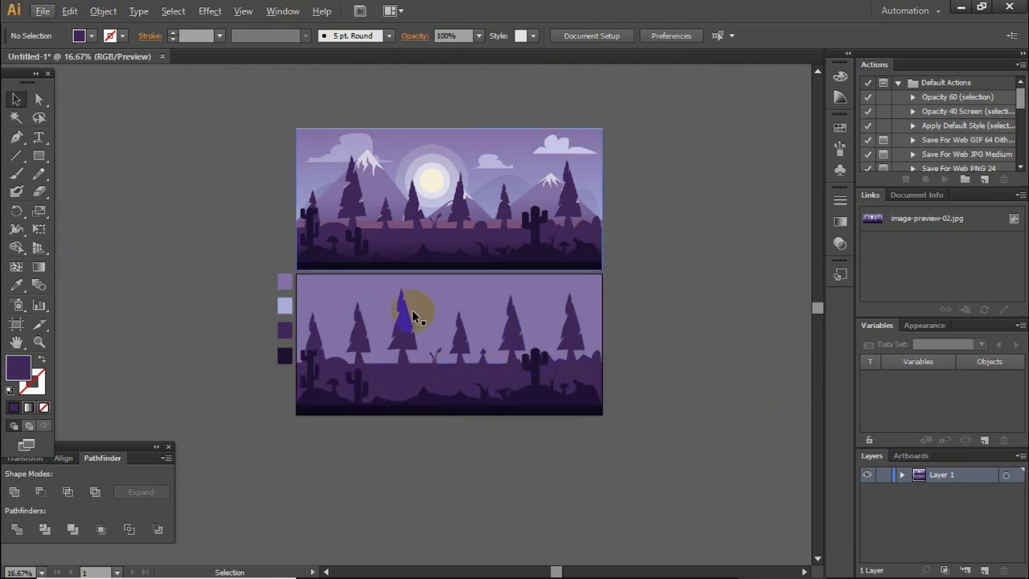
scroll(443, 319, "up", 1)
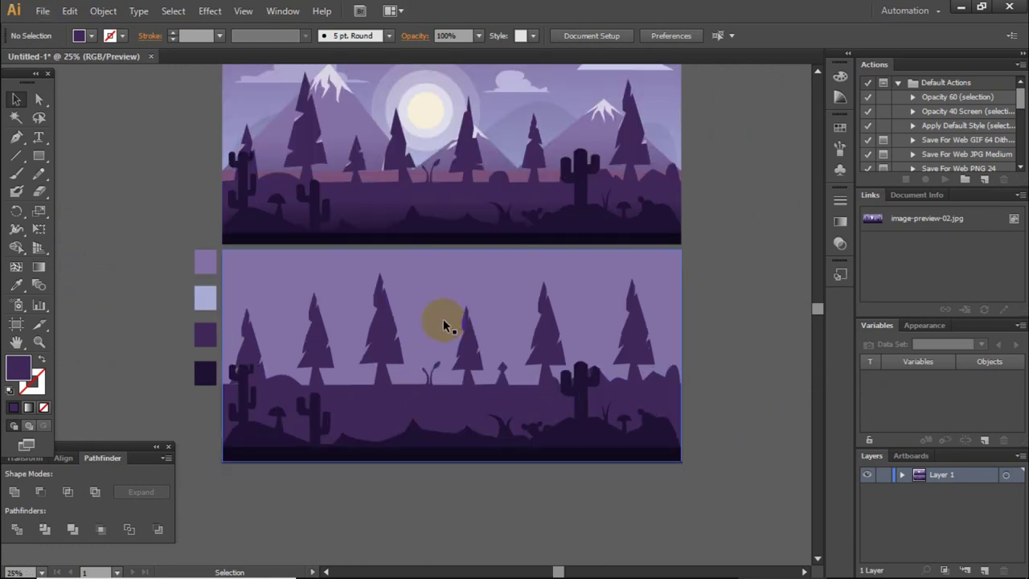
Step: Lower the small middle pine slightly and shorten it from the top
left_click(466, 338)
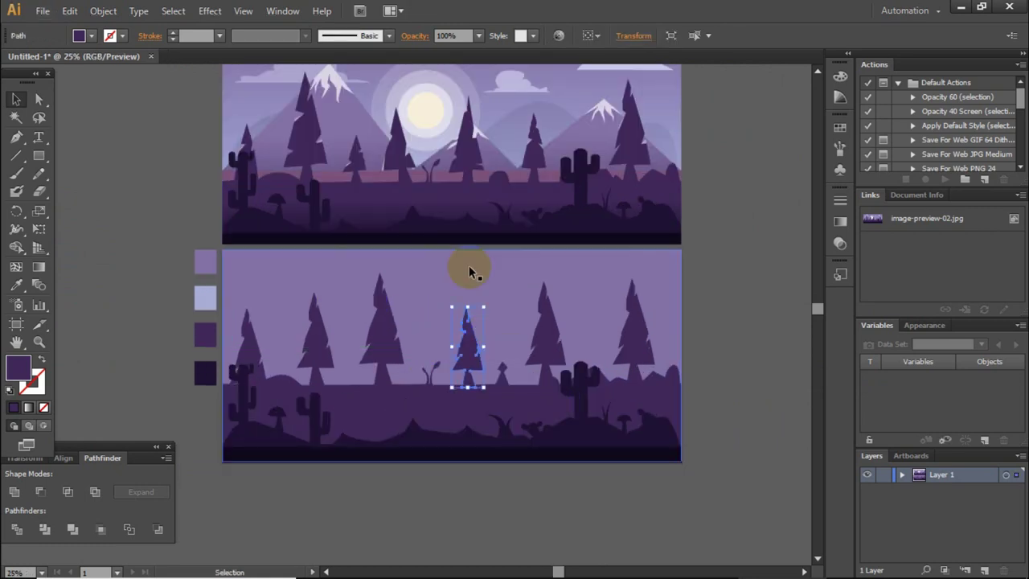
left_click_drag(458, 369, 460, 382)
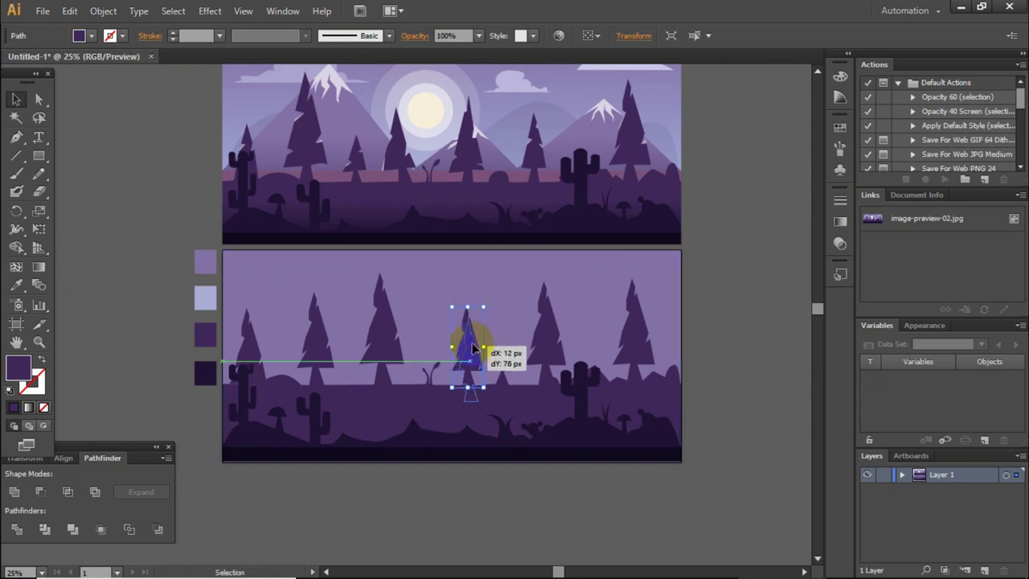
scroll(460, 382, "up", 2)
left_click_drag(483, 272, 467, 354)
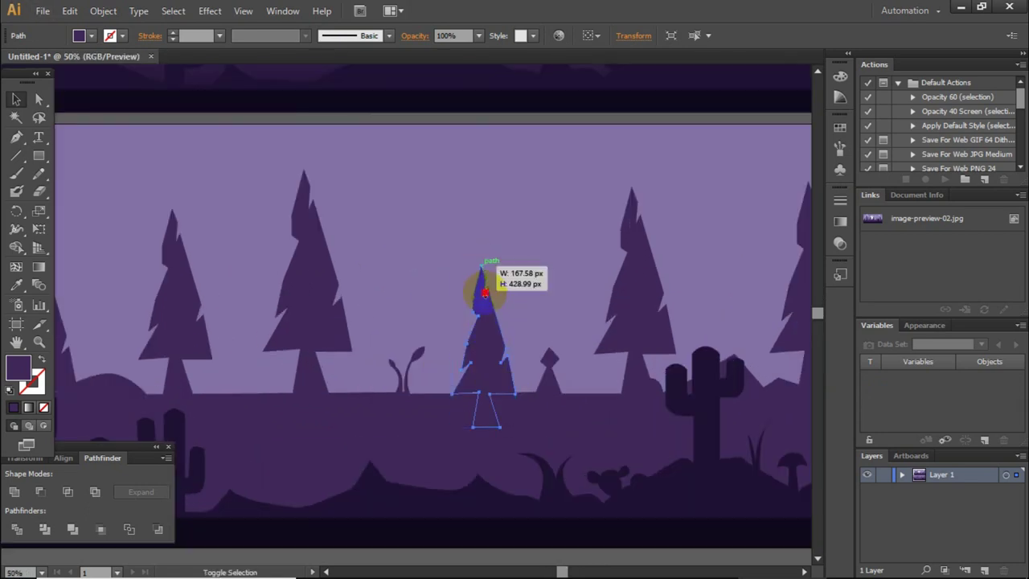
scroll(467, 354, "down", 2)
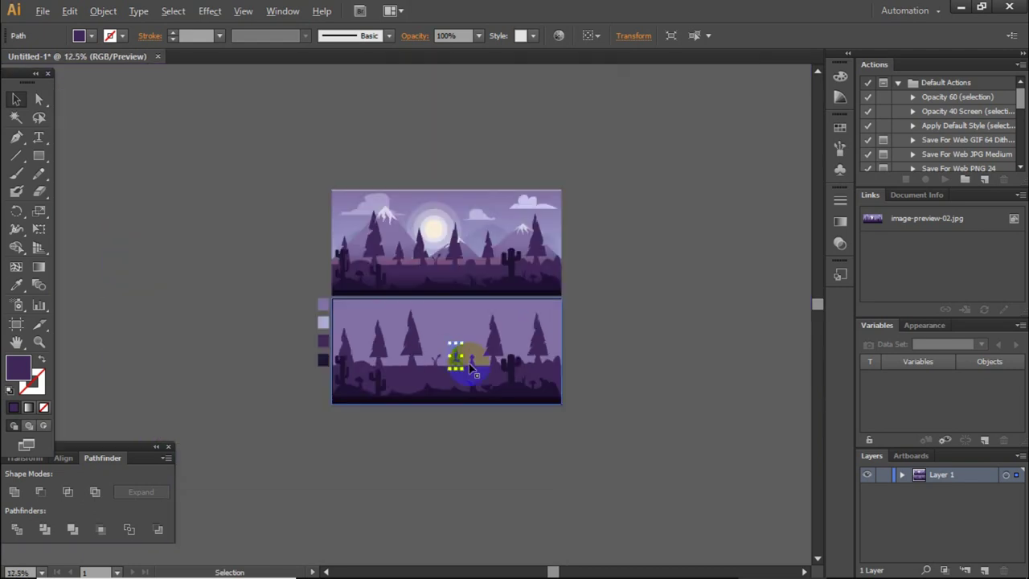
scroll(483, 269, "up", 1)
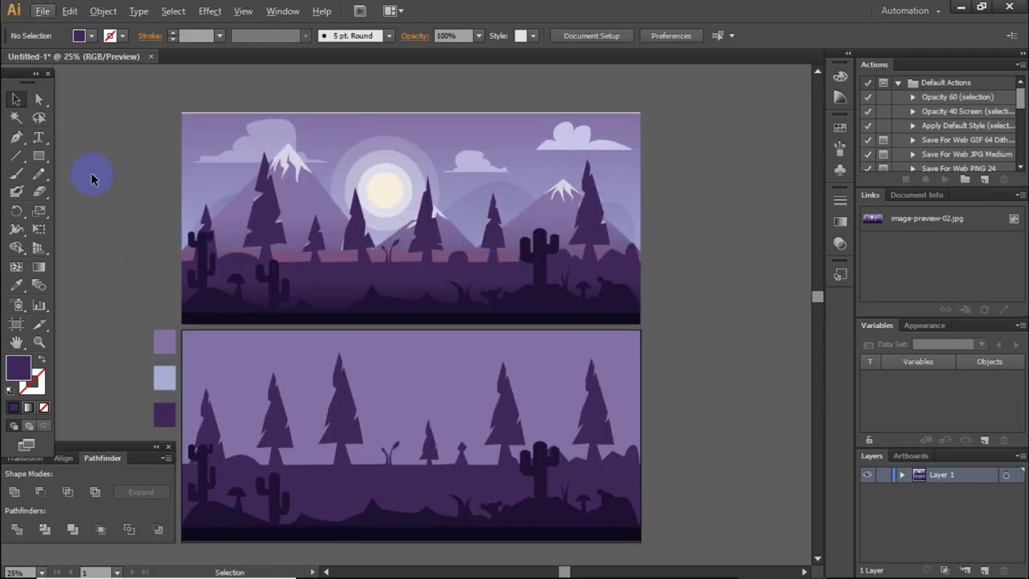
Step: Draw a white-filled circle in the sky above the pines with the Ellipse tool
left_click_drag(34, 155, 130, 190)
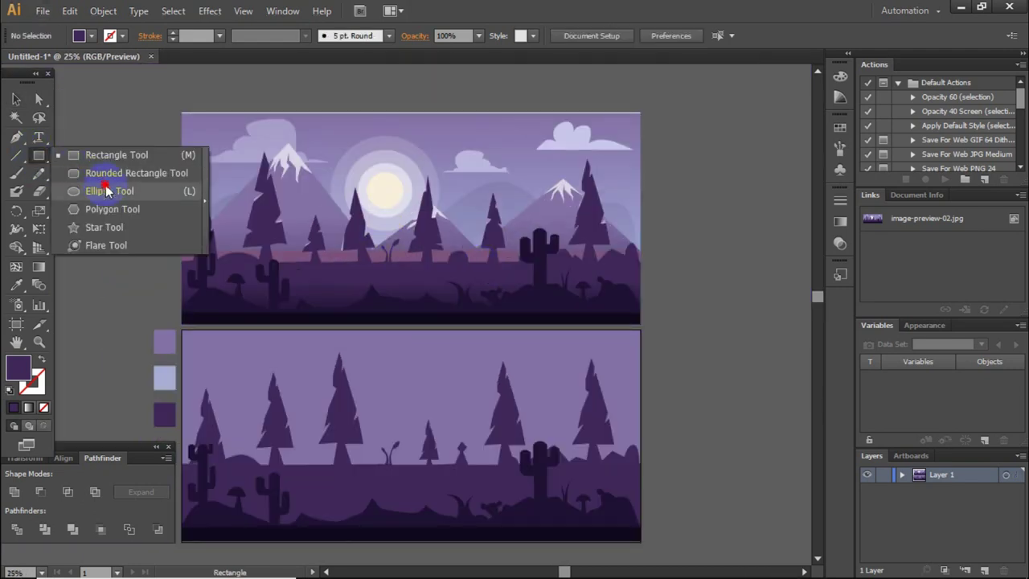
scroll(386, 201, "down", 3)
scroll(402, 230, "up", 2)
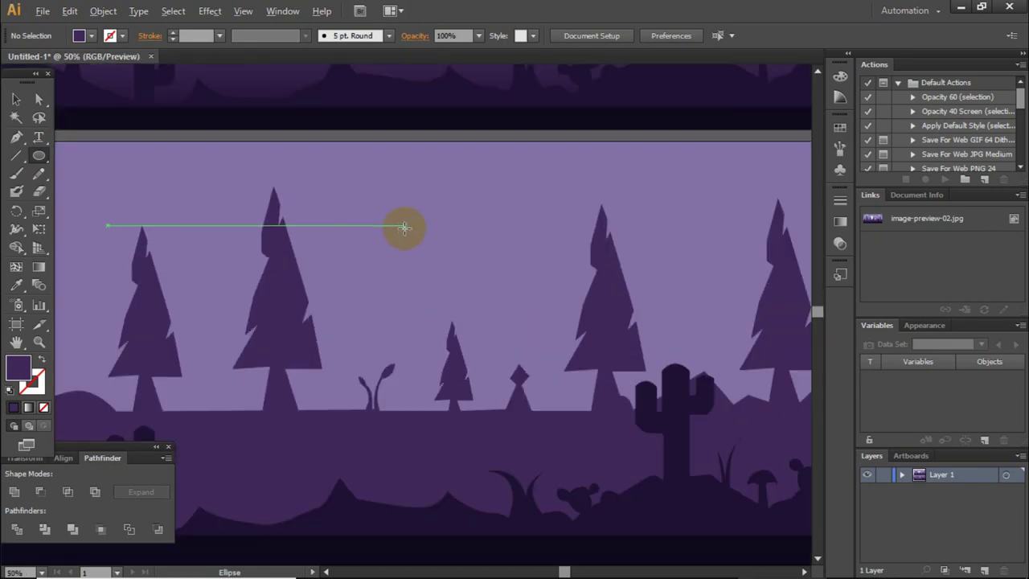
scroll(402, 230, "up", 2)
mouse_move(418, 247)
left_mouse_down()
mouse_move(447, 294)
mouse_move(317, 187)
left_mouse_up()
scroll(448, 294, "down", 2)
double_click(11, 376)
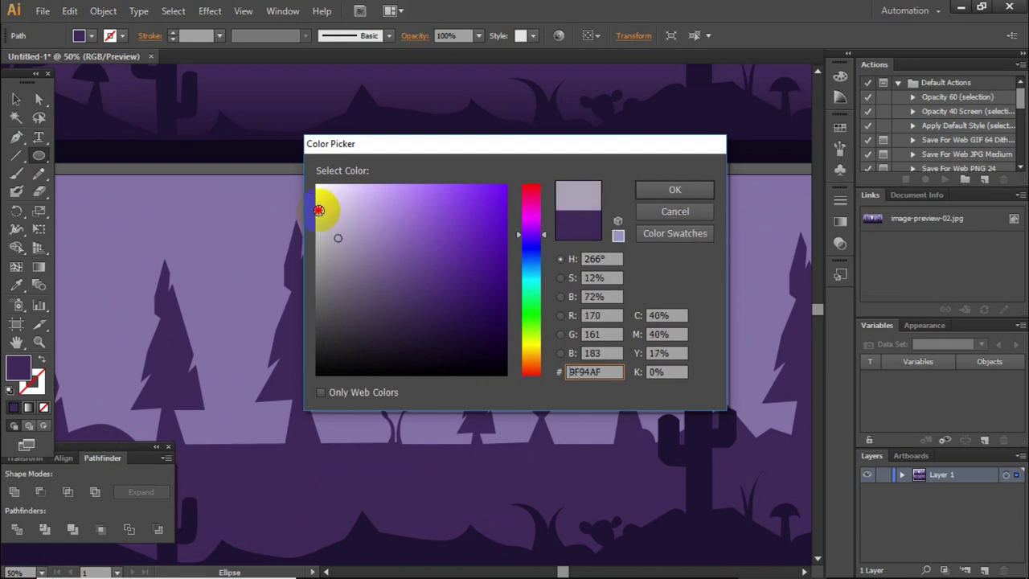
left_click(666, 190)
left_click(16, 98)
left_click(436, 266)
scroll(382, 307, "up", 1)
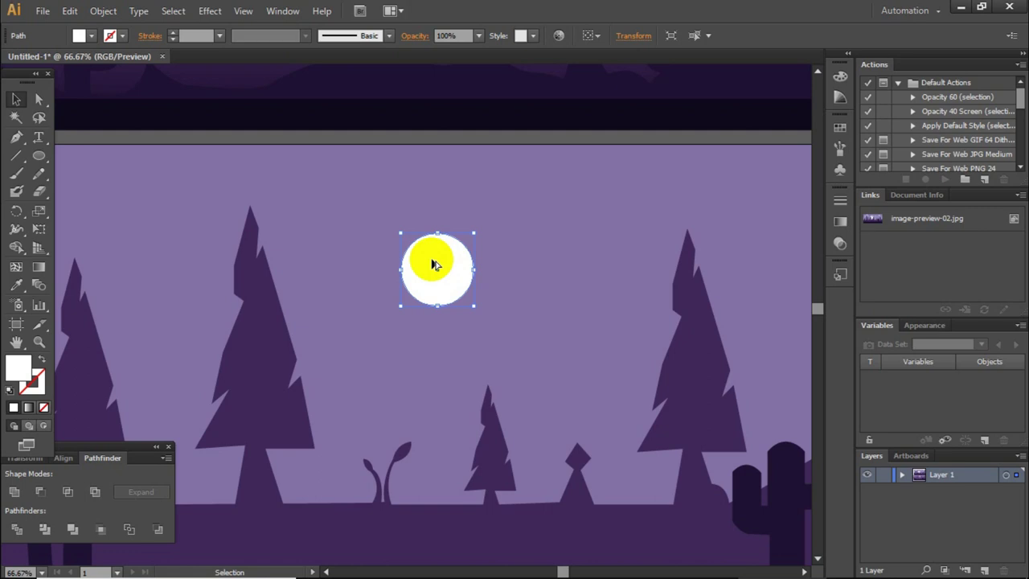
Step: Duplicate the moon into a larger circle behind it at 60% opacity
left_click_drag(434, 261, 437, 241)
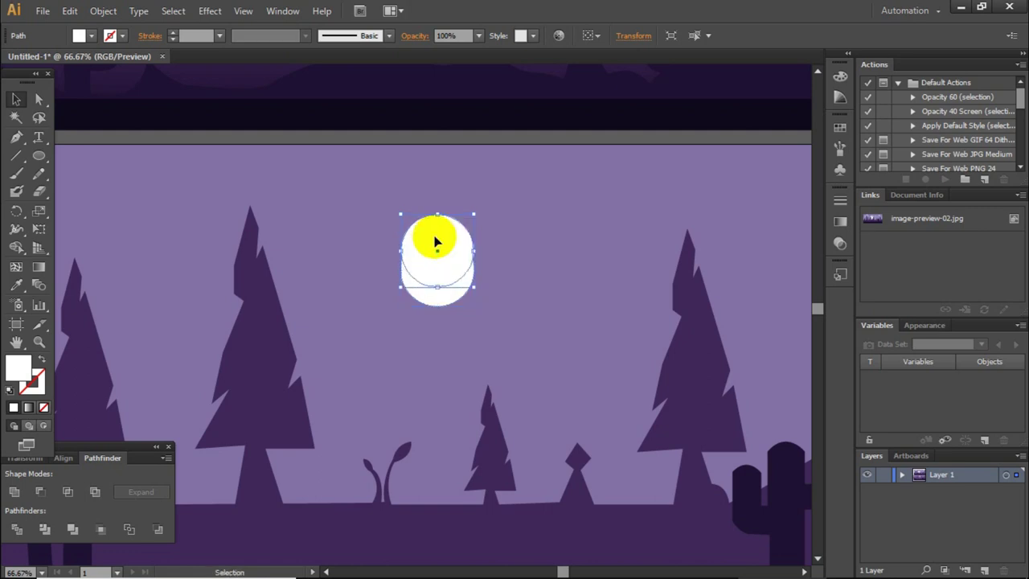
mouse_move(430, 281)
left_mouse_down()
mouse_move(439, 347)
mouse_move(439, 289)
left_mouse_up()
right_click(440, 288)
mouse_move(514, 504)
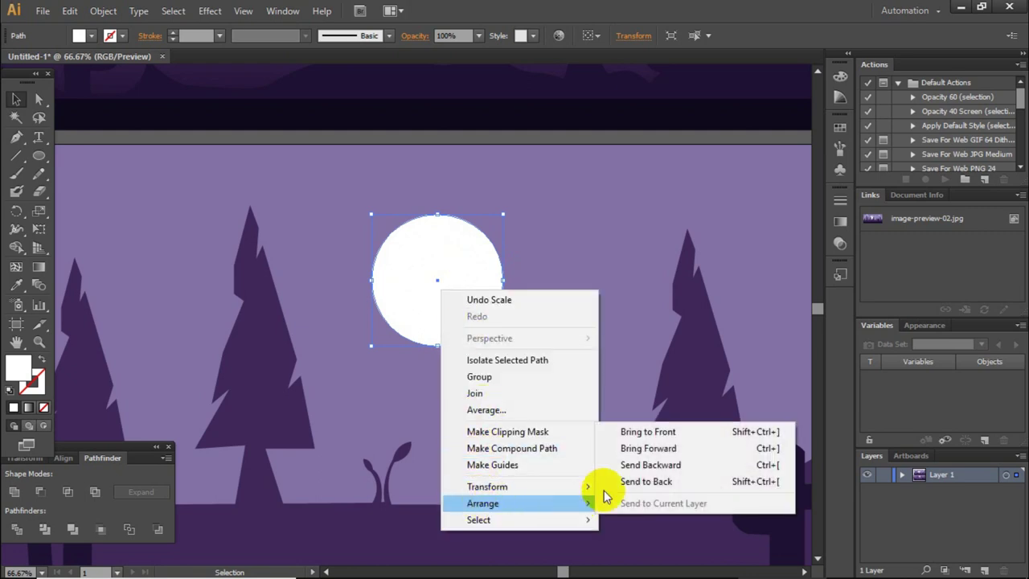
left_click(648, 470)
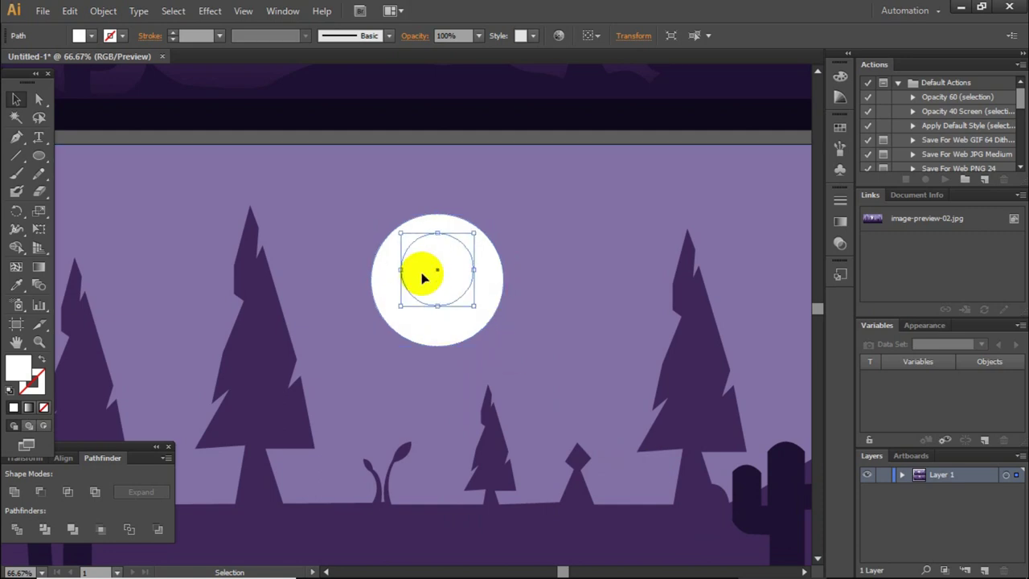
left_click(405, 324)
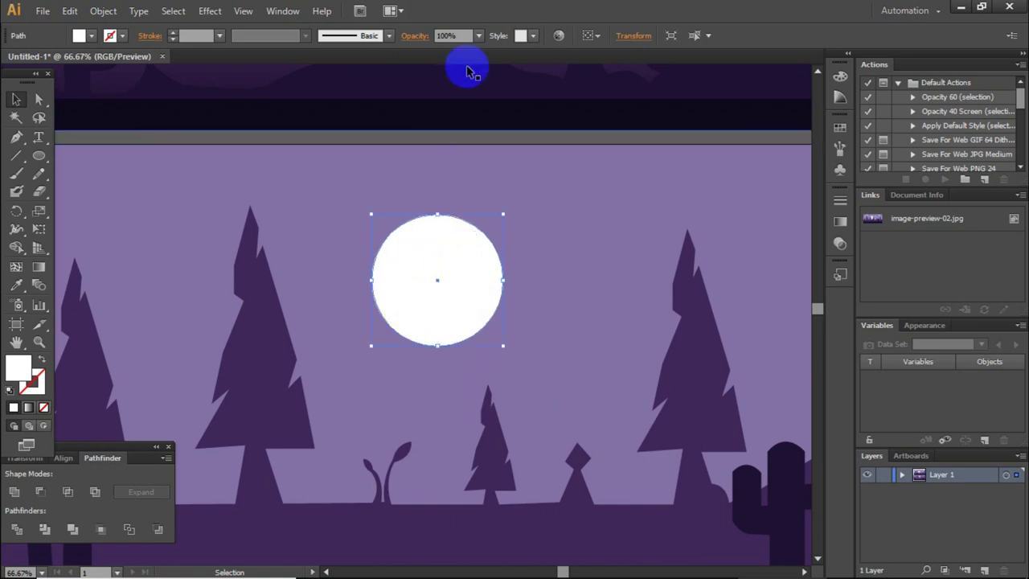
left_click(479, 35)
left_click(506, 157)
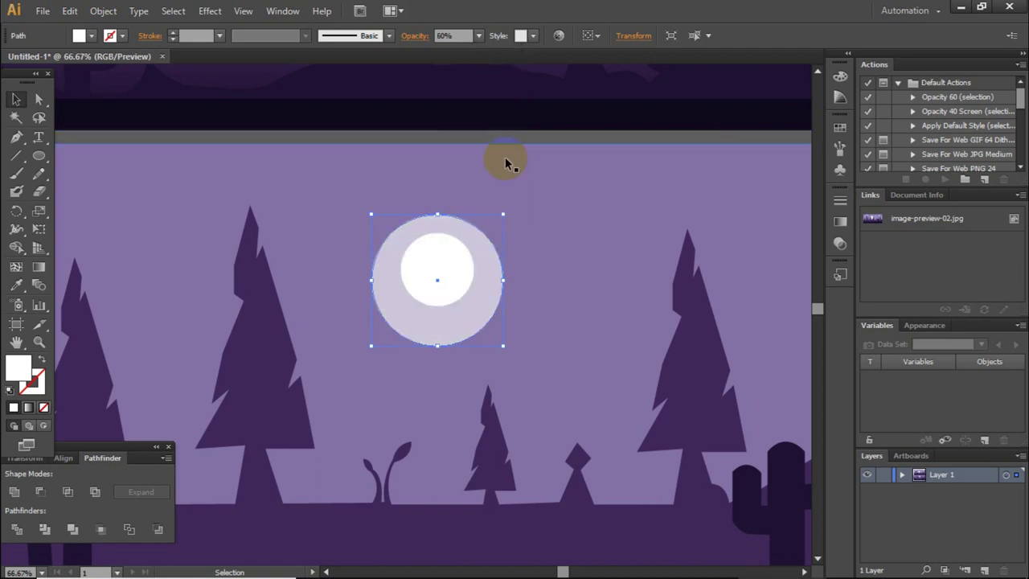
Step: Centre the white moon on the 60% glow circle using Align
left_click(485, 294)
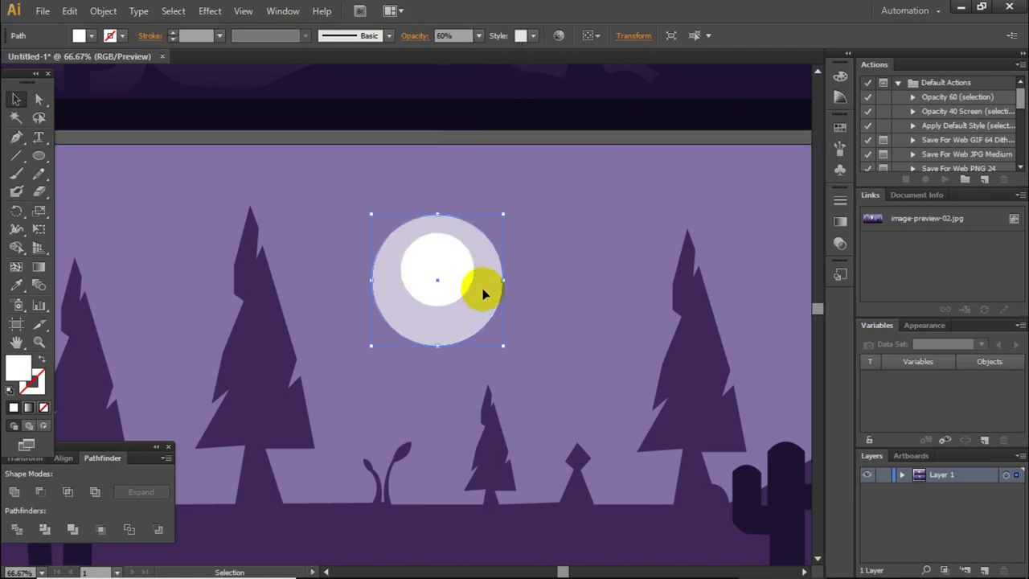
left_click(462, 278, "shift")
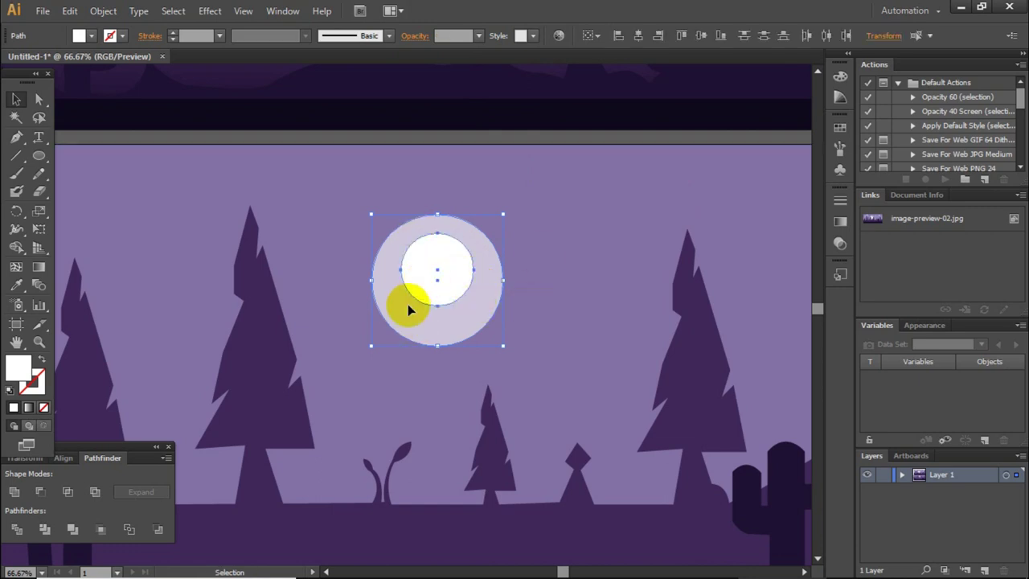
left_click(604, 283)
left_click(488, 264)
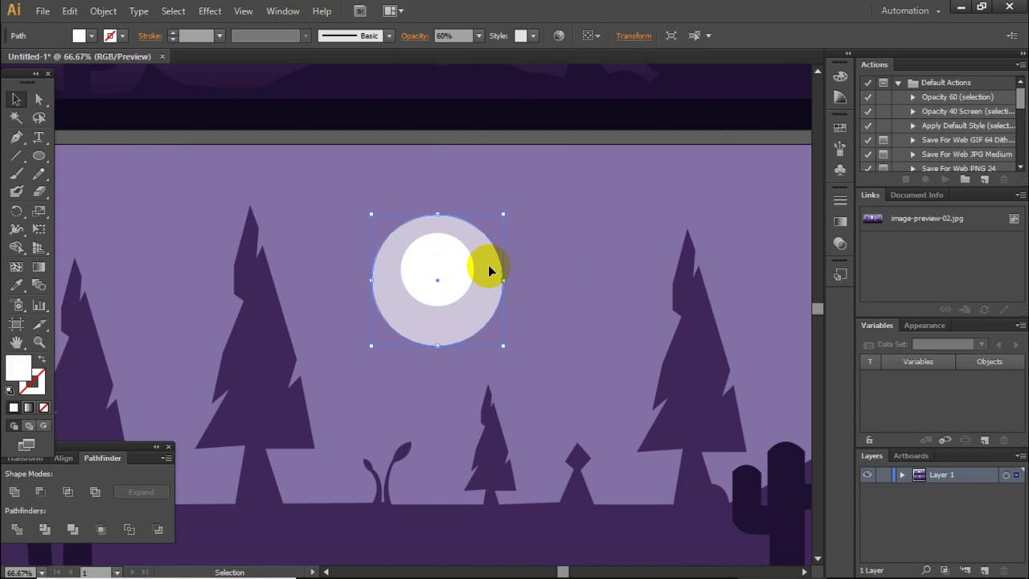
left_click(427, 259, "shift")
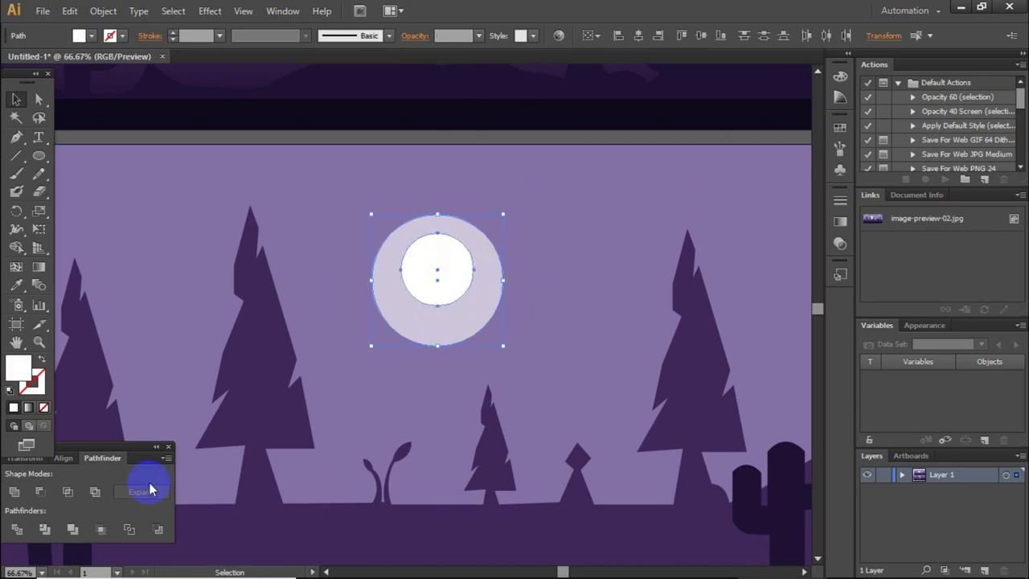
left_click(64, 459)
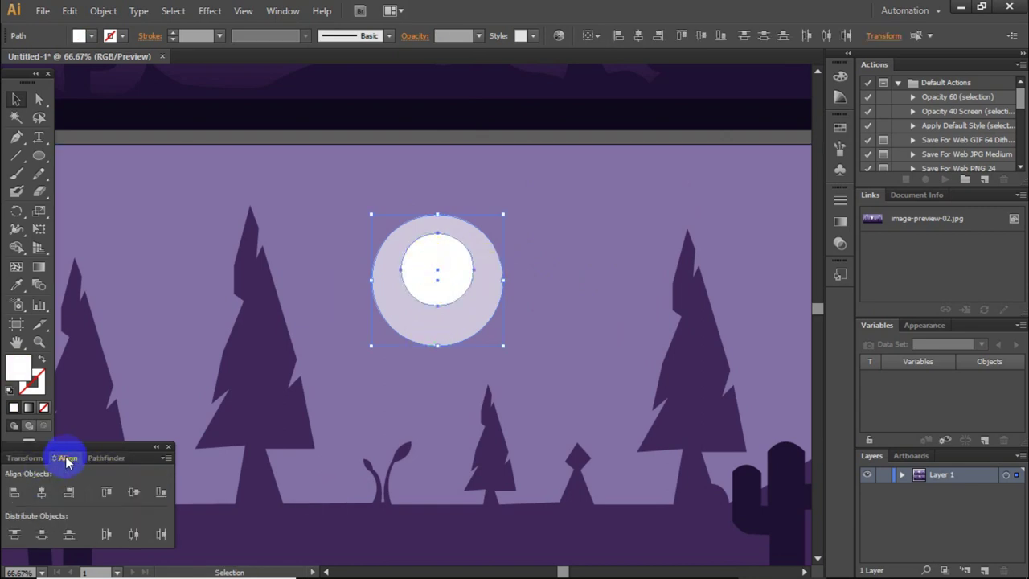
left_click(134, 495)
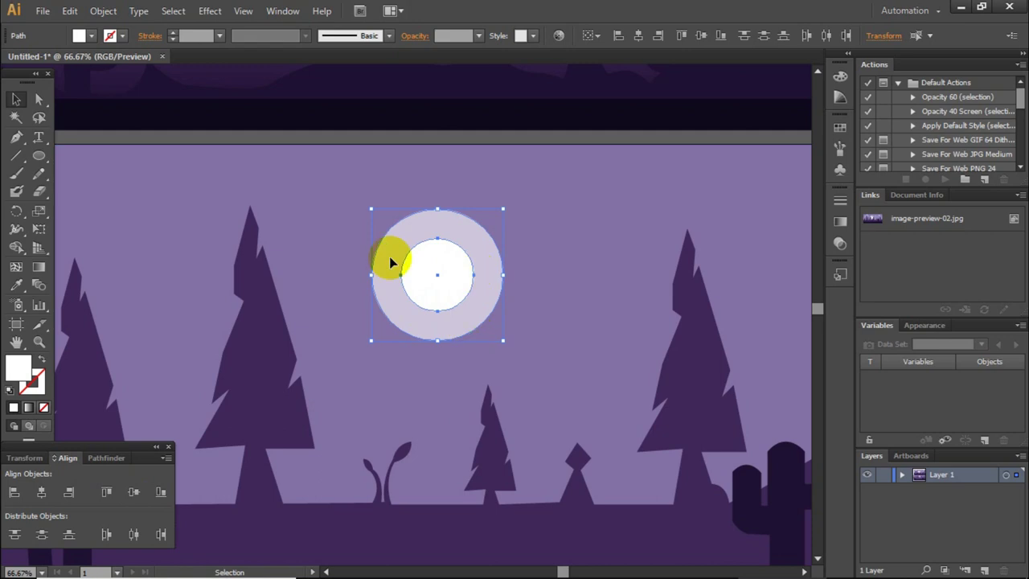
Step: Copy the glow circle and enlarge it into a wider outer ring around the moon
left_click(485, 127)
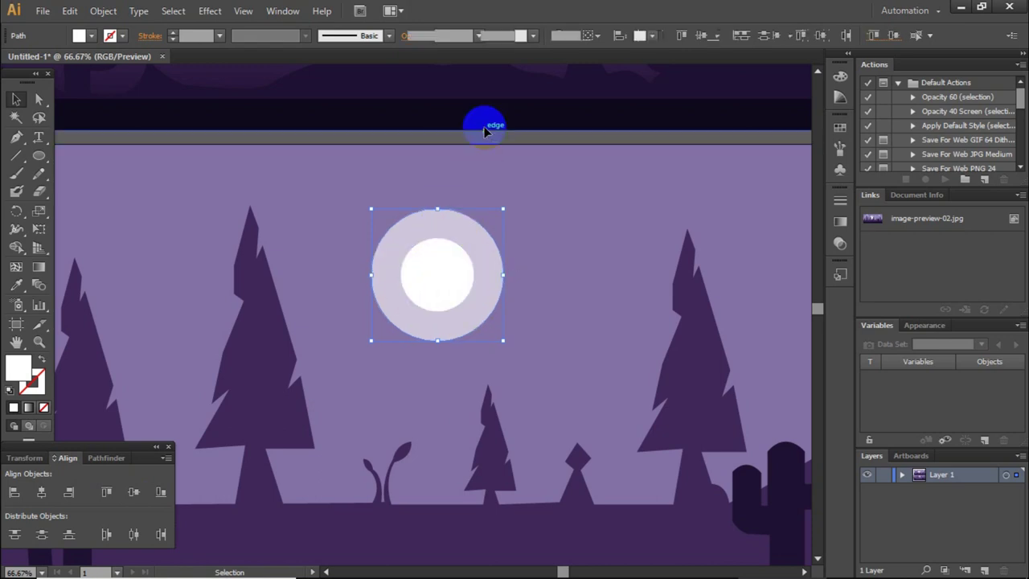
left_click(484, 228)
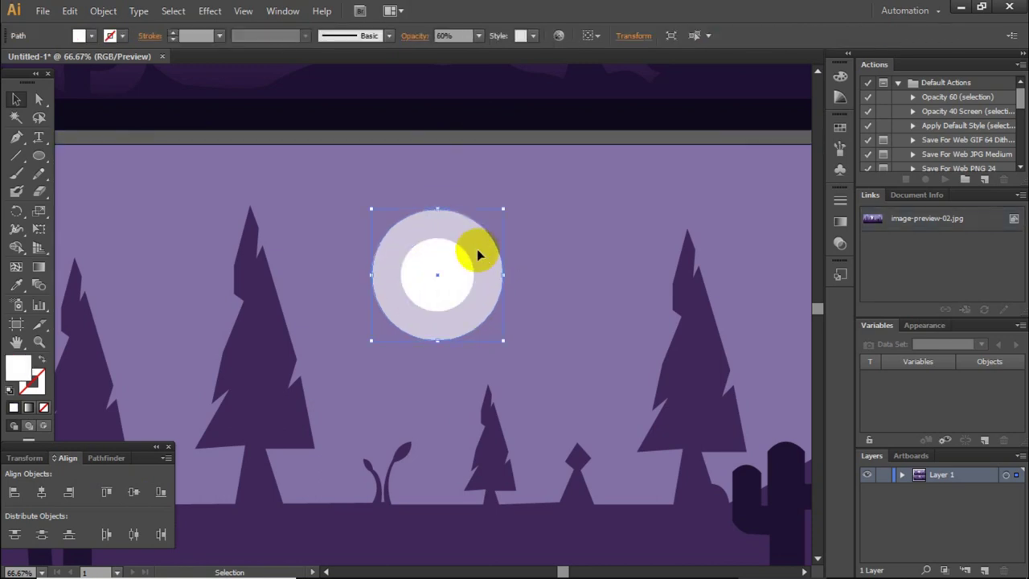
left_click_drag(478, 255, 505, 225)
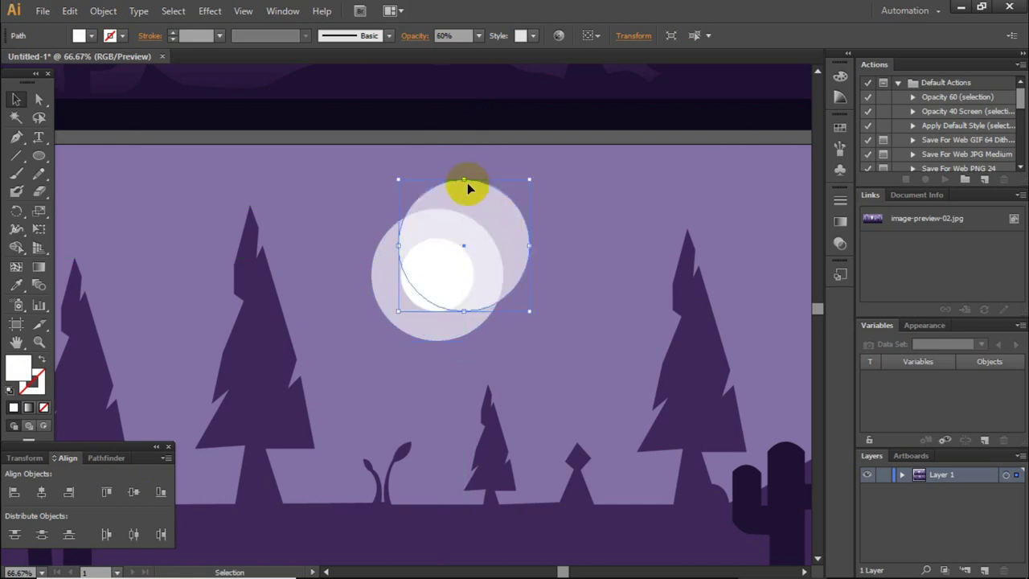
mouse_move(462, 179)
left_mouse_down()
mouse_move(463, 128)
mouse_move(437, 234)
left_mouse_up()
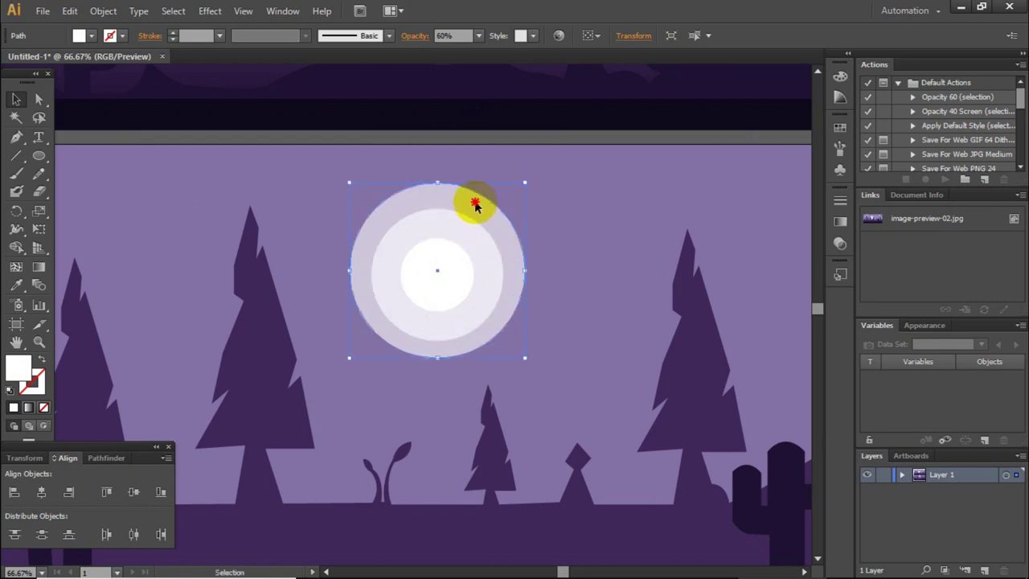
mouse_move(437, 183)
left_mouse_down()
mouse_move(437, 167)
mouse_move(436, 178)
left_mouse_up()
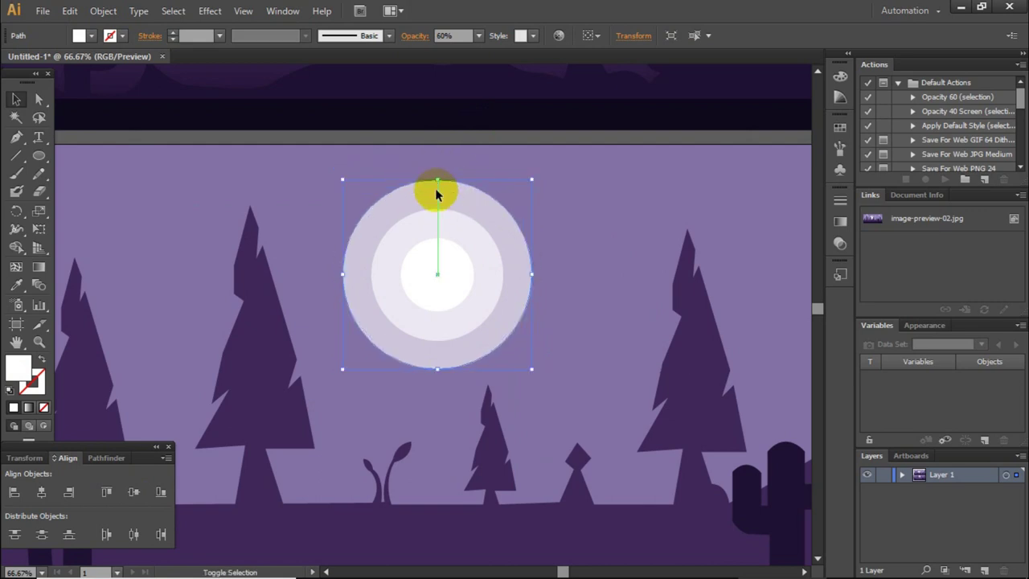
left_click(488, 226)
left_click(492, 204)
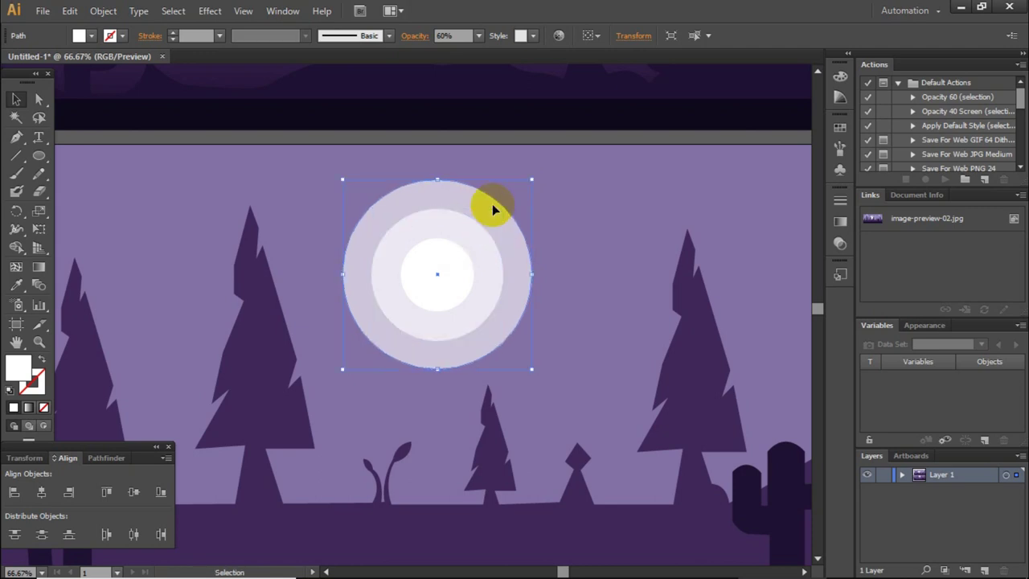
left_click(481, 226, "shift")
left_click(443, 255, "shift")
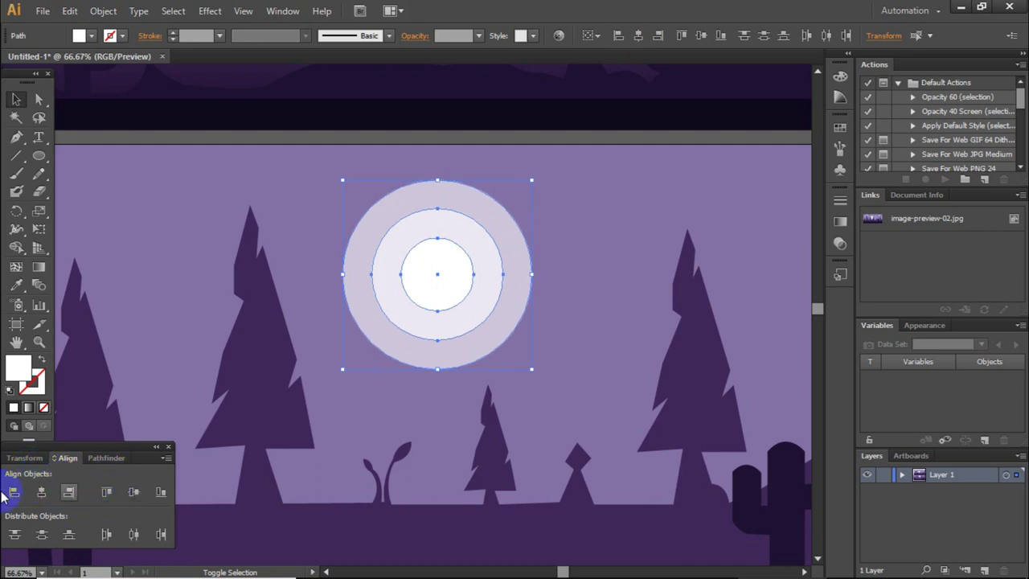
Step: Set the outer moon ring's opacity to 30%
left_click(574, 276)
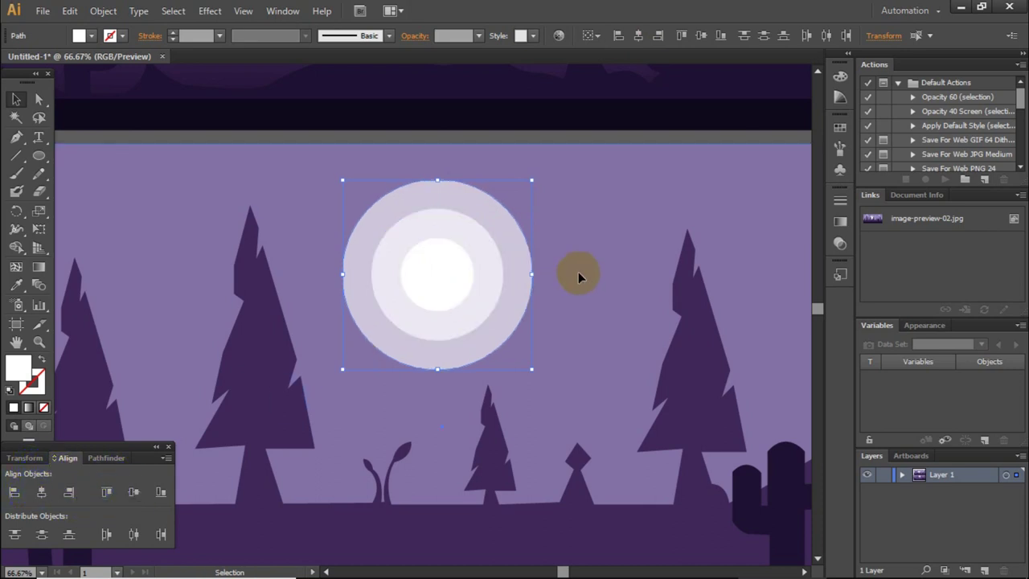
left_click(526, 280)
left_click(477, 37)
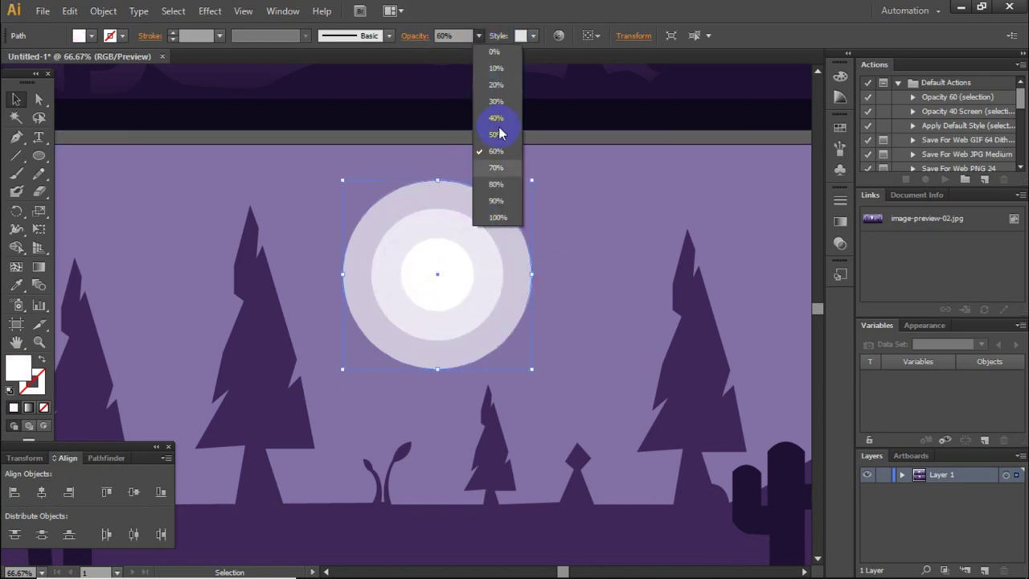
left_click(499, 103)
left_click(495, 136)
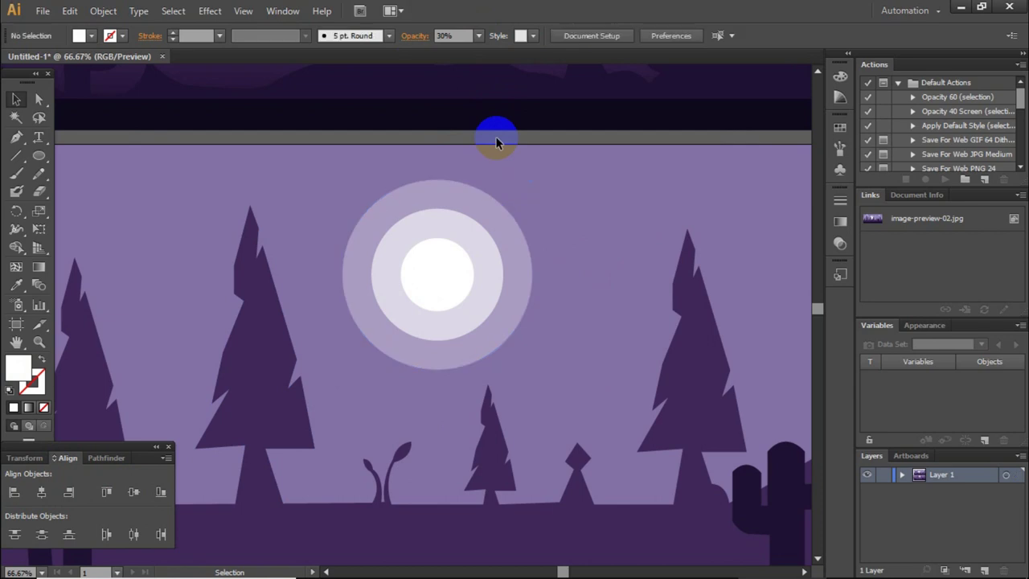
left_click(525, 260)
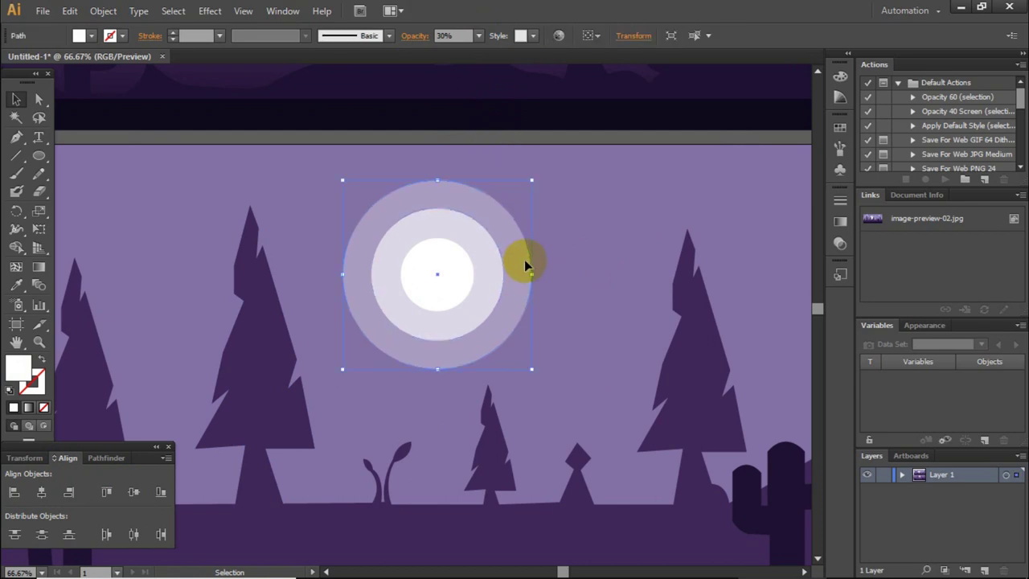
Step: Add a bigger outermost ring behind the others at 10% opacity
left_click_drag(529, 263, 474, 330)
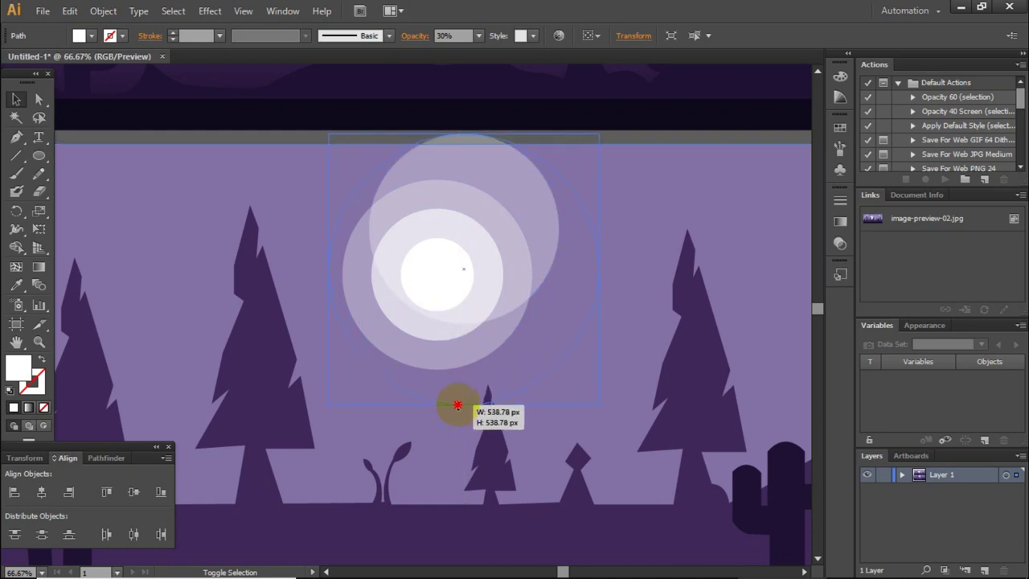
left_click_drag(474, 330, 463, 404)
left_click_drag(539, 337, 512, 338)
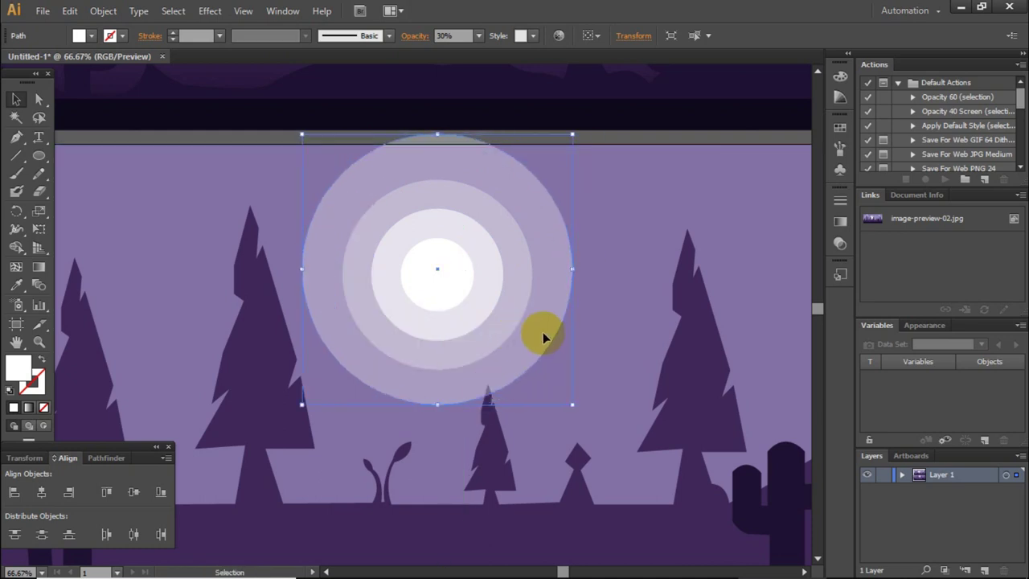
left_click(457, 129)
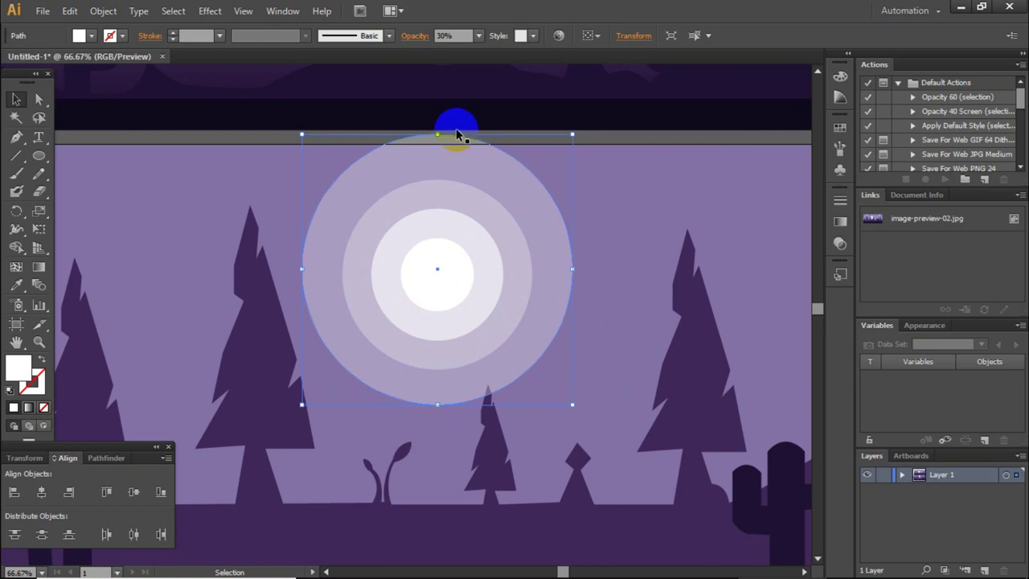
right_click(551, 216)
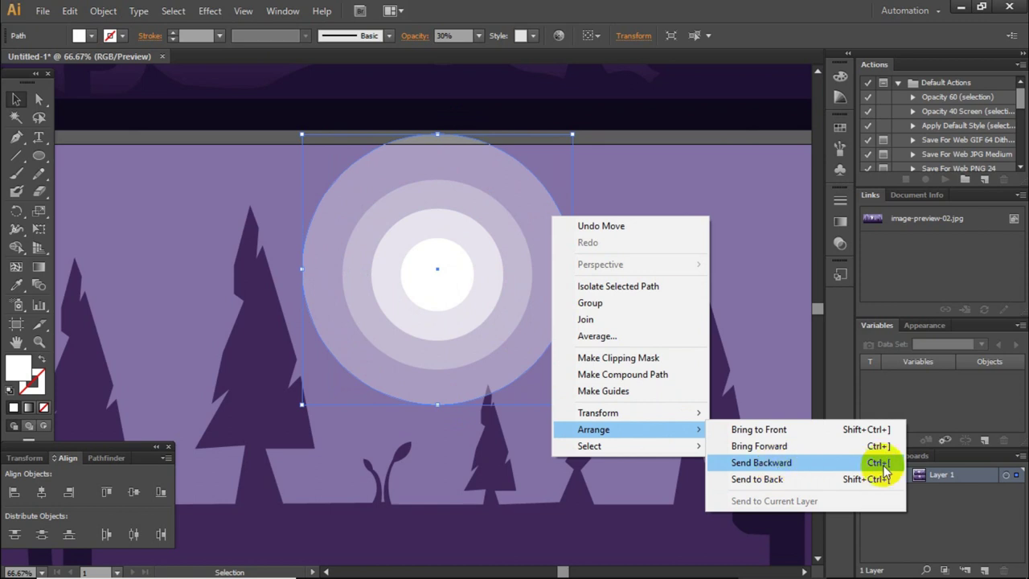
left_click(883, 470)
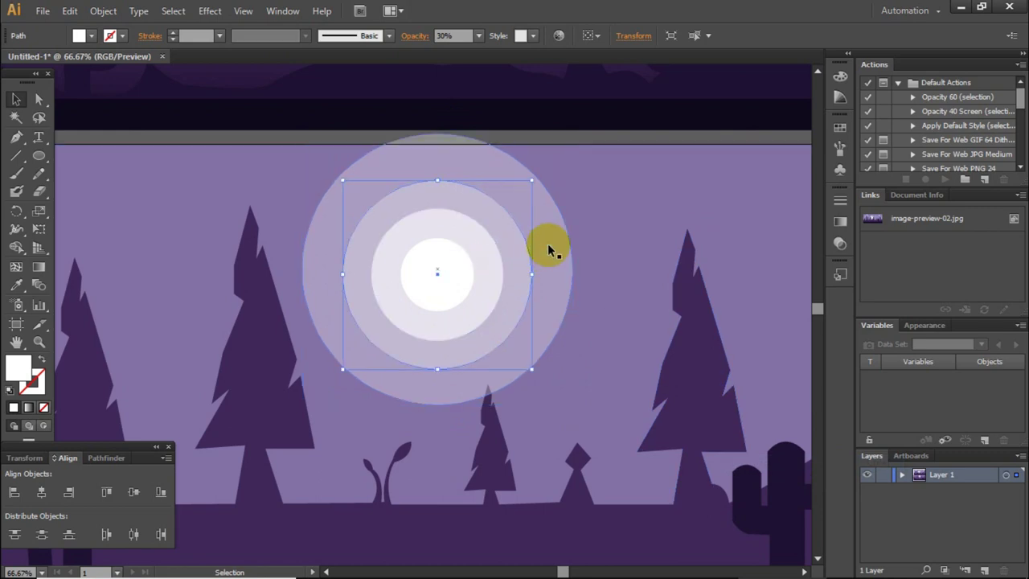
left_click(479, 36)
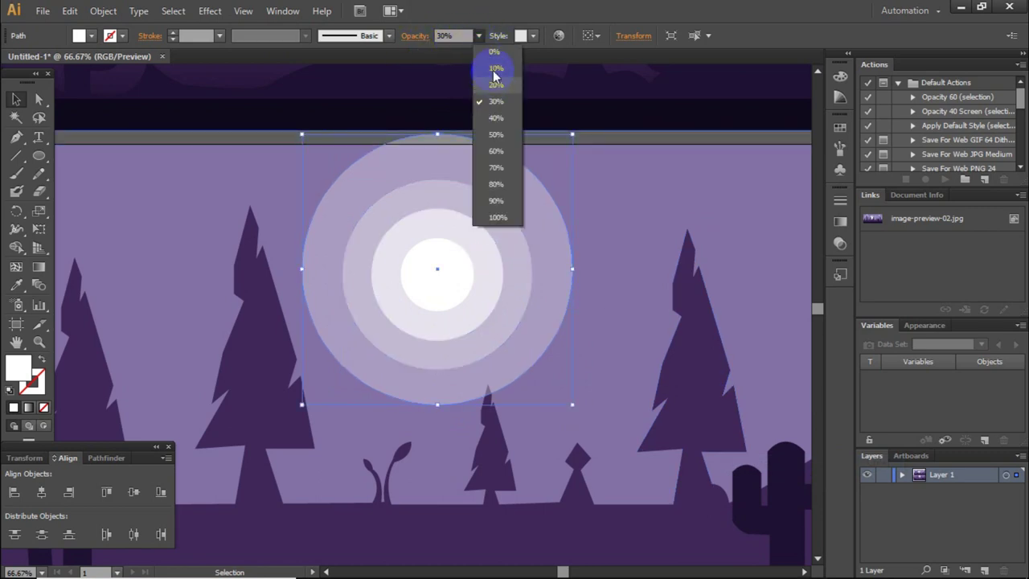
left_click(494, 68)
Step: Lower the inner rings' opacities and select all the moon circles
left_click(489, 269)
left_click(478, 36)
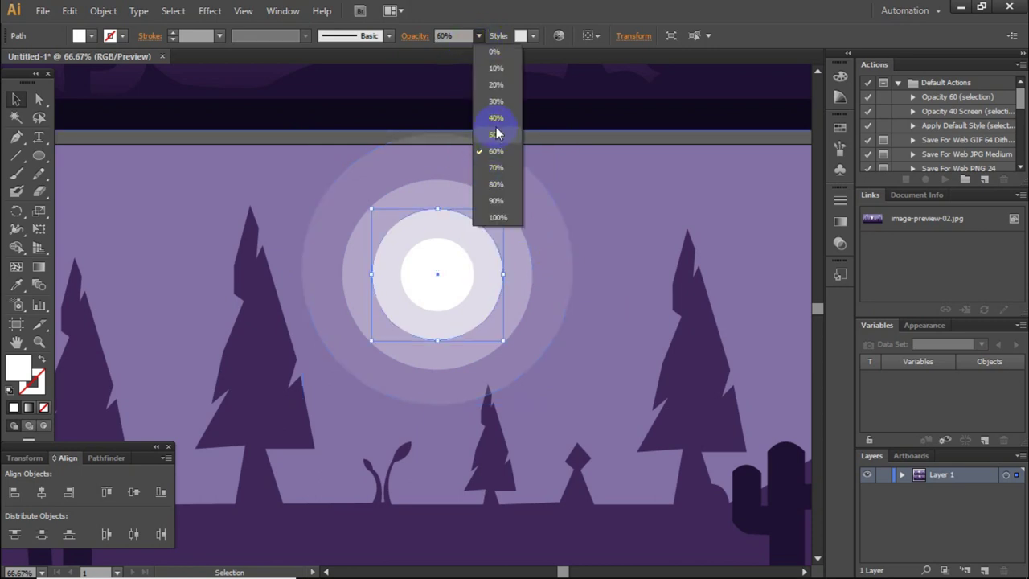
left_click(495, 118)
left_click(508, 262)
left_click(478, 36)
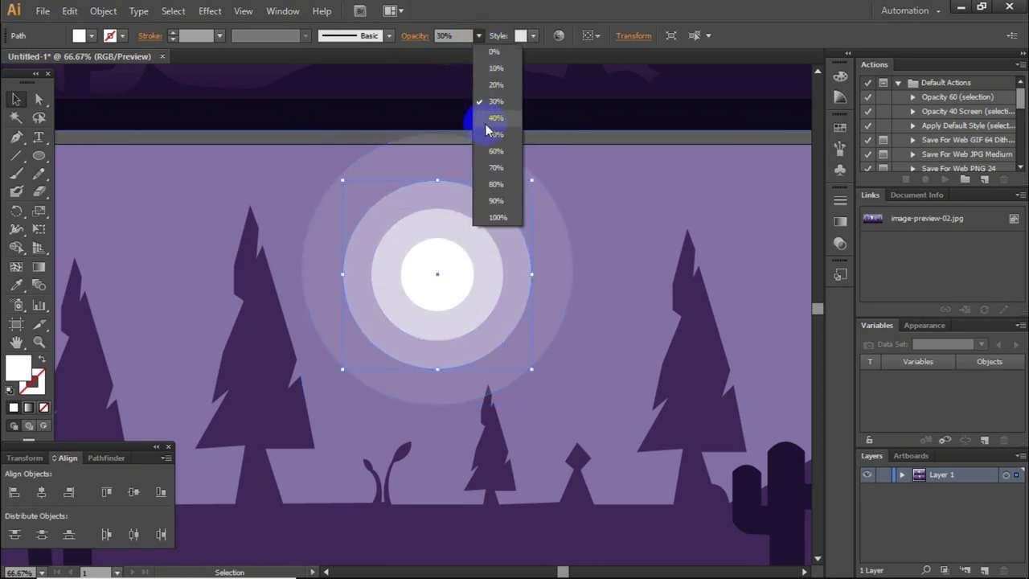
left_click(573, 193)
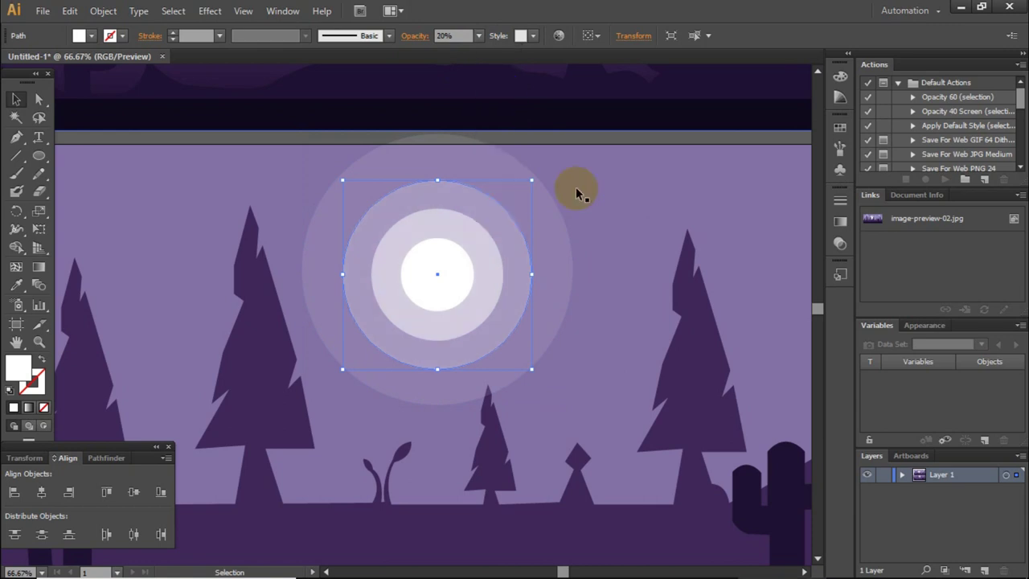
left_click(537, 288)
left_click(490, 271, "shift")
left_click(433, 274, "shift")
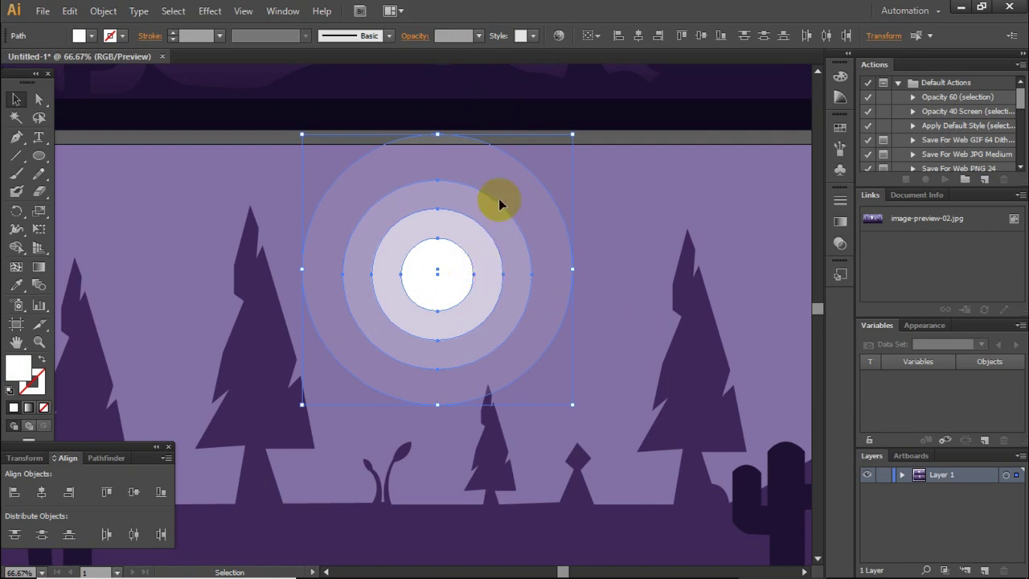
Step: Group the moon circles, undo an accidental move, then ungroup them again
right_click(474, 211)
mouse_move(523, 391)
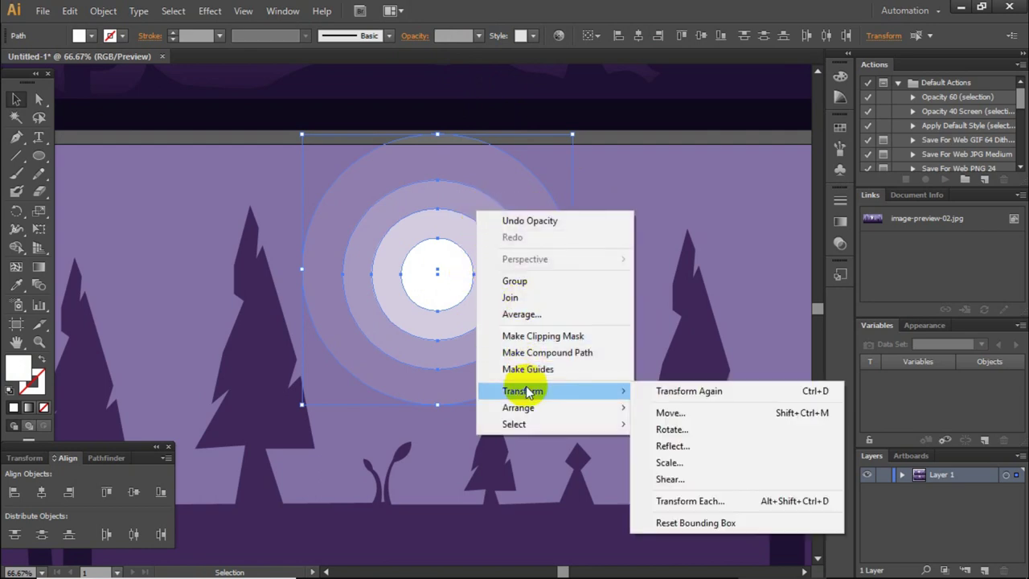
left_click(518, 281)
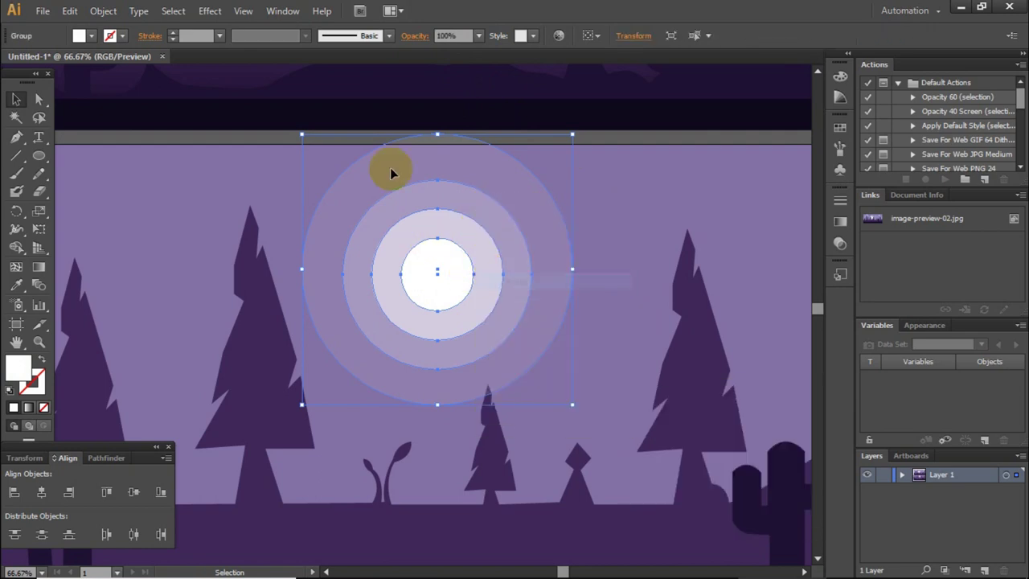
left_click(474, 219)
left_click_drag(475, 219, 558, 295)
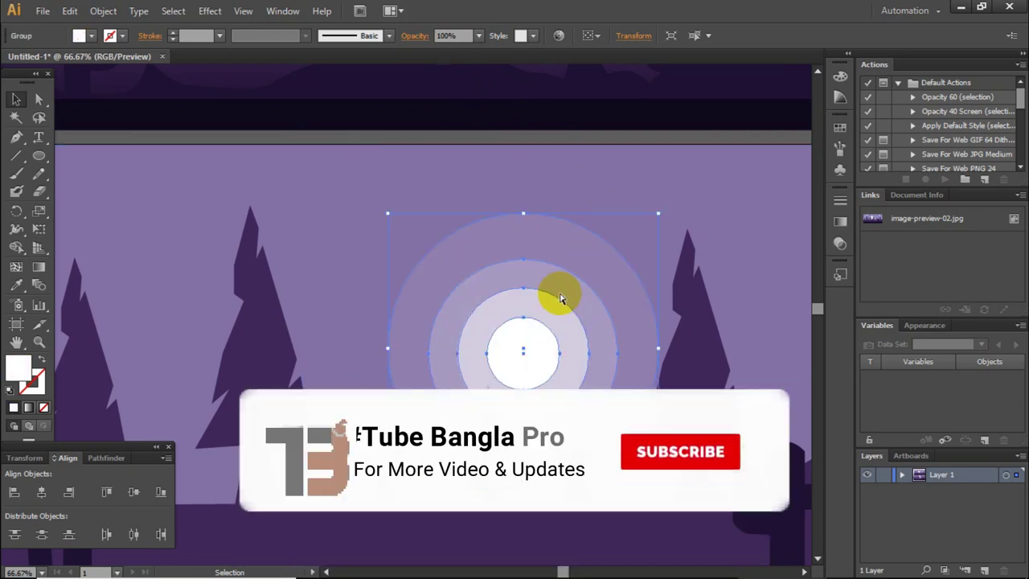
key("ctrl+z")
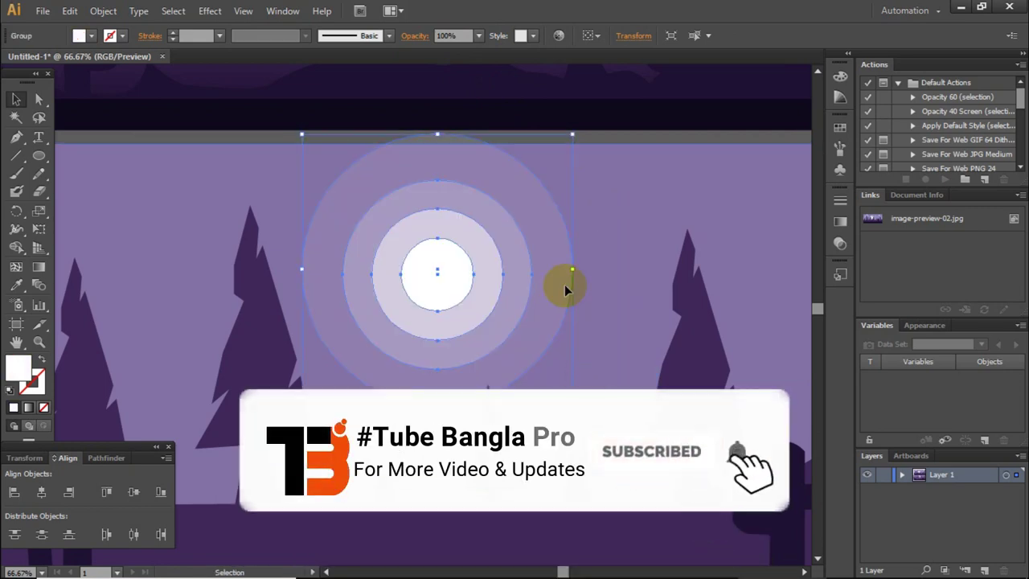
left_click(529, 255)
left_click(599, 318)
left_click(522, 267)
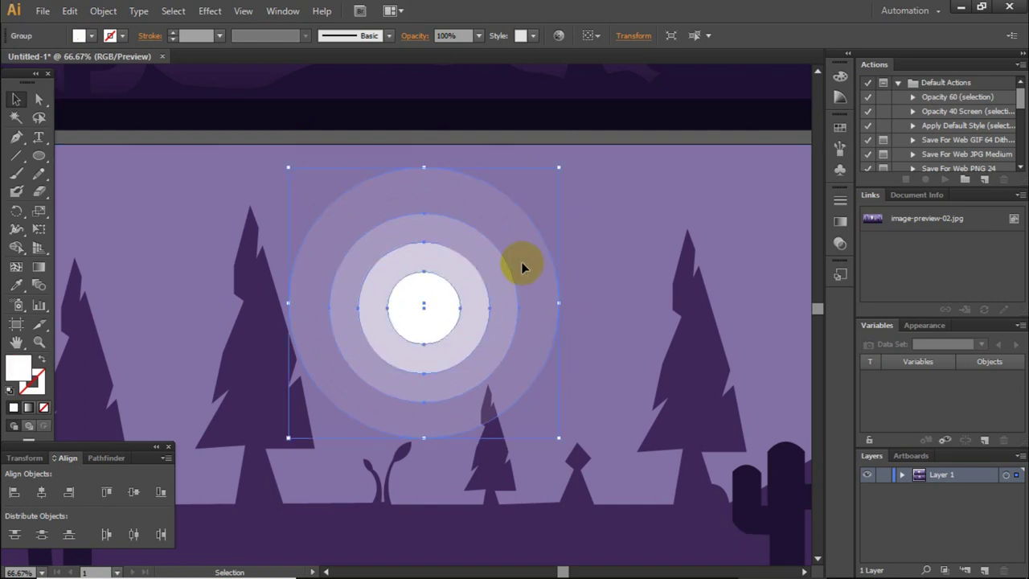
right_click(522, 268)
left_click(597, 347)
Step: Align the four moon circles on a shared horizontal and vertical centre
left_click(617, 129)
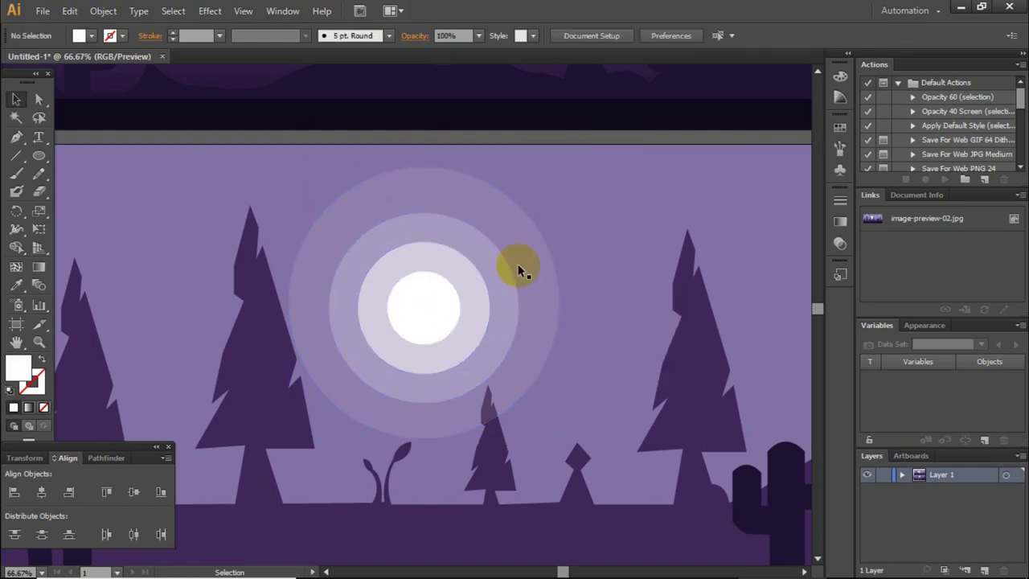
left_click(534, 297, "shift")
left_click(510, 297, "shift")
left_click(474, 297, "shift")
left_click(413, 302, "shift")
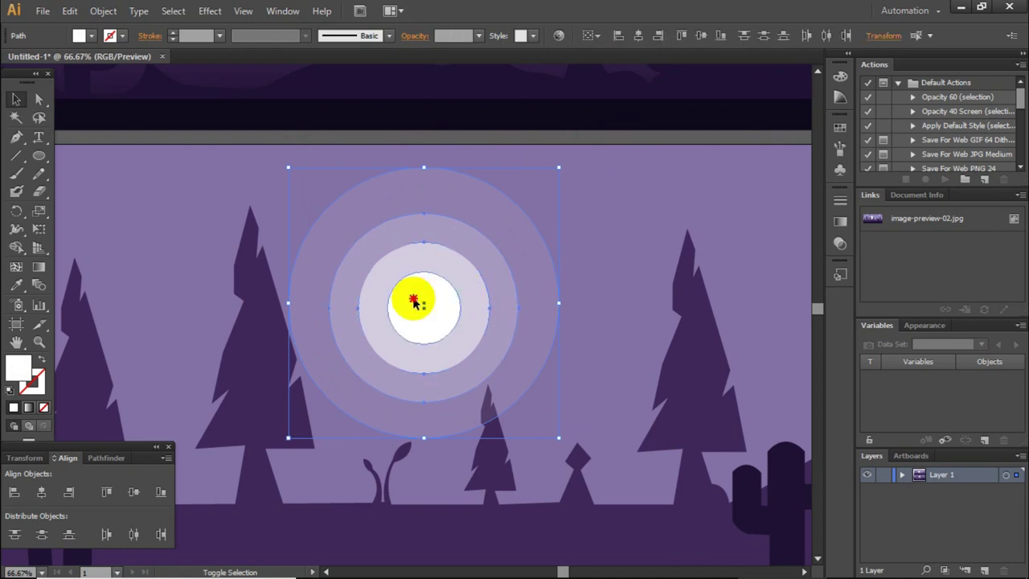
left_click(133, 492)
left_click(41, 492)
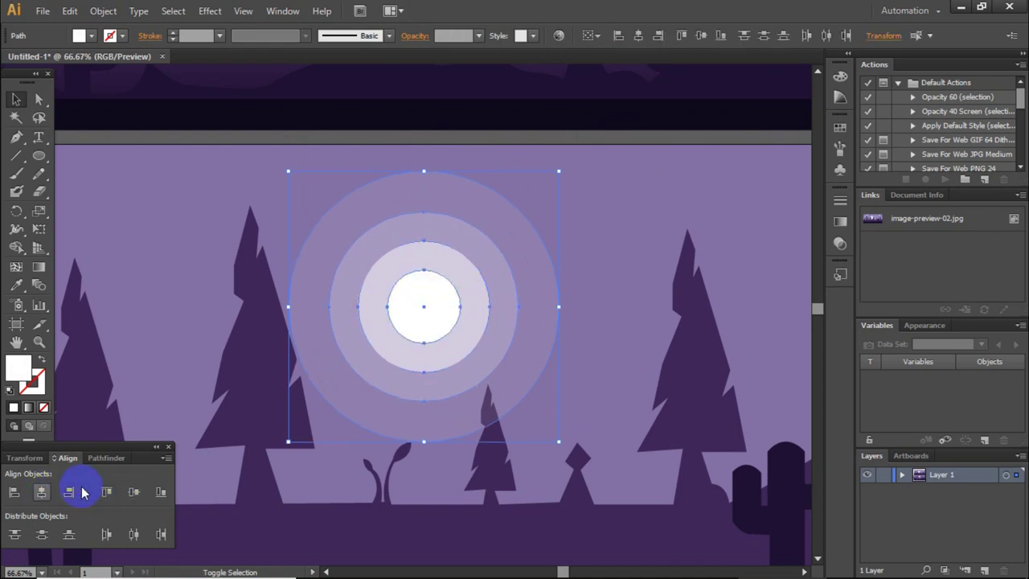
Step: Group the concentric moon circles together
left_click(536, 307)
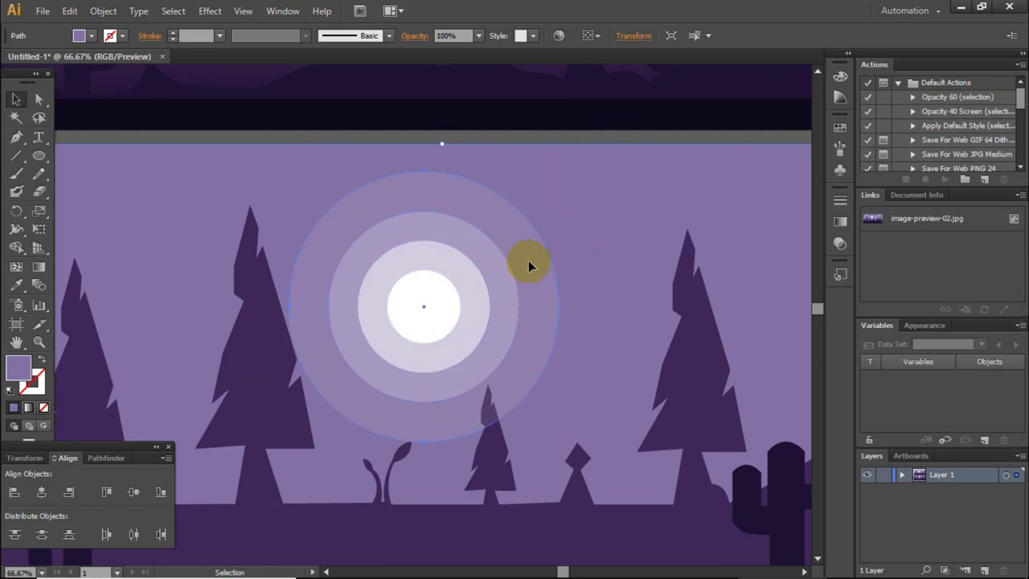
left_click(529, 260, "shift")
left_click(471, 282, "shift")
left_click(420, 305, "shift")
right_click(415, 209)
left_click(466, 287)
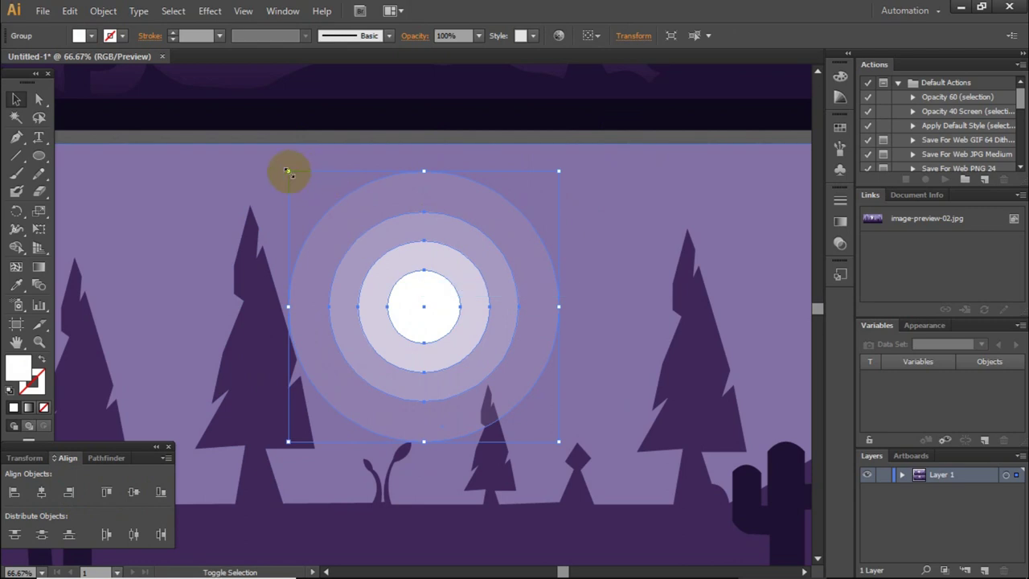
Step: Shrink the moon group and move it into the sky of the lower scene
left_click_drag(287, 171, 371, 254)
left_click_drag(455, 304, 410, 230)
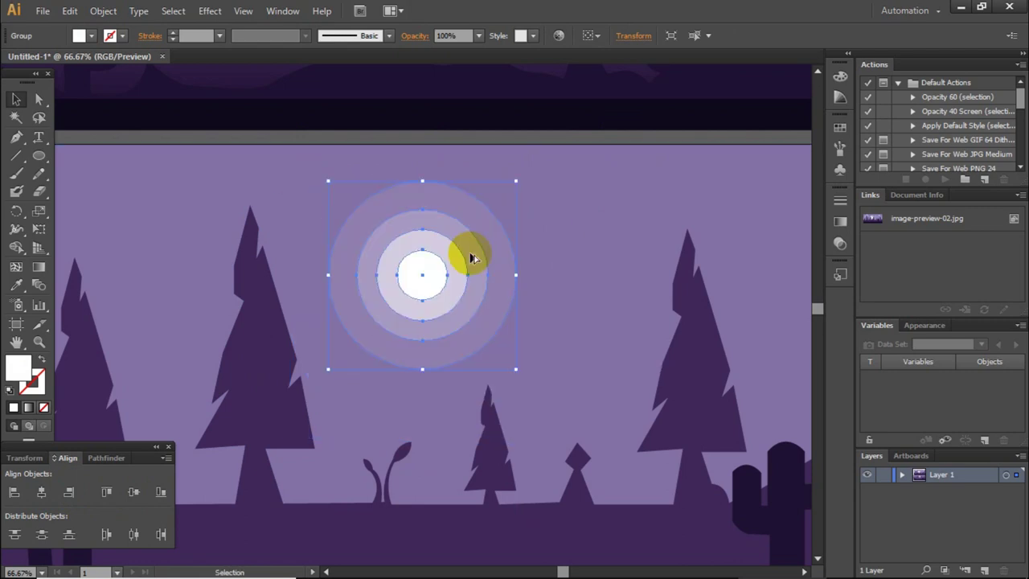
scroll(471, 258, "down", 3)
key("ctrl+shift+a")
scroll(177, 205, "down", 3)
left_click_drag(447, 265, 457, 325)
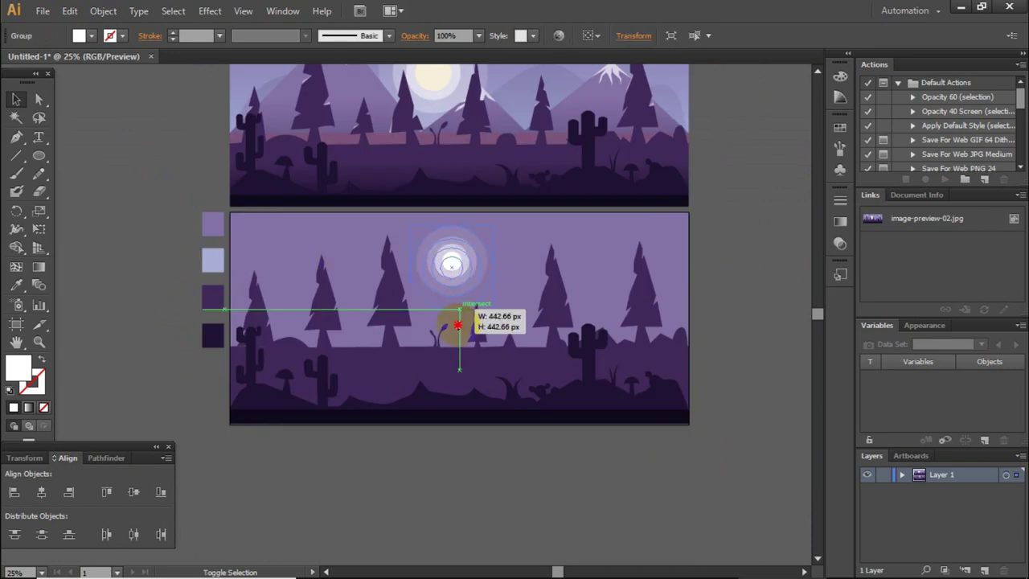
left_click_drag(454, 275, 460, 272)
scroll(437, 332, "down", 1)
left_click(446, 396)
left_click(443, 435)
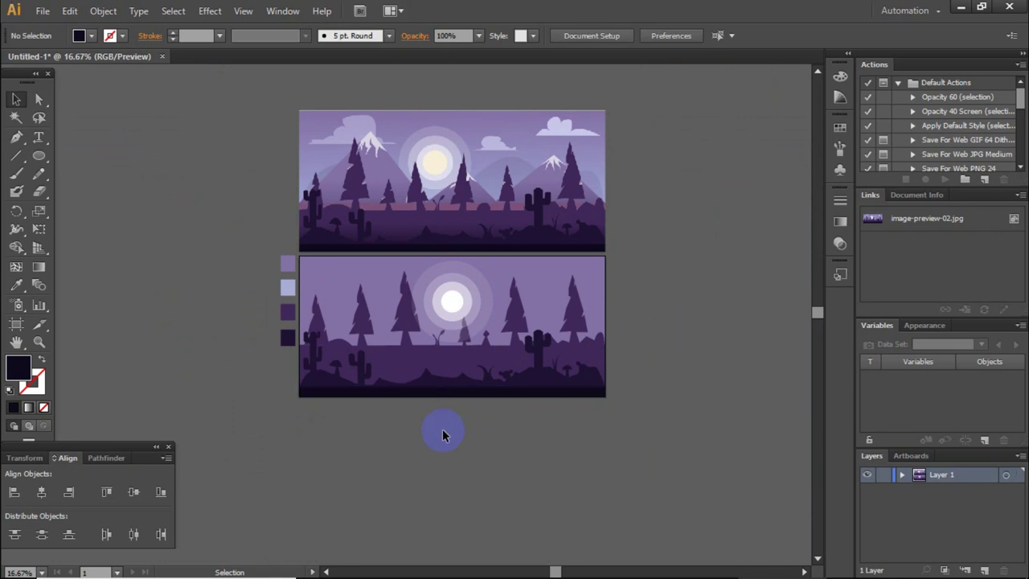
scroll(473, 348, "up", 2)
left_click(440, 231)
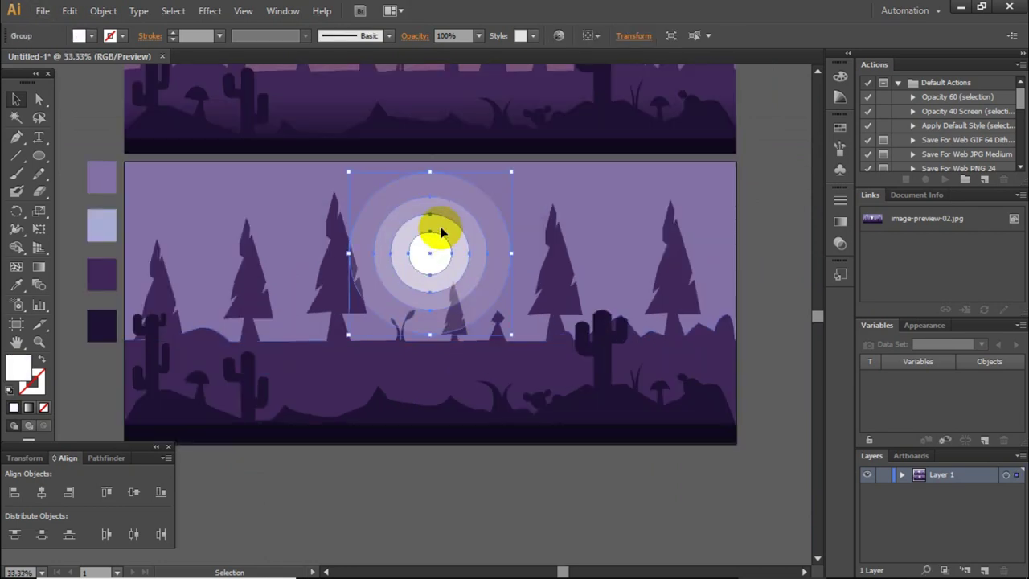
right_click(439, 229)
mouse_move(483, 353)
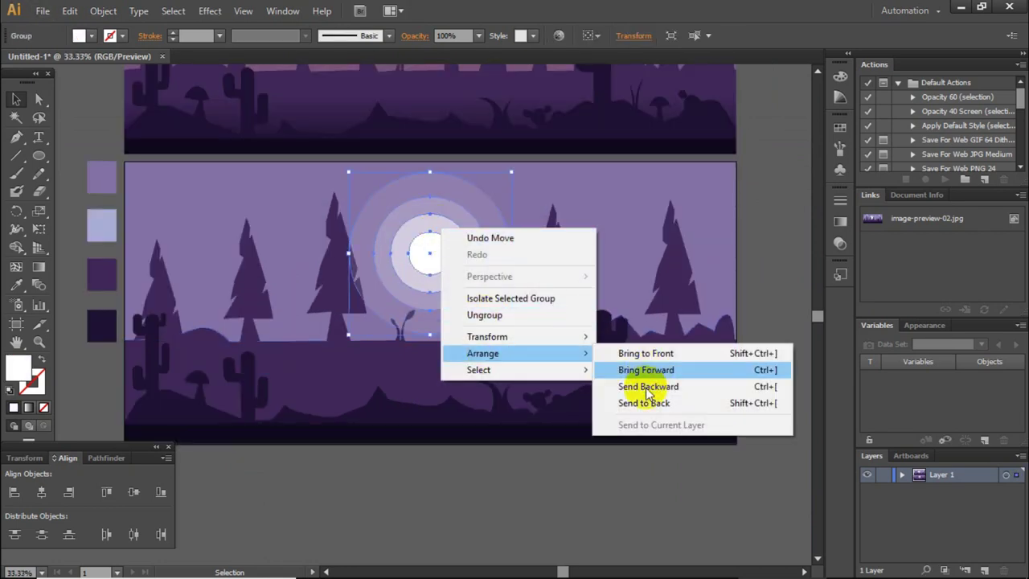
left_click(643, 402)
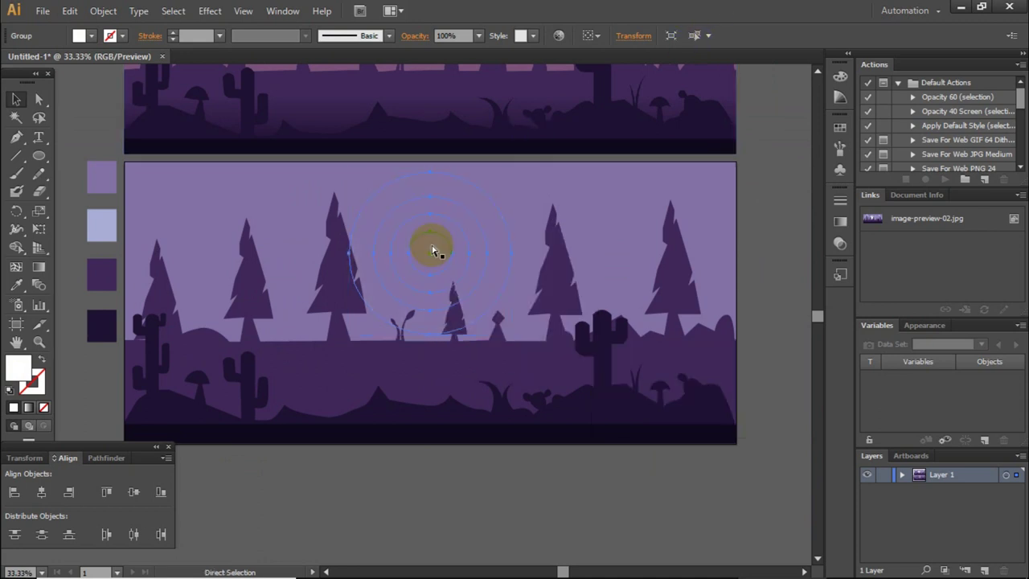
key("ctrl+z")
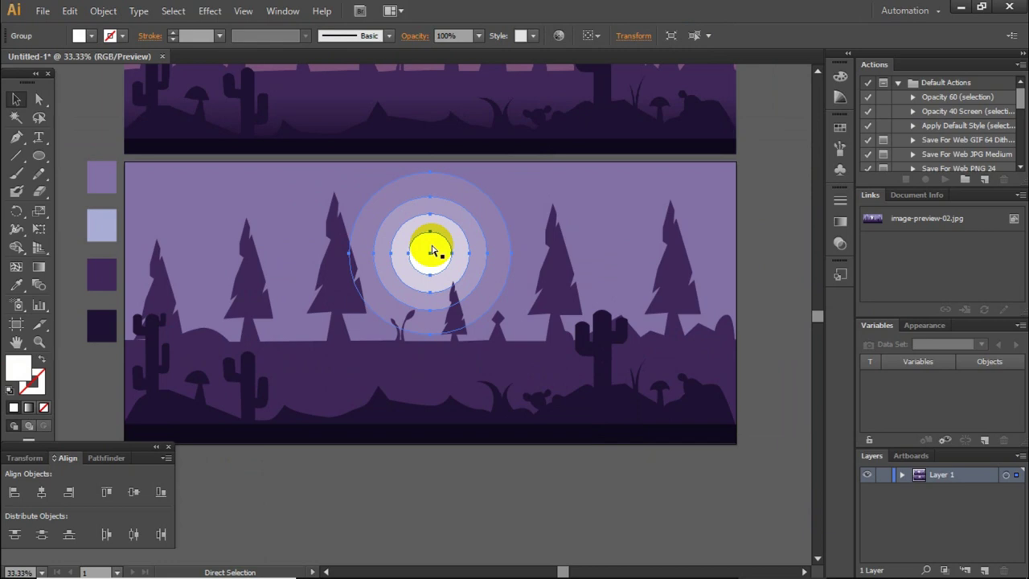
left_click(384, 315)
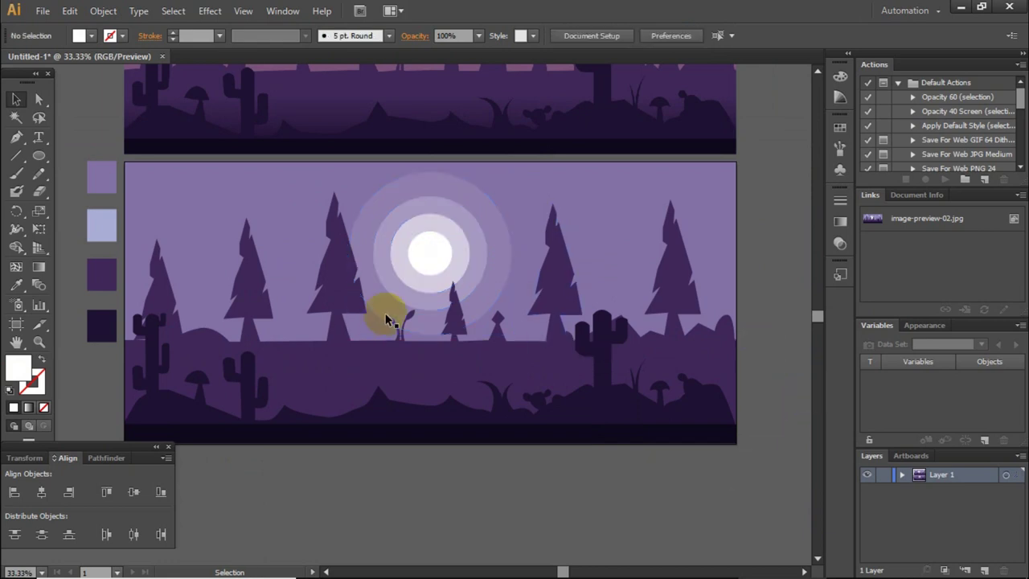
scroll(383, 314, "down", 2)
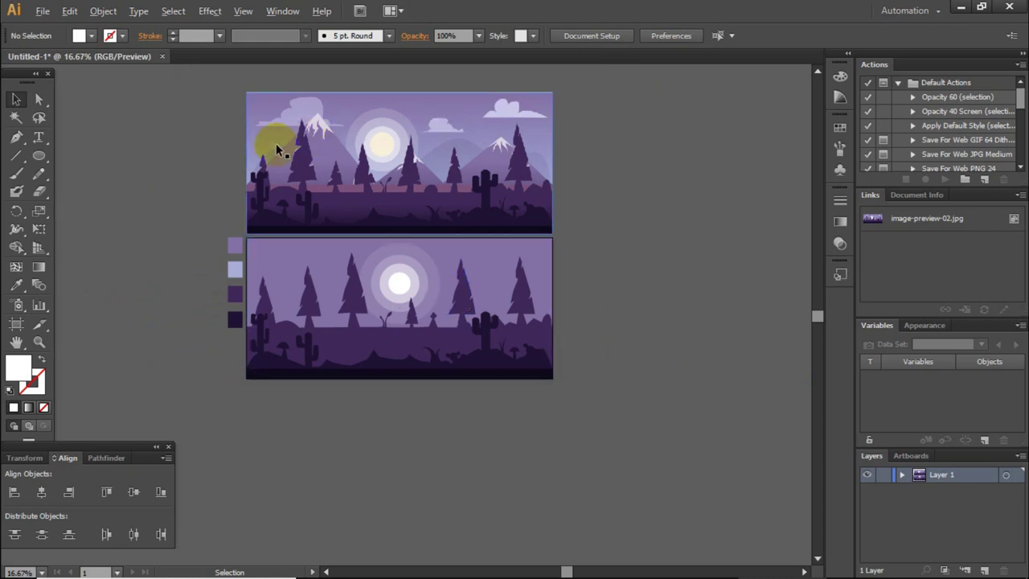
scroll(276, 143, "up", 2)
scroll(276, 144, "down", 1)
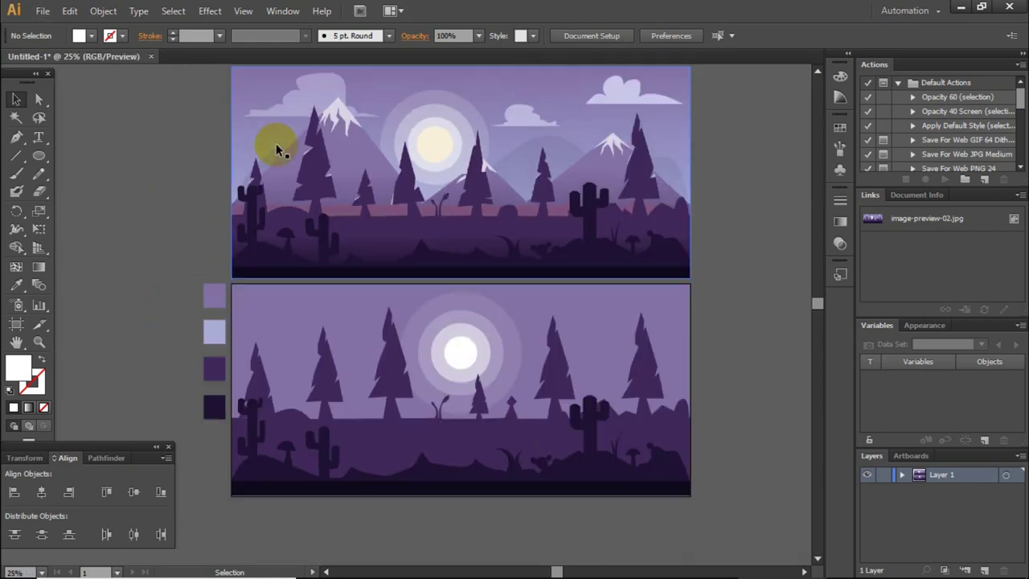
key("p")
Step: Draw a closed three-peak mountain path across the lower scene
mouse_move(423, 415)
left_mouse_down()
mouse_move(240, 432)
mouse_move(328, 322)
mouse_move(423, 432)
left_mouse_up()
left_click(418, 423)
left_click(517, 370)
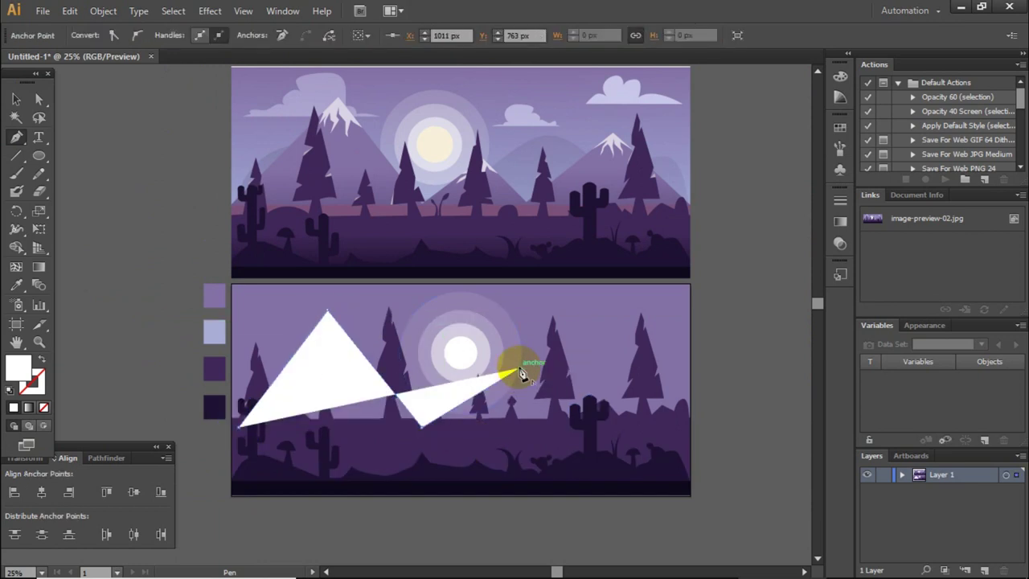
left_click(561, 429)
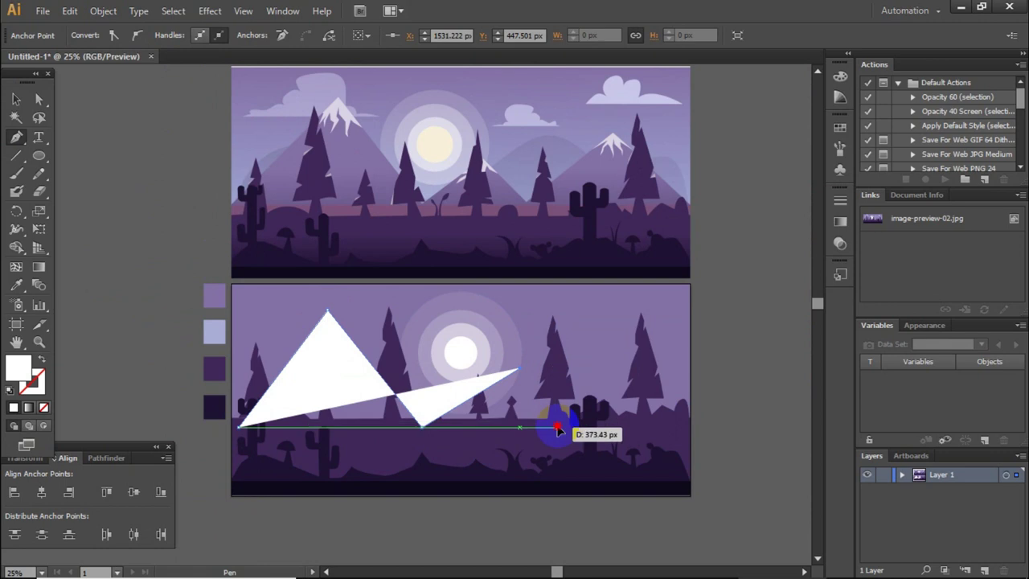
left_click(629, 344)
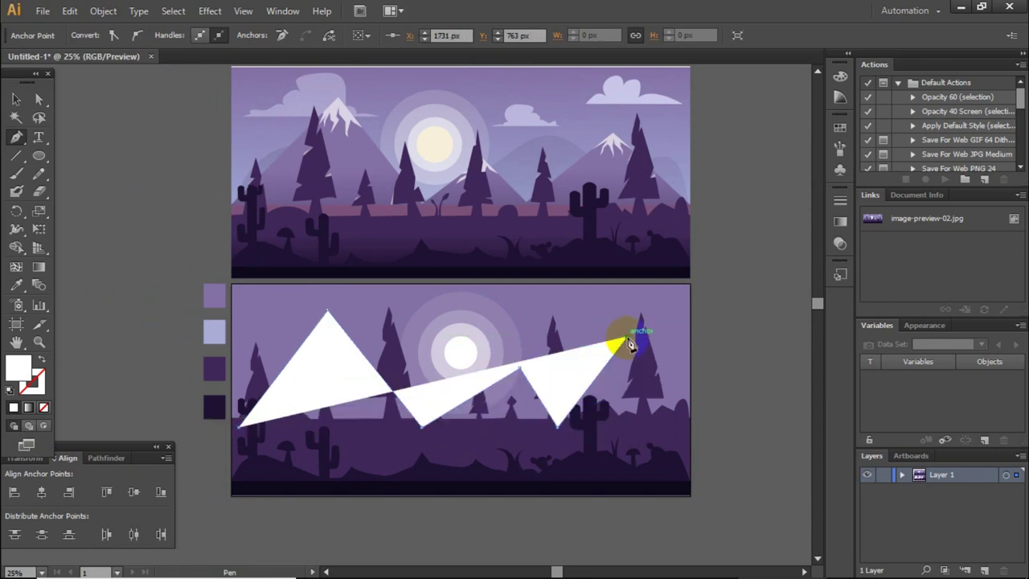
left_click(685, 426)
left_click(240, 427)
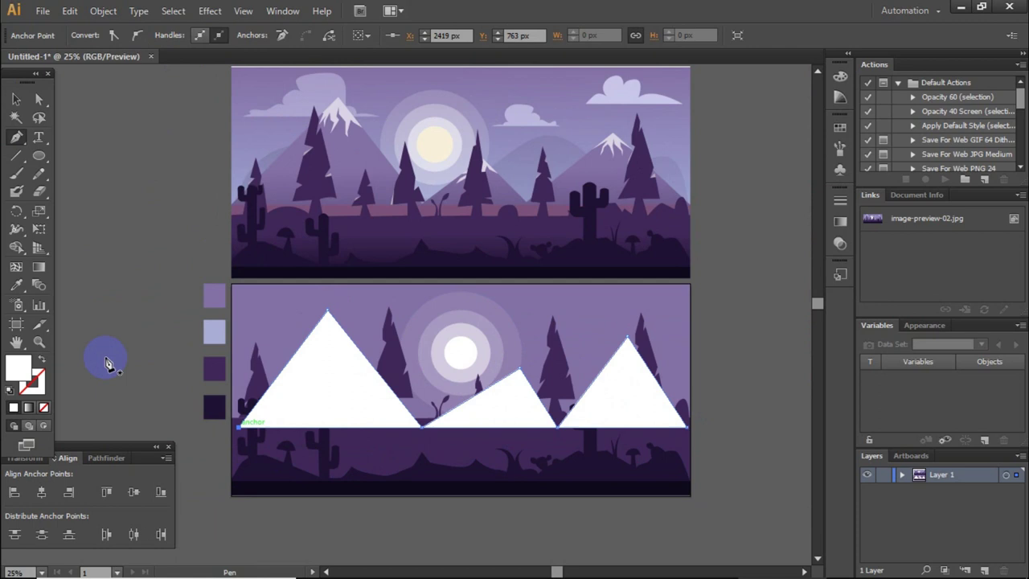
Step: Place the mountains behind the trees but in front of the sky
left_click(16, 99)
right_click(366, 410)
mouse_move(408, 384)
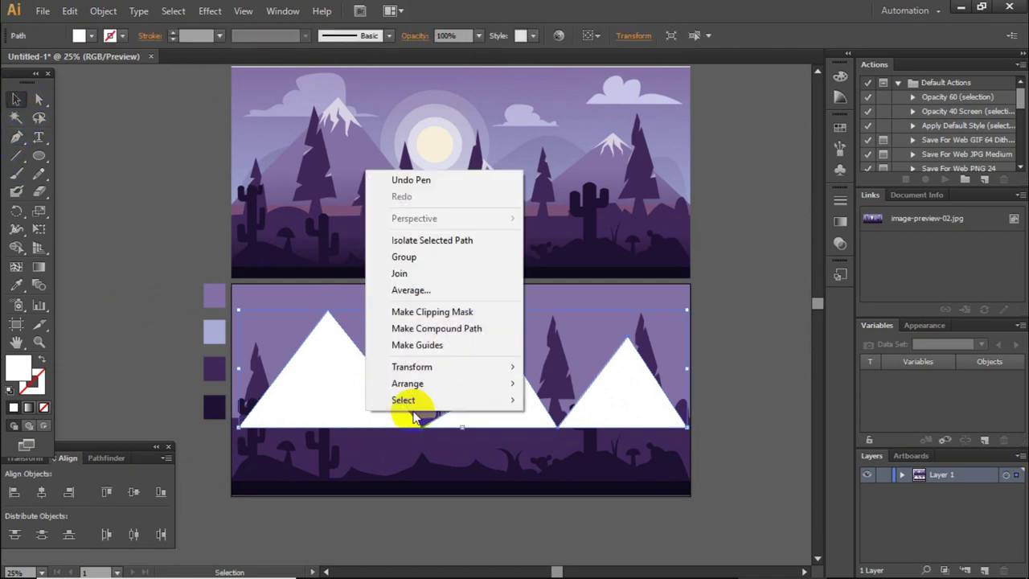
left_click(570, 434)
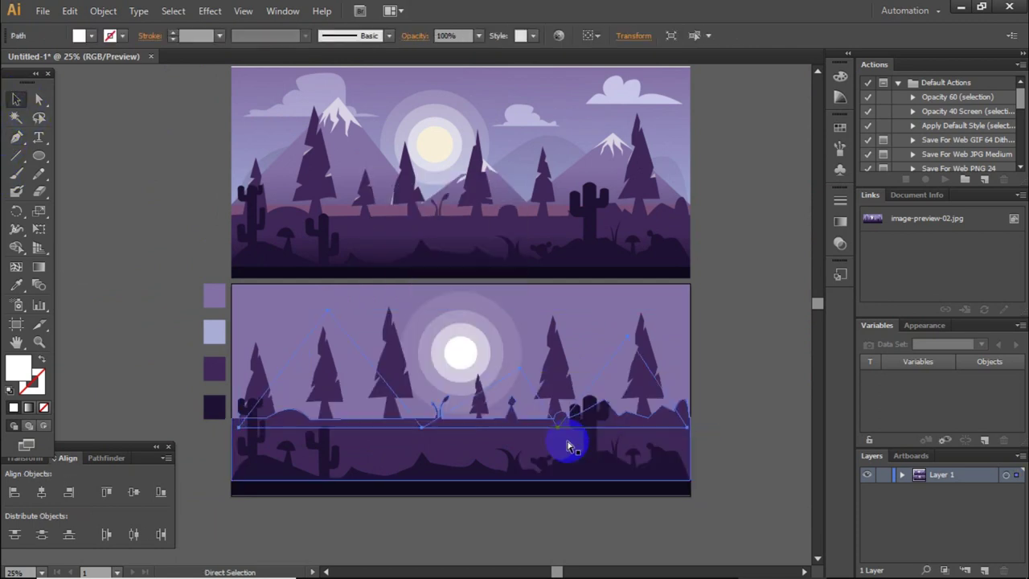
key("ctrl+bracketright")
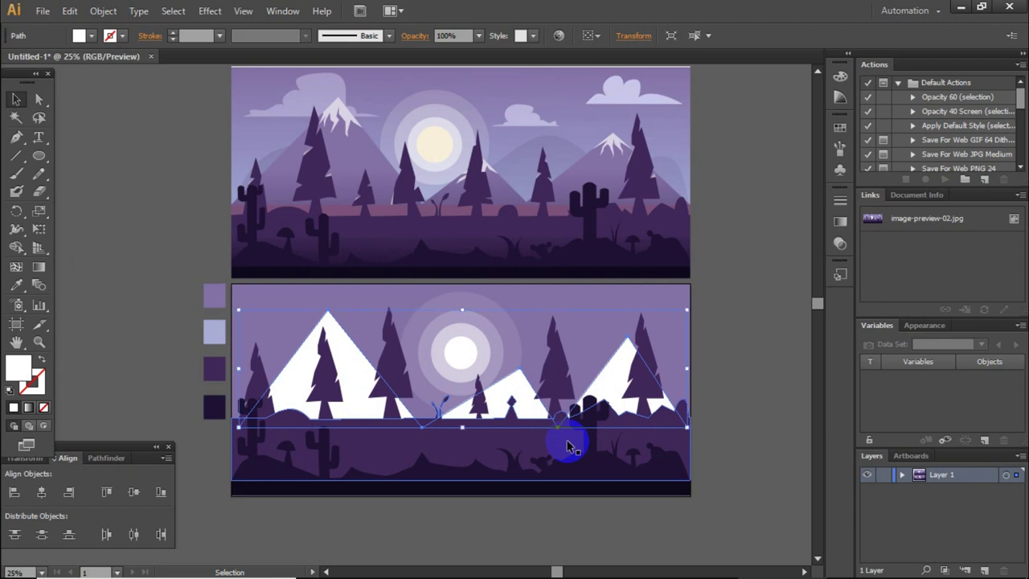
Step: Fill the mountains with the purple sampled from the top reference image
left_click(14, 287)
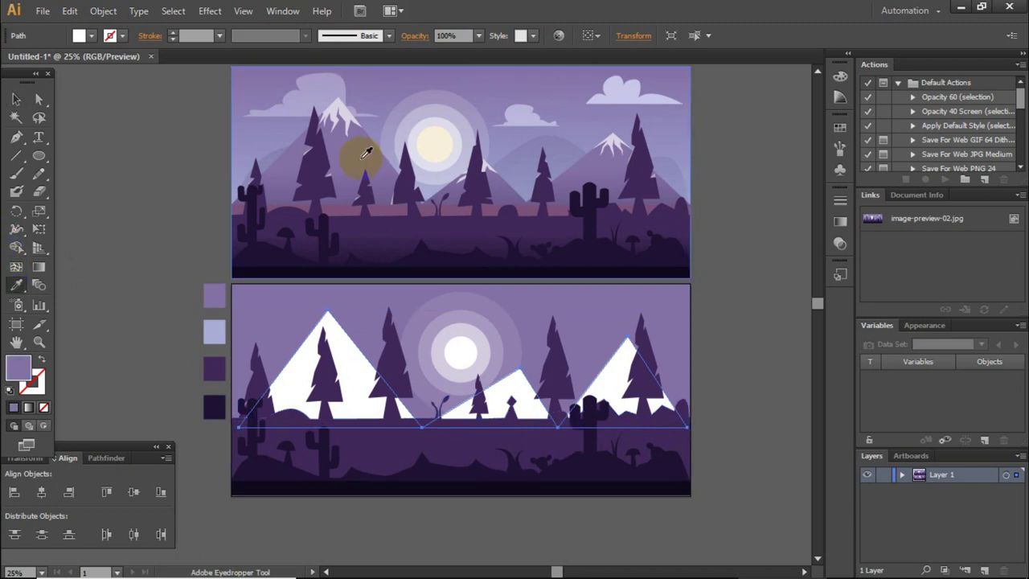
left_click(366, 153)
left_click(14, 95)
left_click(126, 206)
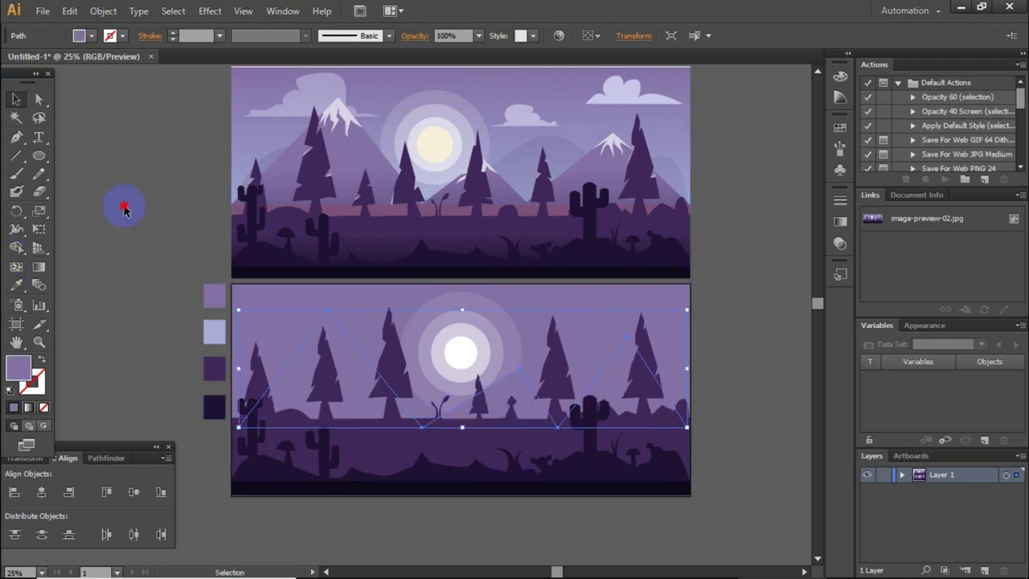
left_click(529, 382)
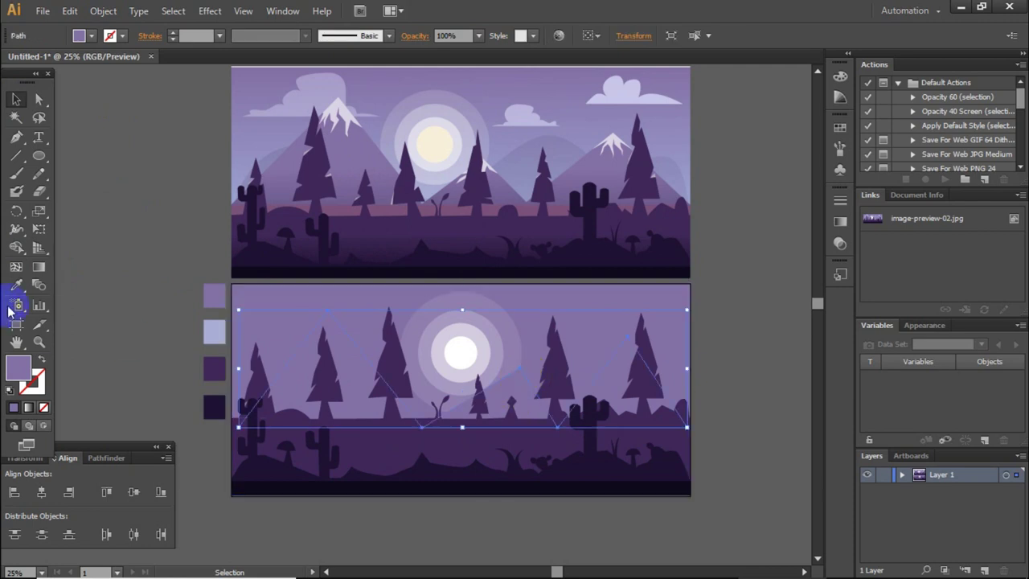
Step: Select the top two palette colour squares and bring up the Swatches panel
left_click(17, 117)
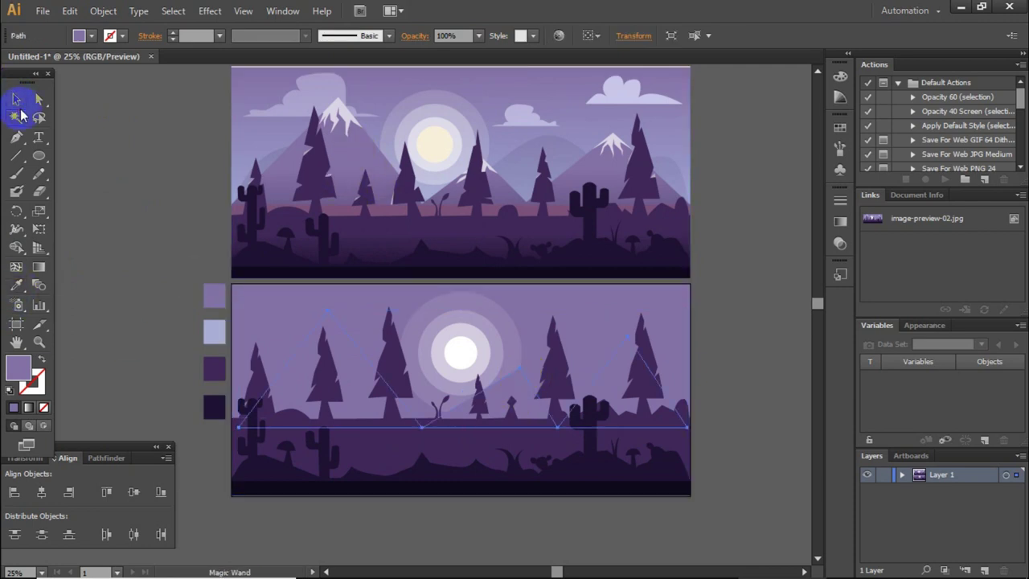
left_click(15, 100)
left_click(585, 295)
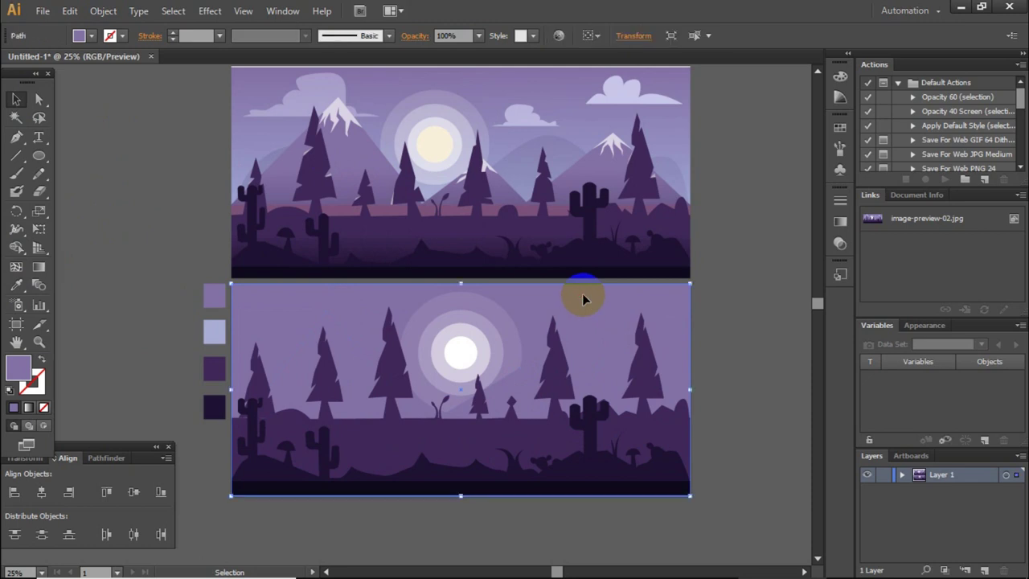
left_click(175, 298)
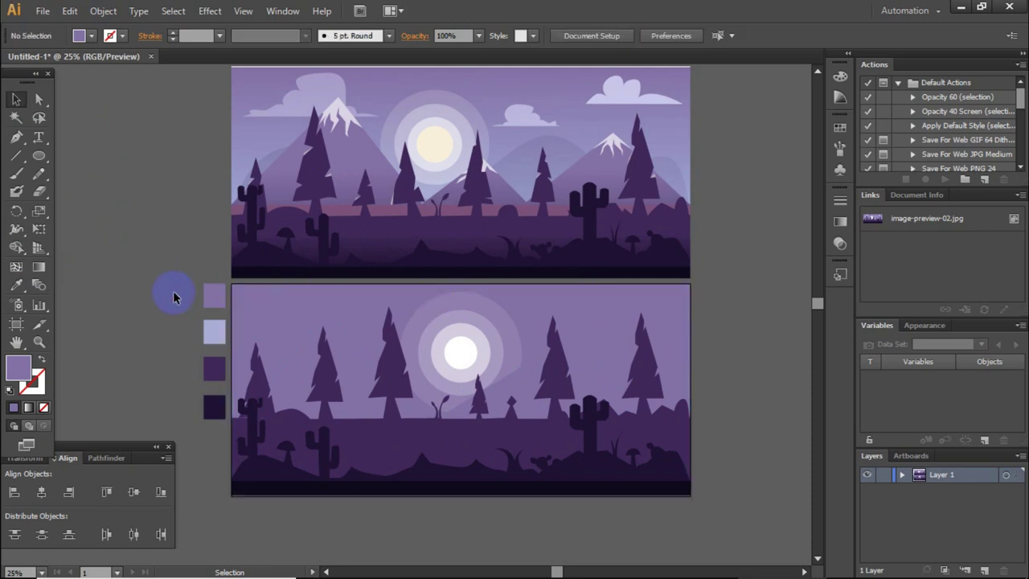
left_click(217, 297)
left_click(217, 338, "shift")
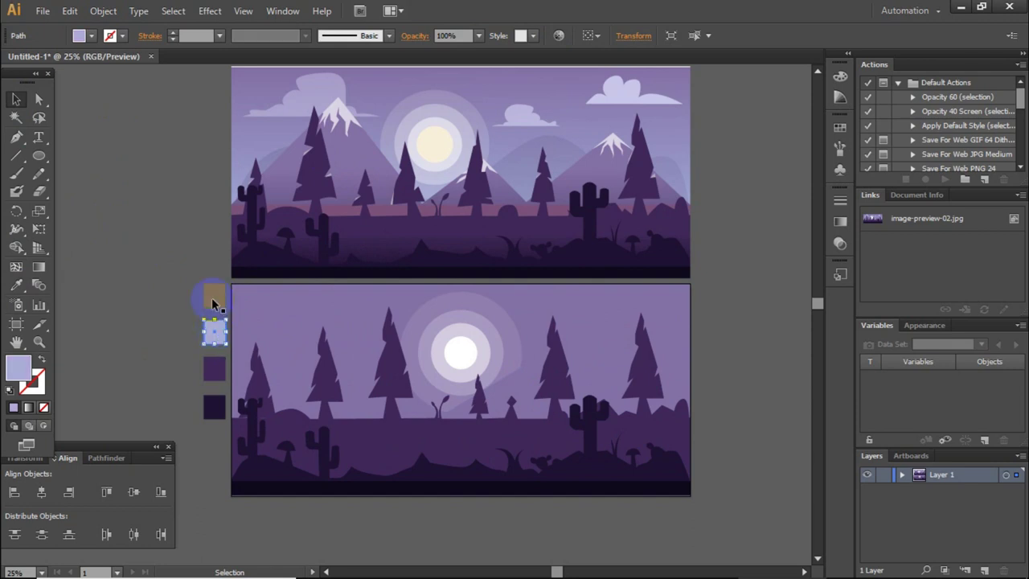
left_click(840, 127)
Step: Save the medium purple and pale lavender palette colours as new swatches
left_click_drag(686, 134, 53, 374)
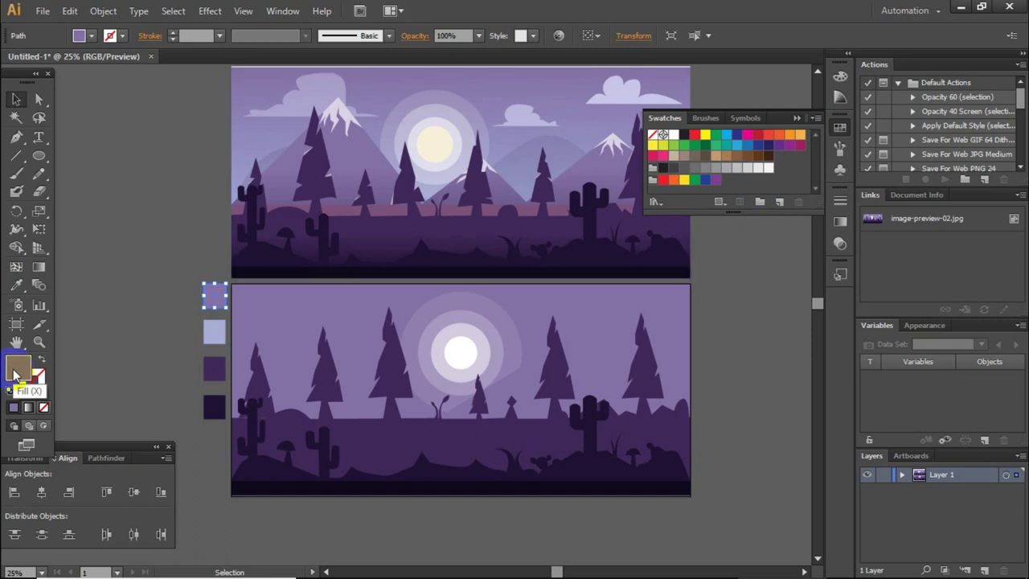
left_click_drag(14, 375, 6, 386)
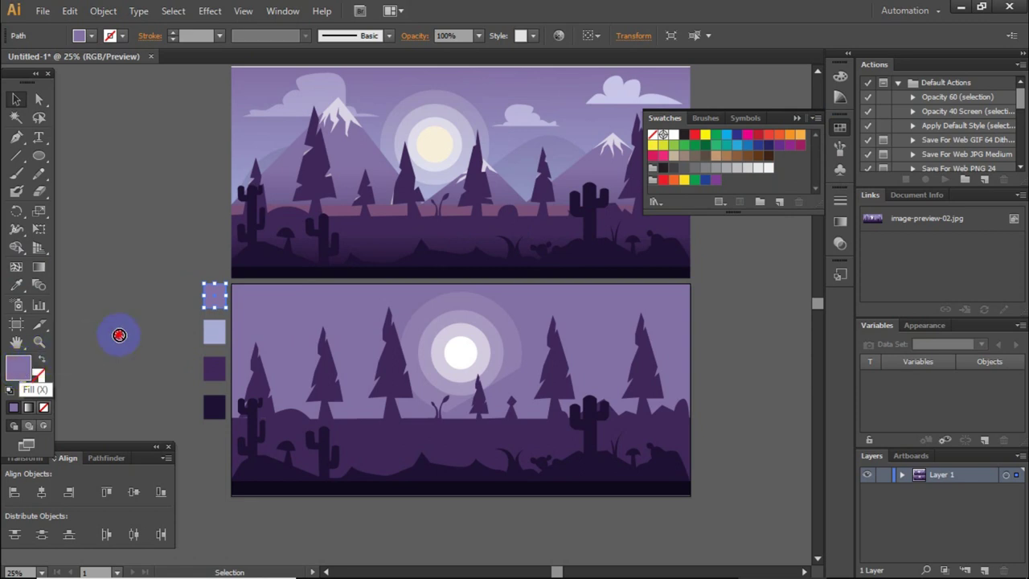
left_click_drag(722, 186, 779, 172)
left_click_drag(208, 341, 42, 375)
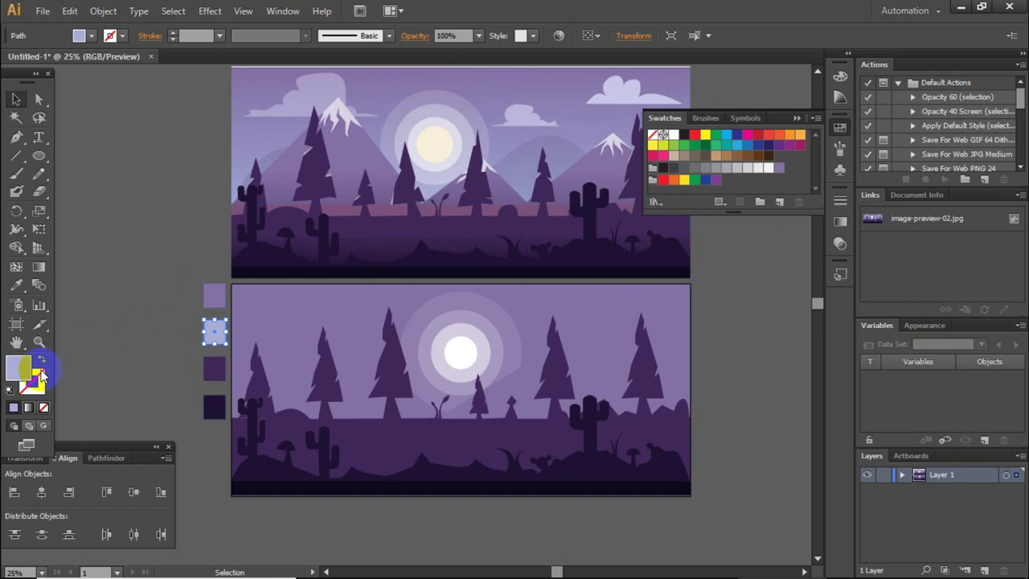
left_click_drag(94, 354, 790, 171)
Step: Zoom in on the lower artwork and select its background
left_click(39, 341)
left_click(329, 294)
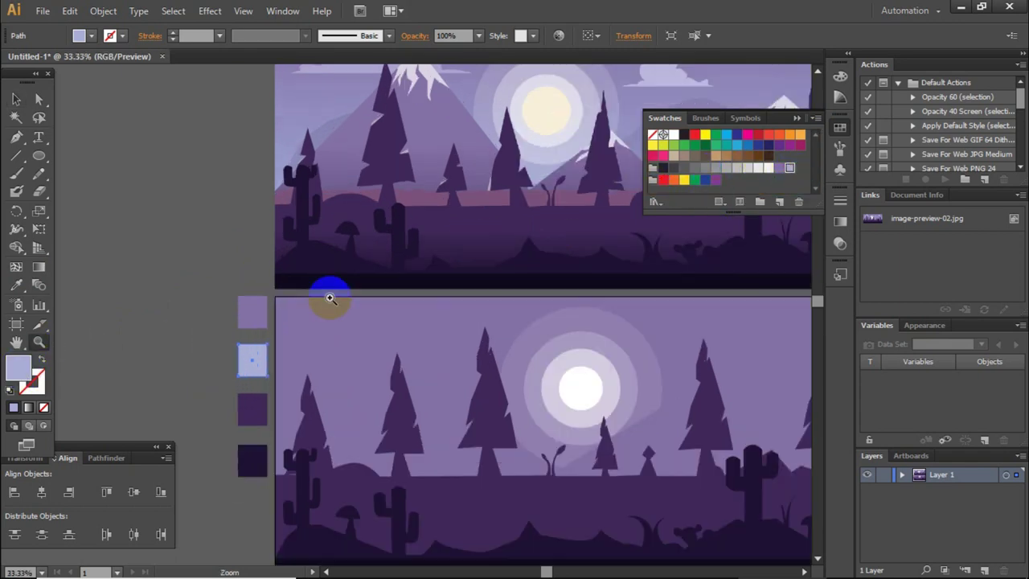
left_click(16, 98)
scroll(157, 201, "down", 1)
left_click(346, 296)
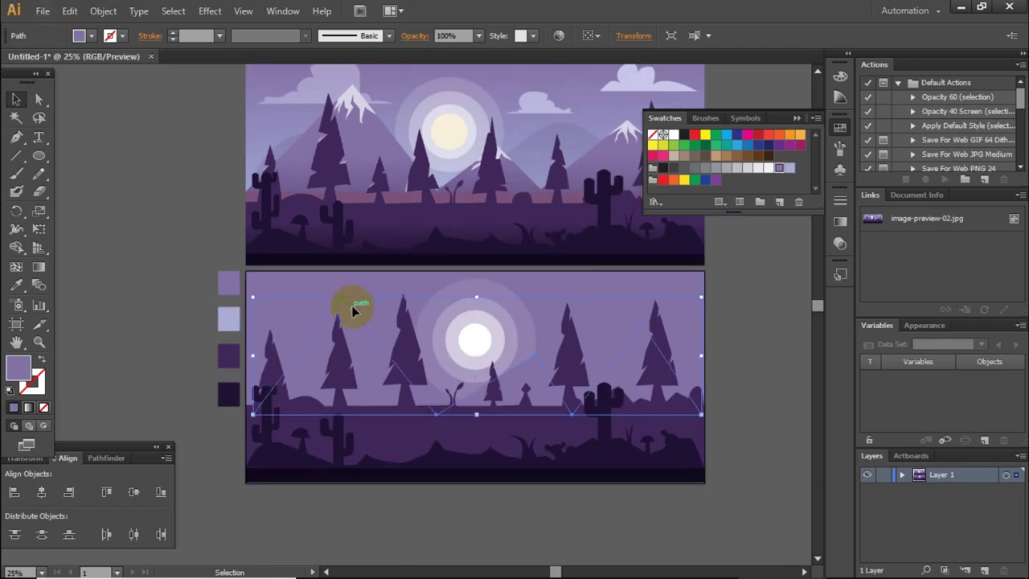
scroll(183, 259, "right", 3)
scroll(96, 245, "left", 3)
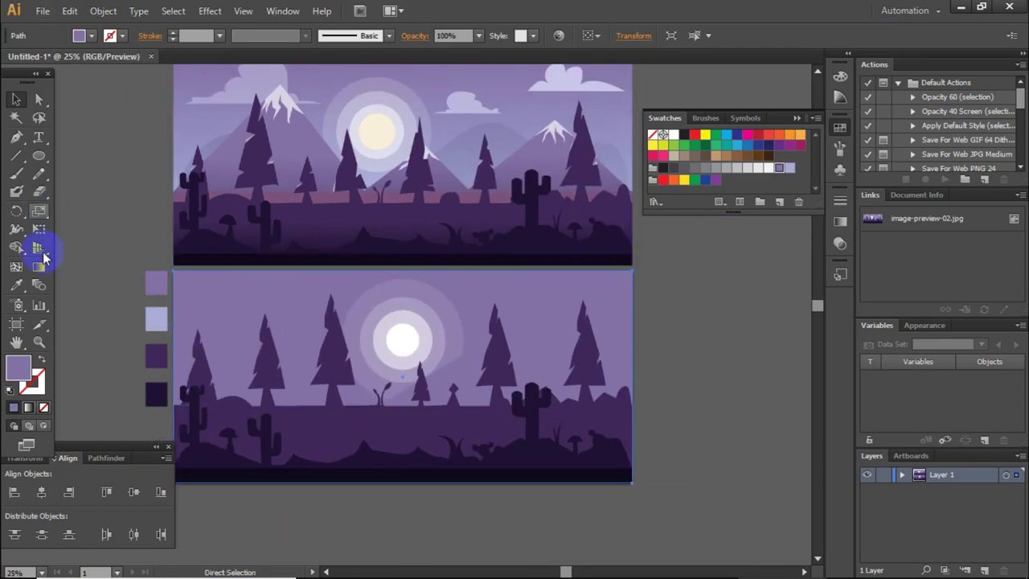
Step: Give the lower background a gradient fill angled to run nearly vertically
left_click(39, 270)
left_click(342, 271)
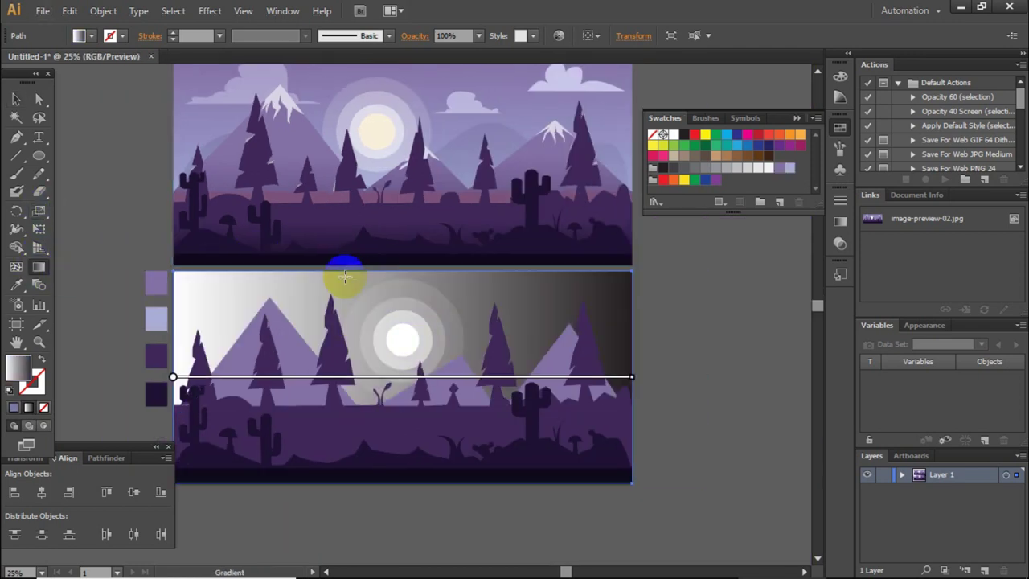
left_click_drag(624, 368, 640, 375)
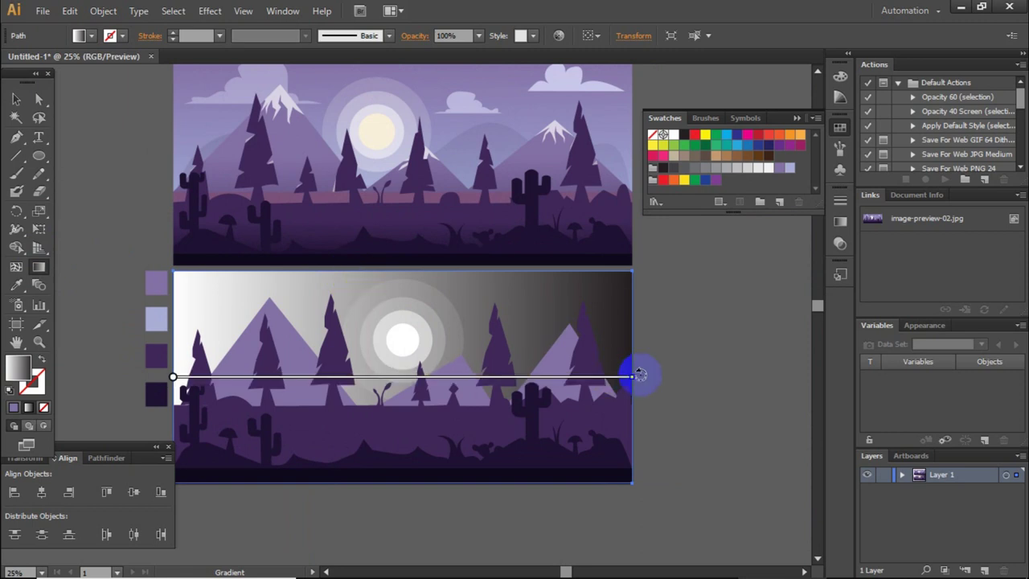
left_click_drag(639, 375, 384, 192)
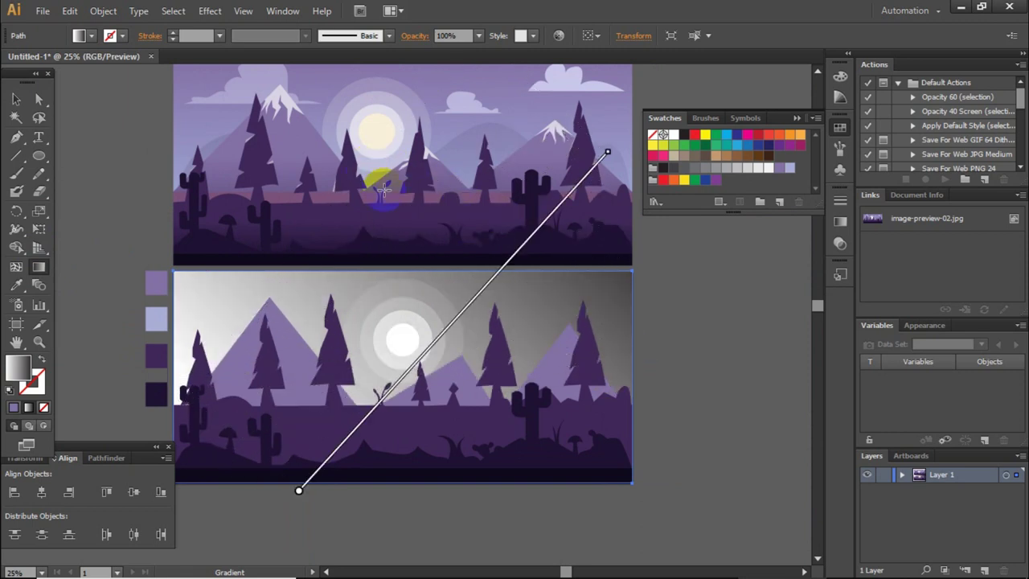
scroll(621, 296, "up", 3)
mouse_move(609, 298)
left_mouse_down()
mouse_move(298, 194)
mouse_move(405, 176)
left_mouse_up()
scroll(437, 172, "down", 5)
scroll(426, 161, "up", 5)
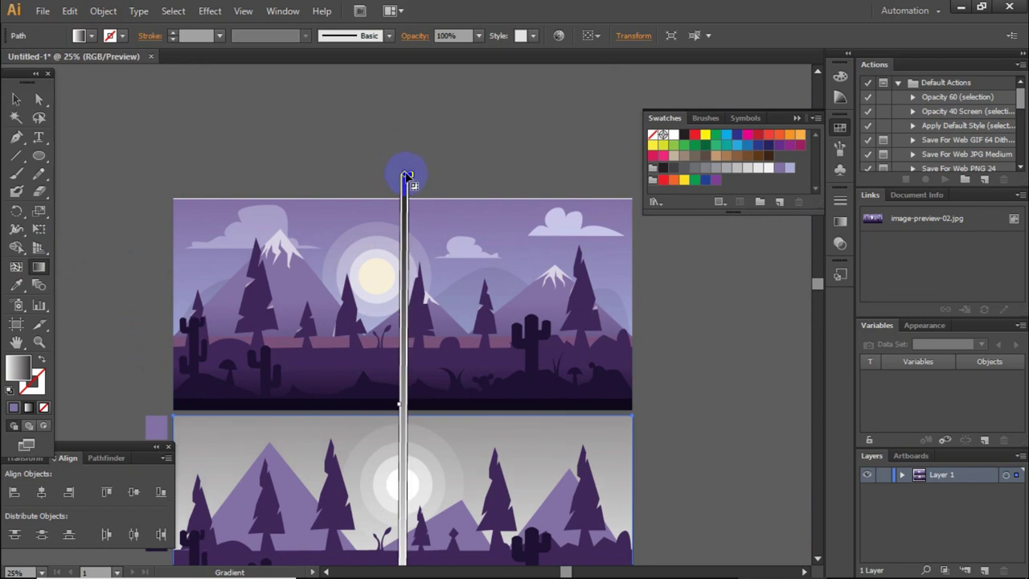
Step: Stretch the gradient from the lower image's top edge to fit its height
left_click_drag(407, 175, 408, 428)
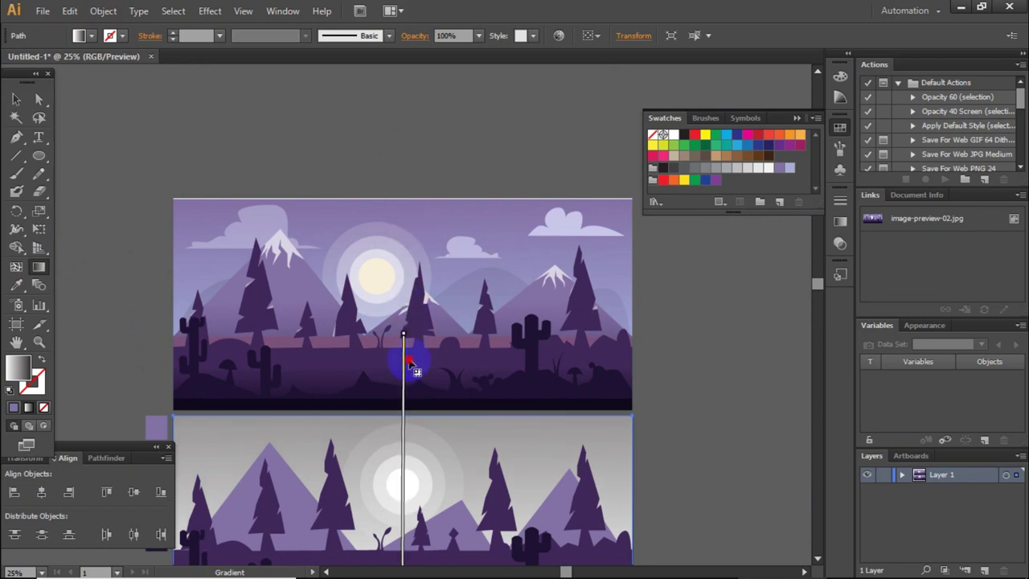
scroll(408, 428, "down", 5)
scroll(381, 271, "up", 2)
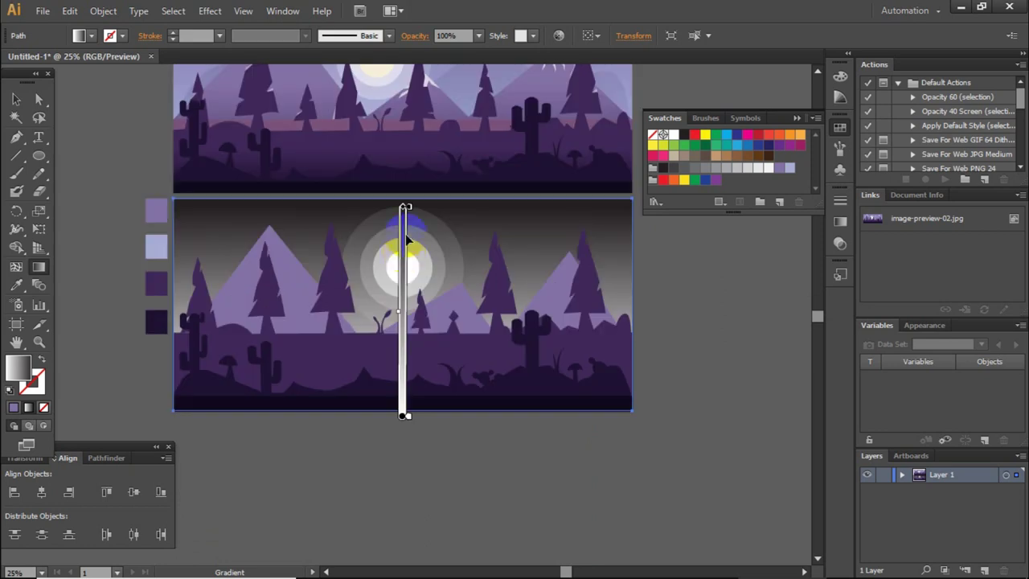
scroll(404, 242, "up", 2)
left_click(402, 482)
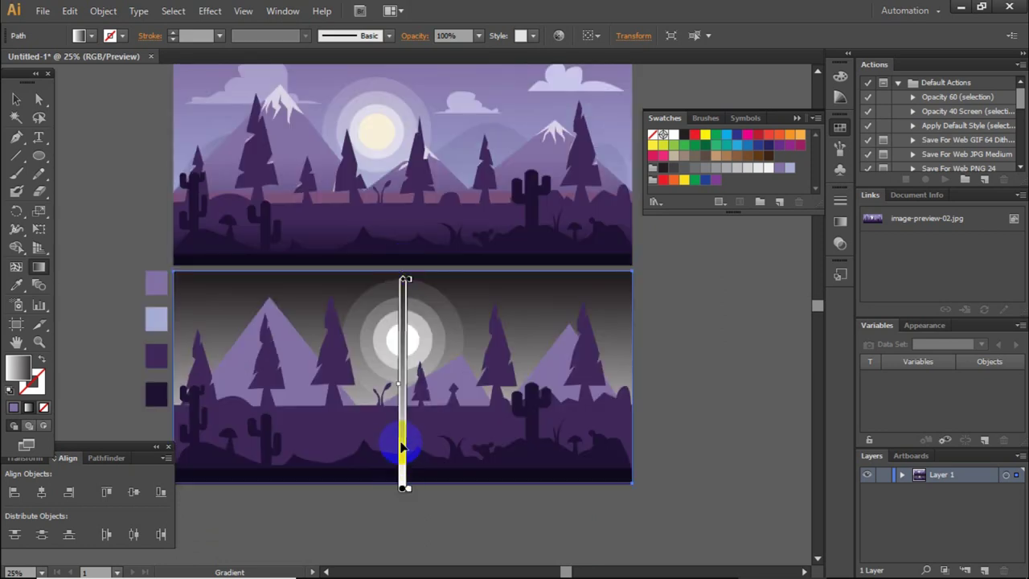
left_click_drag(405, 488, 410, 281)
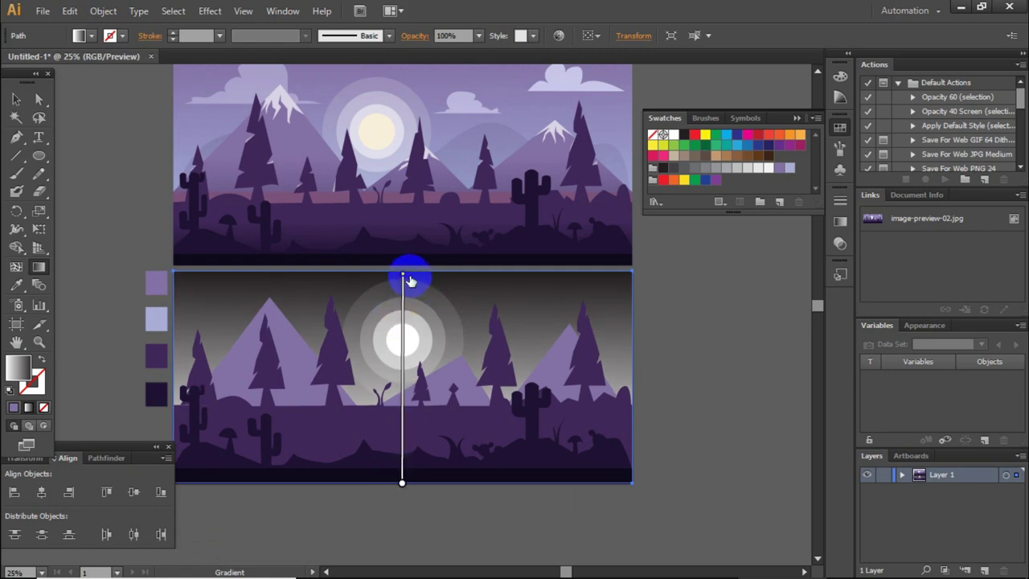
Step: Make the gradient's top stop light lavender and check the bottom stop's colour
double_click(406, 277)
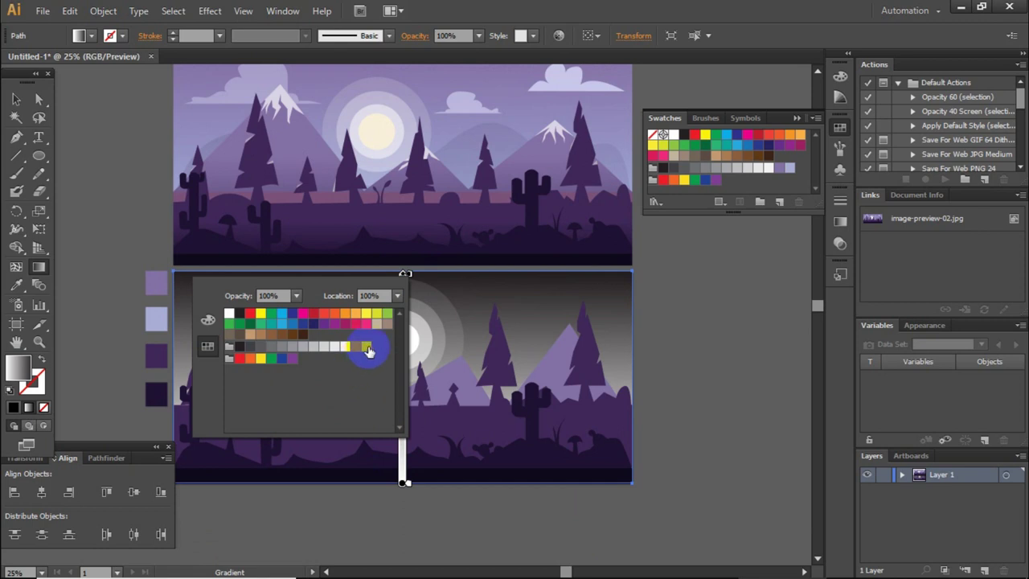
left_click(357, 348)
left_click(408, 273)
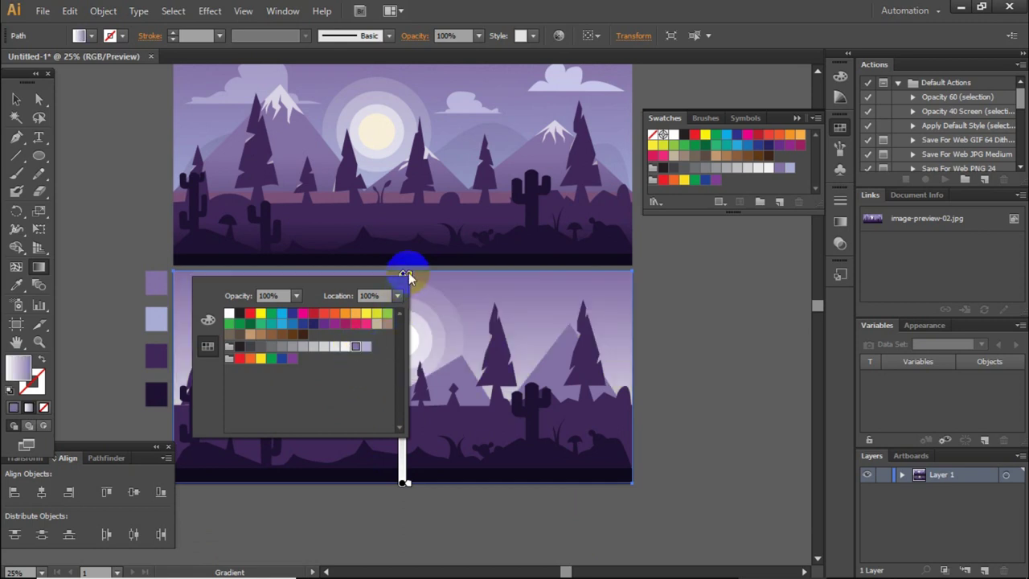
left_click(406, 483)
double_click(407, 483)
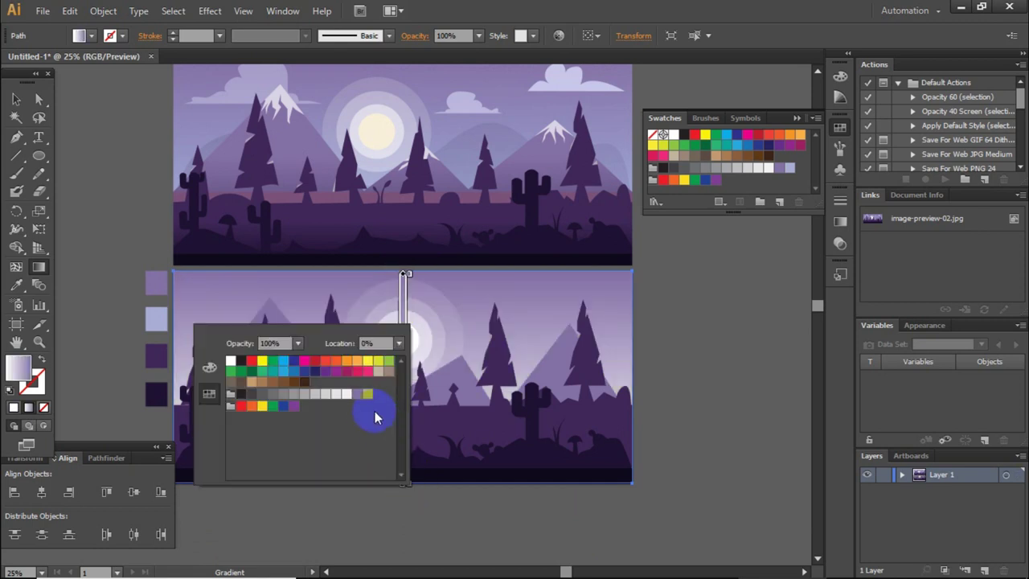
left_click(539, 18)
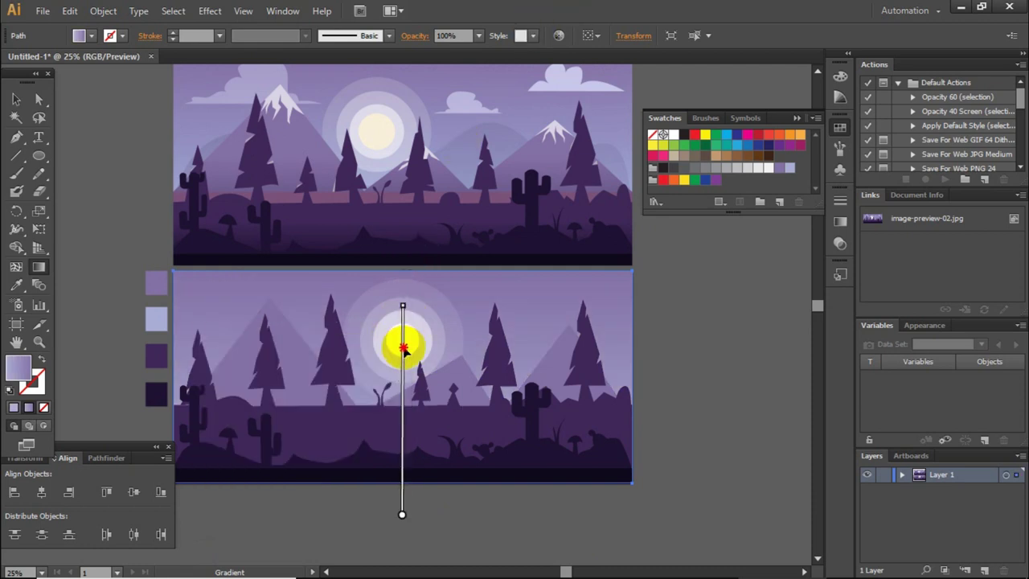
key("v")
key("g")
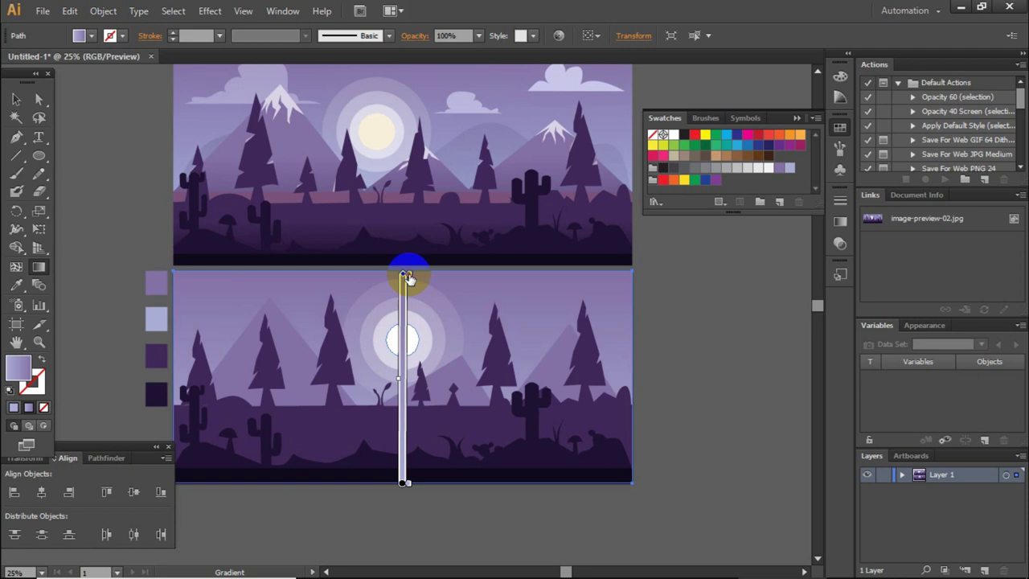
Step: Re-pick the top and bottom stop colours to refine the purple gradient
double_click(407, 277)
left_click(363, 347)
left_click(409, 252)
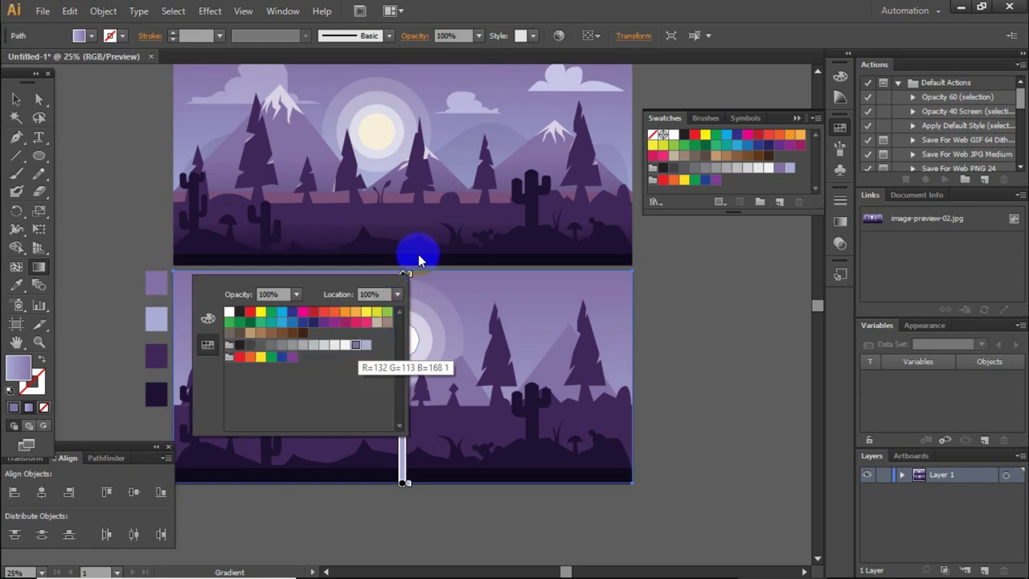
left_click(403, 484)
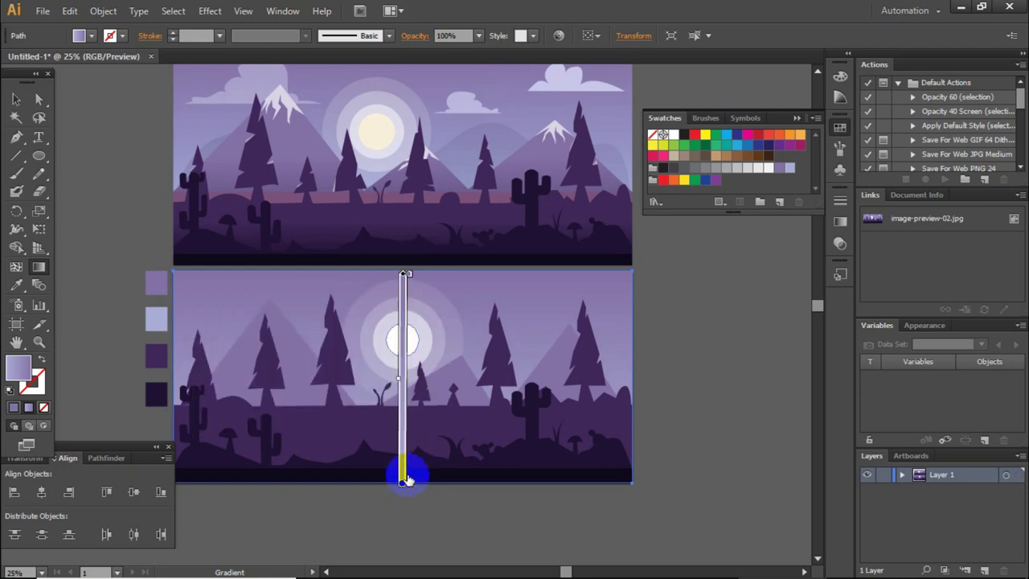
double_click(406, 478)
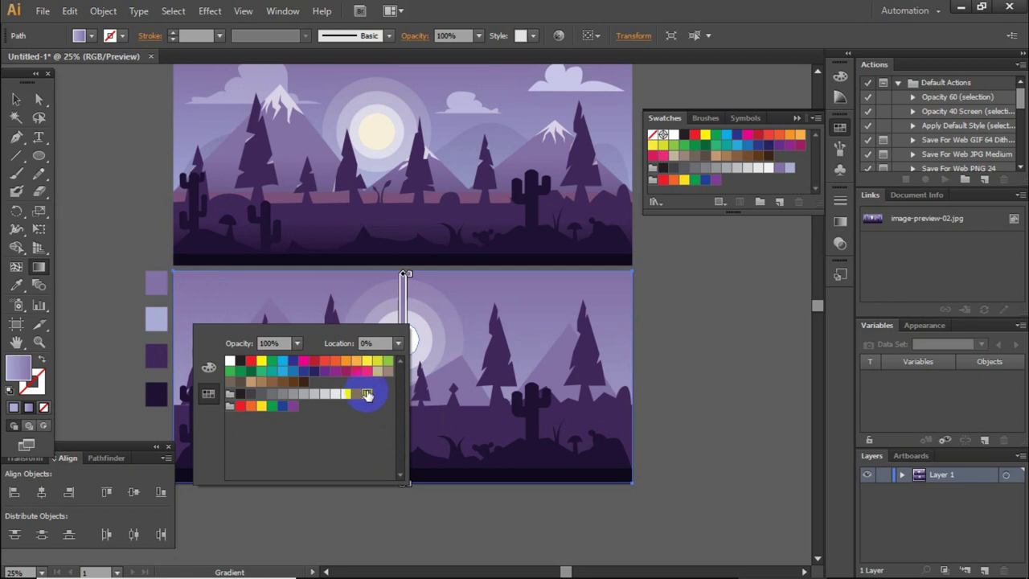
mouse_move(424, 282)
left_mouse_down()
mouse_move(417, 362)
mouse_move(406, 298)
mouse_move(402, 364)
left_mouse_up()
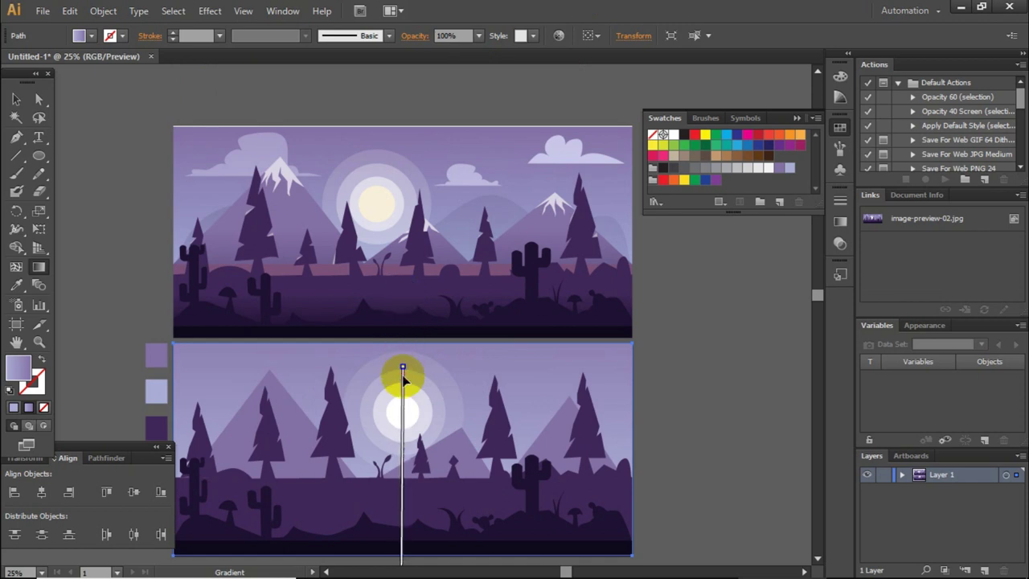
scroll(403, 374, "down", 2)
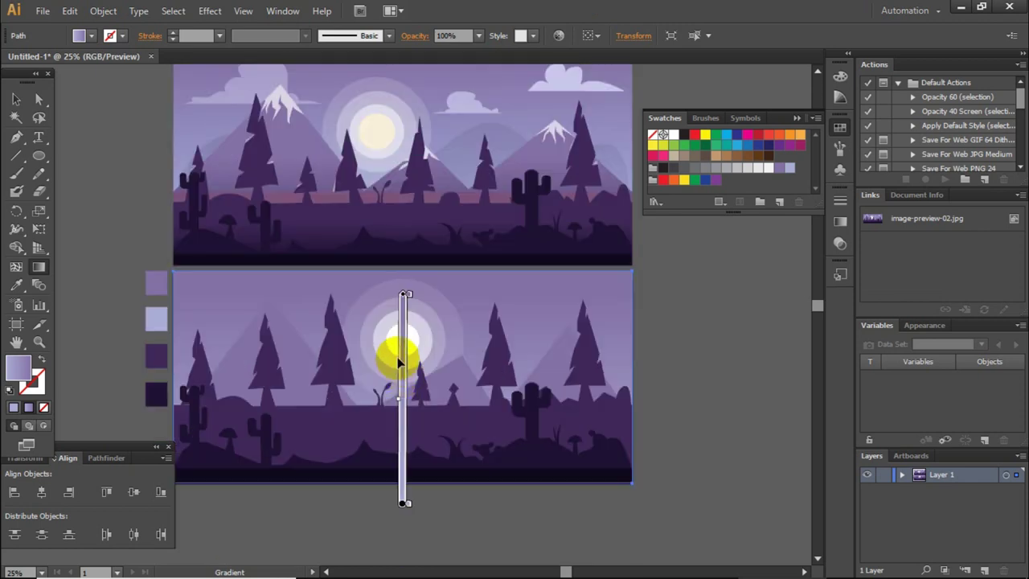
Step: Move the gradient's top end down toward the moon and shift the whole gradient up slightly
left_click(16, 99)
left_click(121, 241)
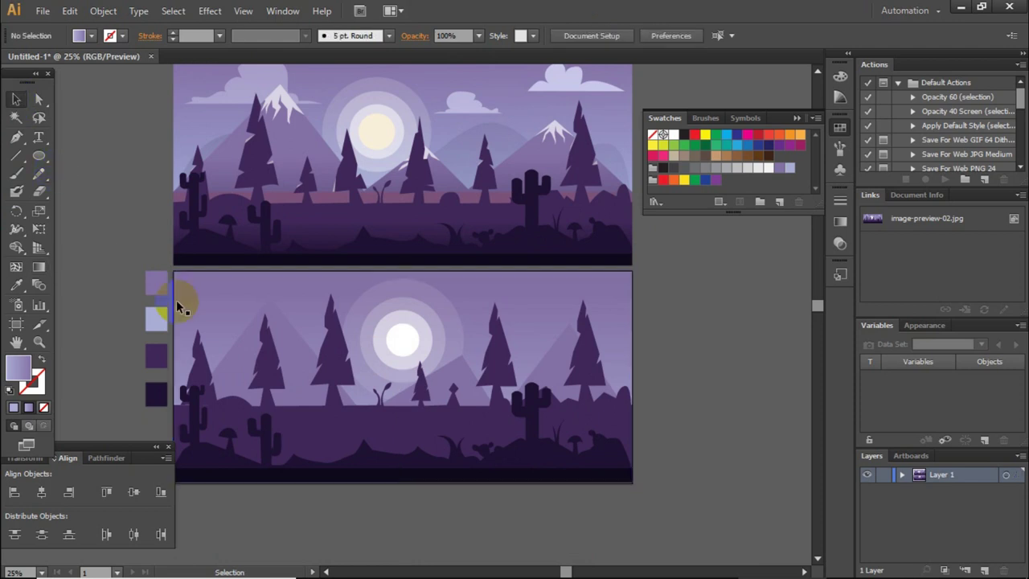
left_click(291, 345)
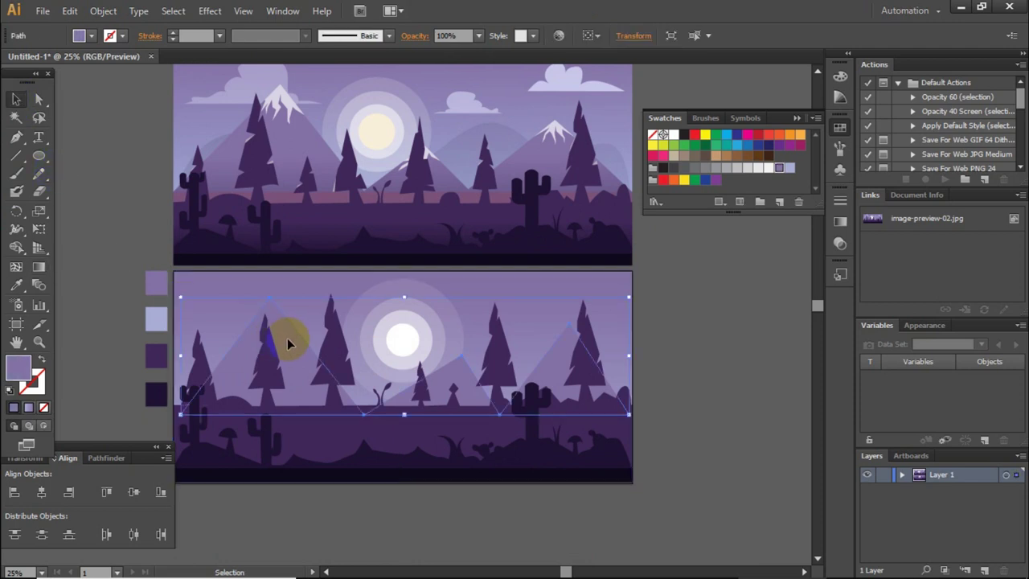
left_click(465, 279)
left_click(38, 266)
left_click_drag(406, 296, 404, 344)
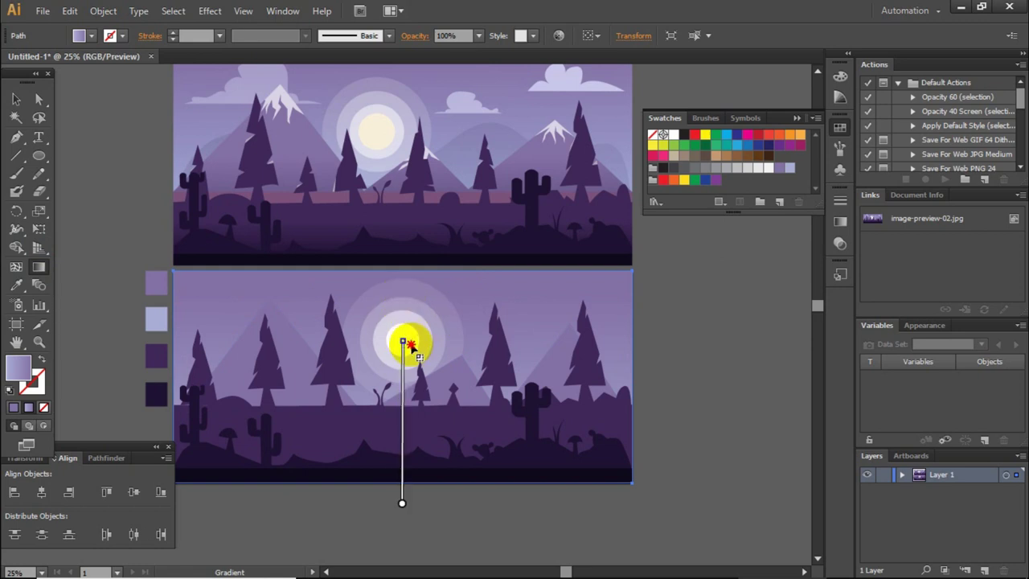
left_click_drag(405, 380, 405, 354)
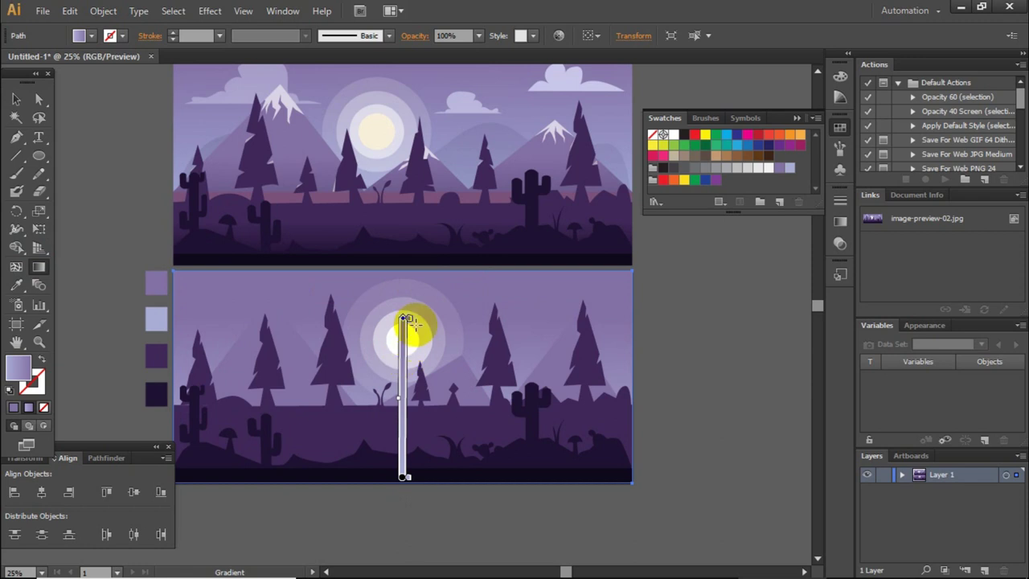
left_click(27, 102)
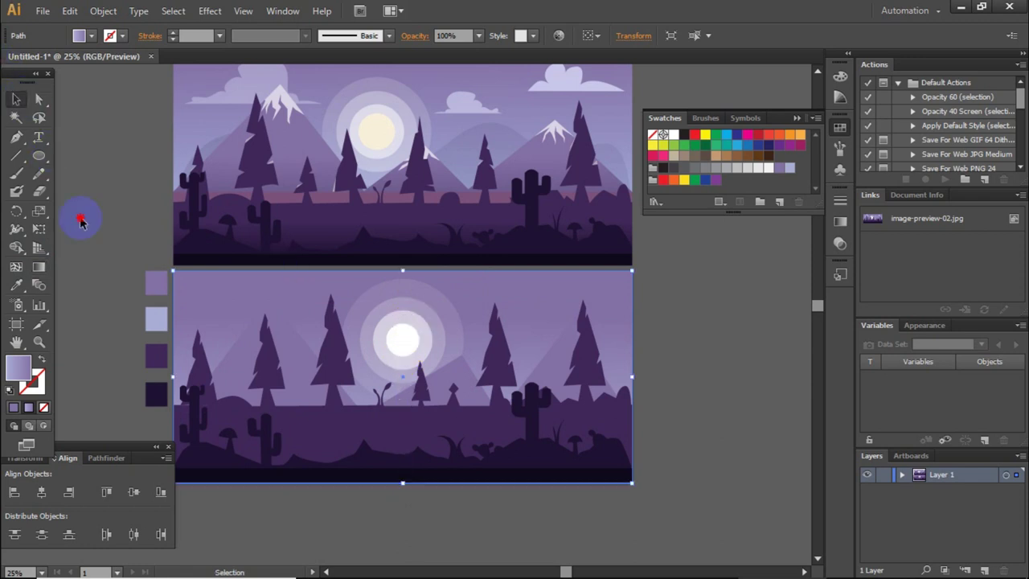
Step: Fill the lower scene's mountain with a darker muted purple
left_click(298, 357)
double_click(19, 368)
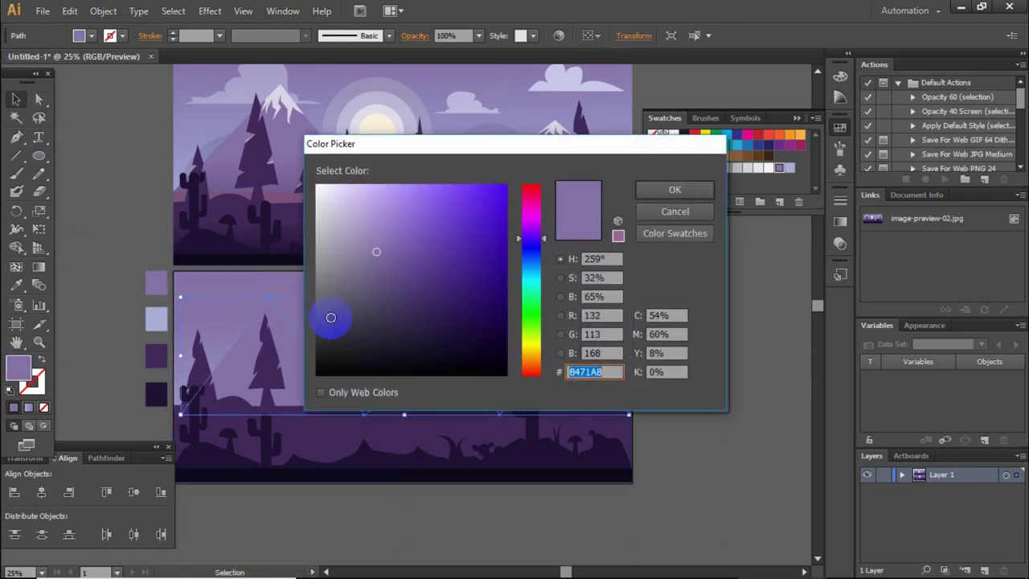
left_click(393, 271)
left_click(672, 193)
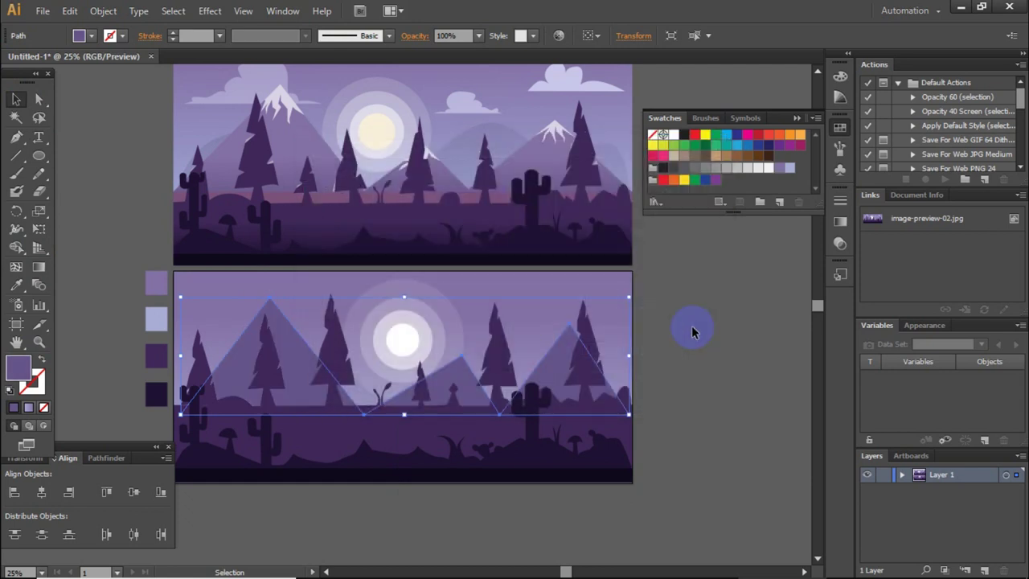
left_click(692, 326)
Step: Copy the upper scene's mountain colour onto the lower mountain with the Eyedropper
scroll(691, 326, "up", 2)
scroll(692, 325, "down", 2)
left_click(545, 357)
left_click(25, 289)
left_click(225, 184)
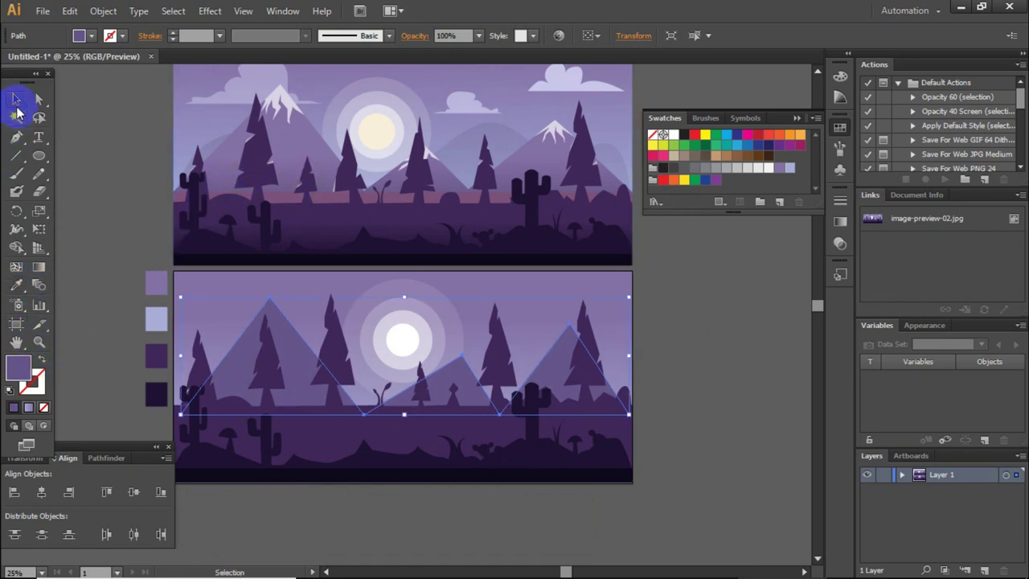
left_click(122, 279)
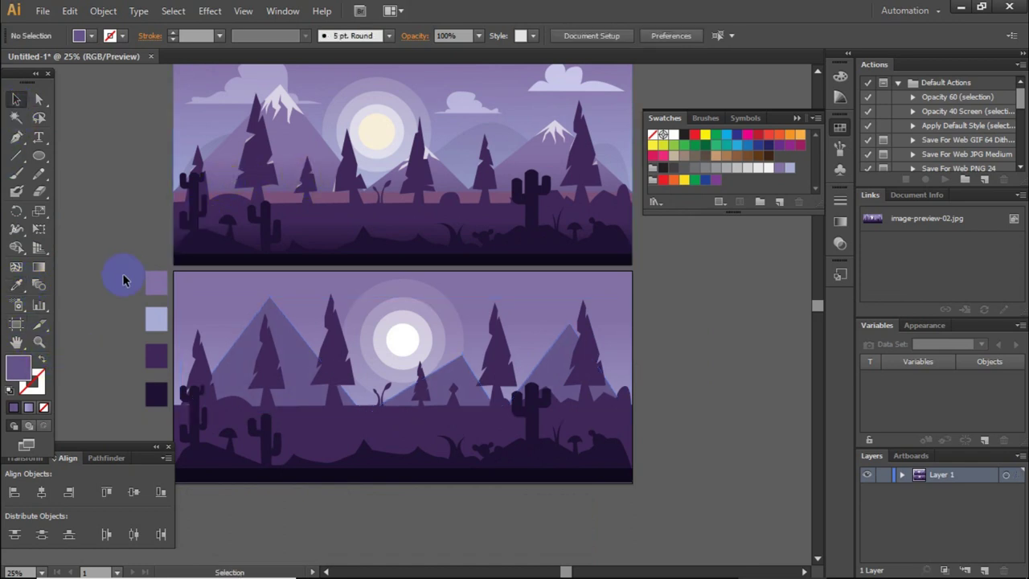
Step: Move the mountain peak left and down and raise the valley point between the mountains
left_click(426, 334)
key("ctrl+plus")
key("ctrl+plus")
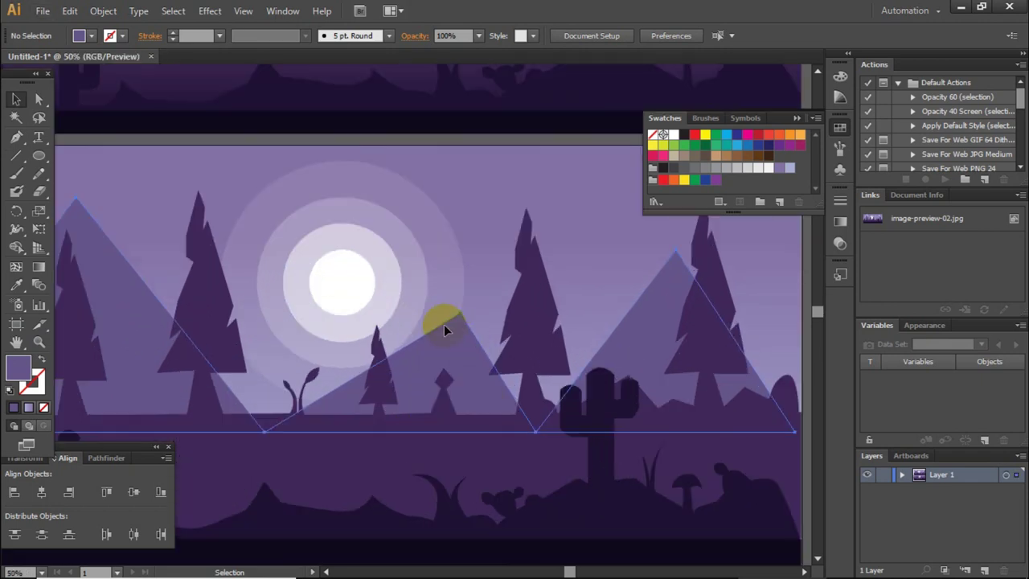
left_click(38, 98)
left_click_drag(460, 317, 414, 332)
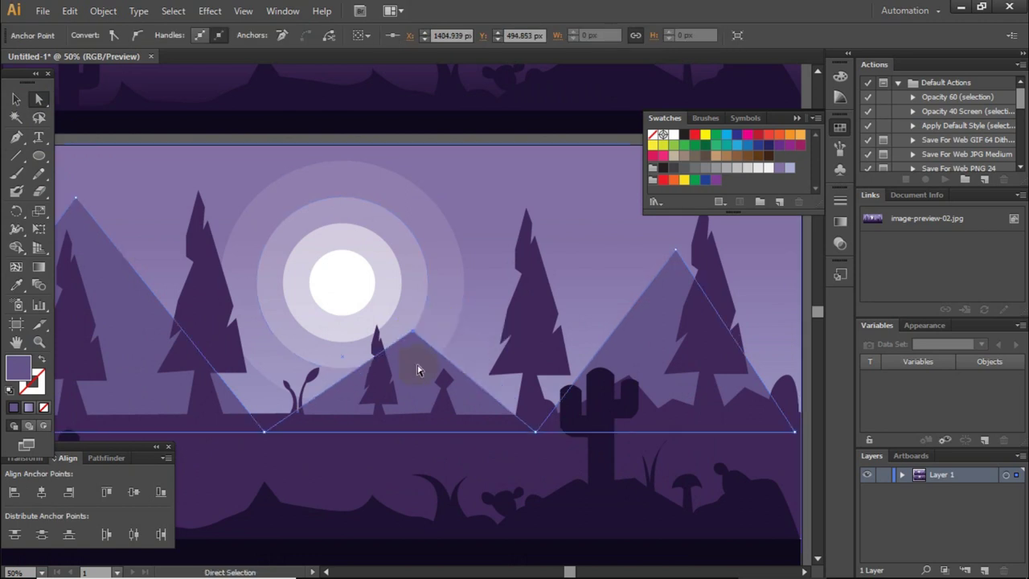
left_click_drag(535, 431, 549, 430)
key("ctrl+minus")
key("ctrl+minus")
key("ctrl+minus")
key("ctrl+shift+a")
Step: Select the large mountain behind the tree, then clear the selection before drawing
left_click(40, 99)
scroll(295, 385, "up", 2)
left_click(321, 282)
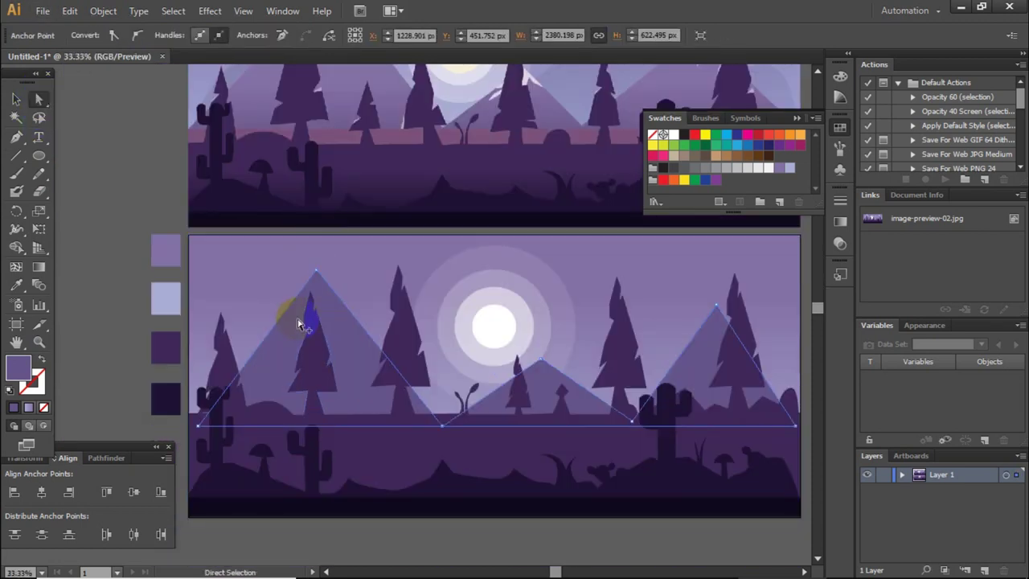
scroll(299, 325, "up", 3)
left_click(16, 135)
left_click(16, 98)
Step: Start the snow cap outline with points up the slope toward the peak
left_click(251, 193)
left_click(17, 136)
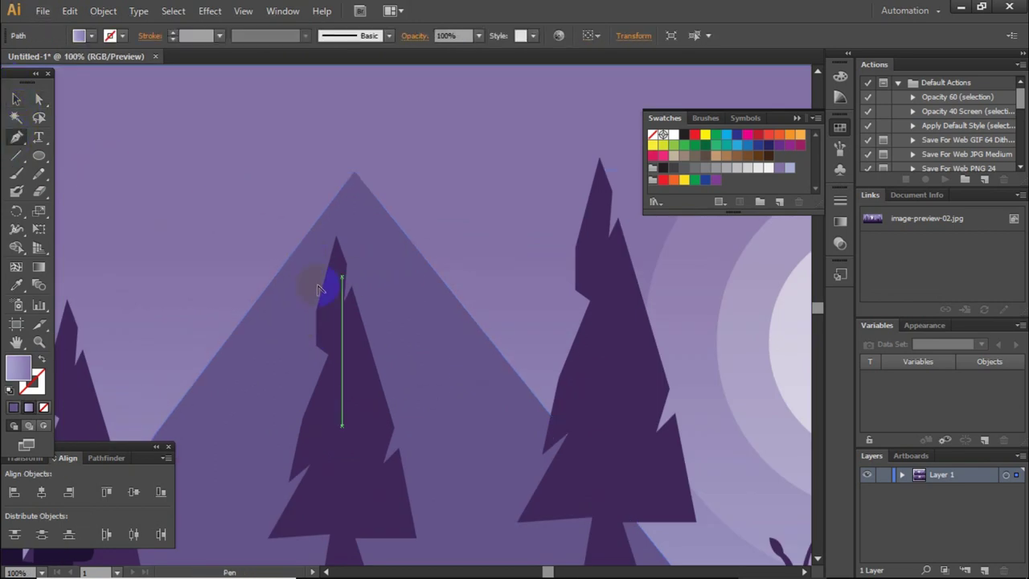
scroll(320, 289, "up", 1)
left_click(251, 283)
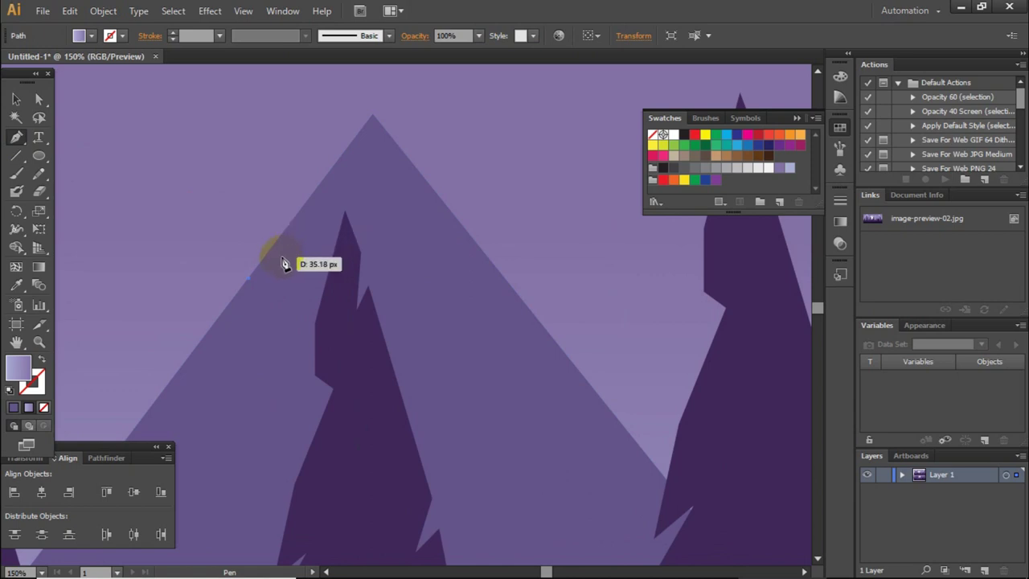
left_click(290, 248)
left_click(321, 205)
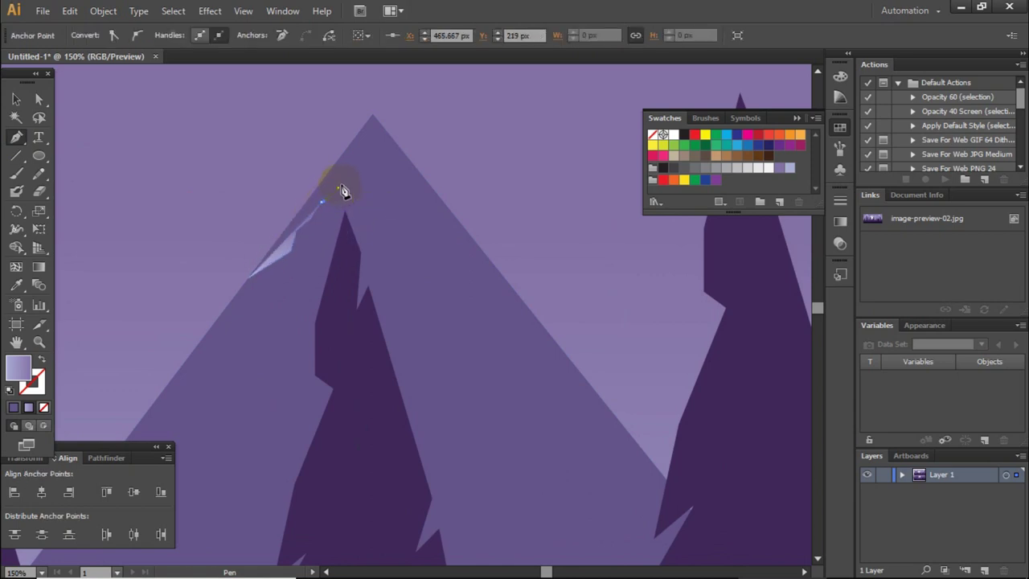
left_click(356, 277)
Step: Curve the snow edge over the ridge, add an icicle tip, and close the shape
mouse_move(341, 210)
left_mouse_down()
mouse_move(359, 225)
mouse_move(442, 239)
mouse_move(448, 217)
left_mouse_up()
left_click(394, 173)
left_click(397, 196)
left_click(448, 306)
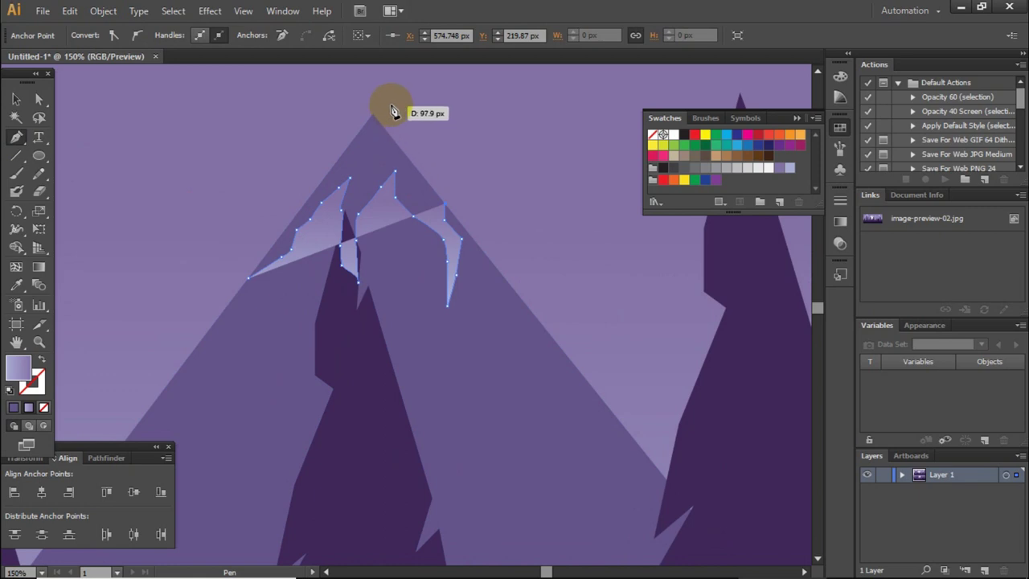
left_click_drag(385, 95, 354, 95)
left_click_drag(250, 278, 269, 272)
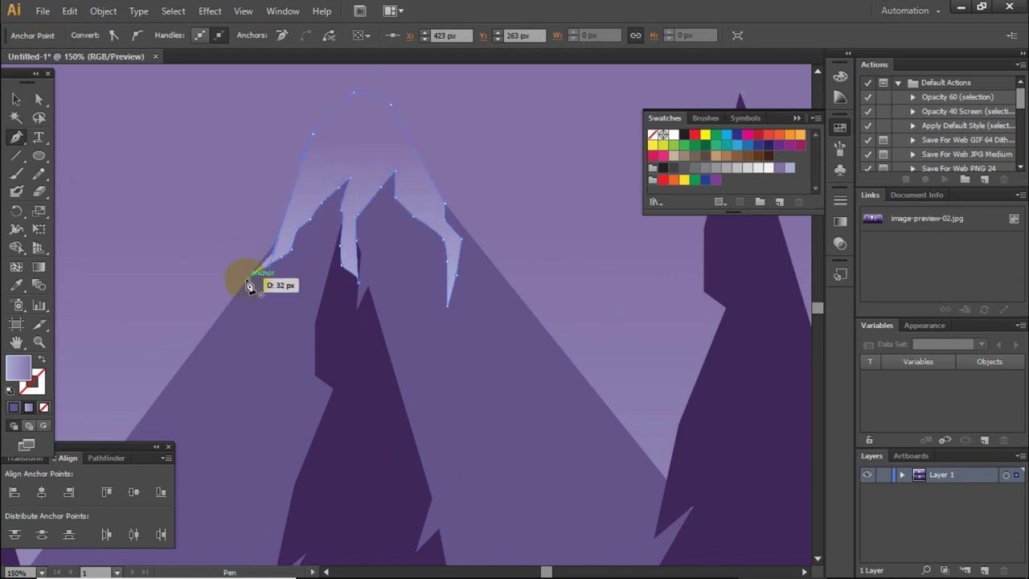
left_click(247, 277)
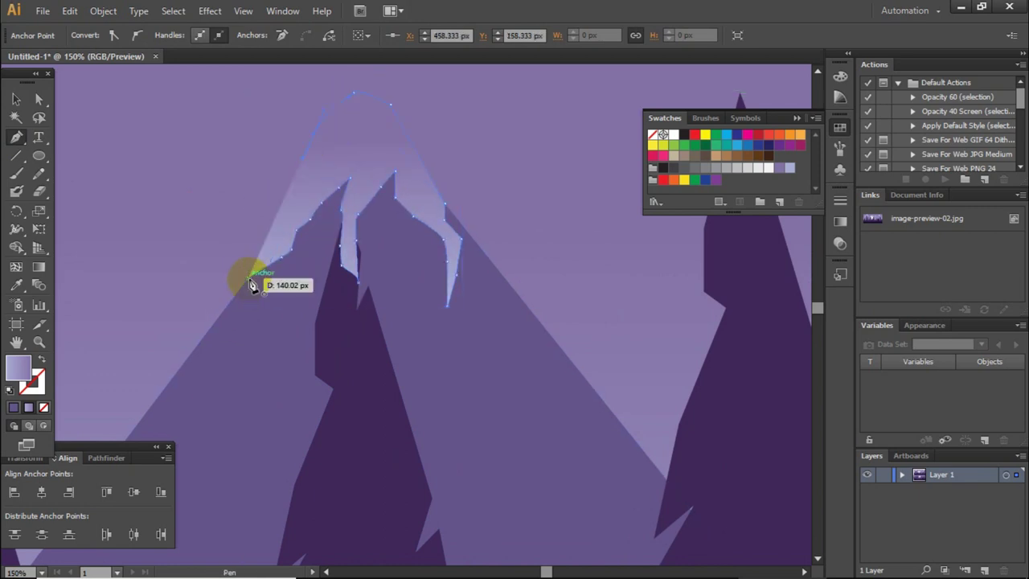
Step: Fill the snow shape with near-white #EAEAEA
left_click(20, 116)
left_click(16, 99)
left_click(16, 284)
left_click(320, 383)
double_click(18, 368)
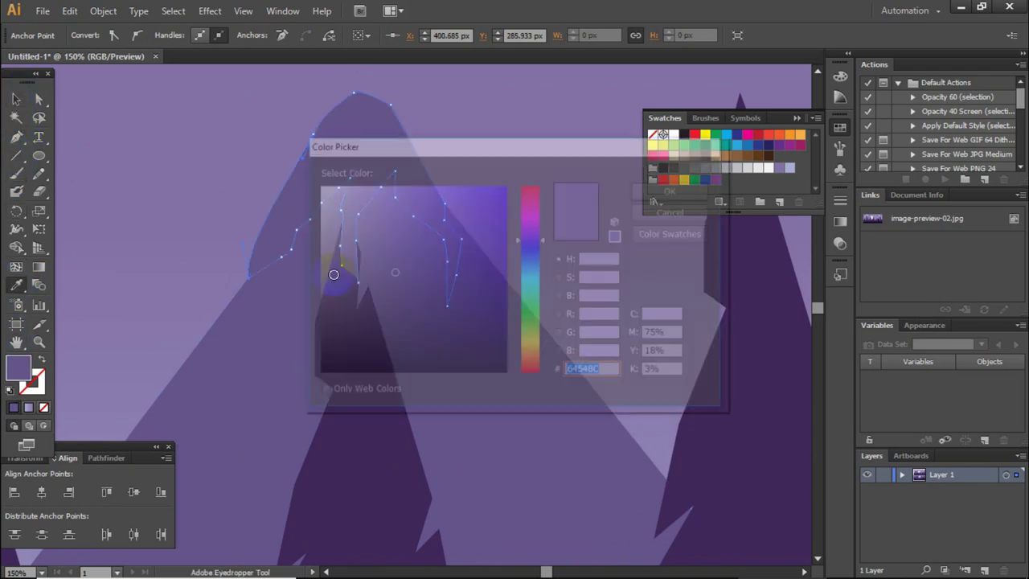
mouse_move(344, 202)
left_mouse_down()
mouse_move(313, 189)
mouse_move(316, 199)
left_mouse_up()
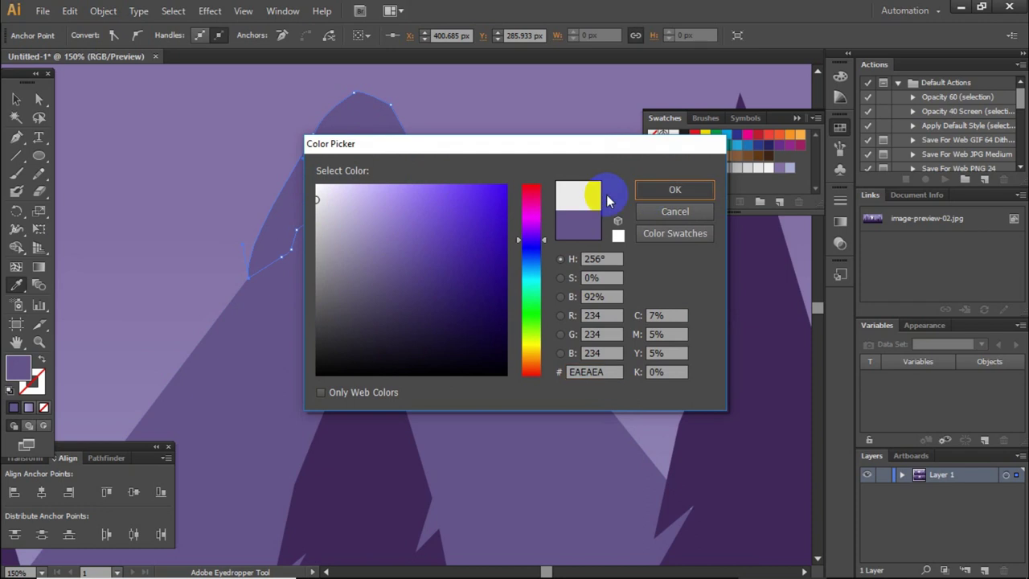
left_click(674, 189)
Step: Select the mountain path to duplicate it in place
left_click(16, 99)
left_click(489, 320)
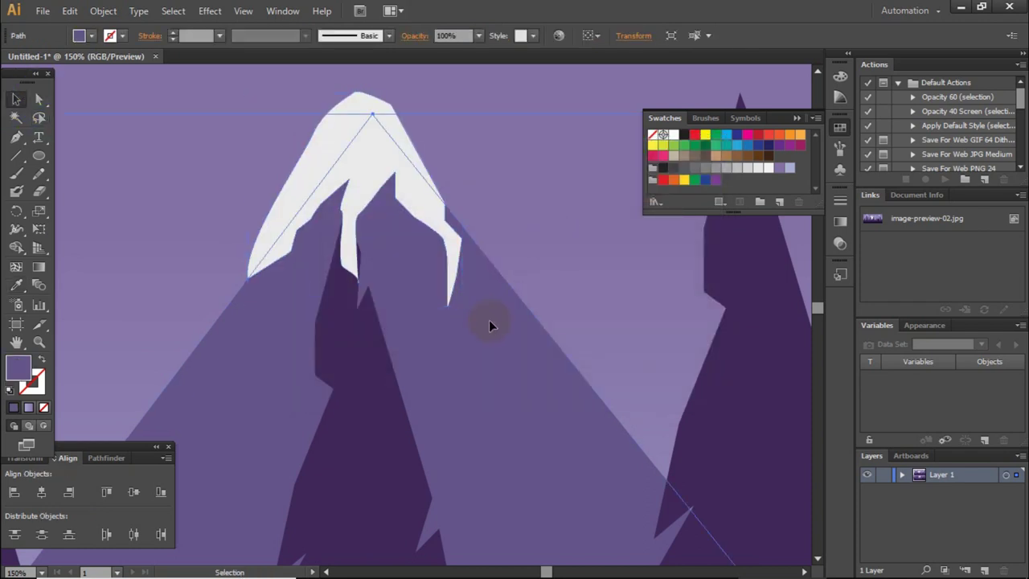
left_click(519, 252)
Step: Intersect a copy of the mountain with the snow cap using Pathfinder
left_click(499, 335)
left_click(426, 214)
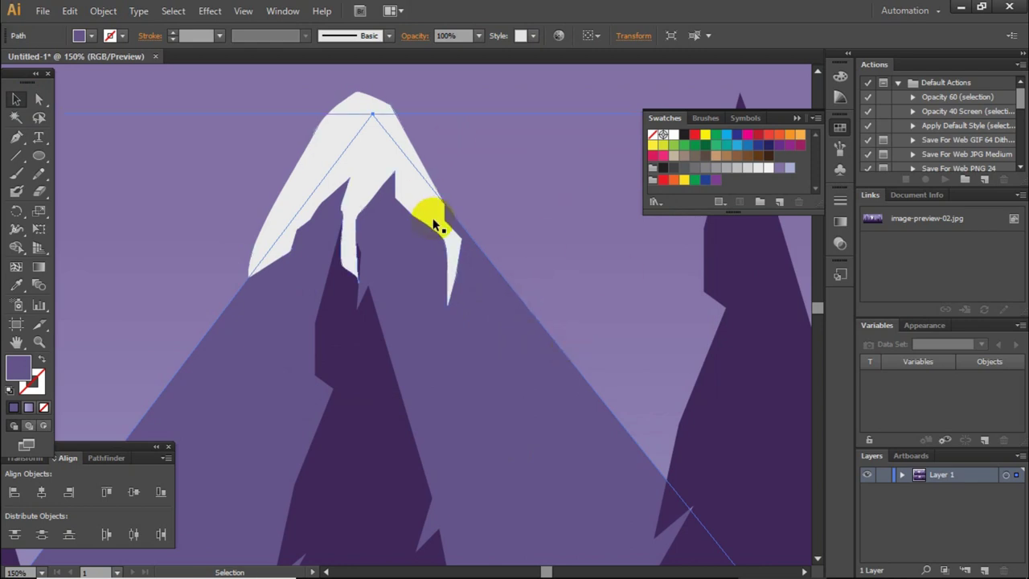
left_click(361, 168, "shift")
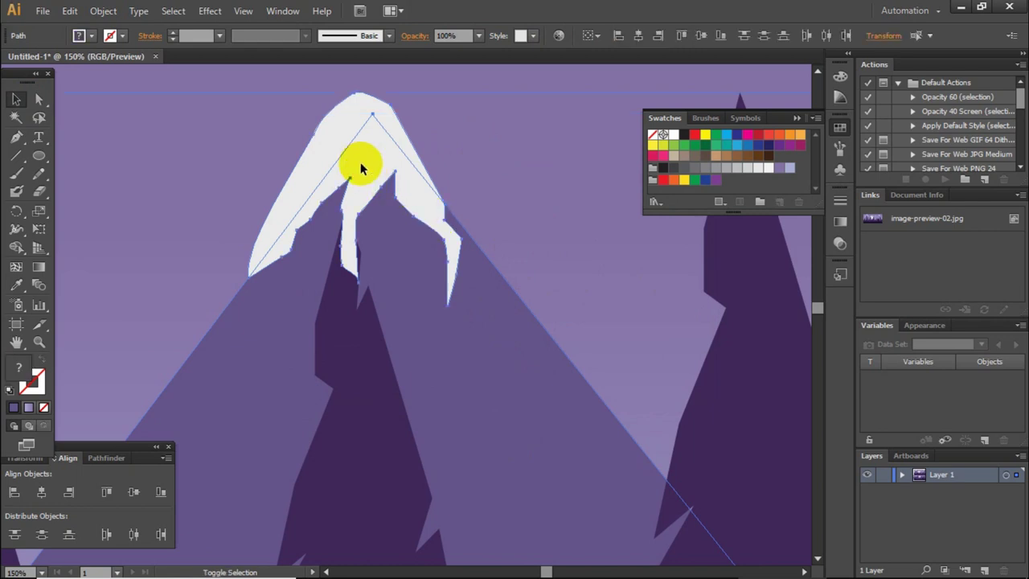
left_click(105, 457)
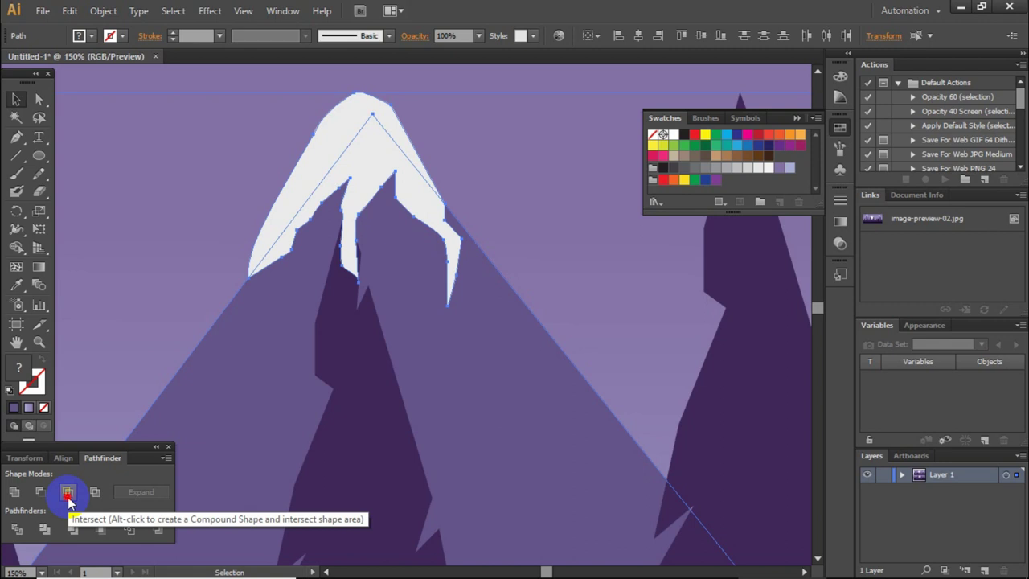
left_click(69, 500)
Step: Zoom out and pan to bring the rest of the lower scene into view
key("ctrl+minus")
key("ctrl+minus")
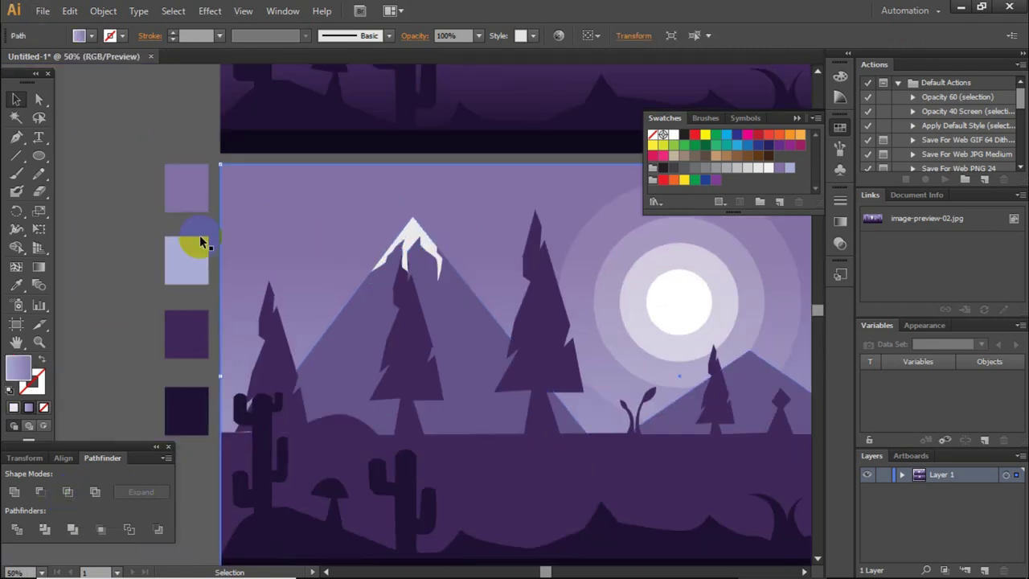
scroll(205, 234, "down", 1)
scroll(344, 299, "right", 1)
scroll(286, 321, "right", 4)
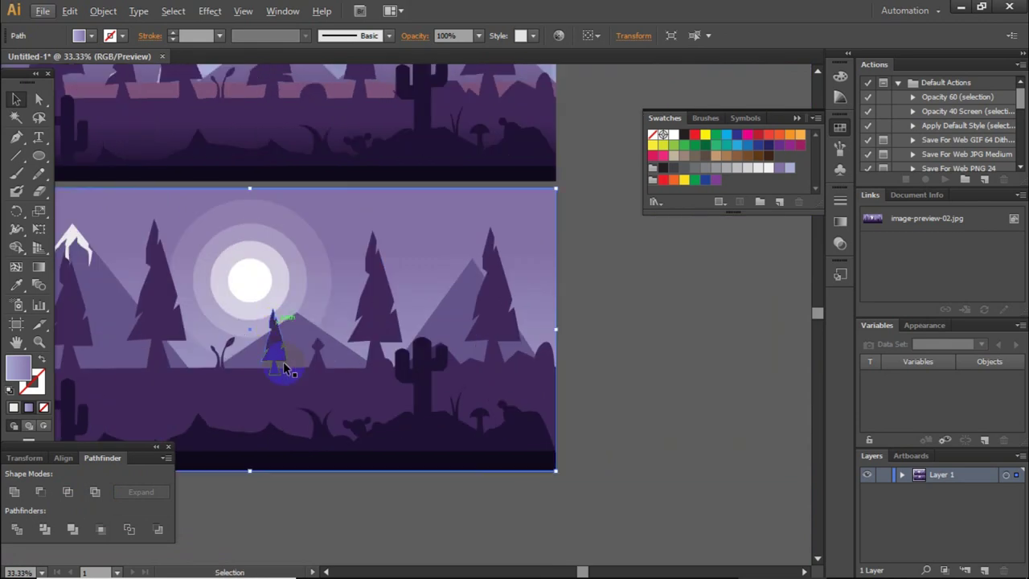
scroll(286, 370, "up", 4)
scroll(271, 356, "up", 2)
left_click(16, 136)
Step: Start the middle mountain's snow outline beside the tree with a first icicle tip
left_click(250, 201)
left_click_drag(323, 166, 355, 166)
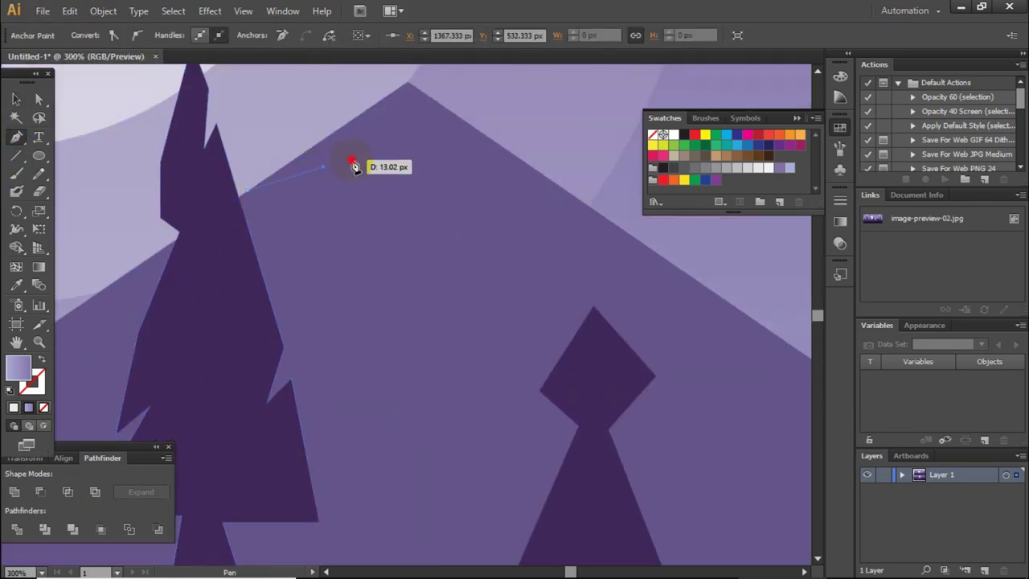
left_click(391, 122)
left_click(377, 178)
left_click_drag(333, 215, 335, 259)
left_click(355, 314)
Step: Trace the snow edge over the peak, adding another icicle and the right side
left_click(367, 214)
left_click(410, 123)
left_click(458, 202)
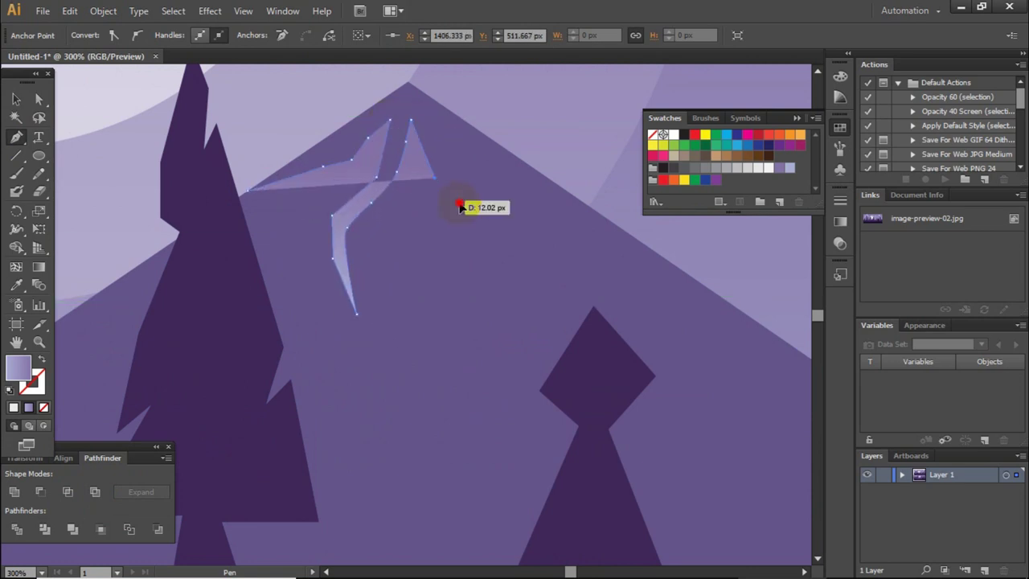
left_click_drag(473, 217, 474, 241)
left_click(458, 314)
left_click(477, 294)
left_click(487, 240)
left_click(509, 212)
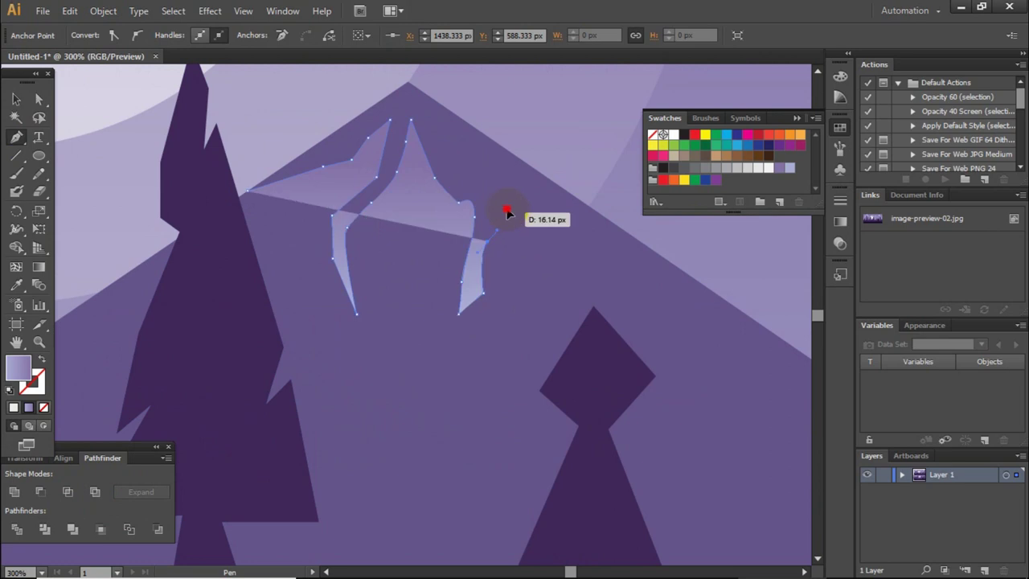
left_click_drag(478, 184, 463, 155)
Step: Add anchors along the ridge and the peak, then close the snow shape
left_click(473, 142)
left_click(515, 172)
left_click_drag(549, 187, 563, 197)
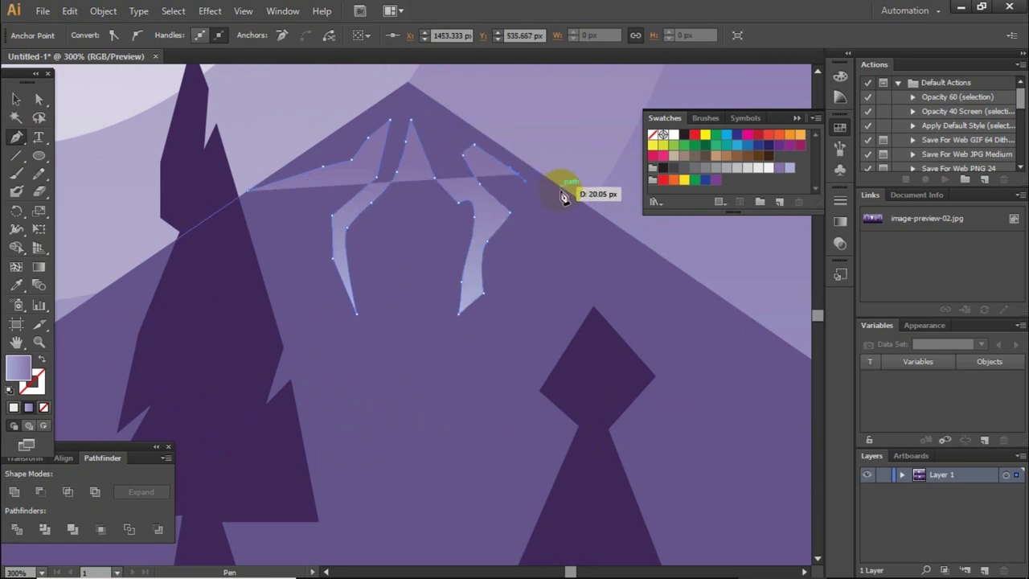
left_click(570, 194)
scroll(522, 165, "up", 1)
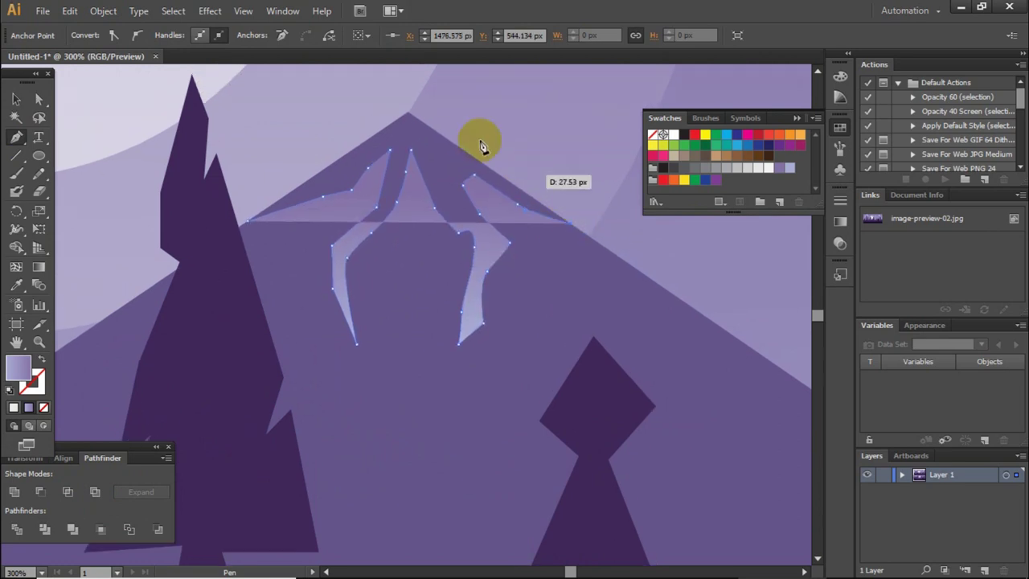
left_click(410, 117)
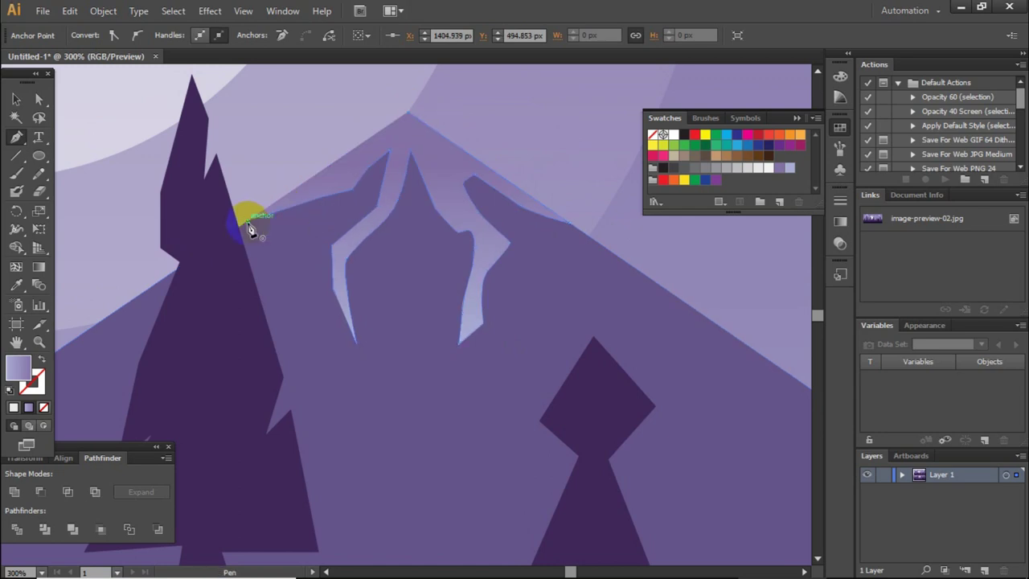
left_click(249, 230)
Step: Give the snow cap the moon's white fill using the Eyedropper
key("ctrl+0")
key("ctrl+1")
left_click(16, 285)
key("ctrl+0")
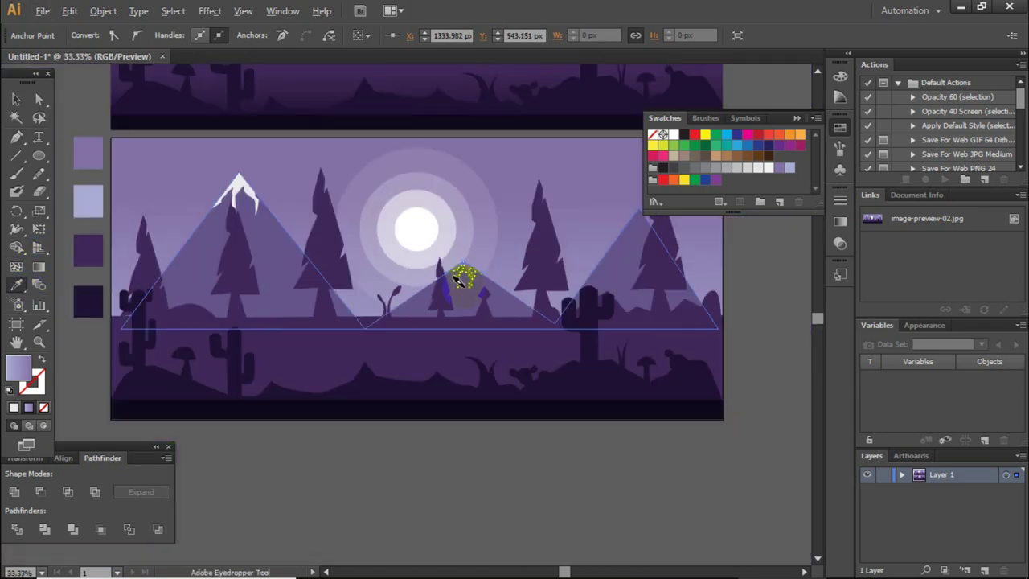
left_click(411, 224)
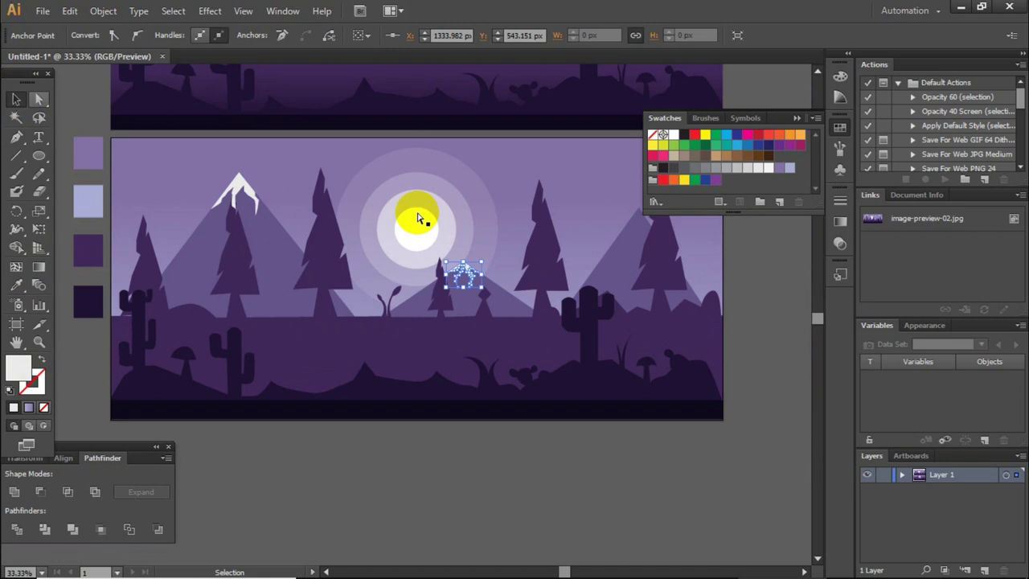
key("ctrl+plus")
Step: Zoom in and draw a jagged closed snow-cap path on the left peak with the Pen tool
key("v")
key("ctrl+plus")
key("ctrl+plus")
key("ctrl+plus")
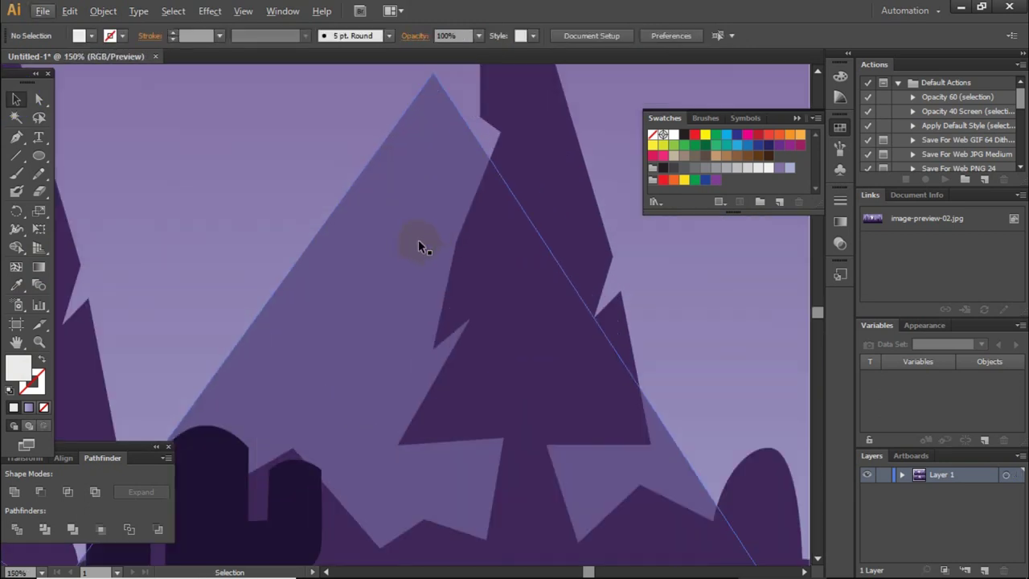
key("p")
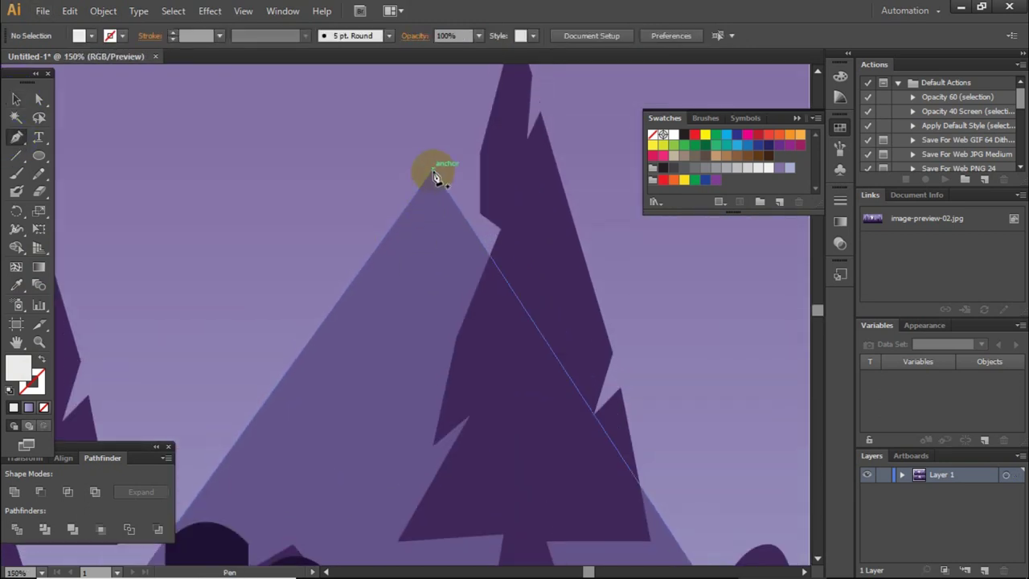
left_click(434, 176)
left_click(332, 309)
left_click(410, 239)
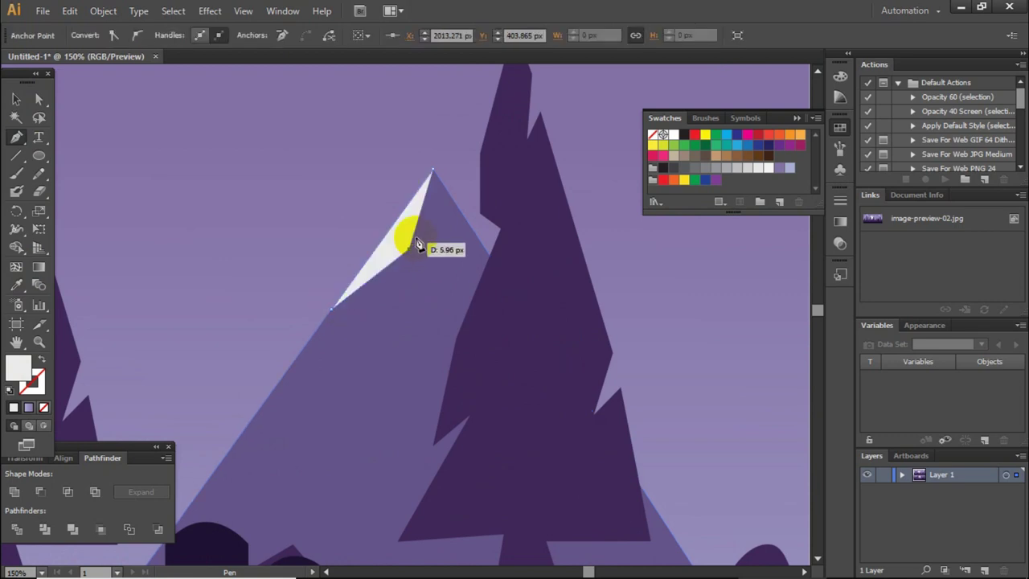
left_click(399, 313)
left_click(438, 392)
left_click(427, 312)
left_click(432, 265)
left_click(448, 265)
left_click(474, 319)
left_click(505, 339)
left_click(553, 352)
left_click(434, 173)
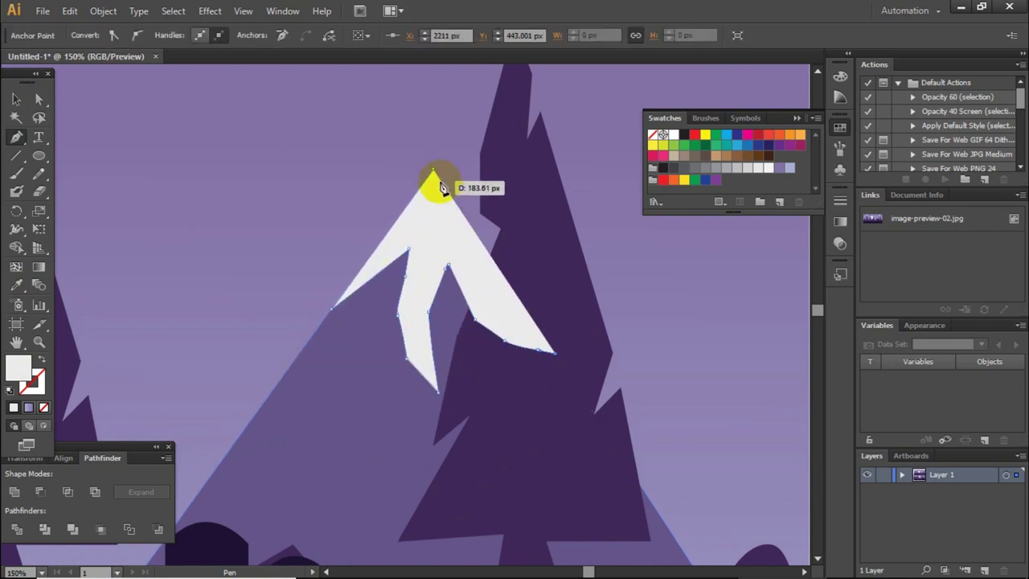
Step: Zoom out and select all three snow caps together with the Selection tool
key("ctrl+minus")
left_click(18, 100)
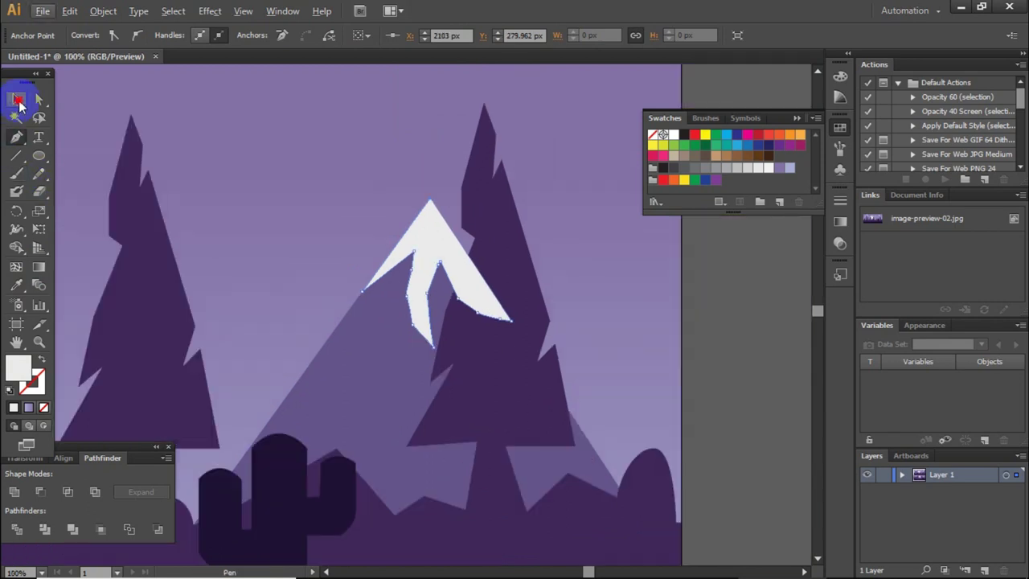
key("ctrl+minus")
key("ctrl+minus")
key("ctrl+minus")
left_click(601, 256)
key("ctrl+minus")
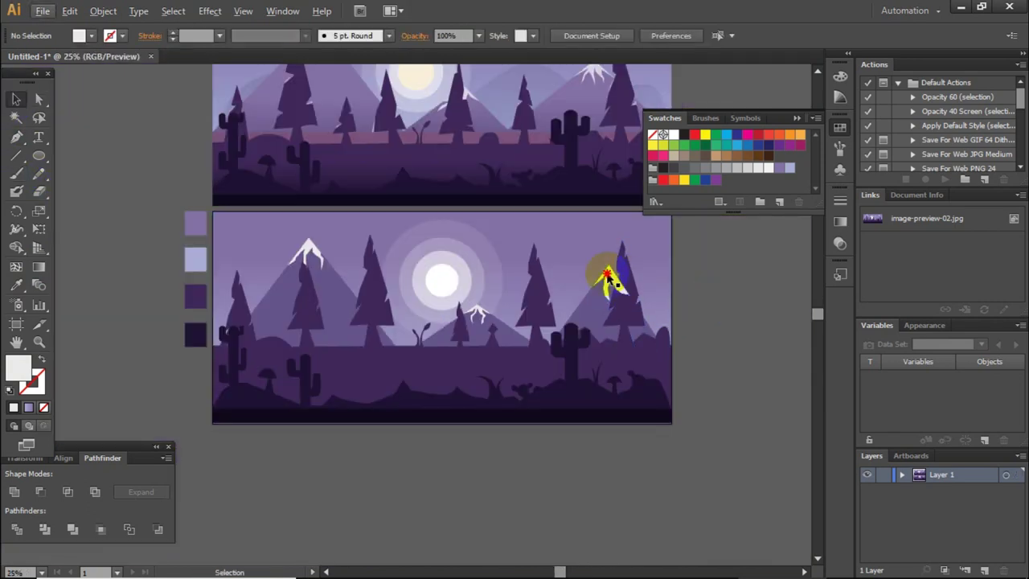
left_click(608, 278)
left_click(477, 312, "shift")
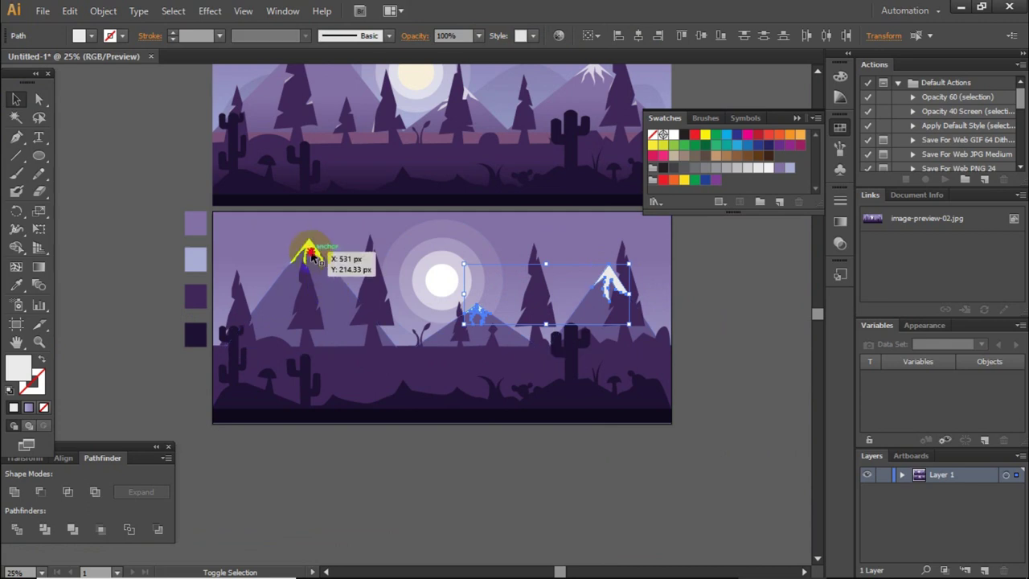
left_click(310, 255, "shift")
key("ctrl+plus")
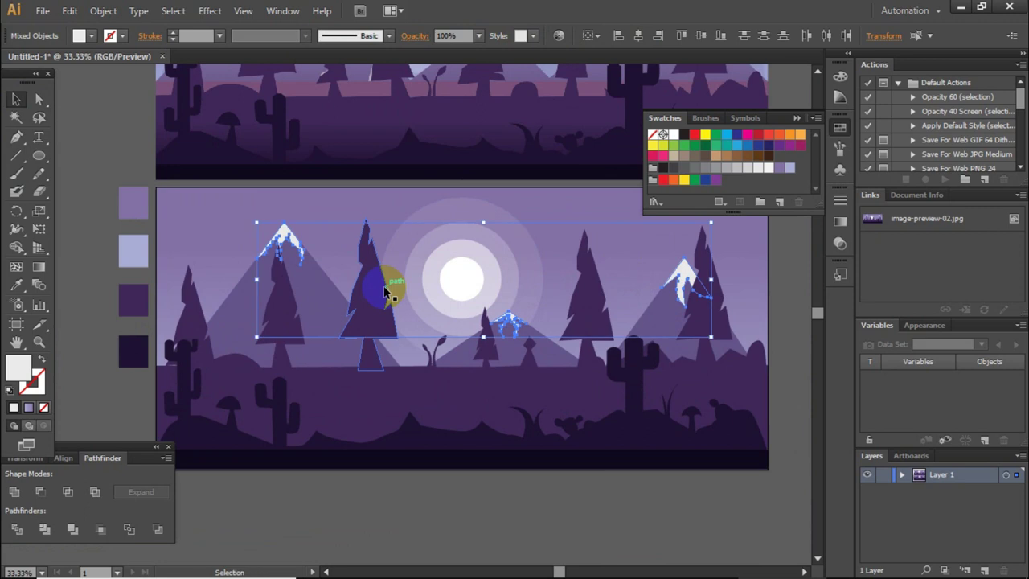
left_click(118, 177)
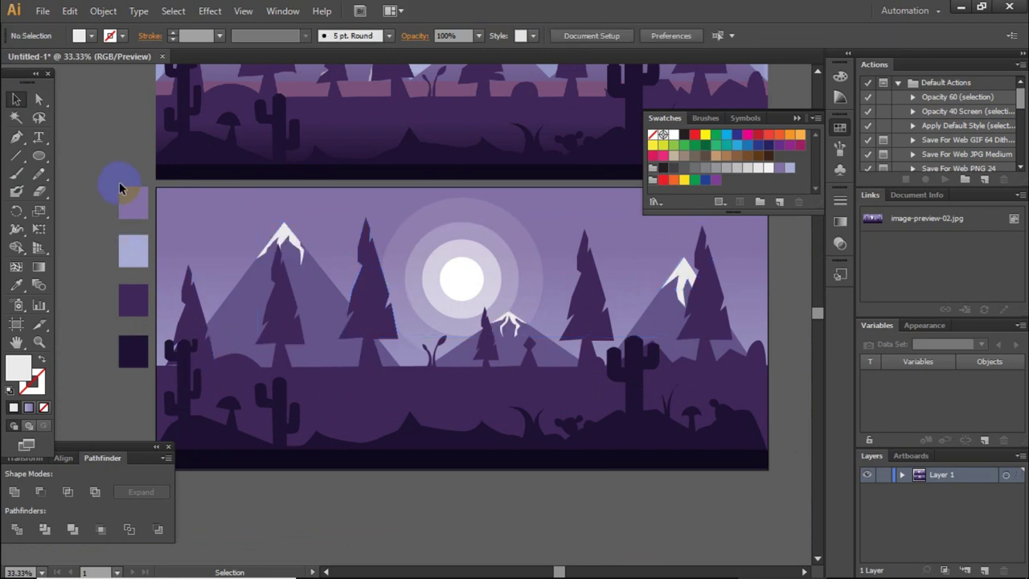
scroll(119, 182, "down", 1)
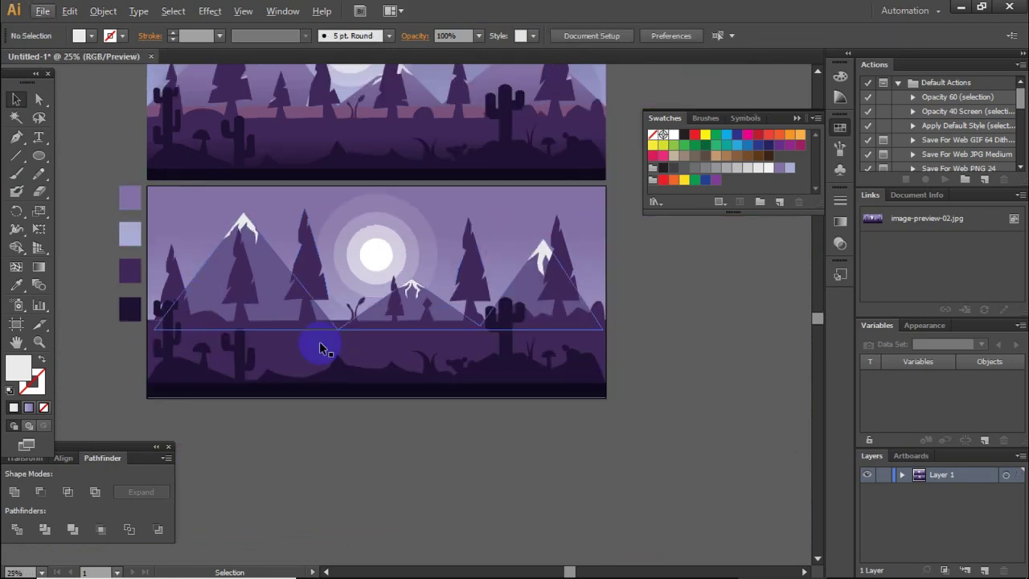
scroll(489, 391, "up", 2)
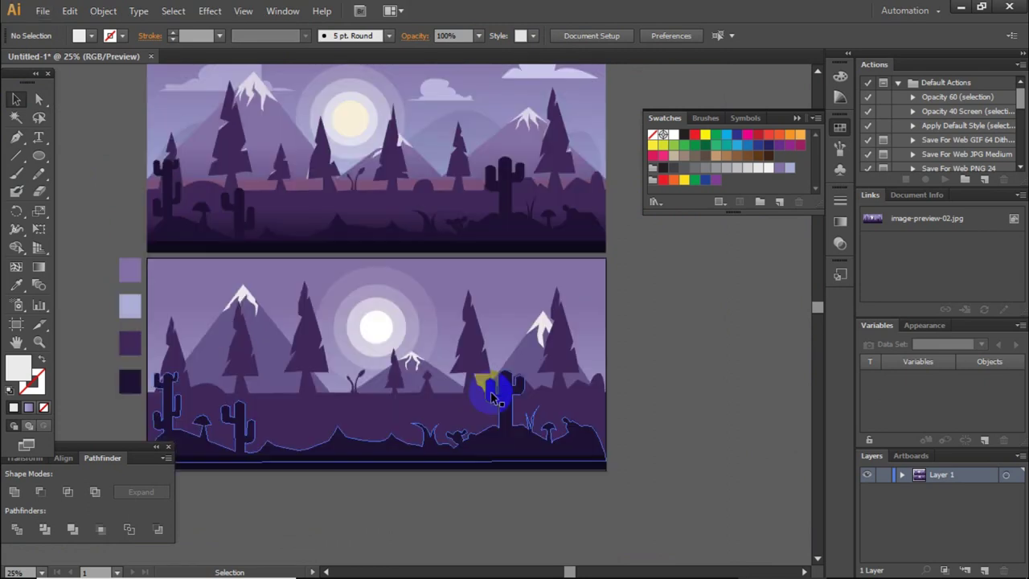
scroll(641, 336, "up", 2)
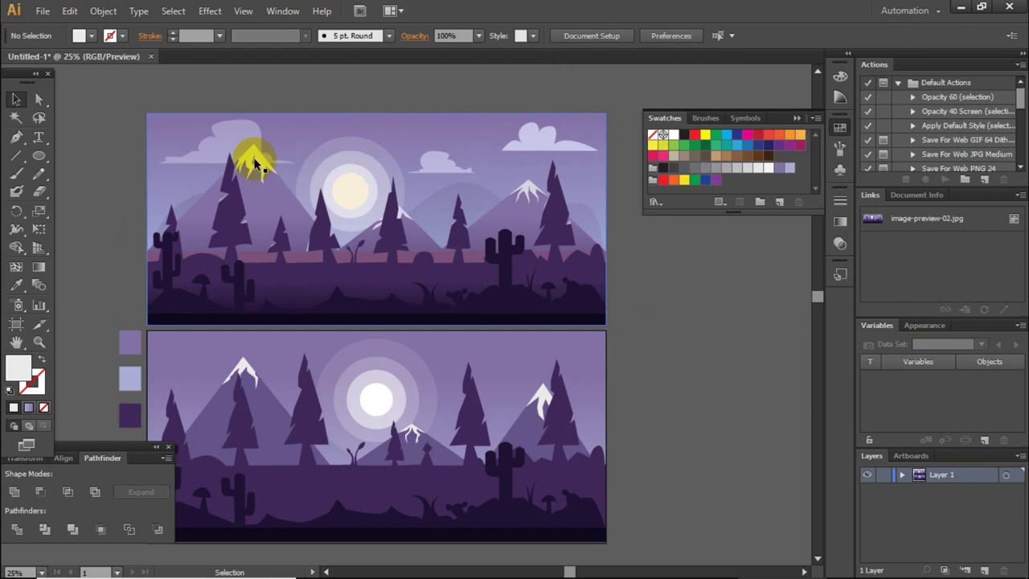
scroll(202, 271, "down", 4)
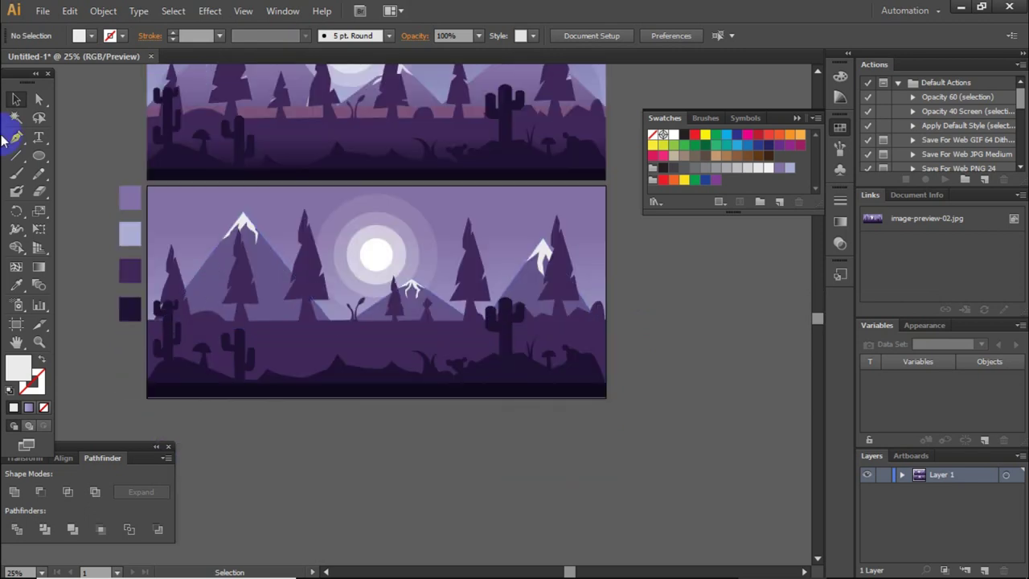
Step: Draw the cloud's long flat base and its first curved anchor with the Pen tool
left_click(17, 139)
scroll(181, 303, "up", 4)
left_click(181, 303)
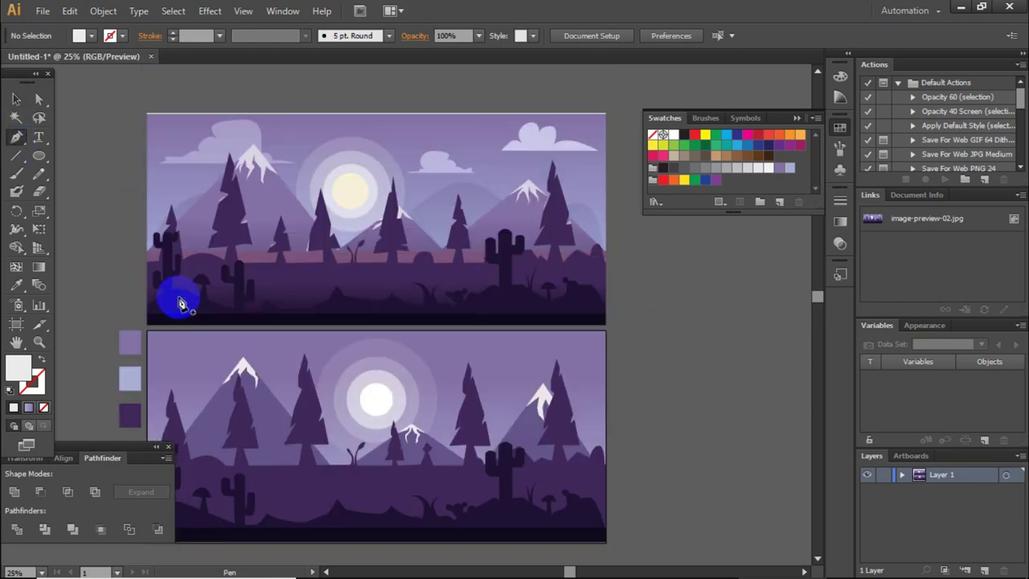
left_click(166, 366)
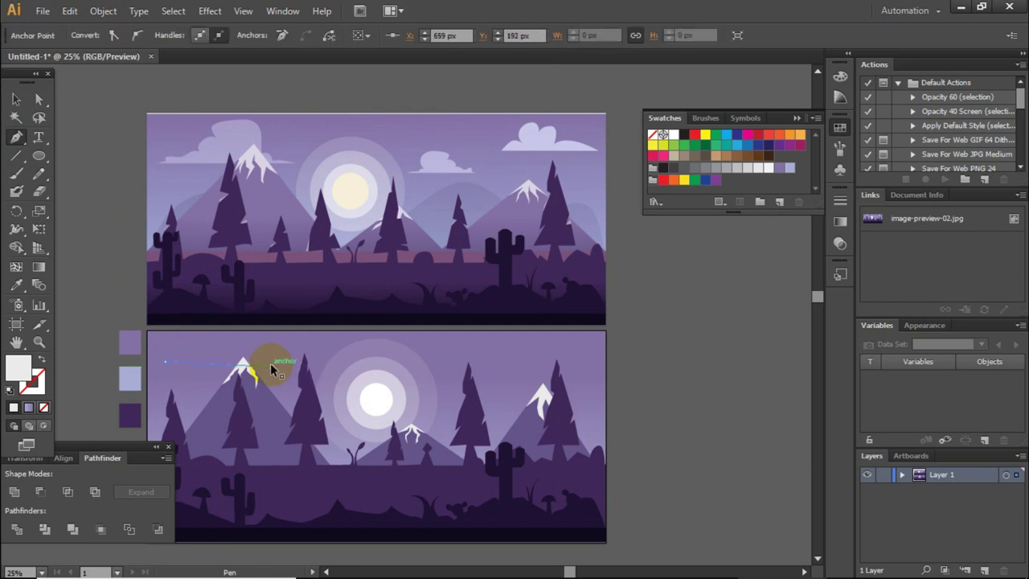
left_click(287, 363)
scroll(224, 358, "up", 1)
left_click_drag(309, 362, 303, 359)
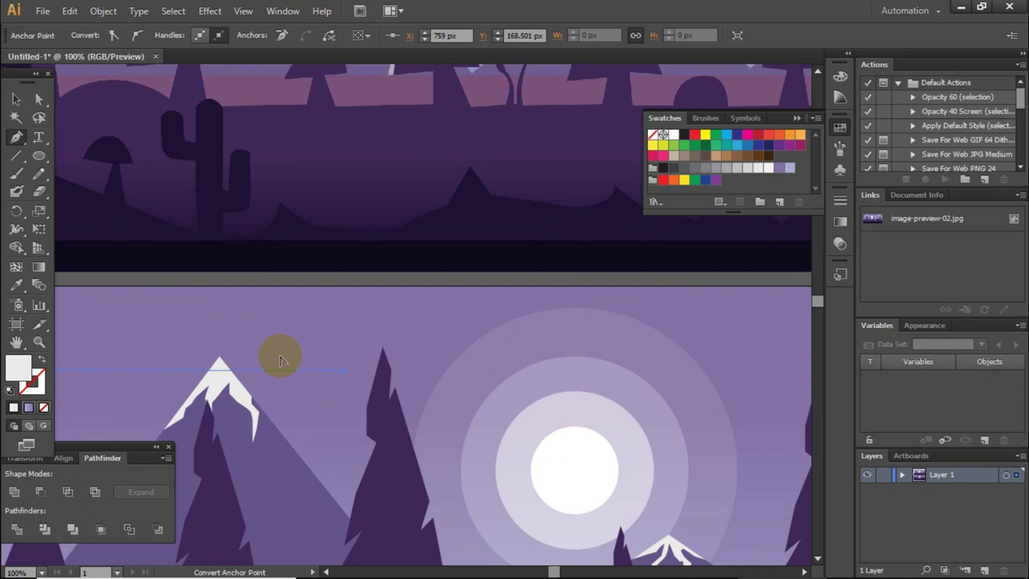
scroll(282, 358, "up", 2)
scroll(298, 362, "up", 1)
left_click_drag(295, 369, 355, 352)
scroll(298, 358, "down", 1)
scroll(322, 349, "down", 1)
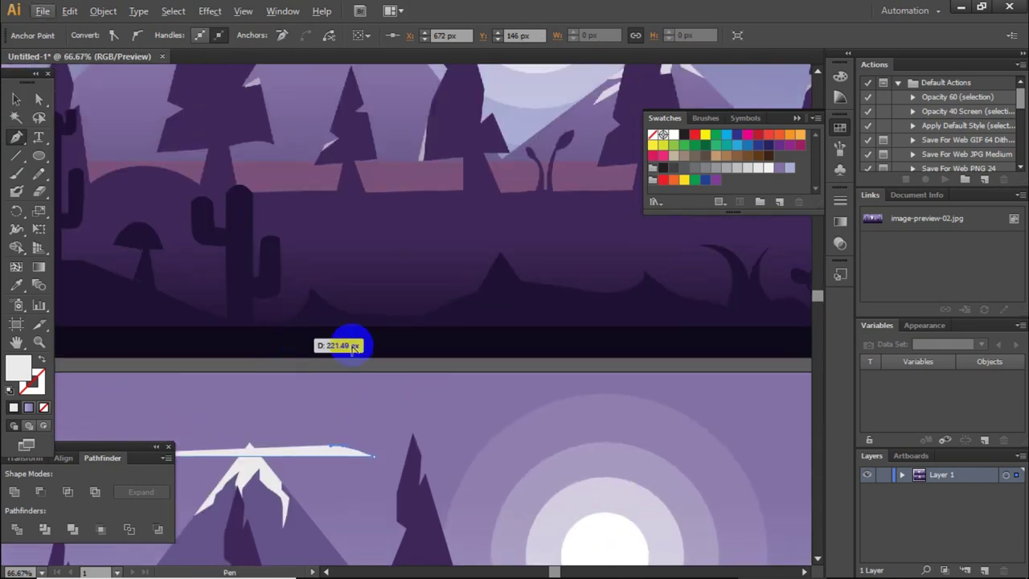
scroll(345, 358, "down", 1)
scroll(330, 382, "up", 1)
scroll(341, 369, "up", 2)
mouse_move(354, 352)
left_mouse_down()
mouse_move(338, 321)
mouse_move(361, 282)
left_mouse_up()
Step: Add the cloud's large rounded top bulge and side bumps, closing the path at its start
left_click(358, 324)
left_click(364, 255, "ctrl")
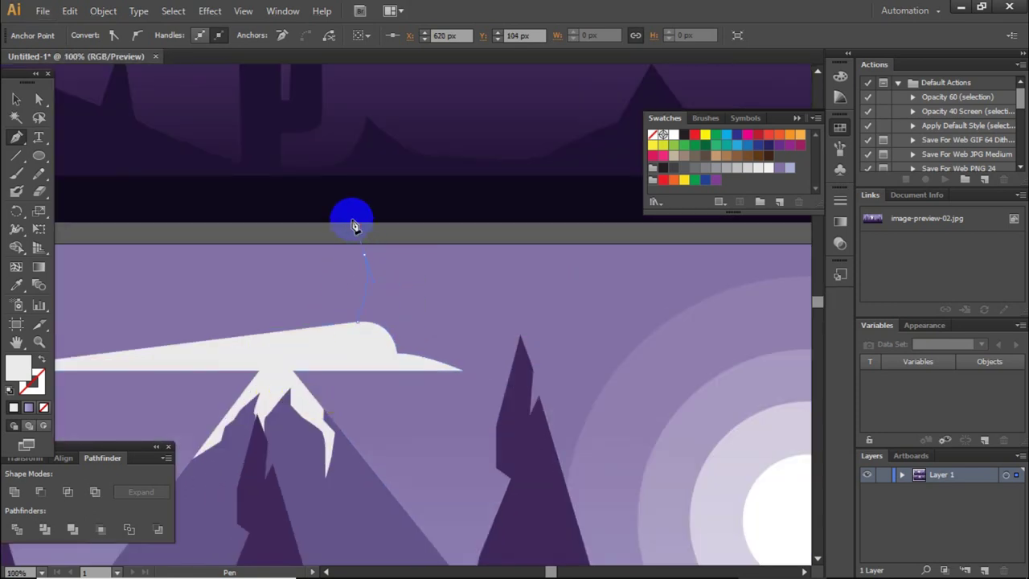
left_click_drag(353, 225, 174, 179)
left_click_drag(203, 264, 218, 279)
scroll(223, 281, "left", 3)
scroll(386, 298, "left", 3)
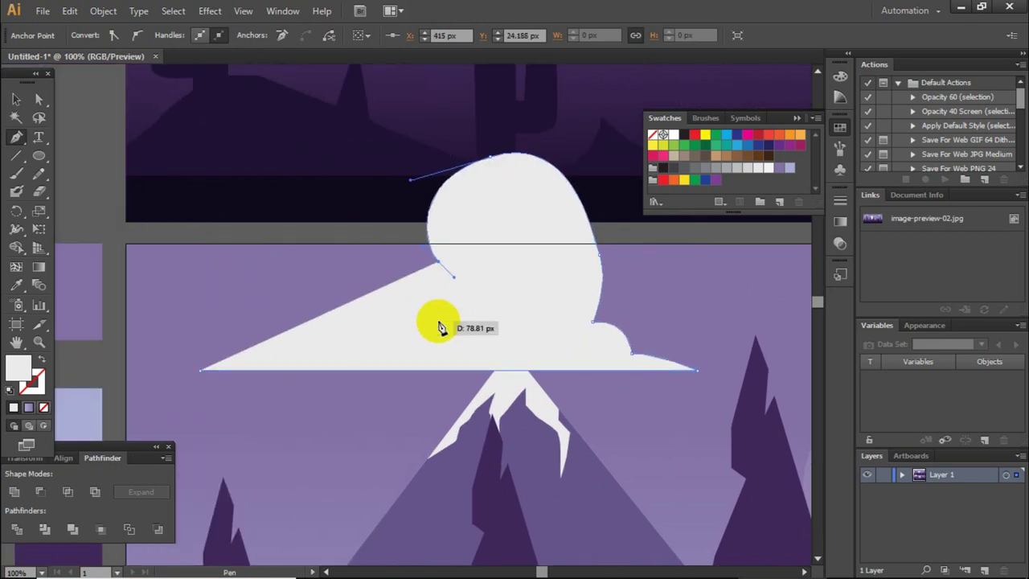
mouse_move(397, 319)
left_mouse_down()
mouse_move(394, 368)
mouse_move(395, 322)
mouse_move(366, 356)
mouse_move(295, 346)
mouse_move(289, 367)
mouse_move(204, 376)
left_mouse_up()
left_click(213, 371)
key("ctrl+minus")
key("ctrl+minus")
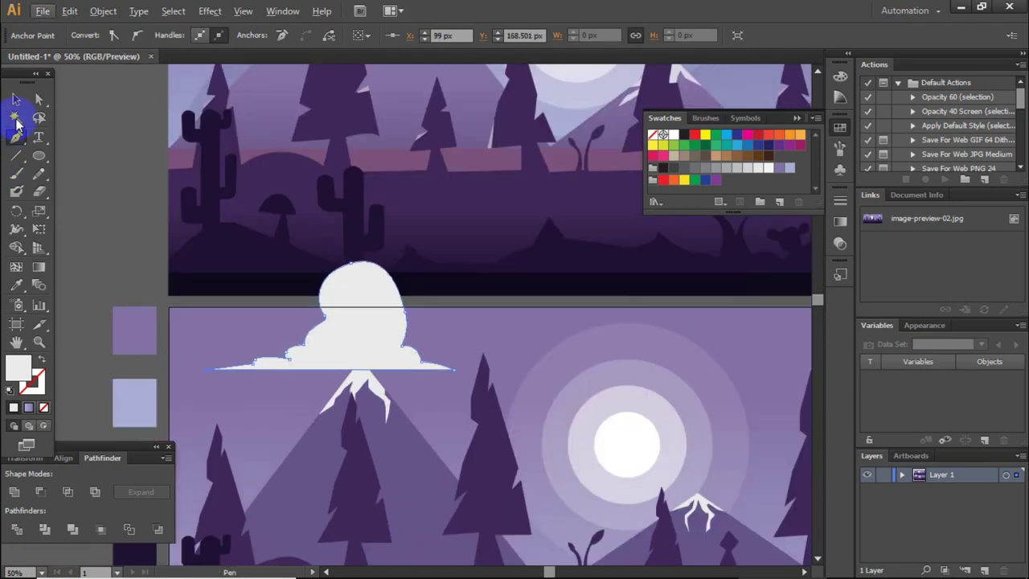
left_click(16, 99)
Step: Squash the cloud to a shorter height and shift its upper bumps to the right
left_click(127, 223)
key("ctrl+minus")
key("ctrl+minus")
key("ctrl+plus")
key("ctrl+plus")
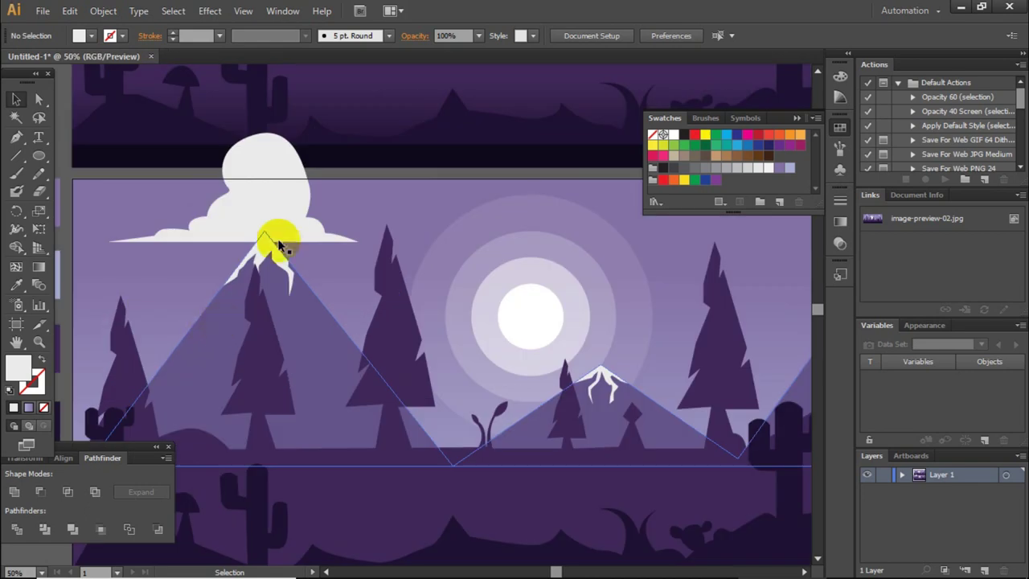
left_click(287, 215)
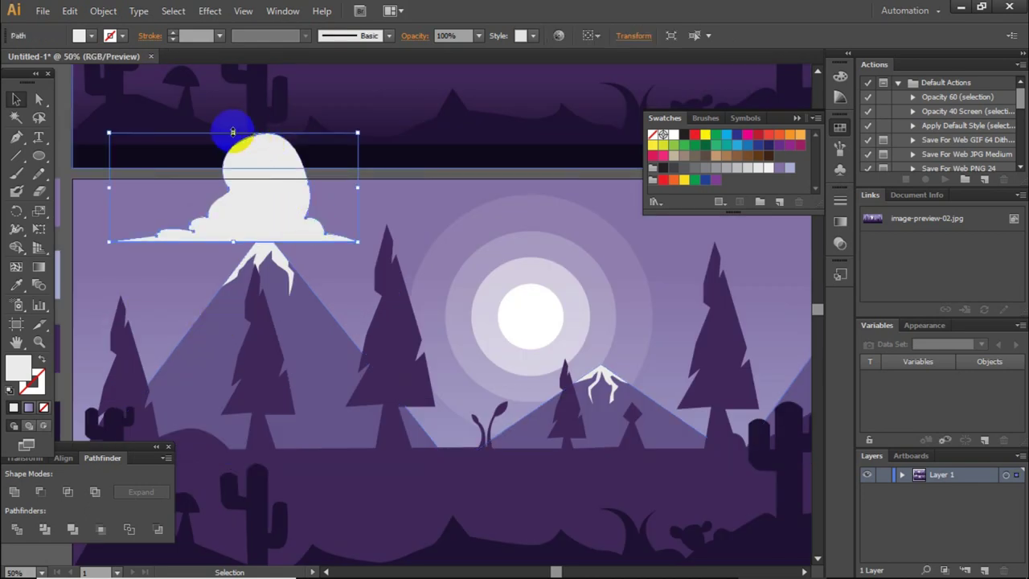
left_click_drag(232, 131, 232, 172)
key("ctrl+minus")
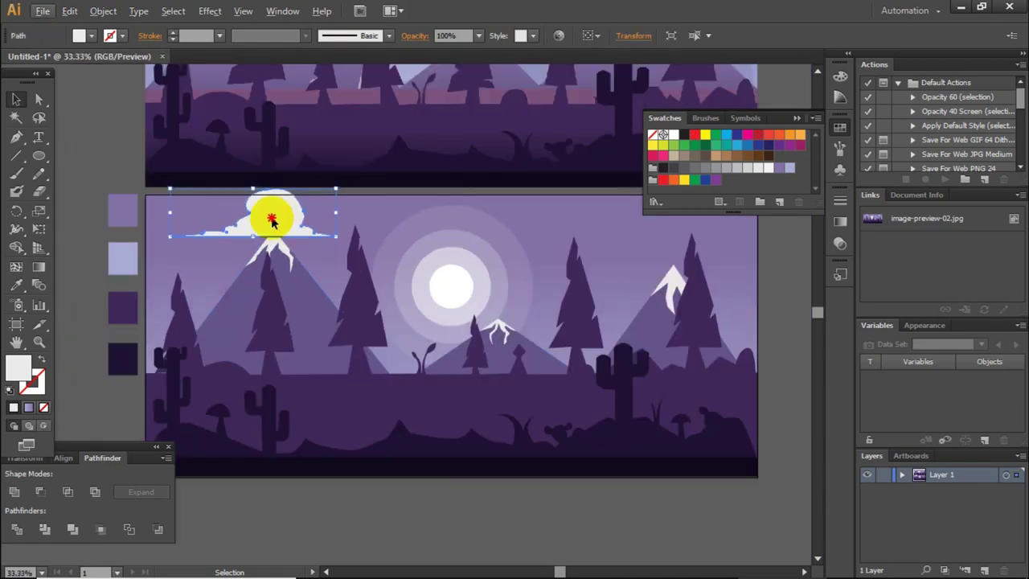
left_click_drag(271, 216, 627, 223)
scroll(620, 222, "right", 5)
key("a")
left_click_drag(357, 213, 426, 253)
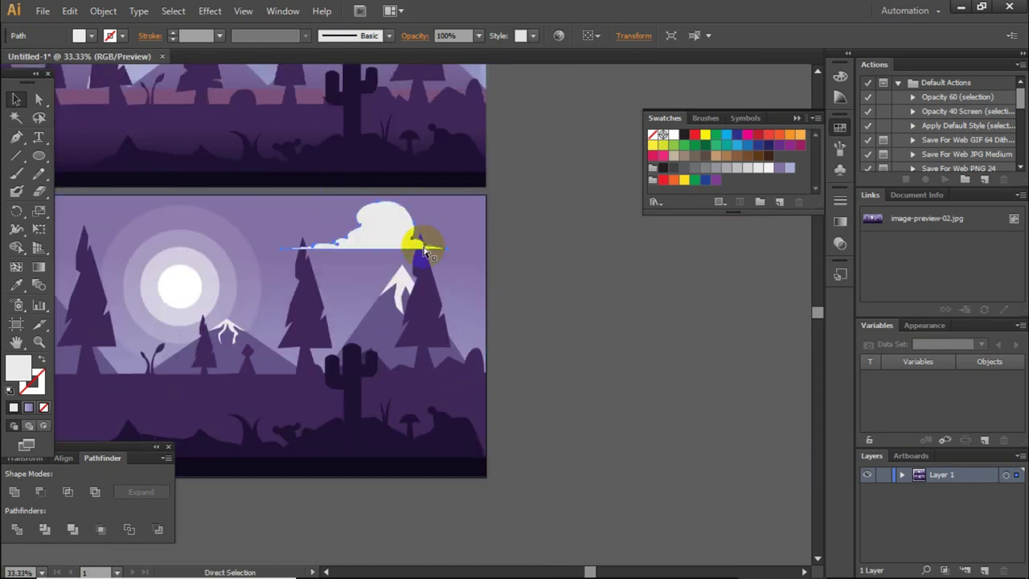
scroll(426, 241, "left", 5)
key("v")
Step: Reflect the cloud across the vertical axis and move it to the sky's left edge
left_click_drag(643, 230, 273, 217)
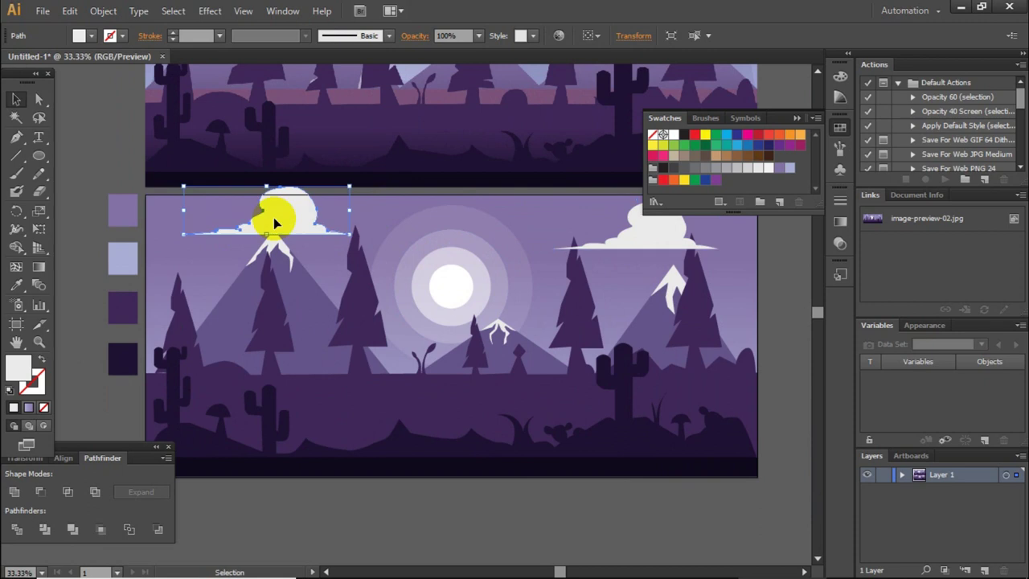
right_click(282, 218)
mouse_move(362, 417)
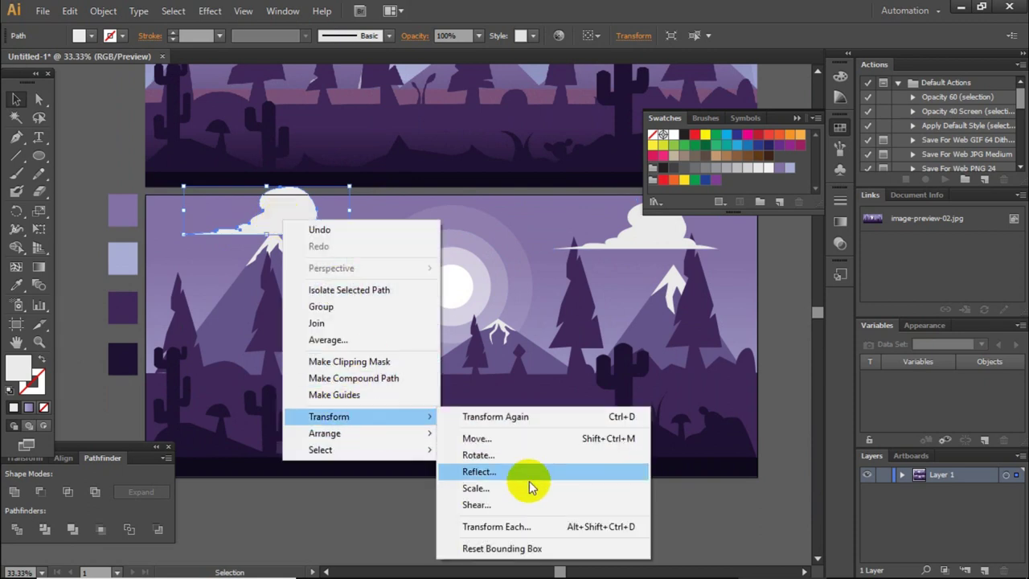
left_click(496, 474)
key("Return")
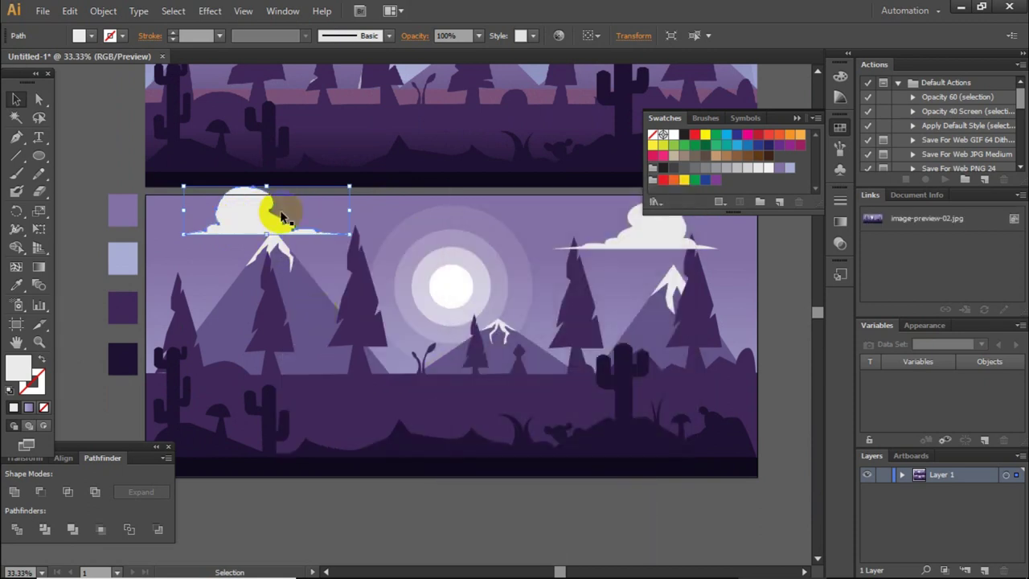
mouse_move(258, 201)
left_mouse_down()
mouse_move(265, 212)
mouse_move(206, 225)
left_mouse_up()
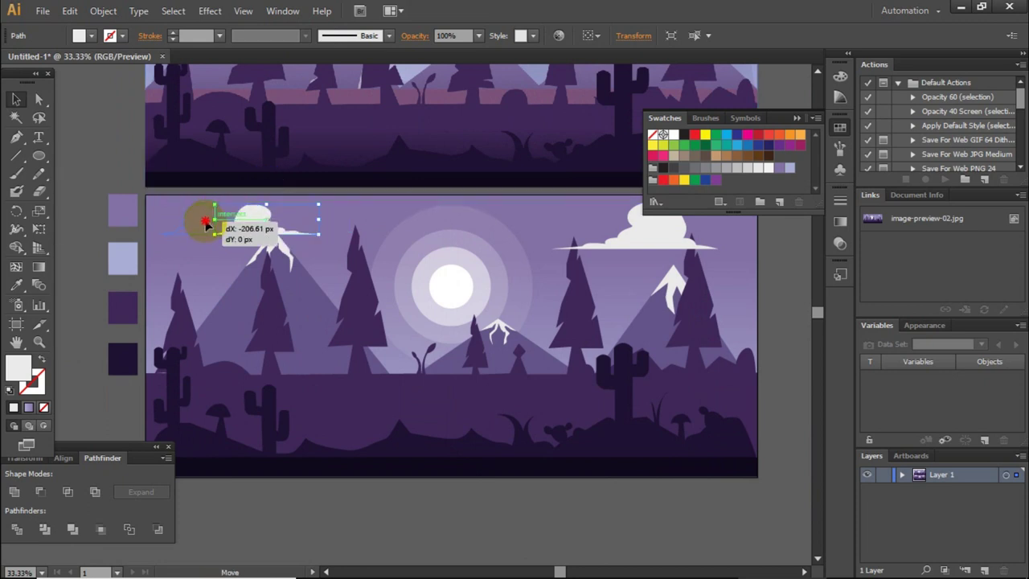
left_click(437, 241)
scroll(354, 250, "right", 3)
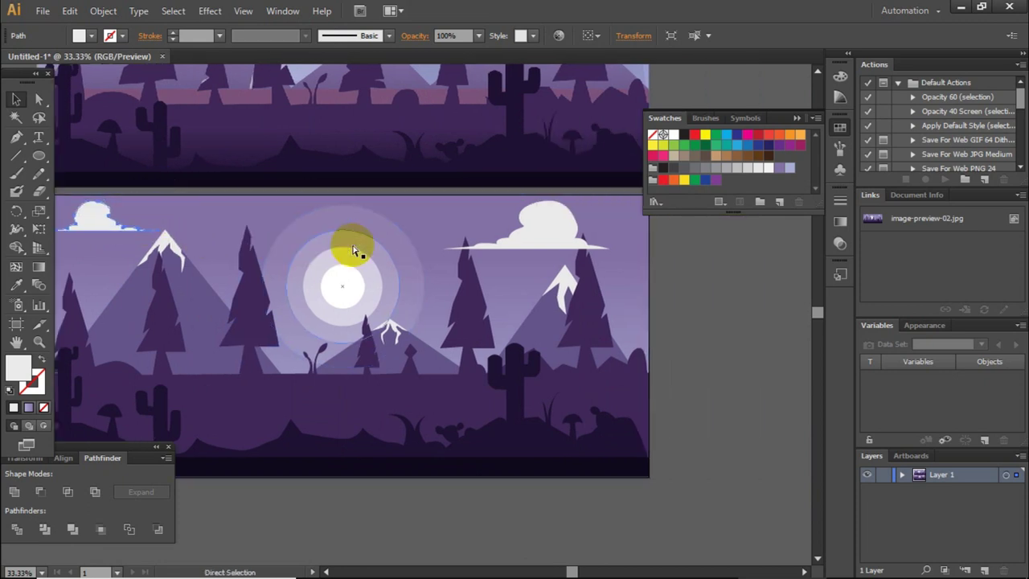
Step: Draw a small flat-based cloud with two rounded bumps using the Pen tool
left_click(17, 137)
scroll(377, 229, "down", 2)
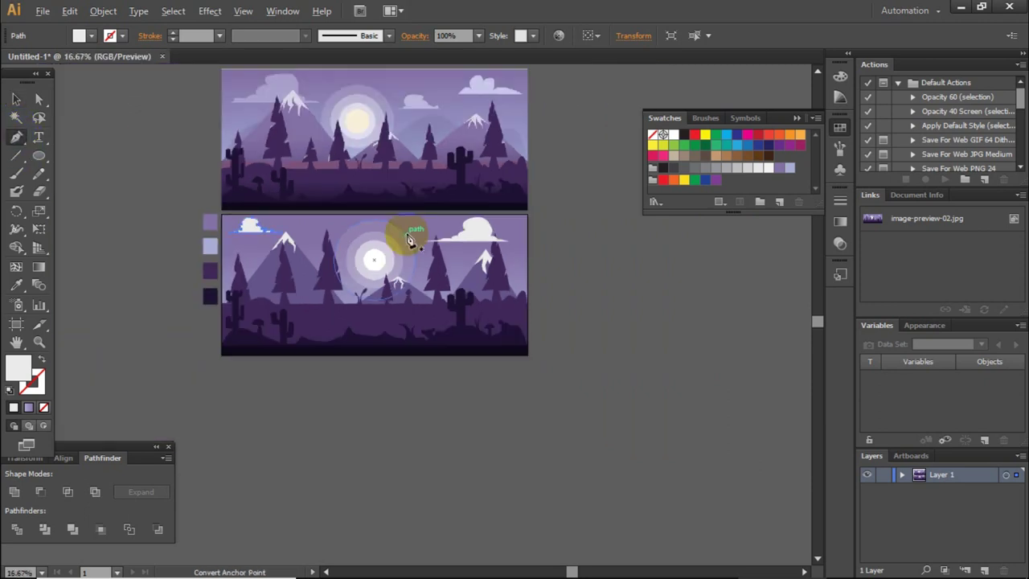
scroll(421, 223, "up", 4)
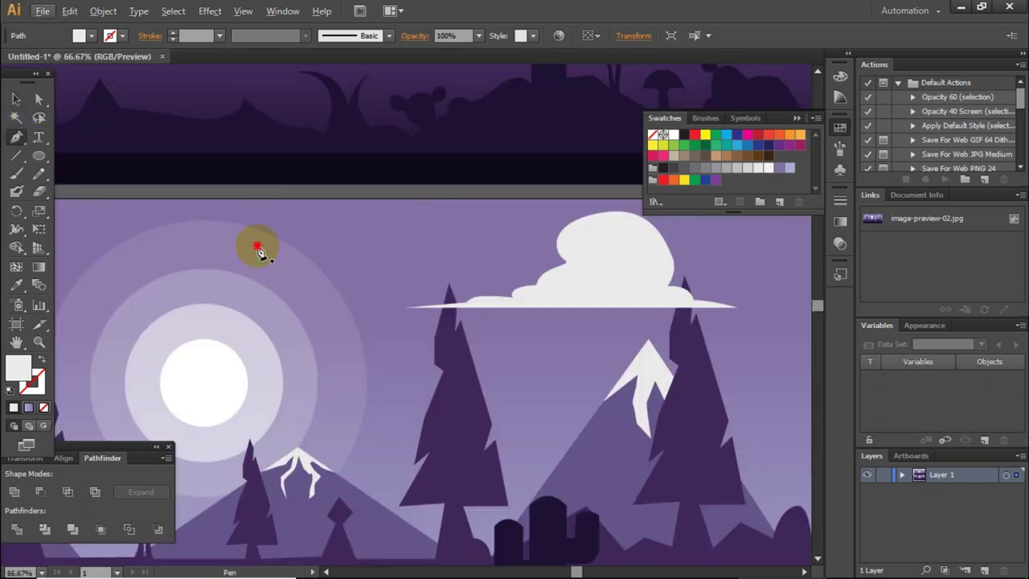
left_click(259, 251)
scroll(265, 253, "up", 1)
scroll(349, 257, "up", 1)
left_click(503, 230)
mouse_move(434, 214)
left_mouse_down()
mouse_move(410, 178)
mouse_move(344, 152)
left_mouse_up()
left_click_drag(324, 197, 308, 141)
mouse_move(273, 195)
left_mouse_down()
mouse_move(291, 205)
mouse_move(141, 236)
left_mouse_up()
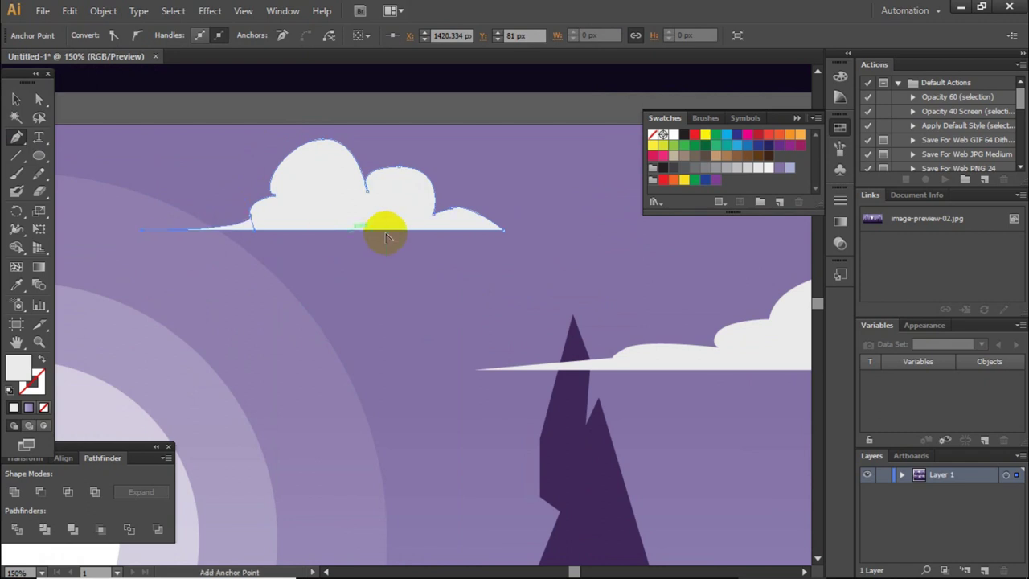
Step: Move the small cloud into the upper sky, keep it in front, and select all three clouds
key("ctrl+minus")
key("ctrl+minus")
key("ctrl+minus")
key("v")
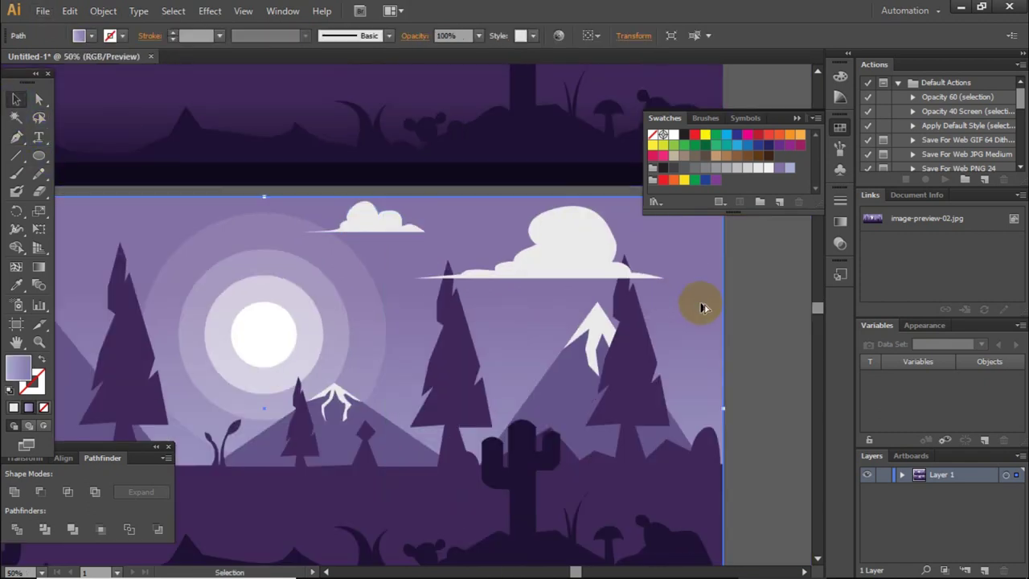
key("ctrl+minus")
left_click(479, 251)
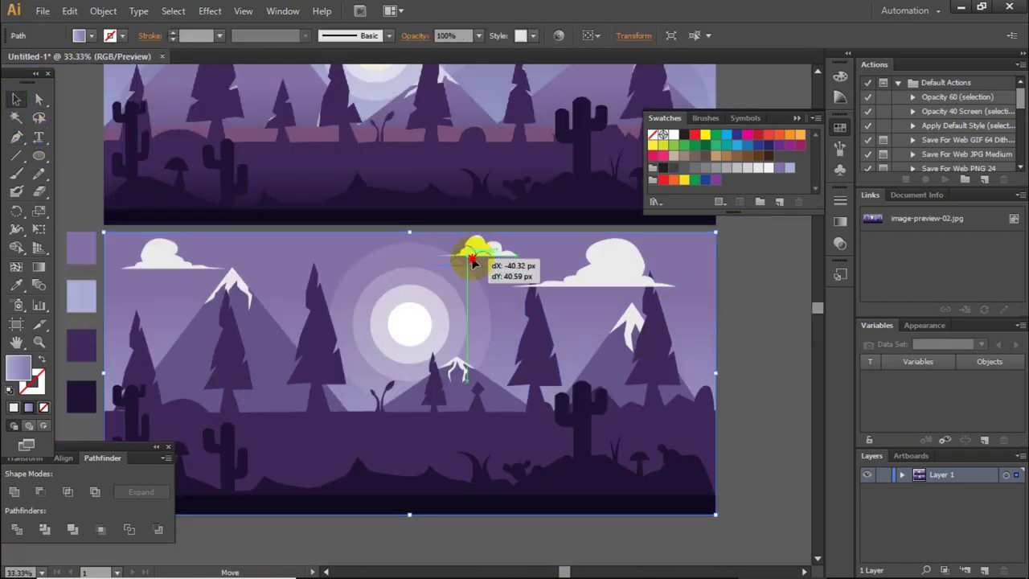
left_click_drag(480, 251, 473, 259)
scroll(565, 284, "right", 2)
scroll(562, 275, "down", 1)
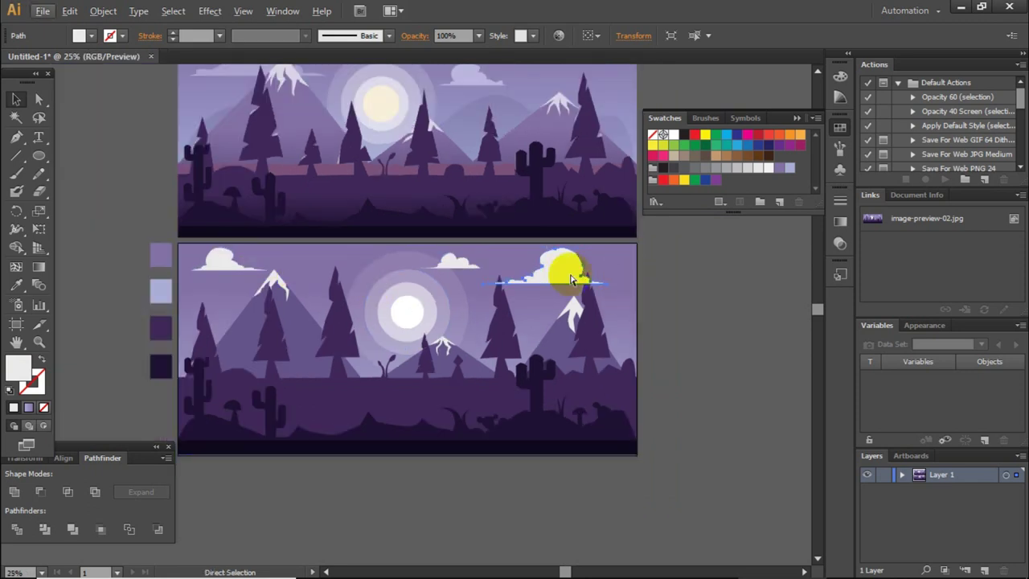
key("ctrl+shift+bracketleft")
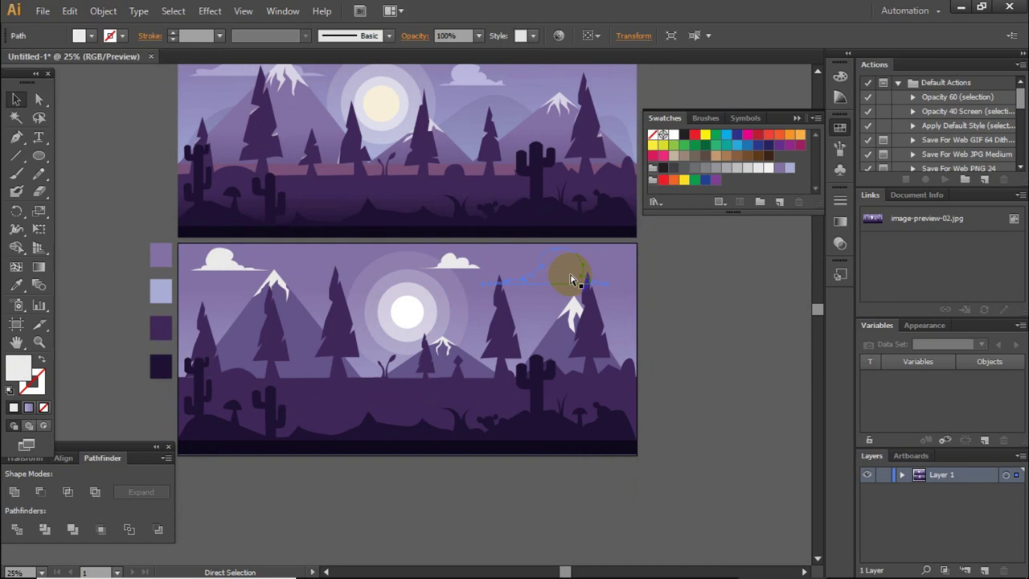
key("ctrl+z")
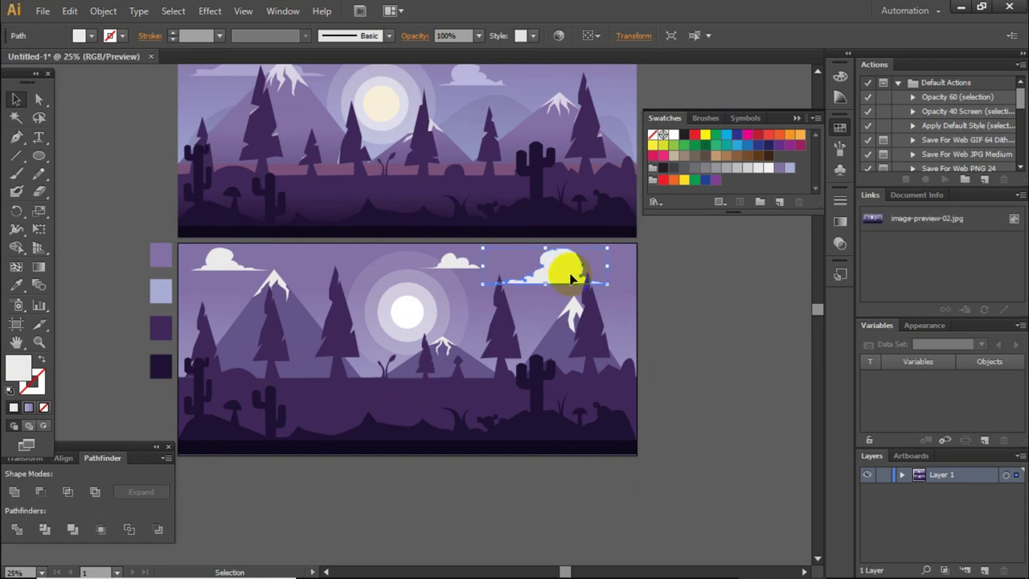
left_click_drag(571, 278, 223, 279)
Step: Set all three clouds to 60% opacity from the Control bar, then deselect them
left_click(448, 265, "shift")
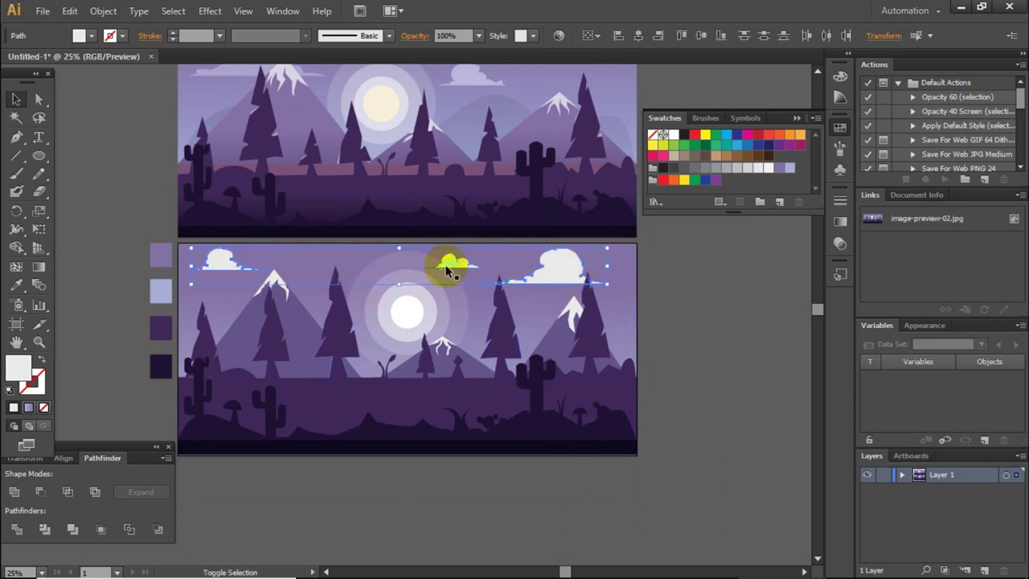
left_click(478, 35)
left_click(495, 157)
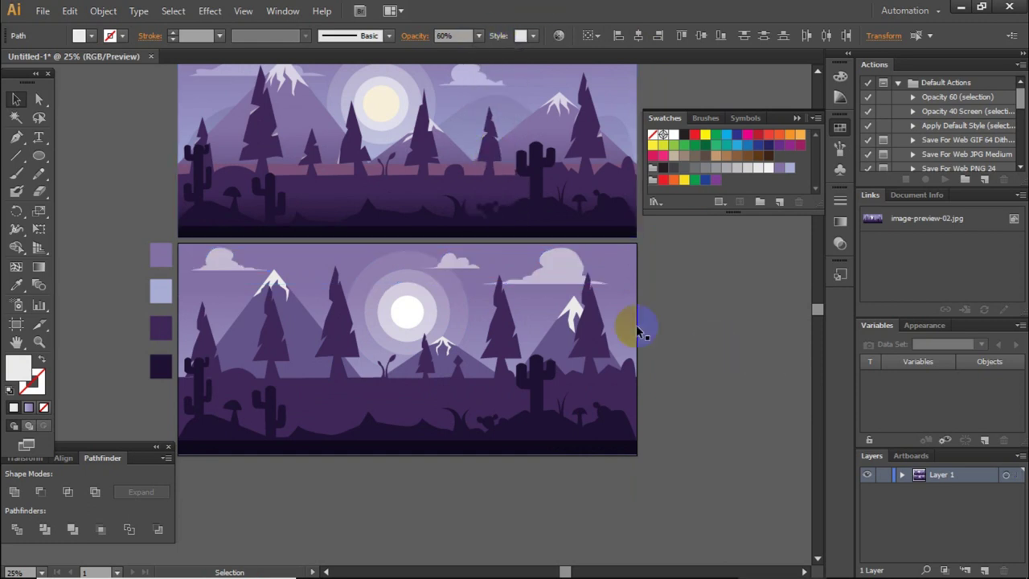
left_click(632, 321)
scroll(448, 319, "down", 1)
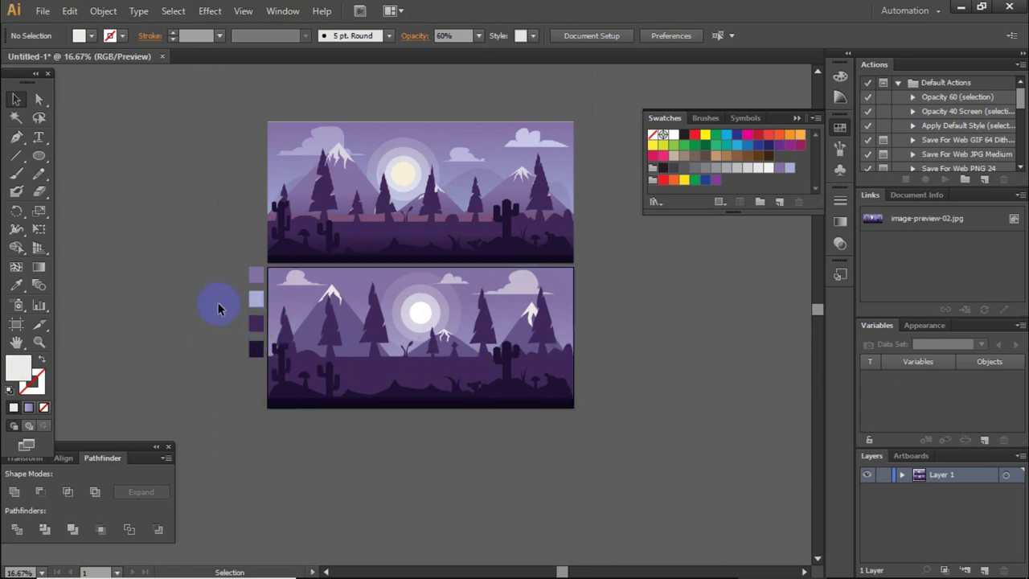
Step: Draw a wide horizon-band rectangle spanning the full lower artboard
scroll(305, 362, "up", 1)
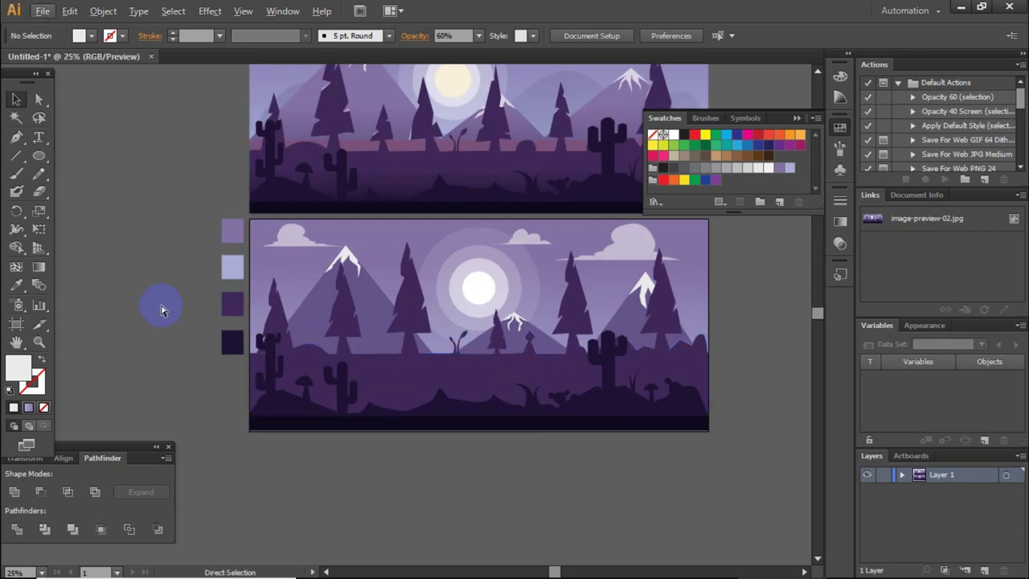
scroll(161, 309, "right", 1)
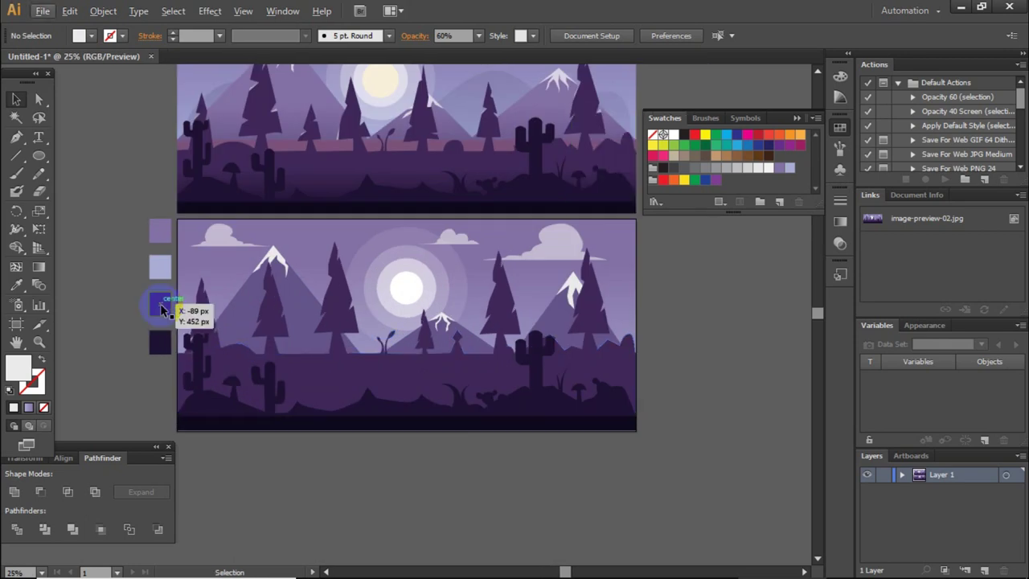
left_click_drag(161, 308, 250, 383)
mouse_move(322, 360)
left_mouse_down()
mouse_move(368, 141)
mouse_move(329, 146)
left_mouse_up()
left_click(16, 137)
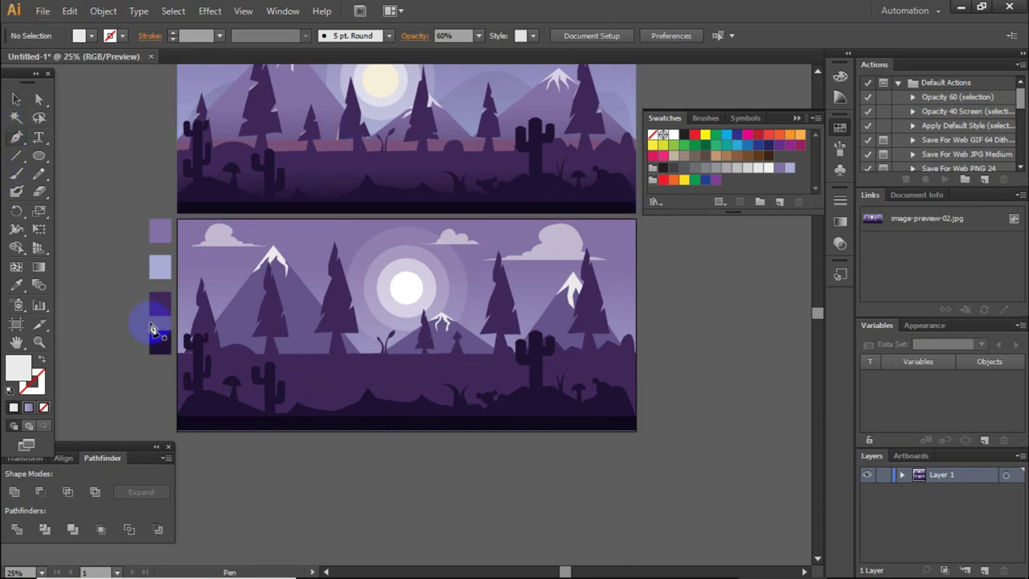
left_click_drag(39, 155, 77, 154)
left_click_drag(181, 338, 582, 354)
left_click_drag(628, 355, 640, 355)
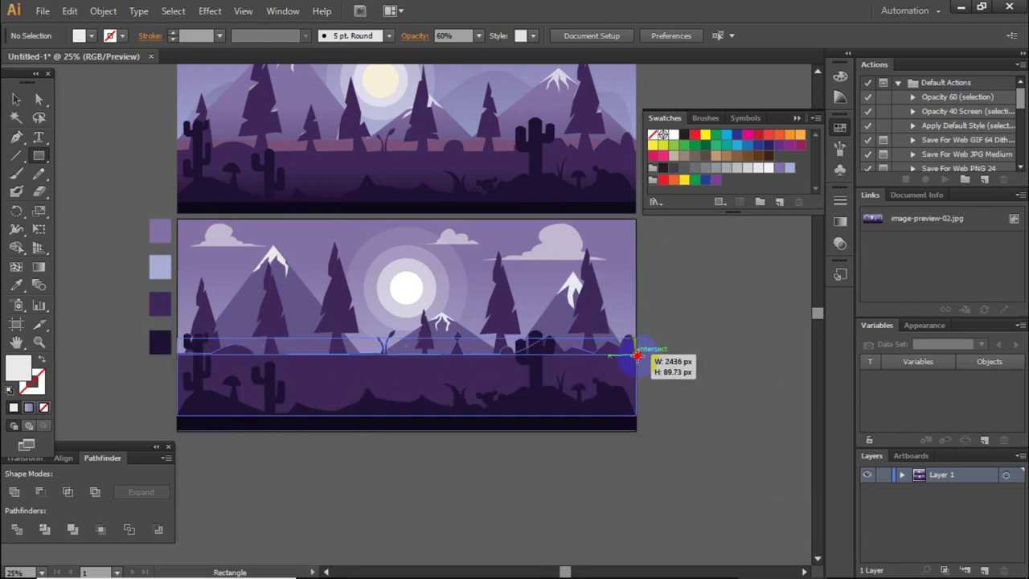
left_click_drag(640, 356, 635, 353)
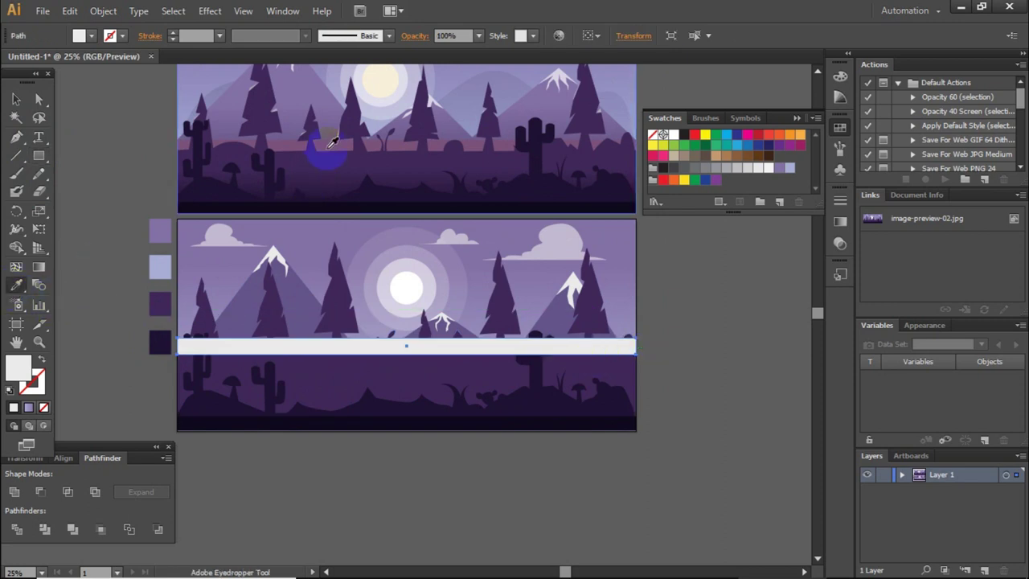
Step: Fill the band with the reference's mauve horizon colour and send it back two levels
left_click(333, 143)
left_click(16, 98)
key("ctrl+shift+a")
left_click(313, 351)
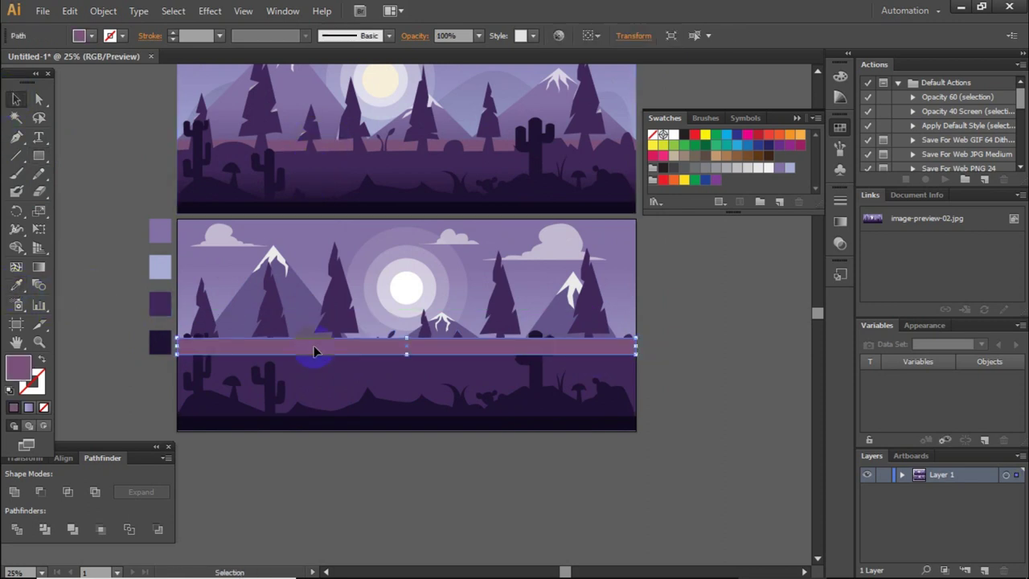
key("ctrl+bracketleft")
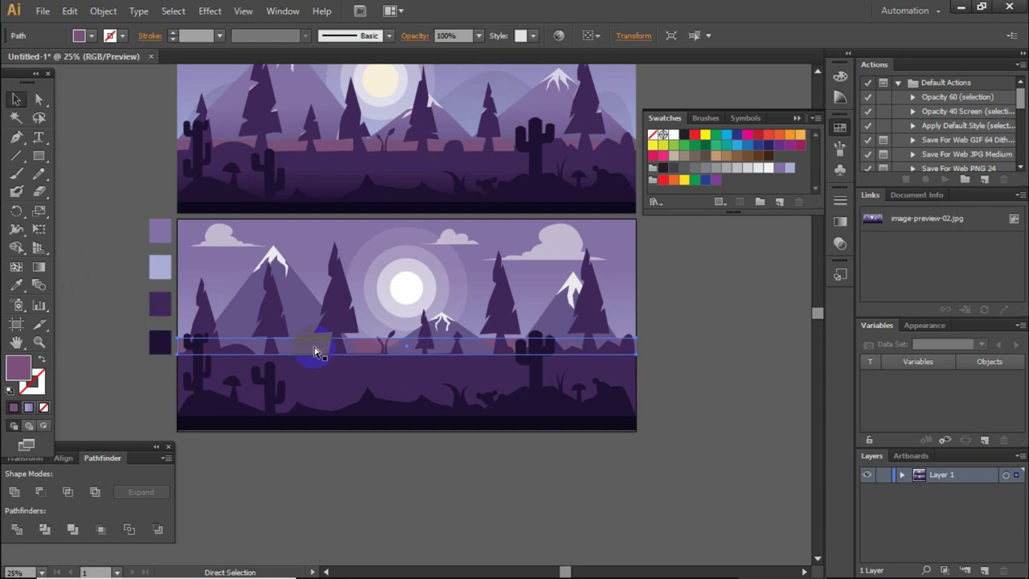
key("ctrl+bracketleft")
left_click(720, 402)
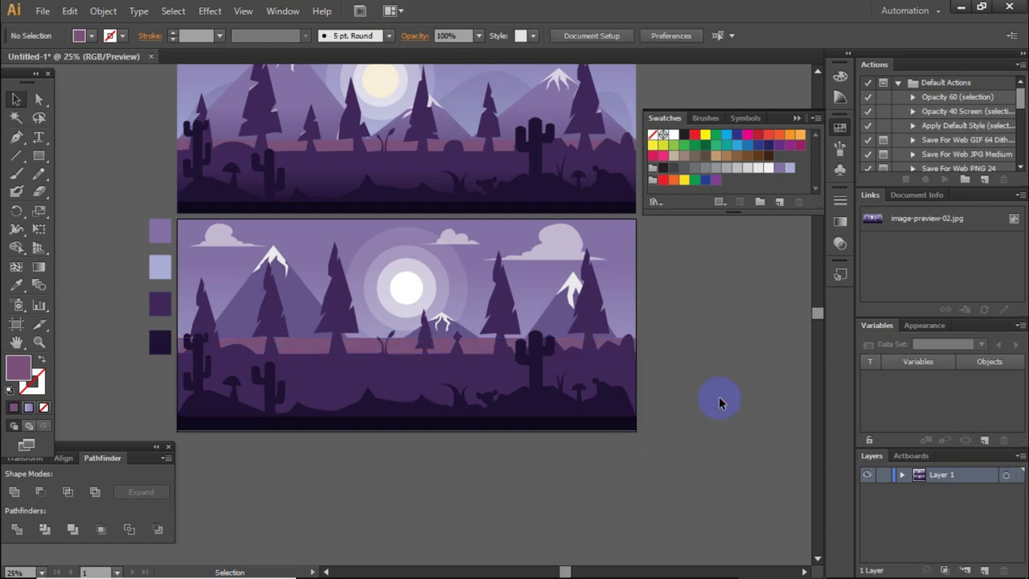
scroll(720, 402, "up", 3)
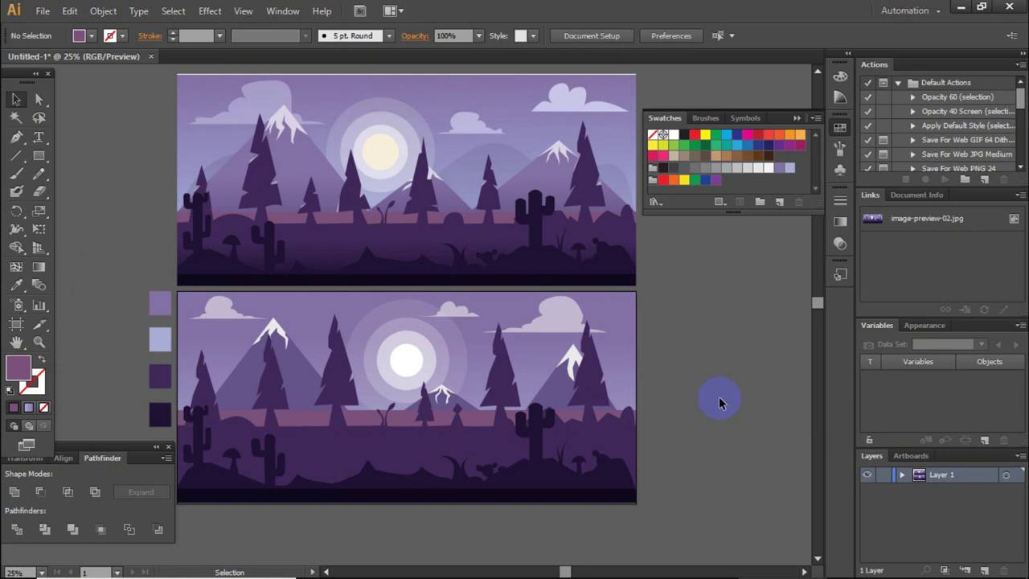
scroll(720, 402, "down", 3)
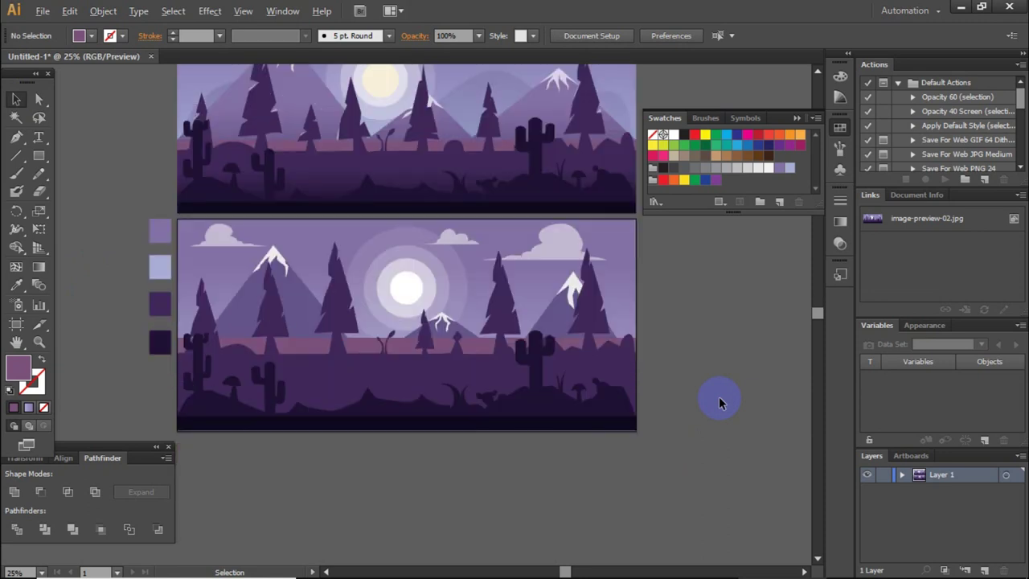
scroll(719, 402, "down", 1, "alt")
scroll(720, 402, "right", 4, "ctrl")
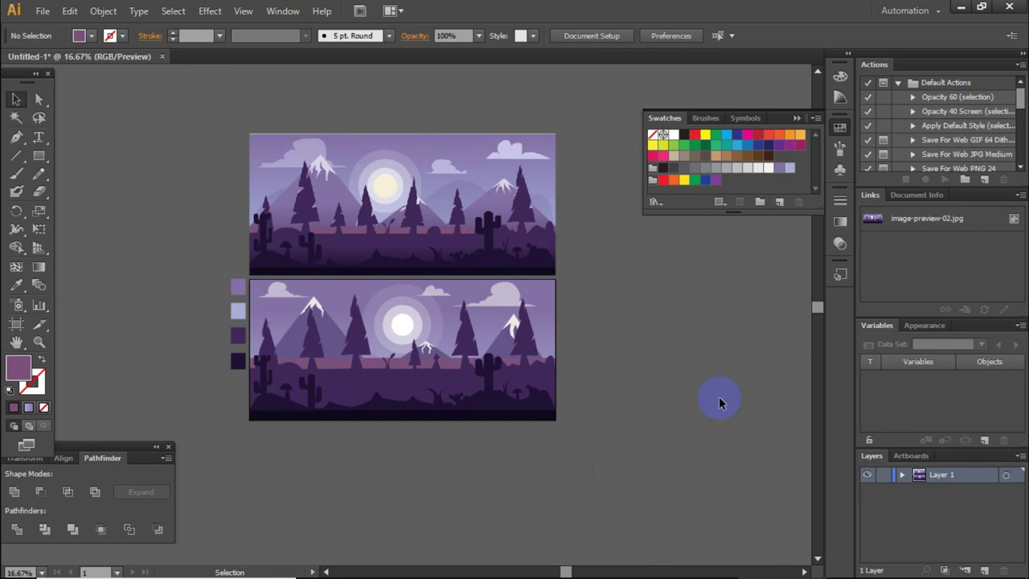